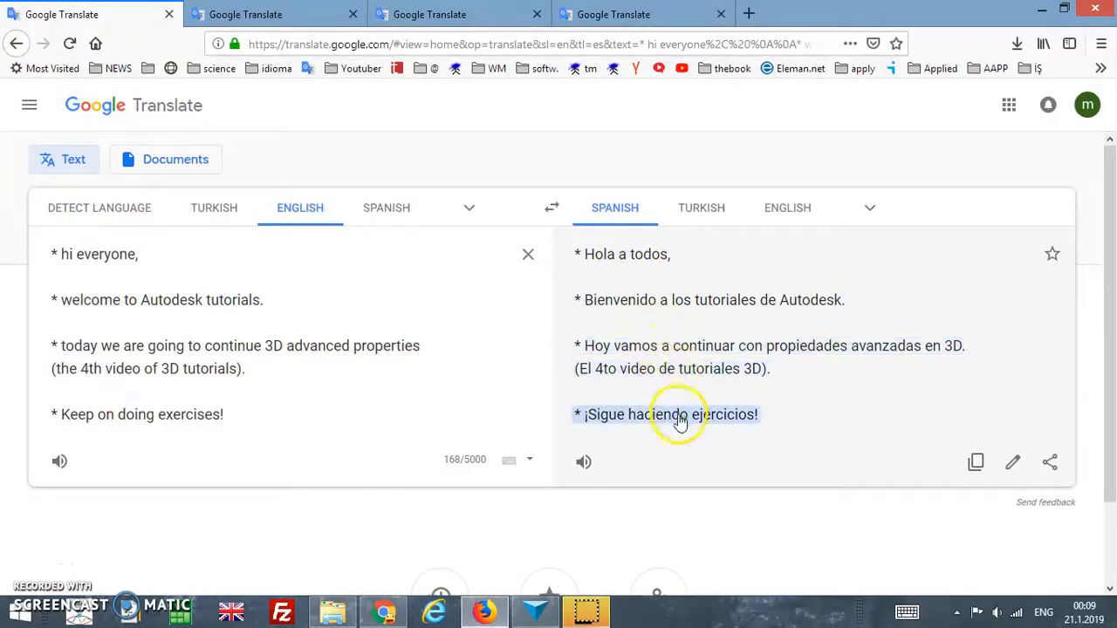
# - Review the French, Turkish and Arabic translations of the greeting, then minimise Firefox
pyautogui.click(253, 14)
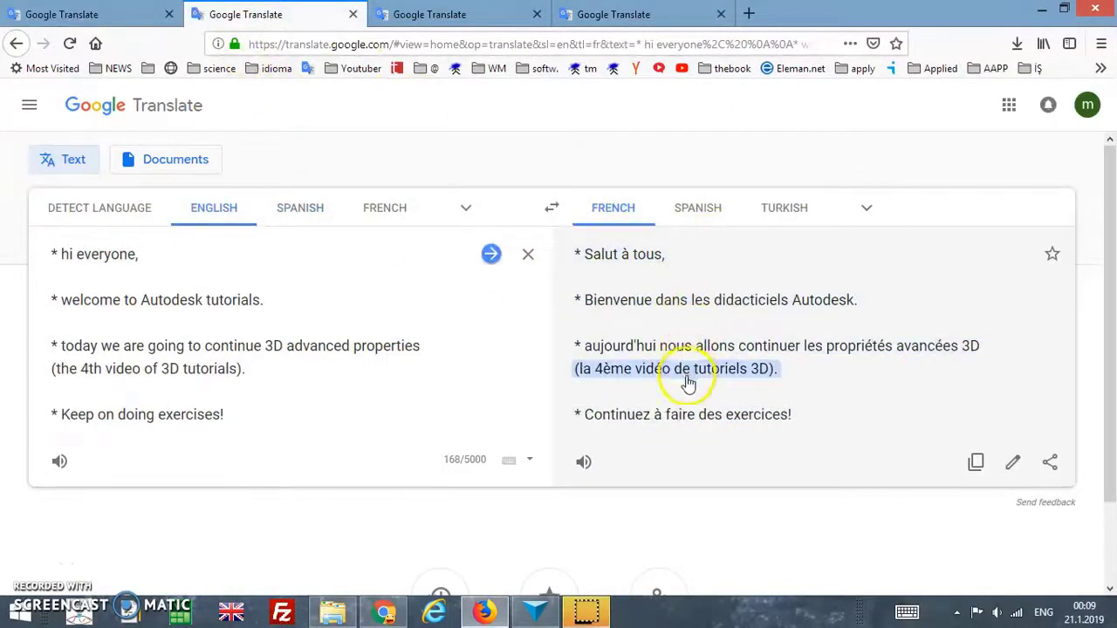
pyautogui.click(528, 14)
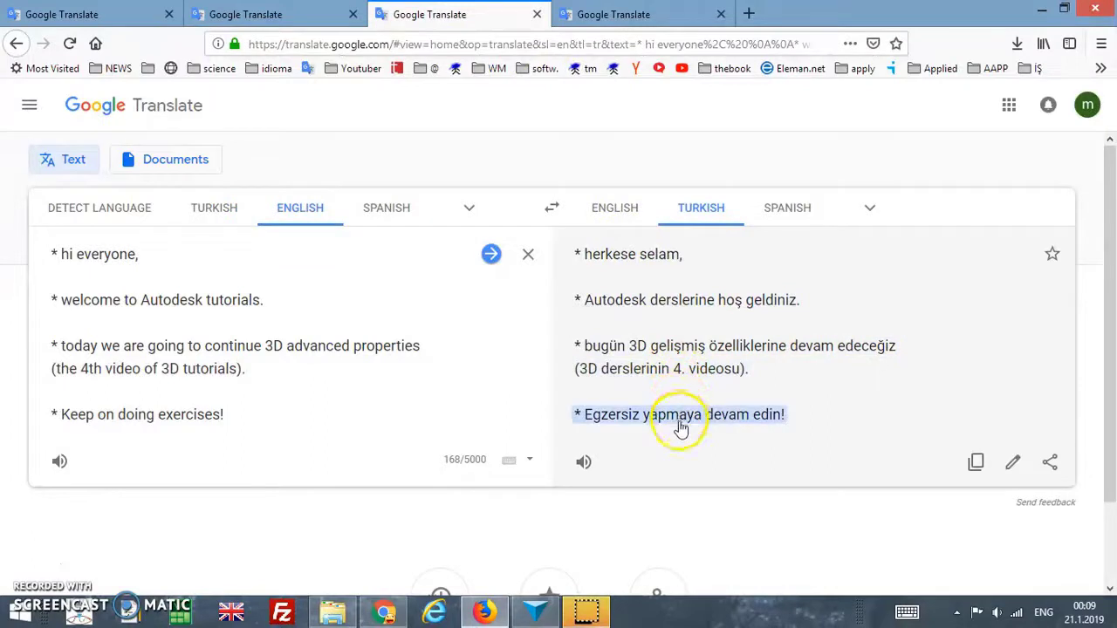
pyautogui.click(650, 15)
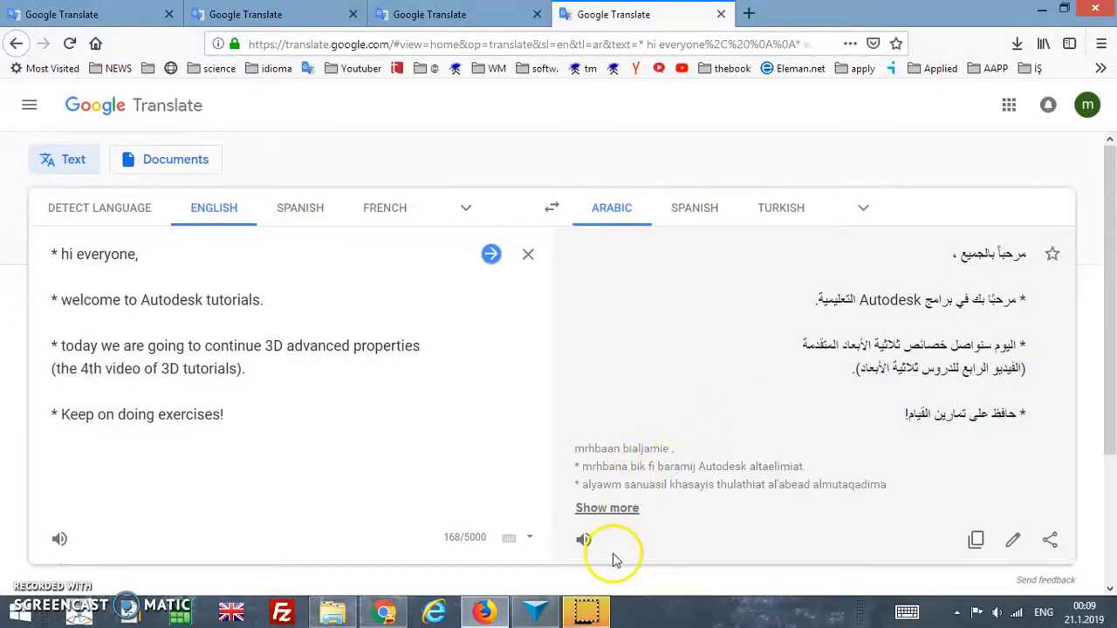
pyautogui.click(1041, 9)
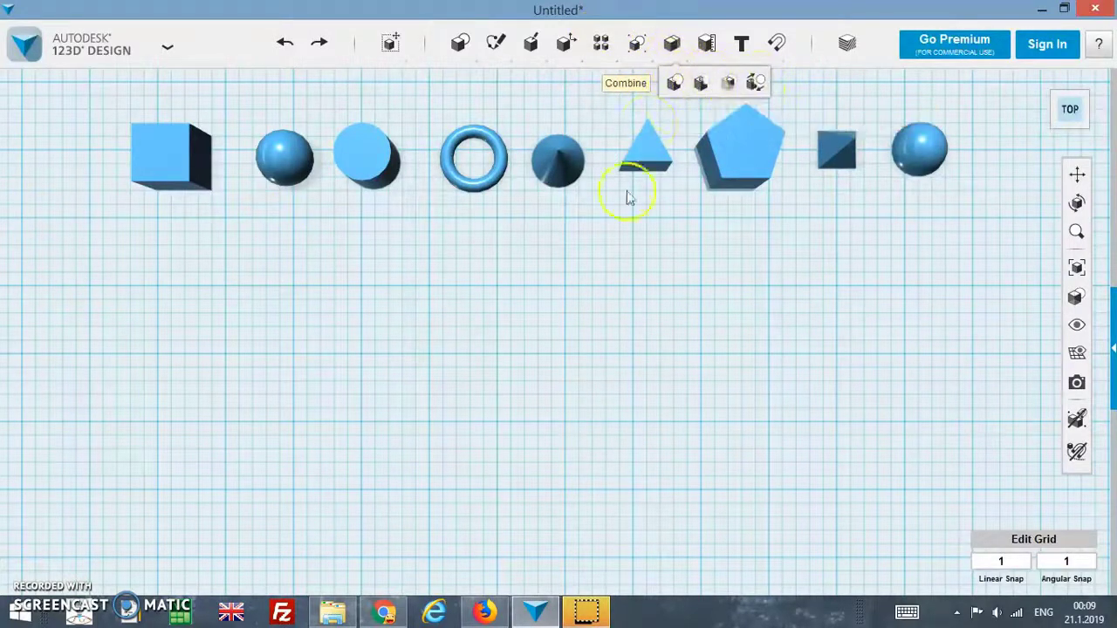
pyautogui.moveTo(636, 44)
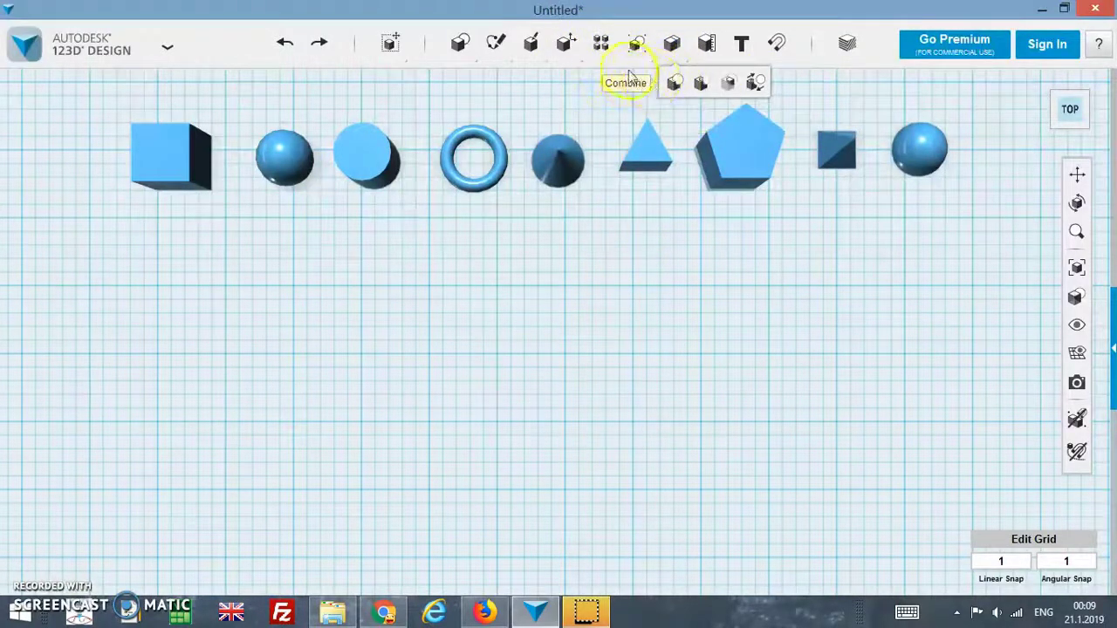
# - Reframe the view and drag the cube along the row to partly overlap the flat cylinder
pyautogui.scroll(3, 166, 150)
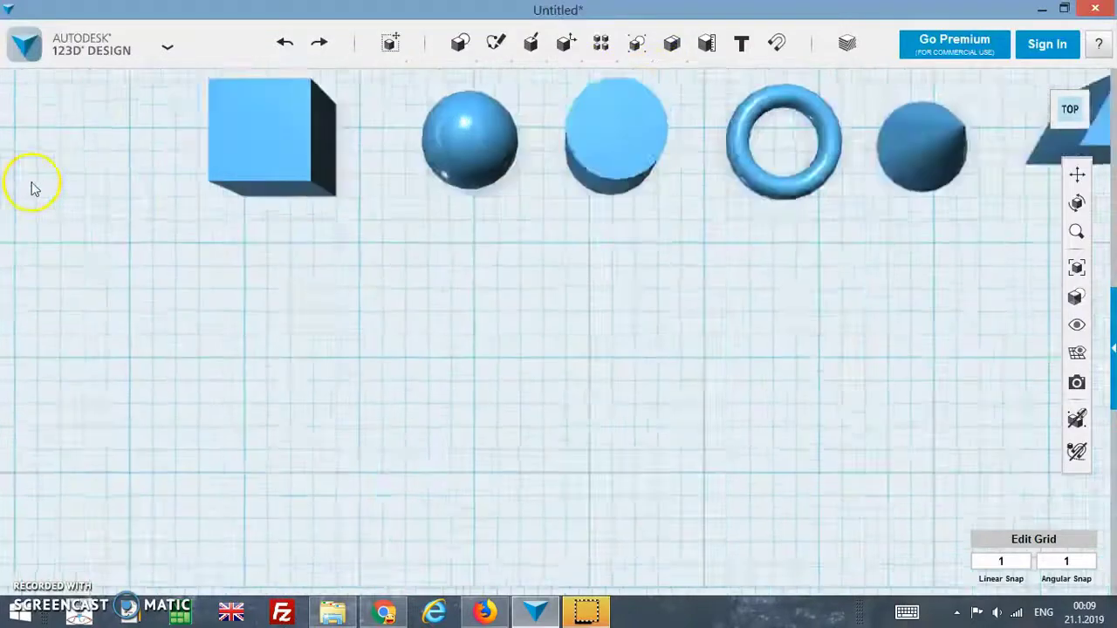
pyautogui.click(1077, 174)
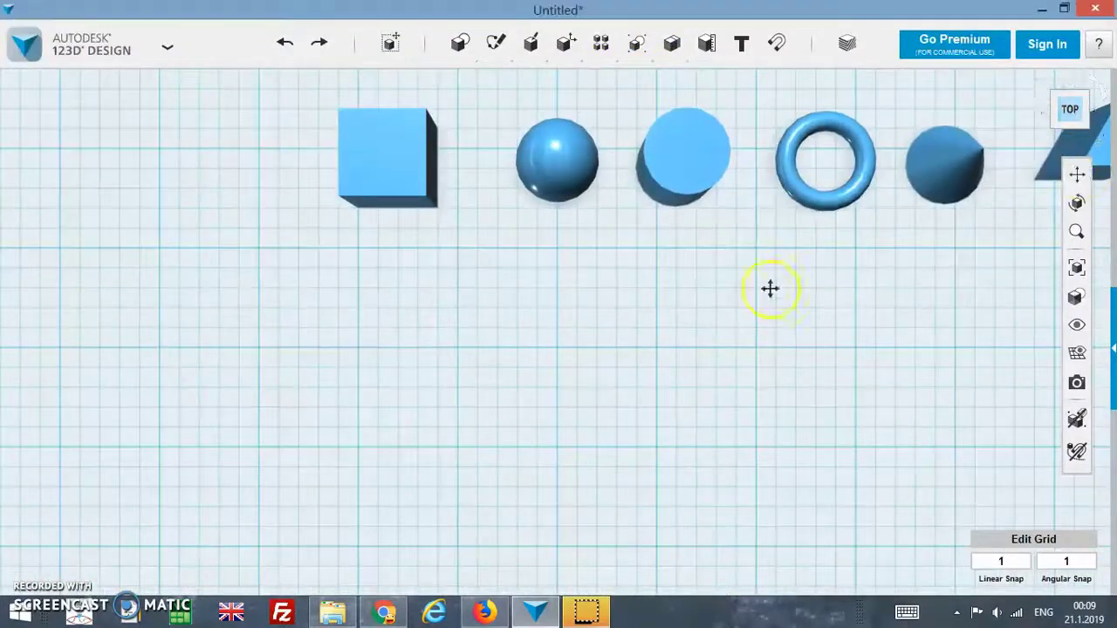
pyautogui.moveTo(771, 287); pyautogui.dragTo(562, 381)
pyautogui.moveTo(671, 43)
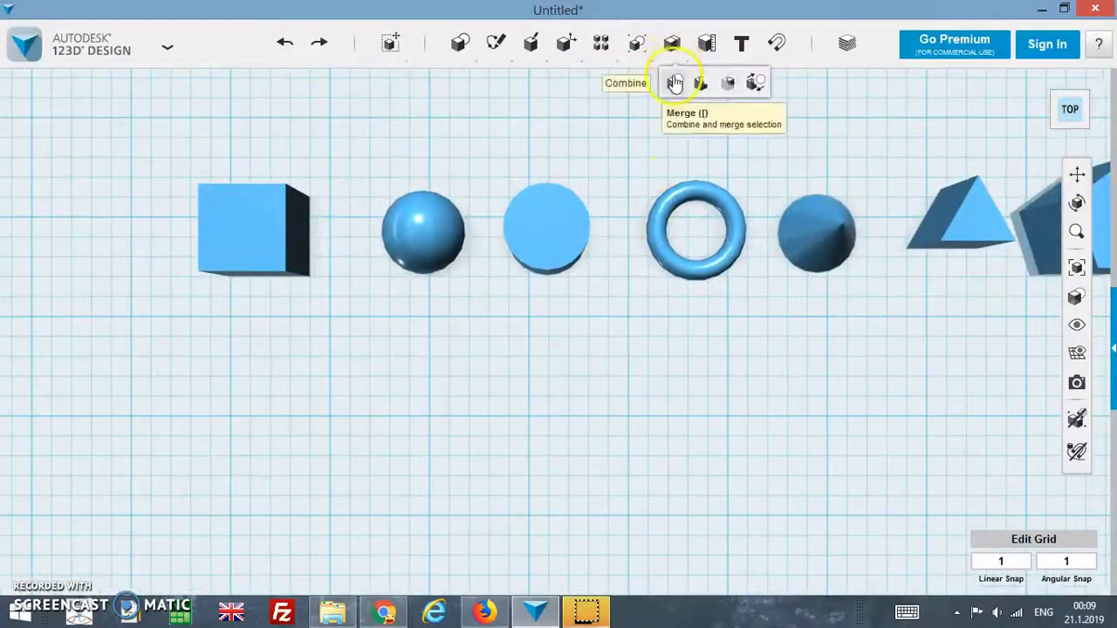
pyautogui.moveTo(260, 225)
pyautogui.mouseDown()
pyautogui.moveTo(562, 240)
pyautogui.moveTo(593, 249)
pyautogui.moveTo(600, 268)
pyautogui.moveTo(660, 278)
pyautogui.moveTo(649, 252)
pyautogui.moveTo(604, 218)
pyautogui.moveTo(602, 196)
pyautogui.mouseUp()
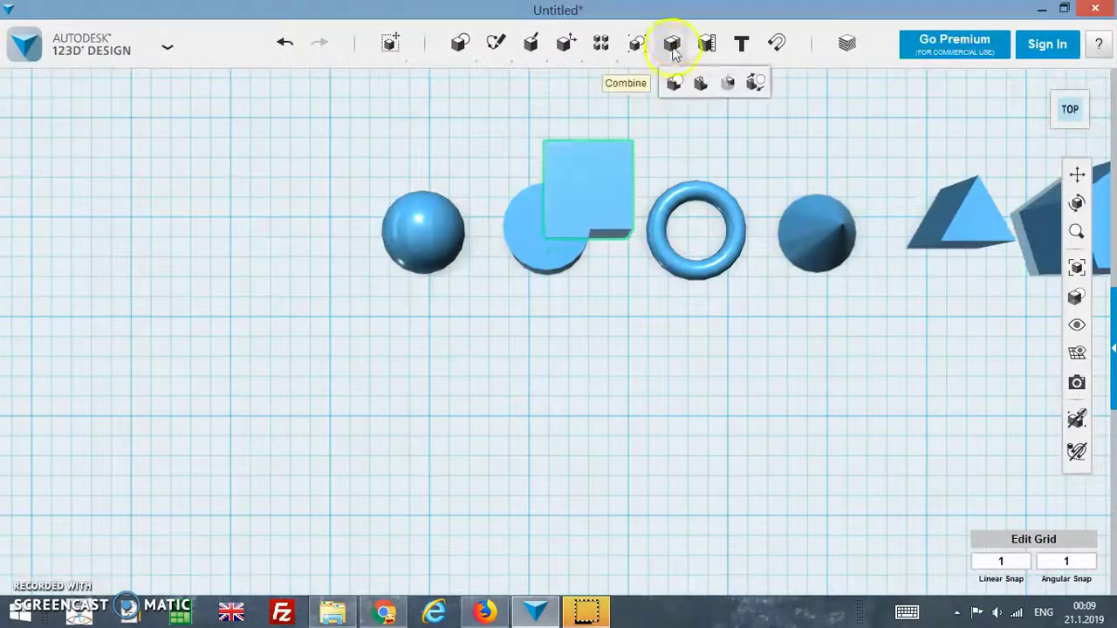
# - Merge the cube into the flat cylinder, with the cylinder as the merge target
pyautogui.click(674, 82)
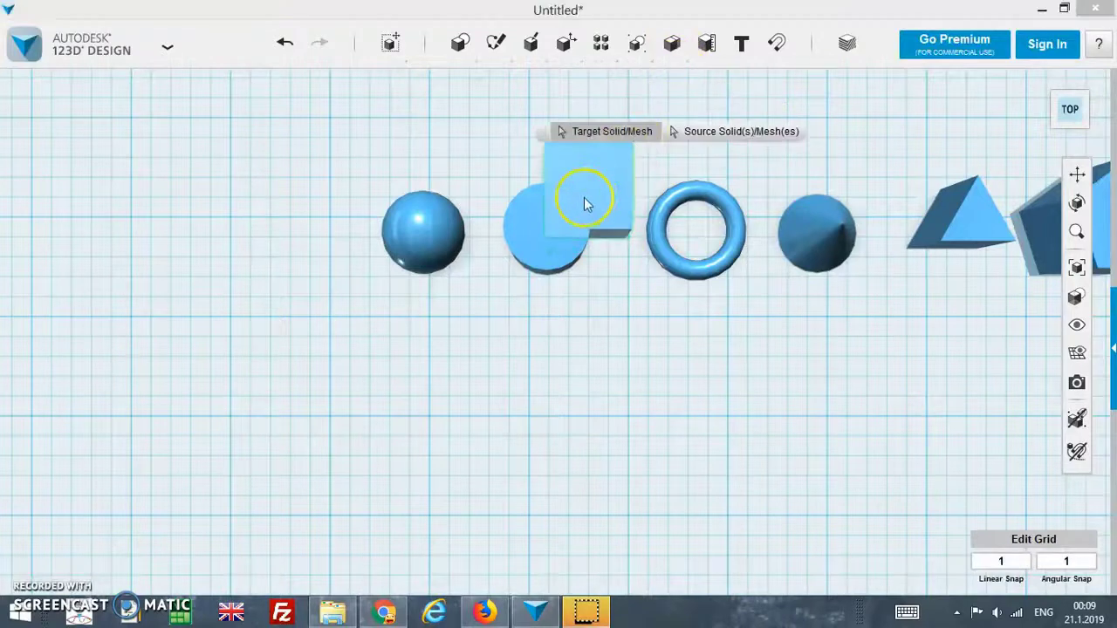
pyautogui.click(529, 252)
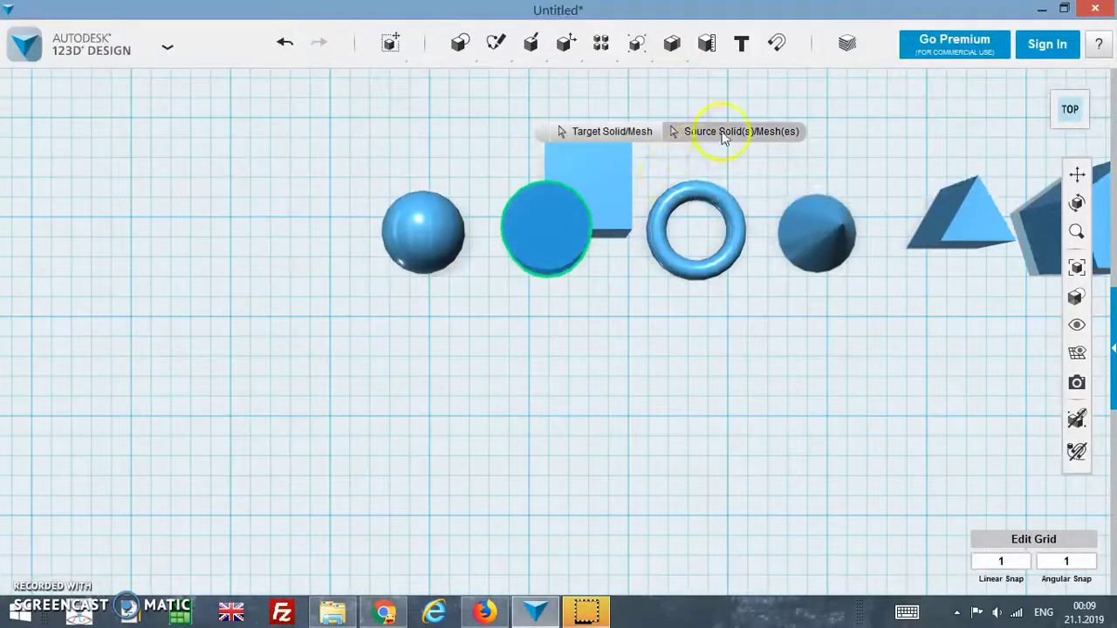
pyautogui.click(602, 187)
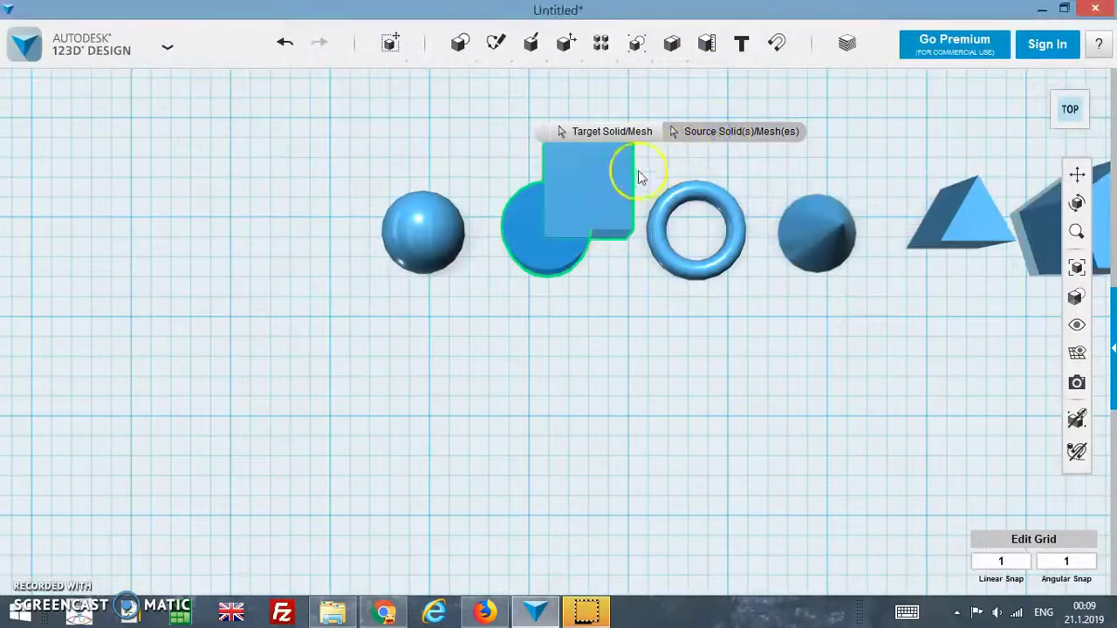
pyautogui.click(742, 42)
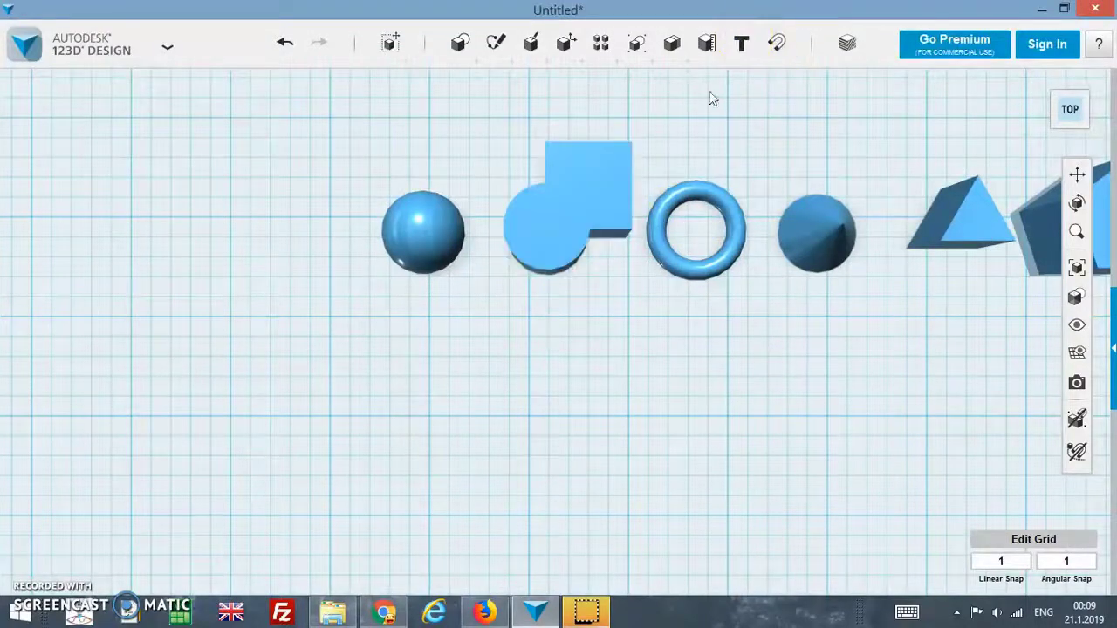
pyautogui.click(332, 369)
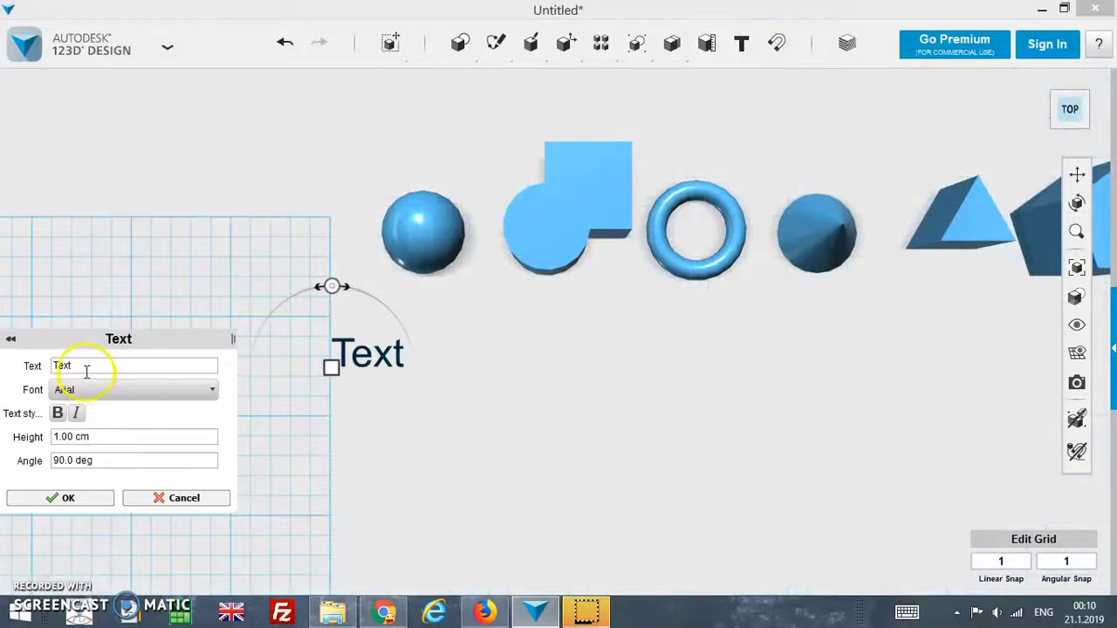
pyautogui.doubleClick(86, 368)
pyautogui.write('after choosi')
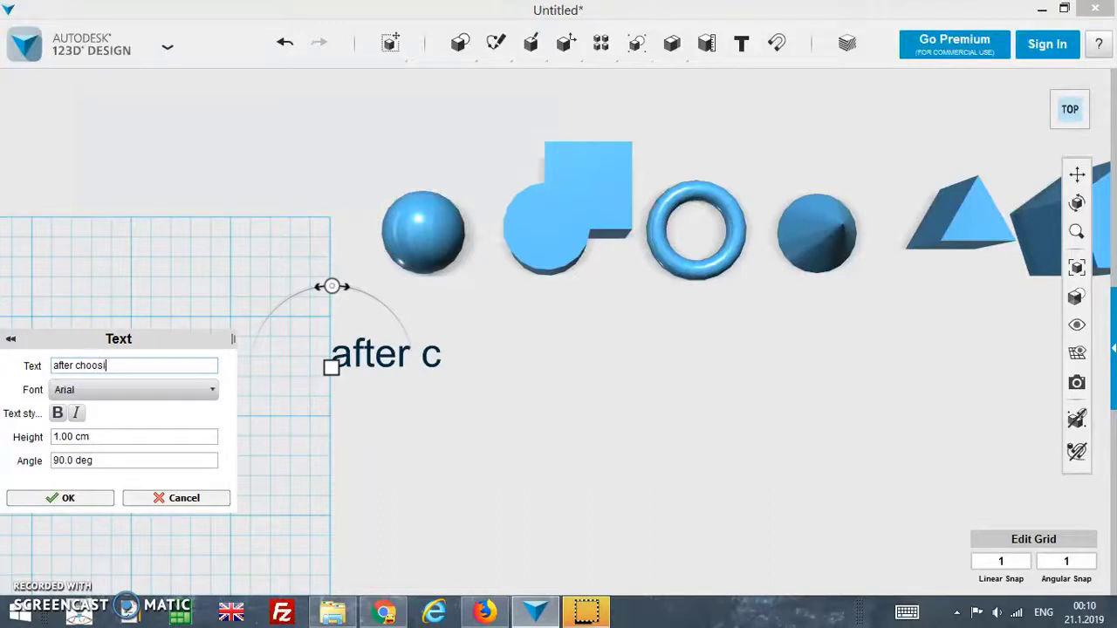
pyautogui.write('ng ENTER')
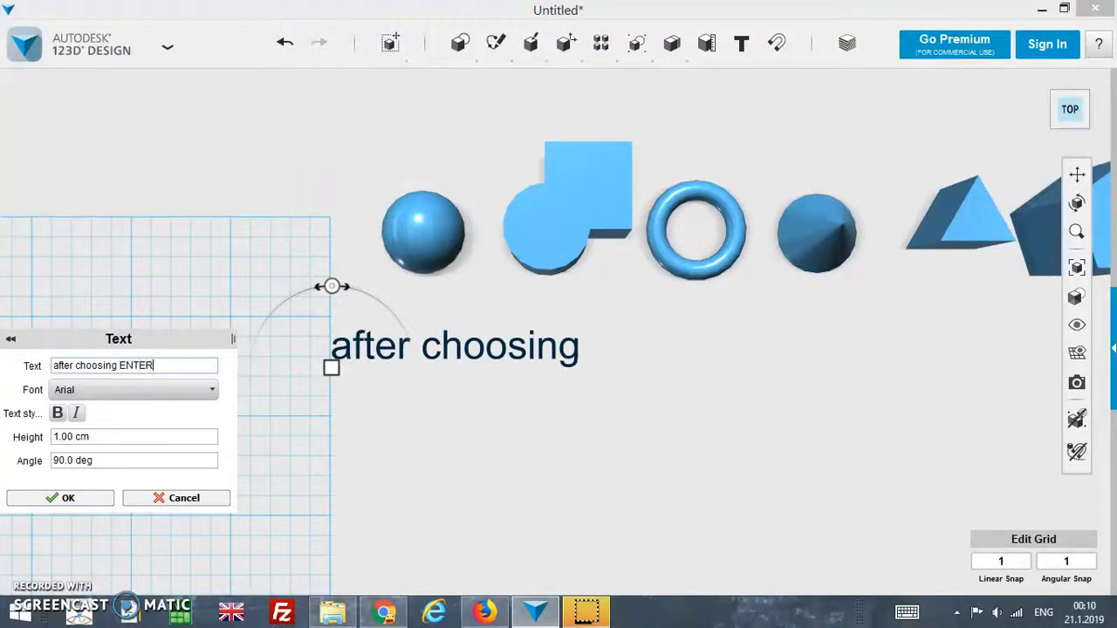
pyautogui.write(' or CLICK!')
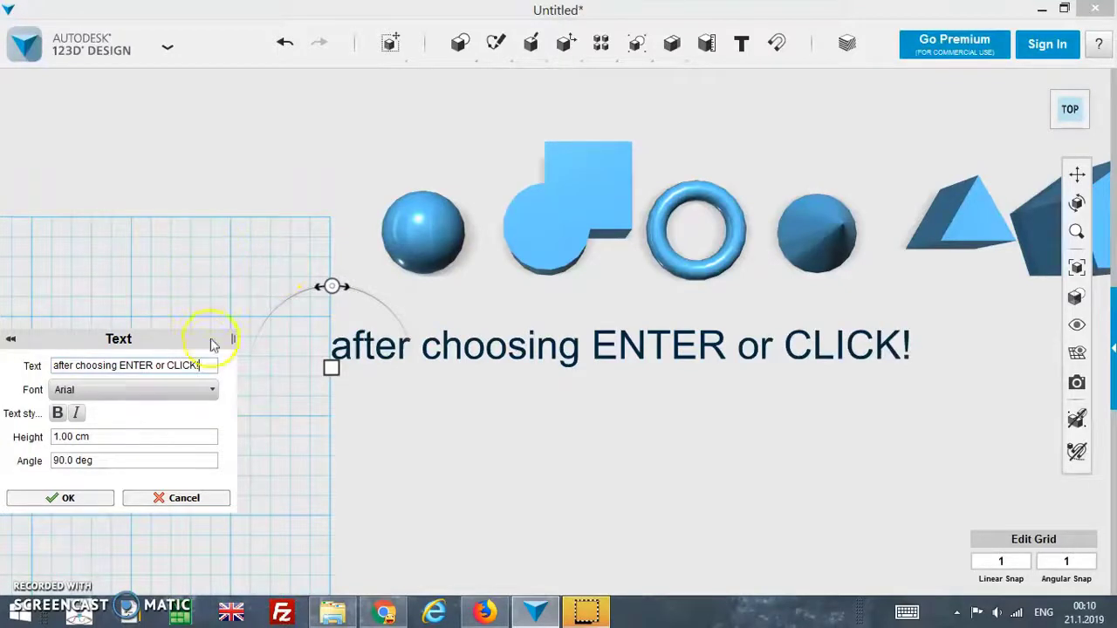
pyautogui.click(181, 498)
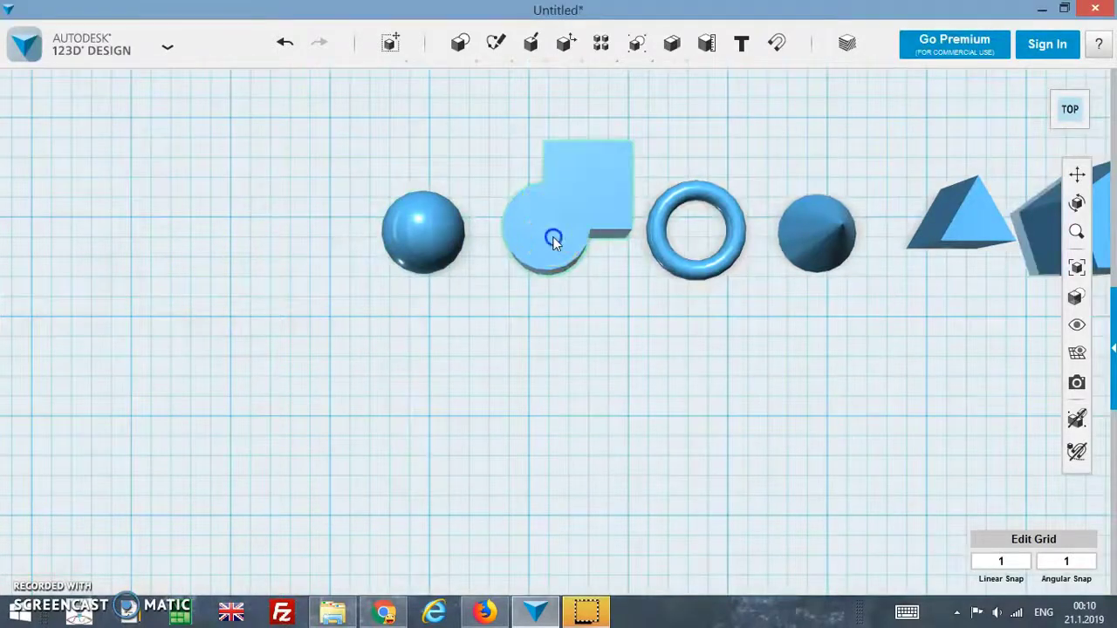
# - Undo the accidental nudge and the merge, then drag the freed cube onto the sphere
pyautogui.moveTo(553, 240); pyautogui.dragTo(556, 251)
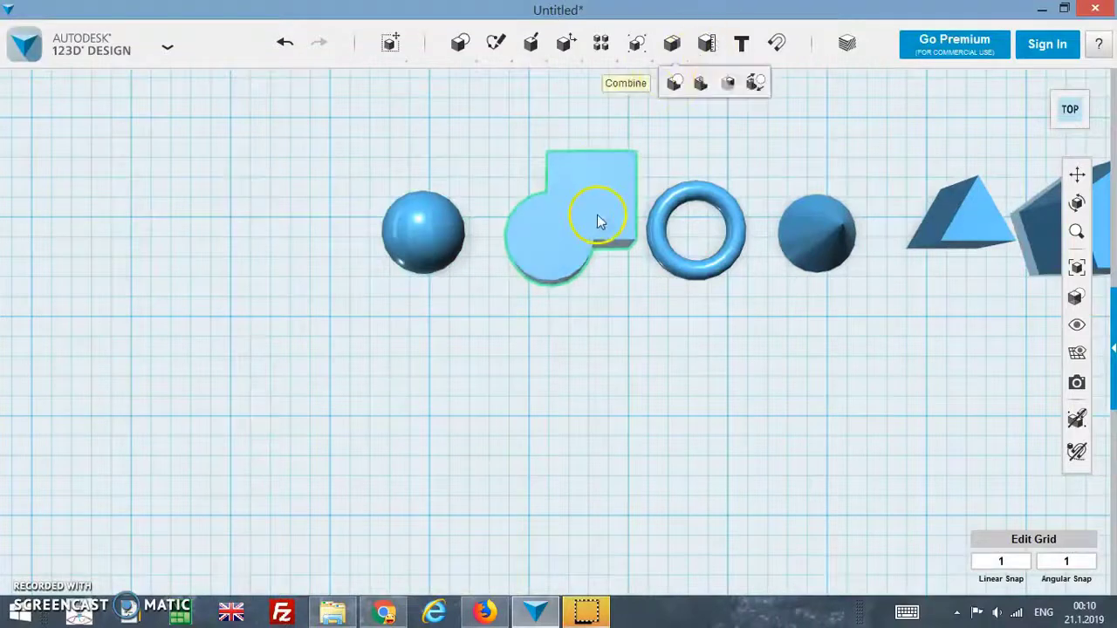
pyautogui.click(285, 40)
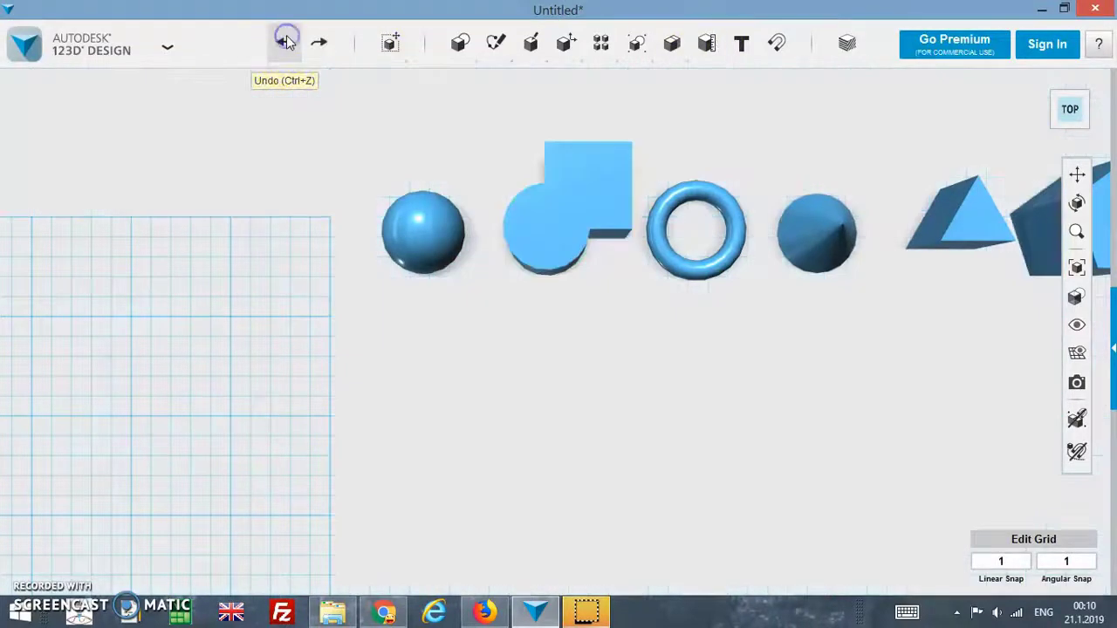
pyautogui.click(286, 41)
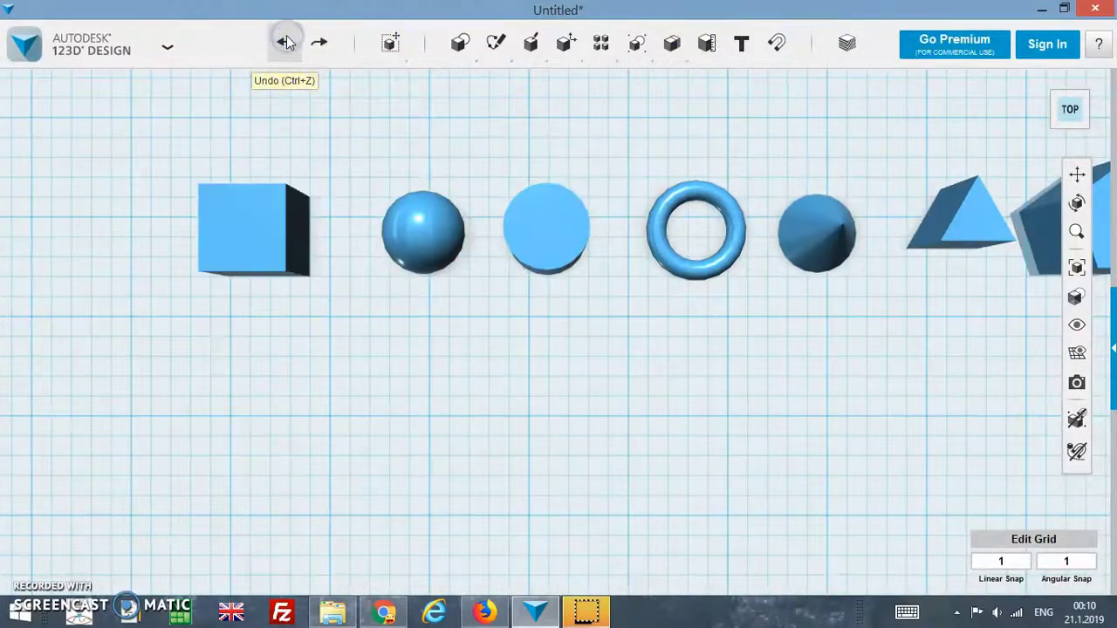
pyautogui.moveTo(236, 225)
pyautogui.mouseDown()
pyautogui.moveTo(574, 336)
pyautogui.moveTo(586, 292)
pyautogui.moveTo(375, 253)
pyautogui.mouseUp()
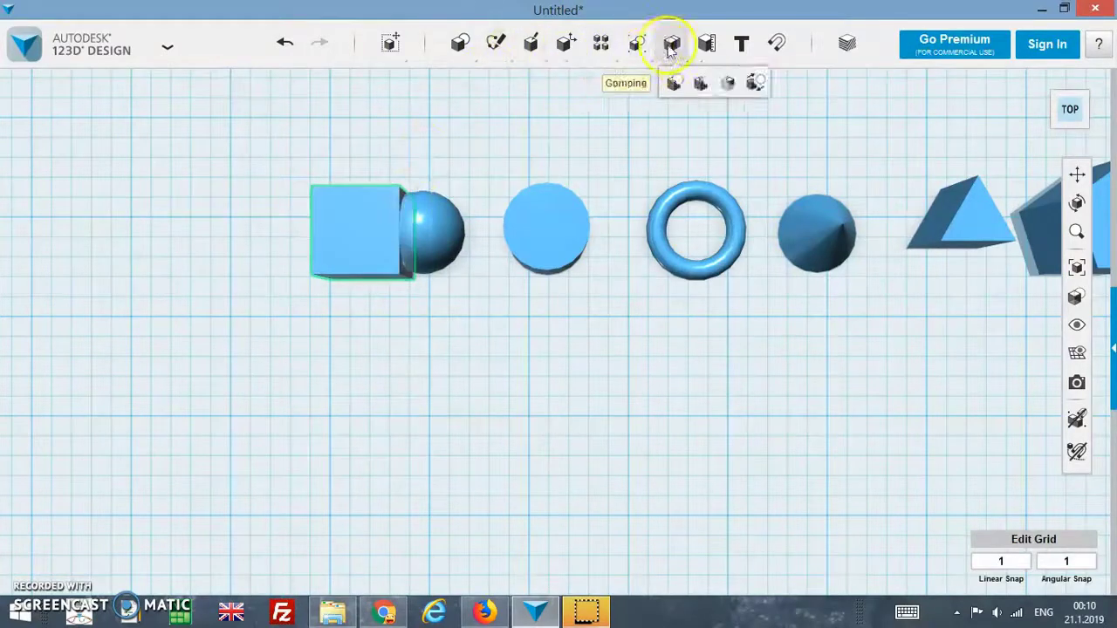
# - Merge the sphere into the cube, with the cube as the merge target
pyautogui.click(673, 82)
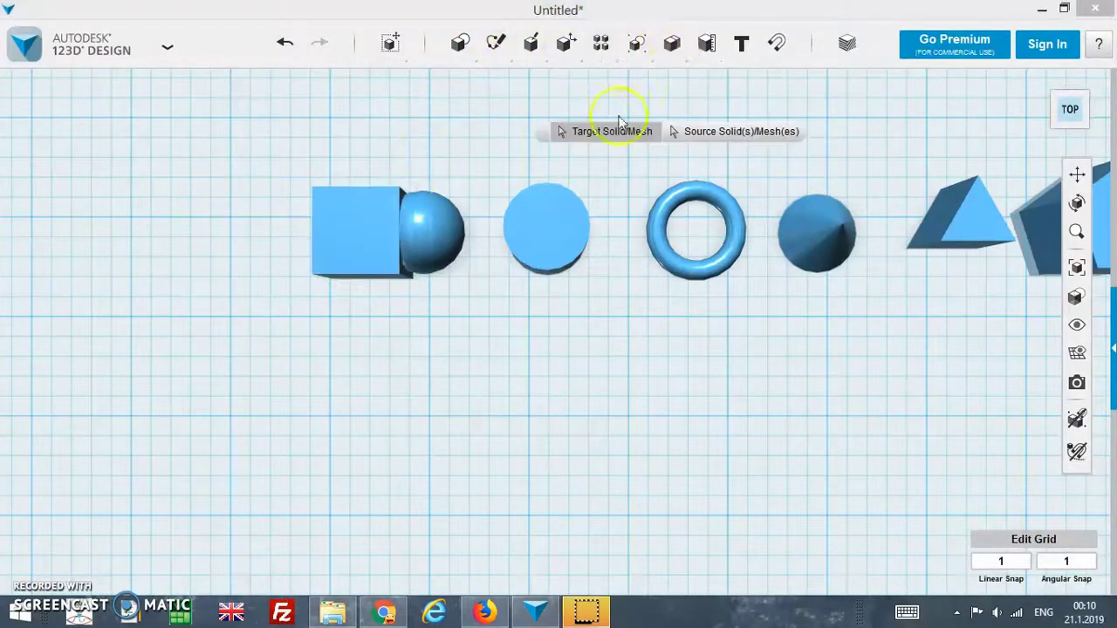
pyautogui.click(401, 236)
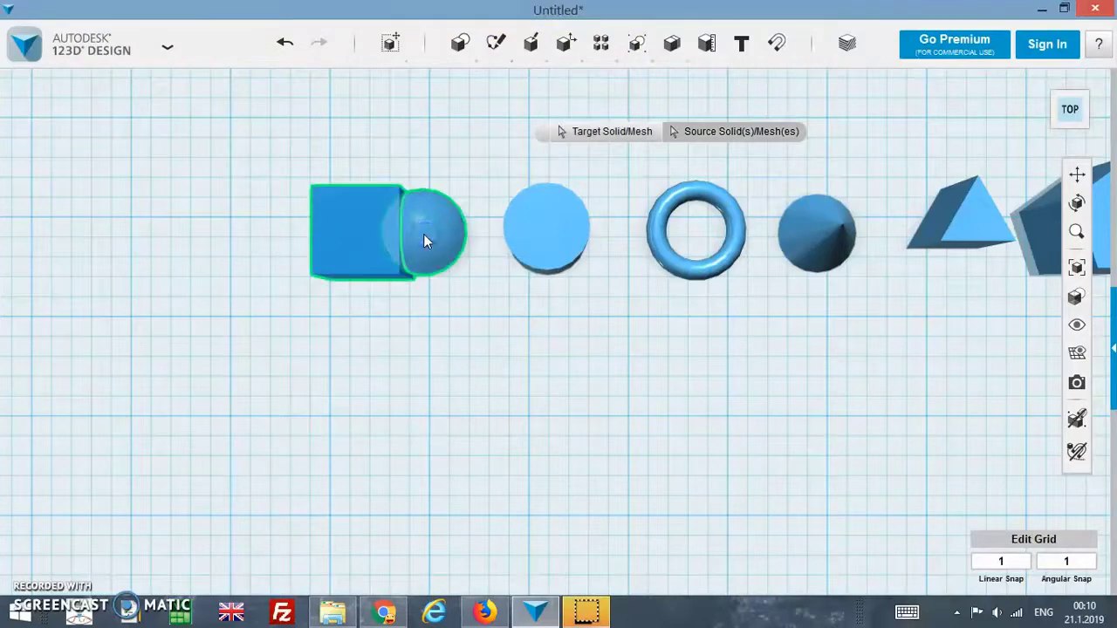
pyautogui.click(423, 234)
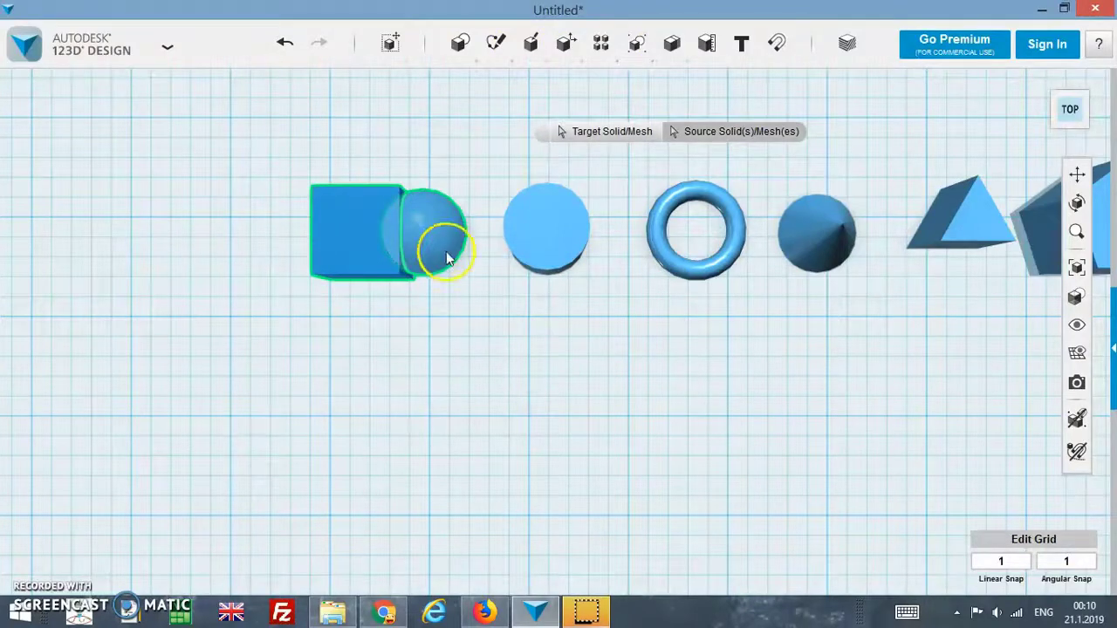
pyautogui.click(460, 339)
# - Move the merged solid, then undo the move and the merge to separate them
pyautogui.moveTo(385, 241)
pyautogui.mouseDown()
pyautogui.moveTo(390, 310)
pyautogui.moveTo(411, 224)
pyautogui.mouseUp()
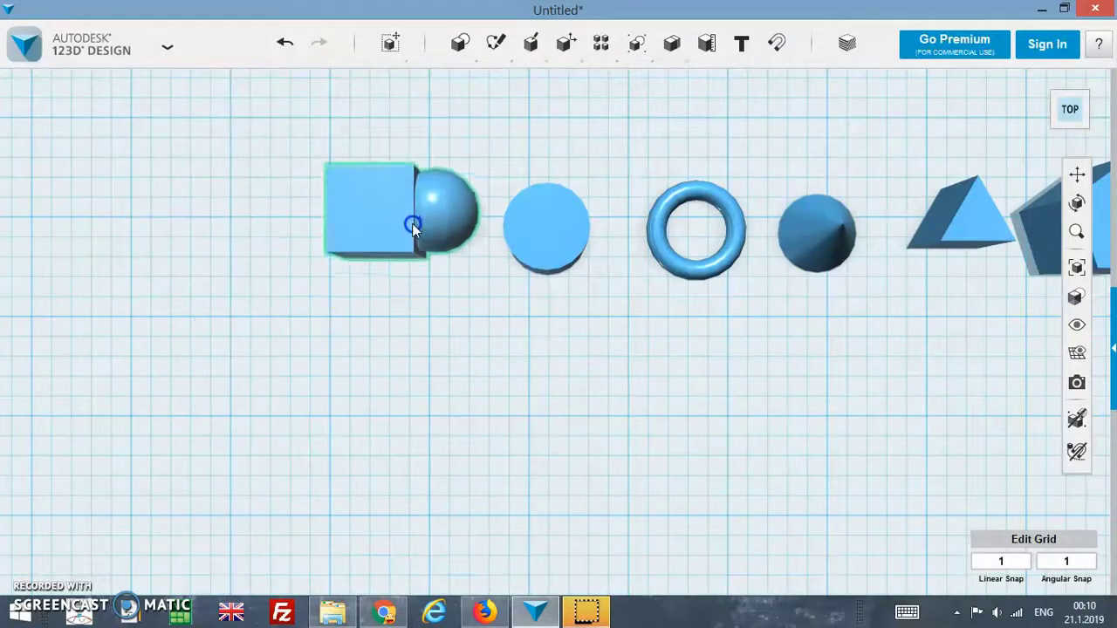
pyautogui.click(284, 44)
pyautogui.click(283, 44)
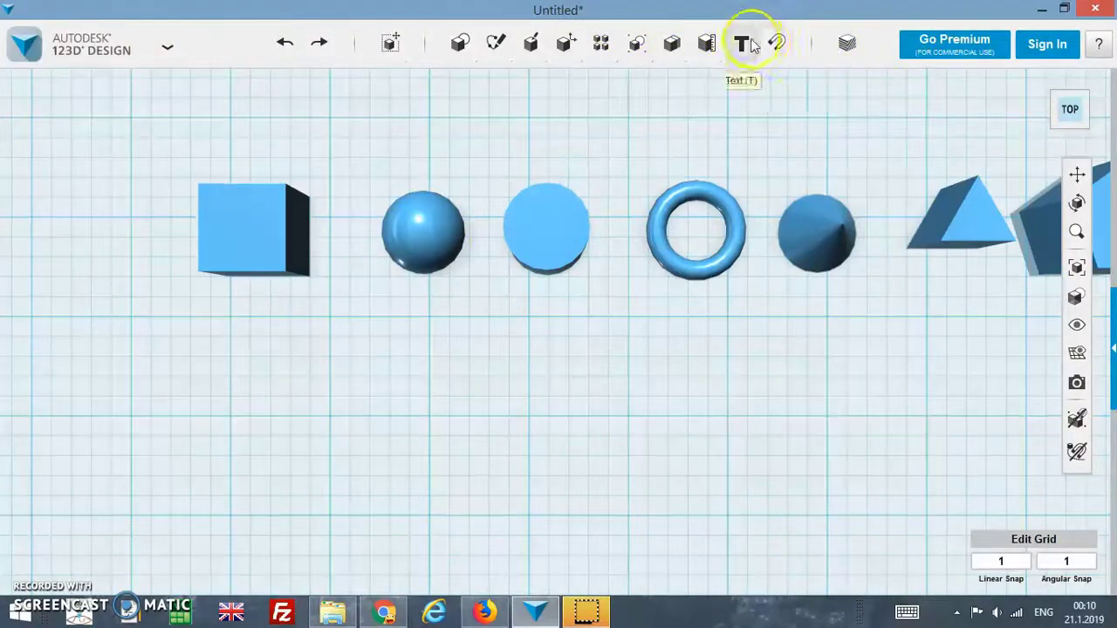
# - Snap the sphere onto the cube's face
pyautogui.click(780, 45)
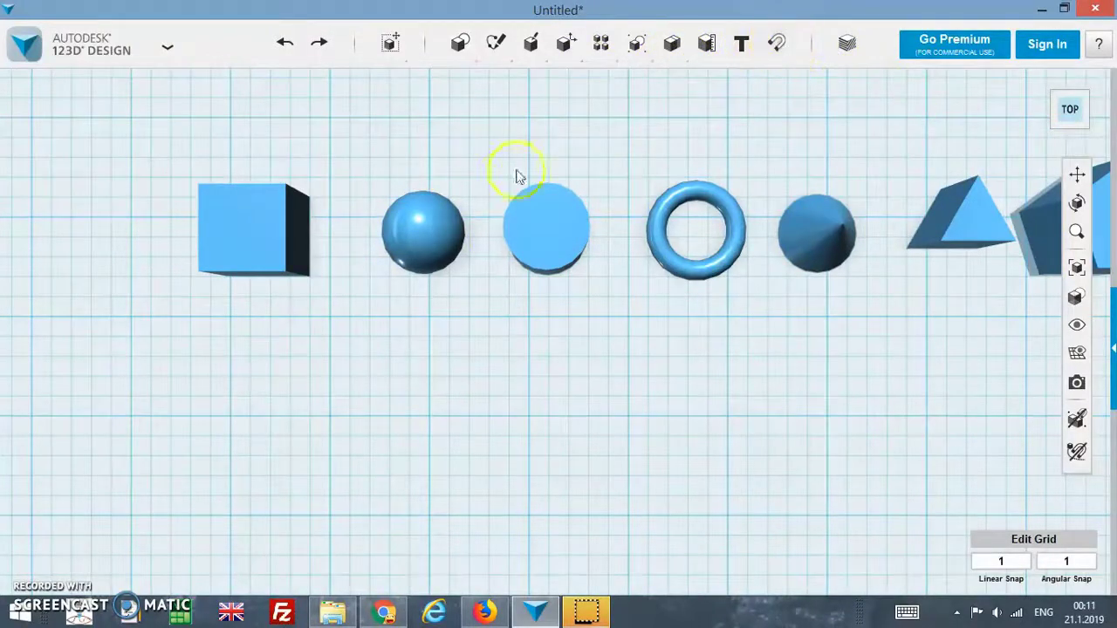
pyautogui.click(429, 221)
pyautogui.click(248, 221)
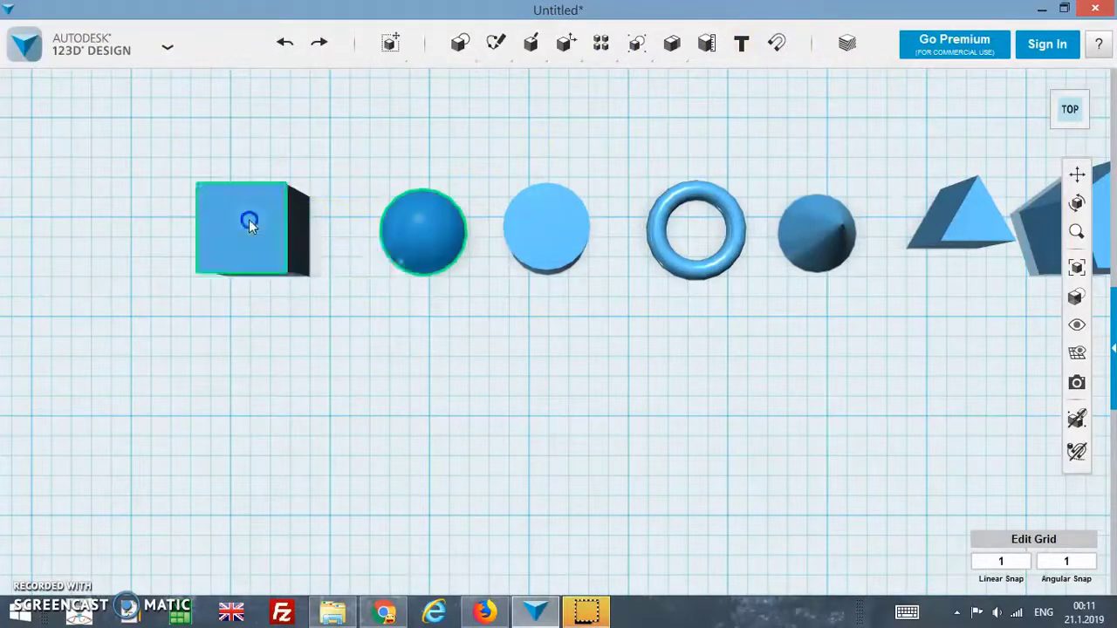
pyautogui.click(388, 201)
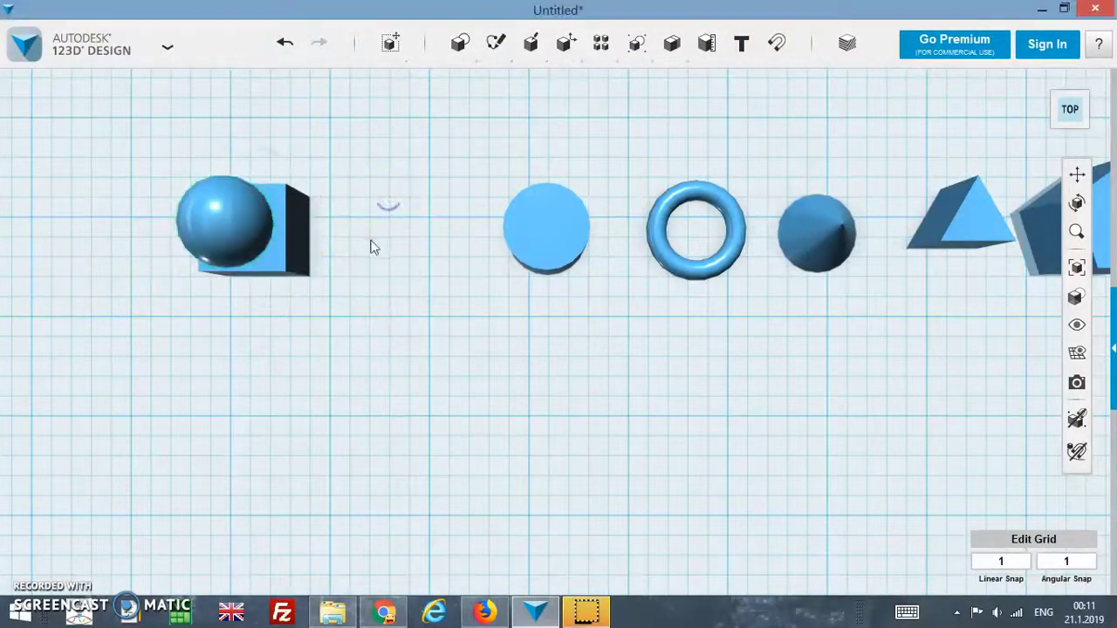
# - Lower the sphere 1.00 cm into the box with the Move tool (Ctrl+T)
pyautogui.click(1079, 179)
pyautogui.moveTo(533, 236)
pyautogui.mouseDown()
pyautogui.moveTo(710, 300)
pyautogui.moveTo(771, 294)
pyautogui.mouseUp()
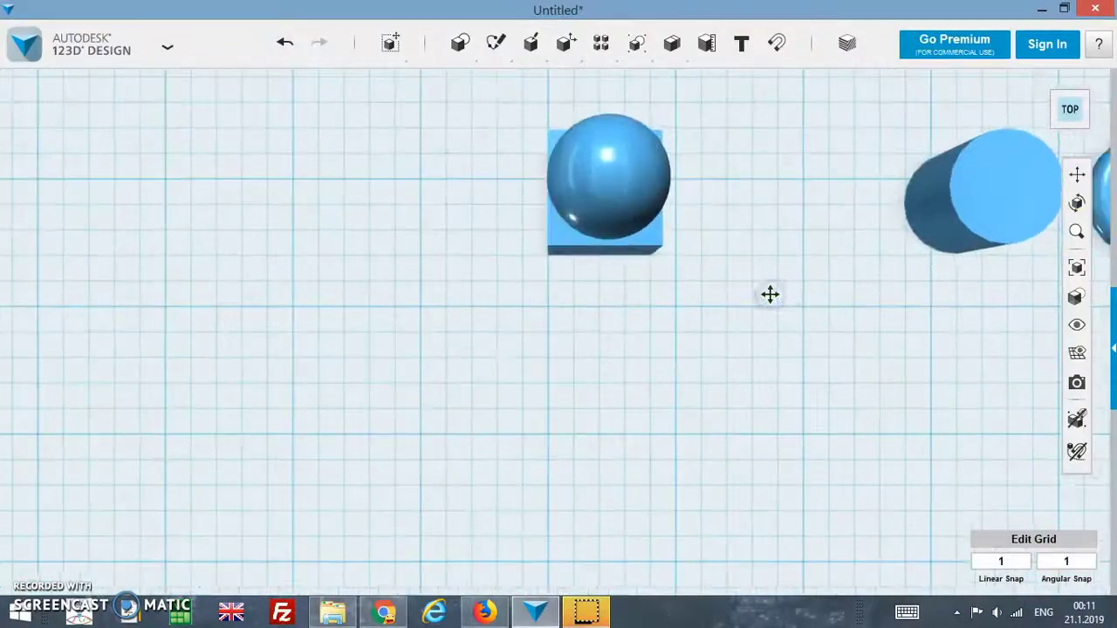
pyautogui.moveTo(752, 268); pyautogui.dragTo(640, 291, button='right')
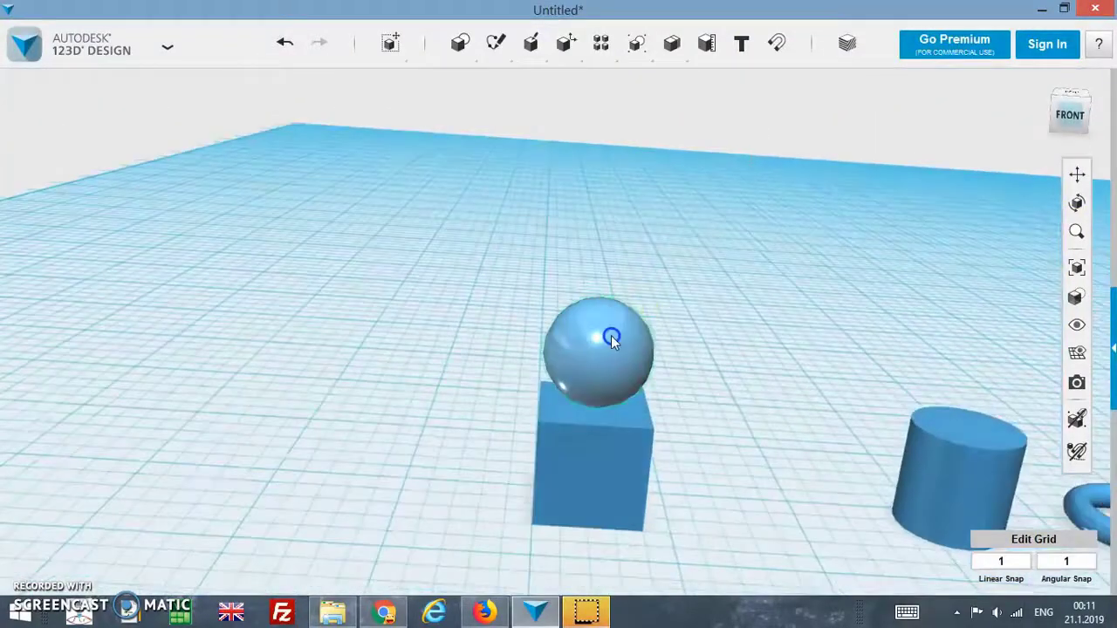
pyautogui.click(611, 335)
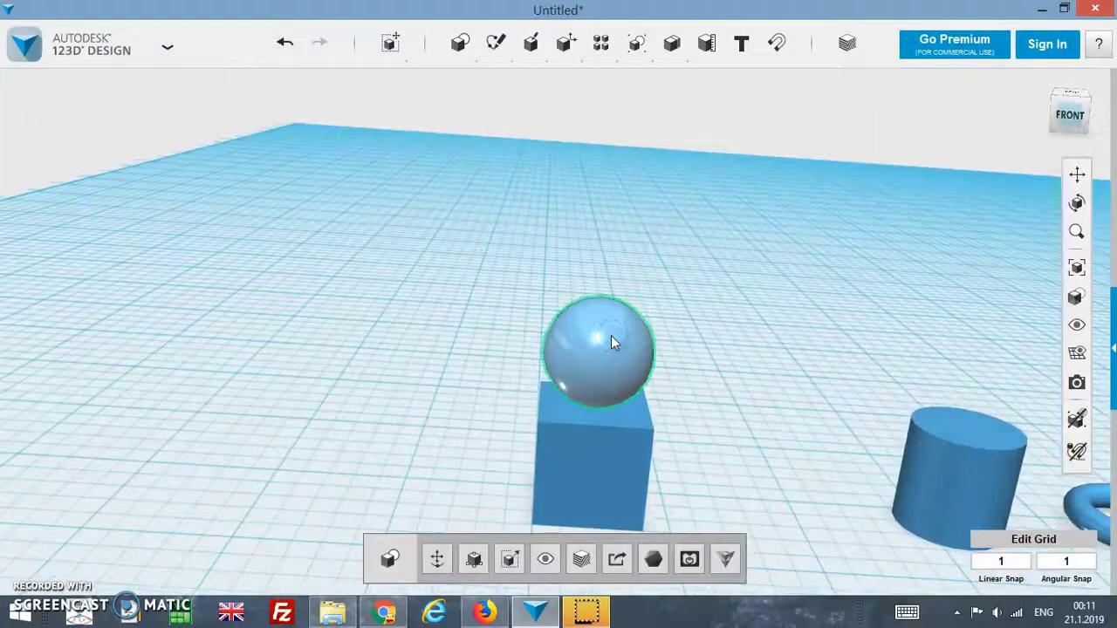
pyautogui.hotkey('ctrl', 't')
pyautogui.moveTo(604, 301); pyautogui.dragTo(601, 332)
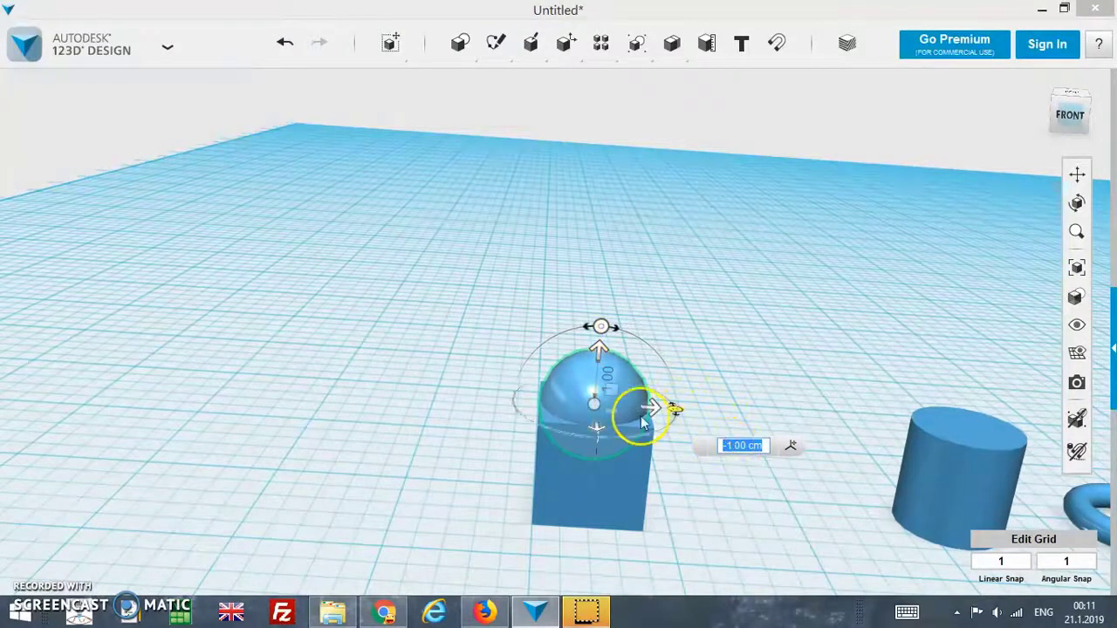
# - Change the sphere's vertical offset through -1.20 and -1.10 to a final -1.40 cm
pyautogui.moveTo(600, 351)
pyautogui.mouseDown()
pyautogui.moveTo(600, 374)
pyautogui.moveTo(602, 363)
pyautogui.mouseUp()
pyautogui.click(724, 445)
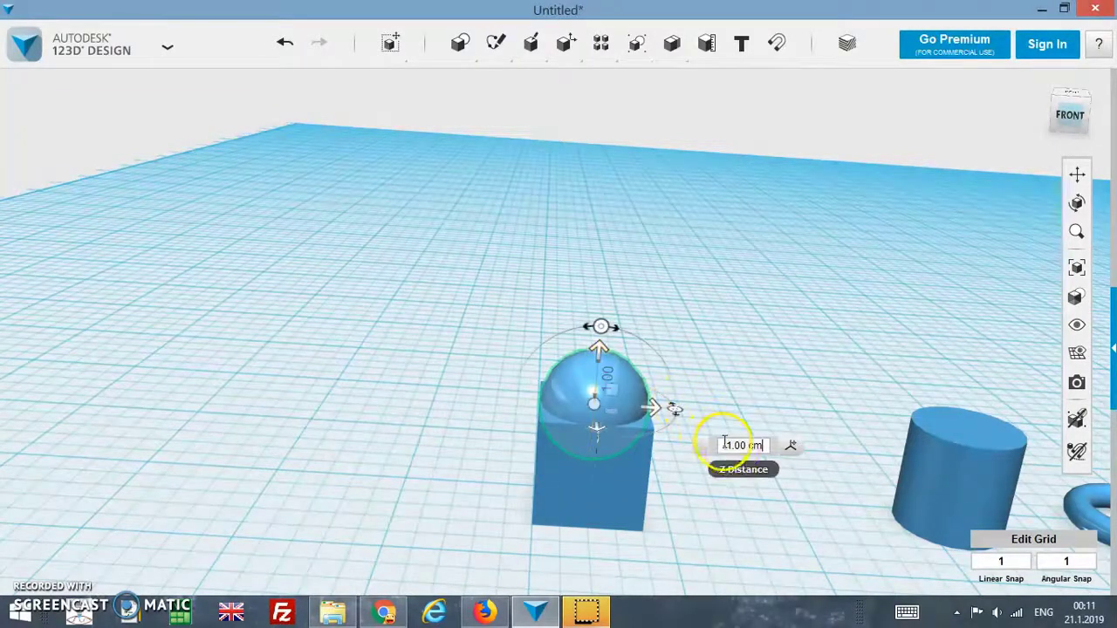
pyautogui.click(738, 445)
pyautogui.write('-1.2')
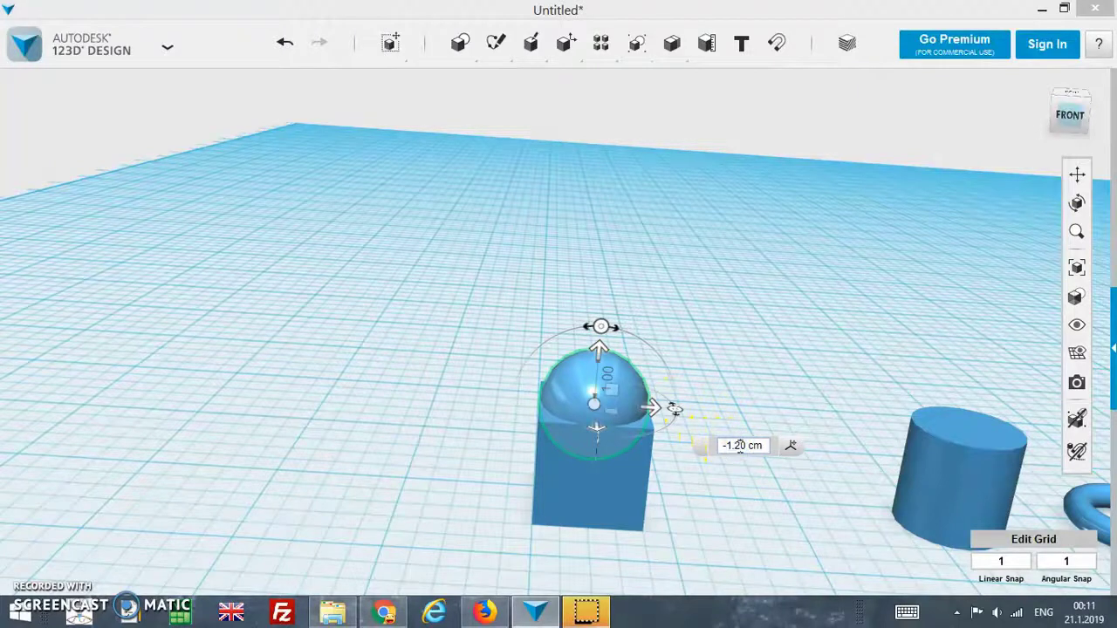
pyautogui.press('Return')
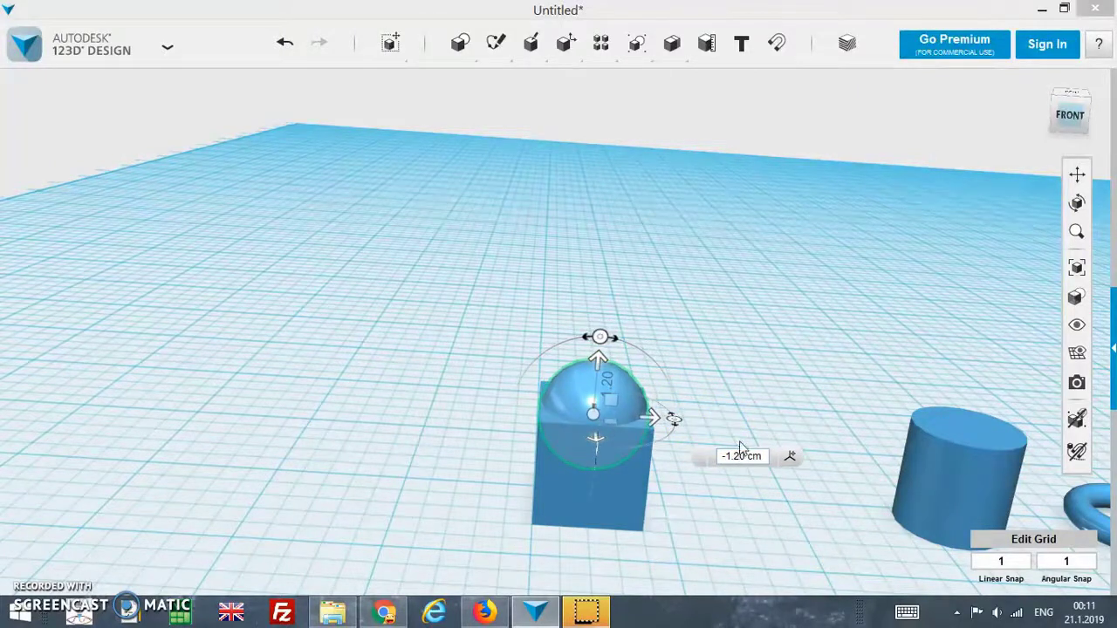
pyautogui.click(735, 454)
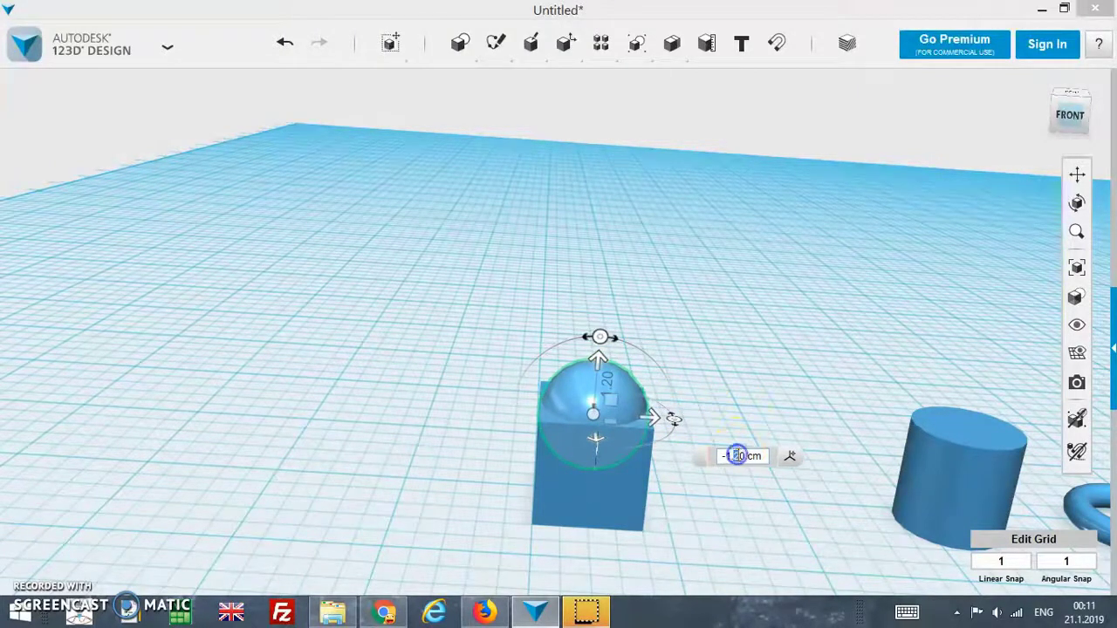
pyautogui.write('-1.1')
pyautogui.click(746, 474)
pyautogui.click(740, 451)
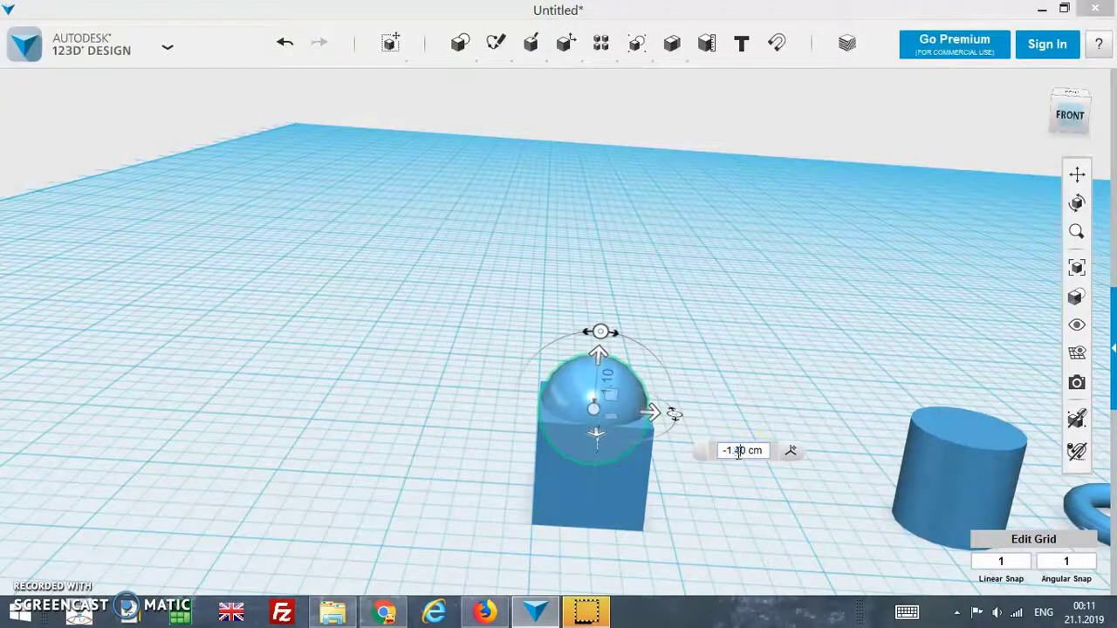
pyautogui.write('-1.4')
pyautogui.press('Return')
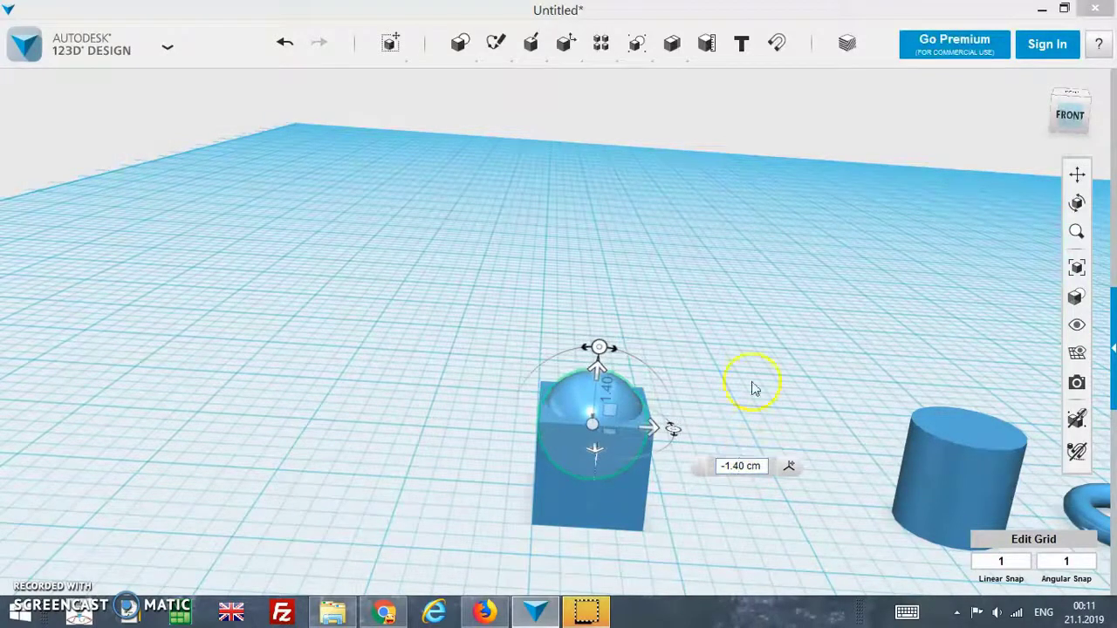
pyautogui.click(754, 365)
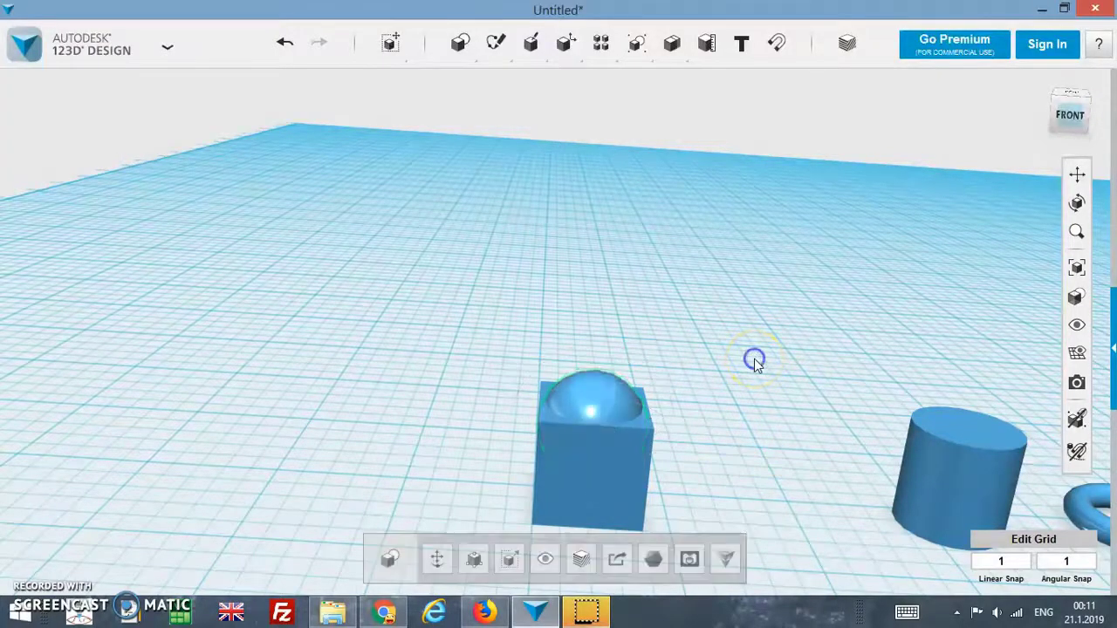
# - Select the sunken sphere and the box, and snap the view to the top-front angle
pyautogui.moveTo(643, 379)
pyautogui.mouseDown(button='right')
pyautogui.moveTo(703, 337)
pyautogui.moveTo(692, 313)
pyautogui.mouseUp(button='right')
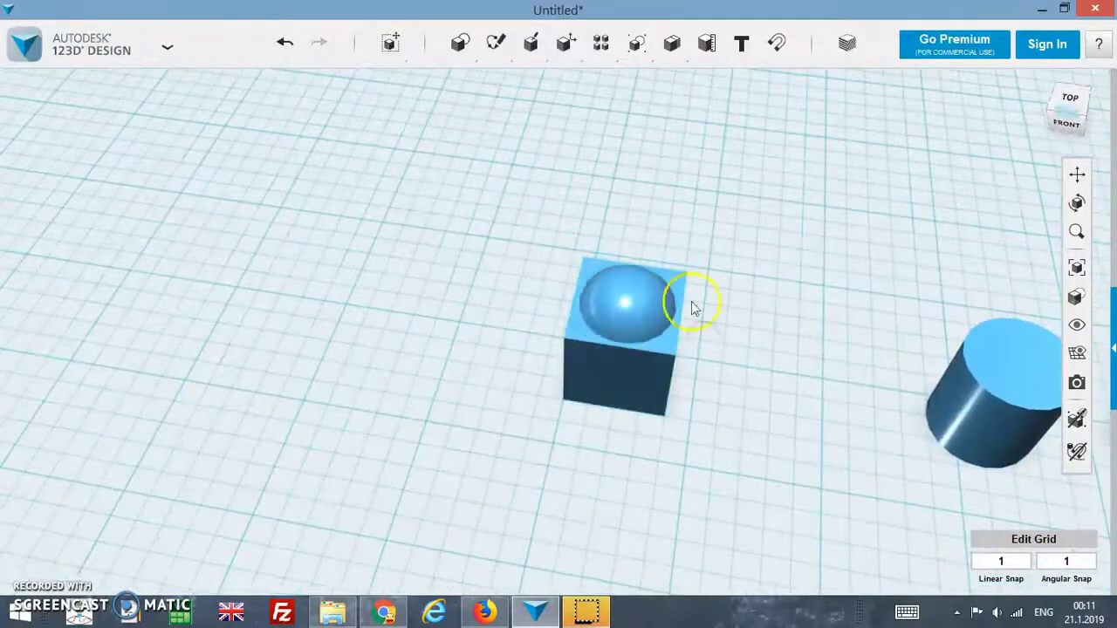
pyautogui.click(636, 275)
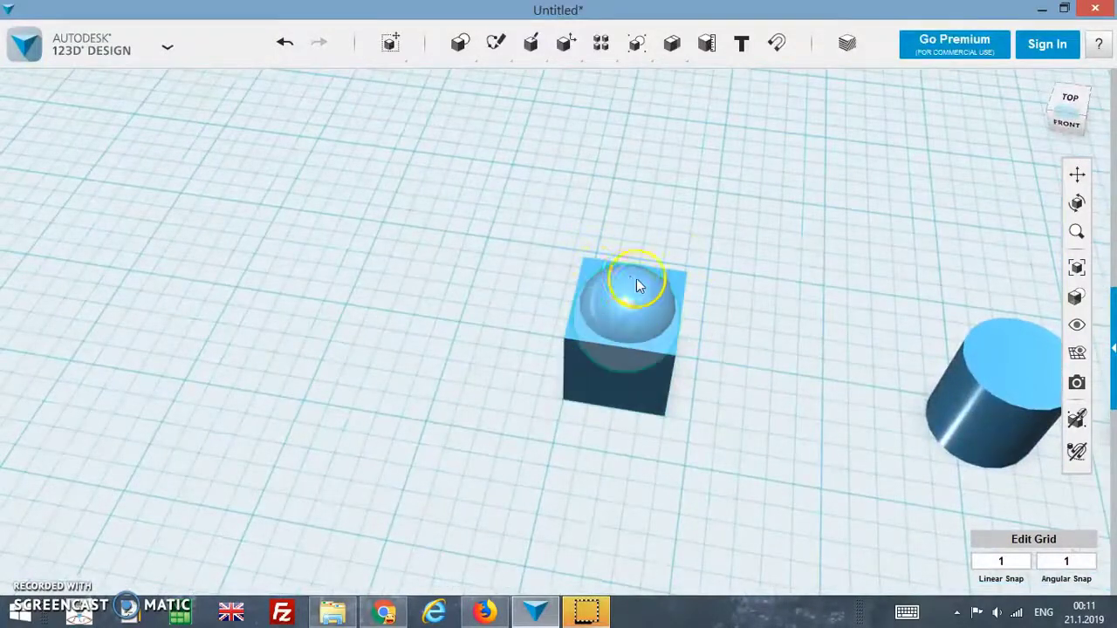
pyautogui.keyDown('shift'); pyautogui.click(630, 392); pyautogui.keyUp('shift')
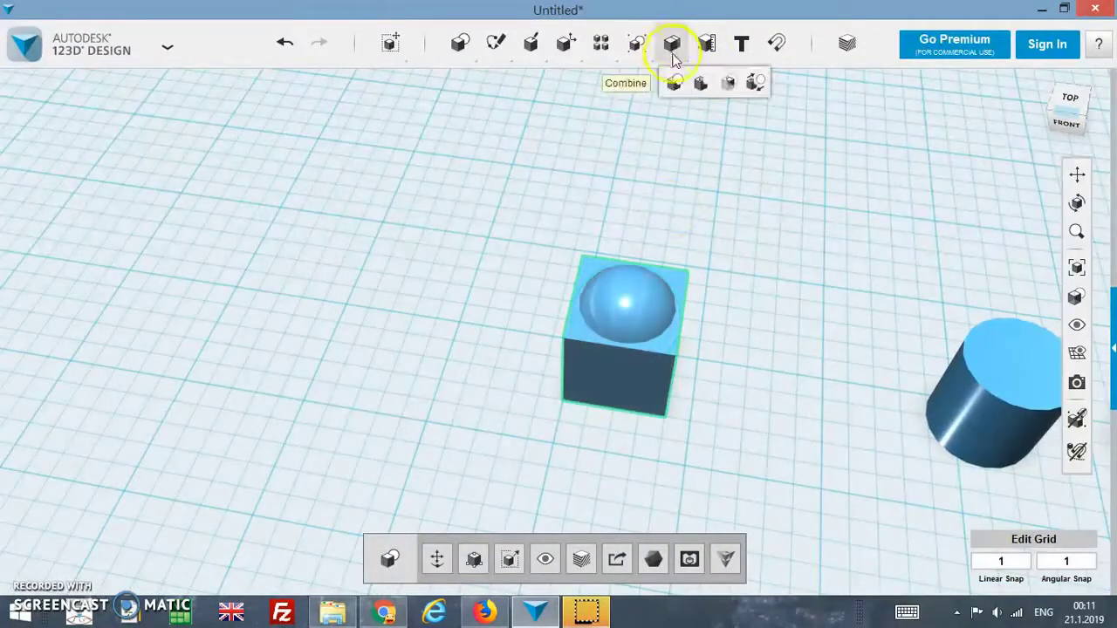
pyautogui.click(1064, 114)
pyautogui.moveTo(671, 43)
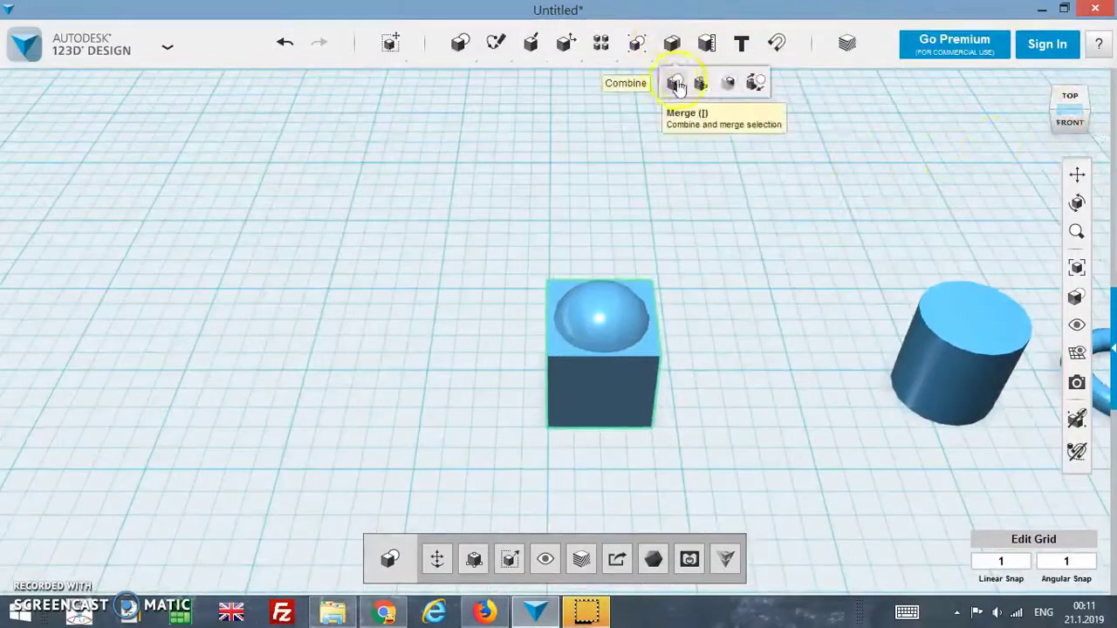
# - Subtract the sphere from the box and orbit to inspect the hollow
pyautogui.click(701, 83)
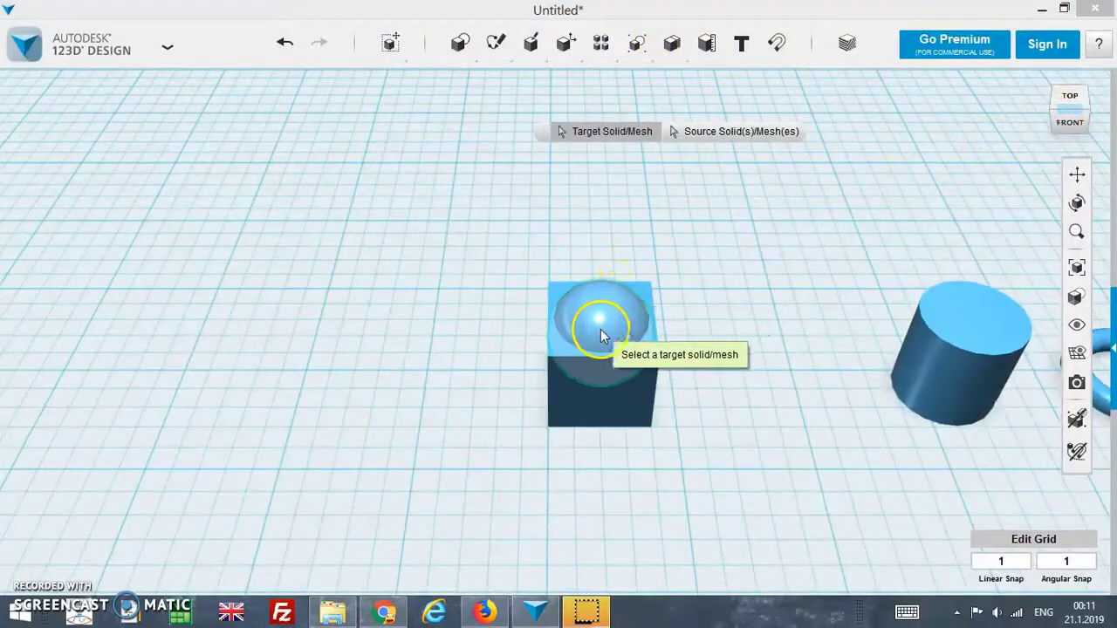
pyautogui.click(615, 390)
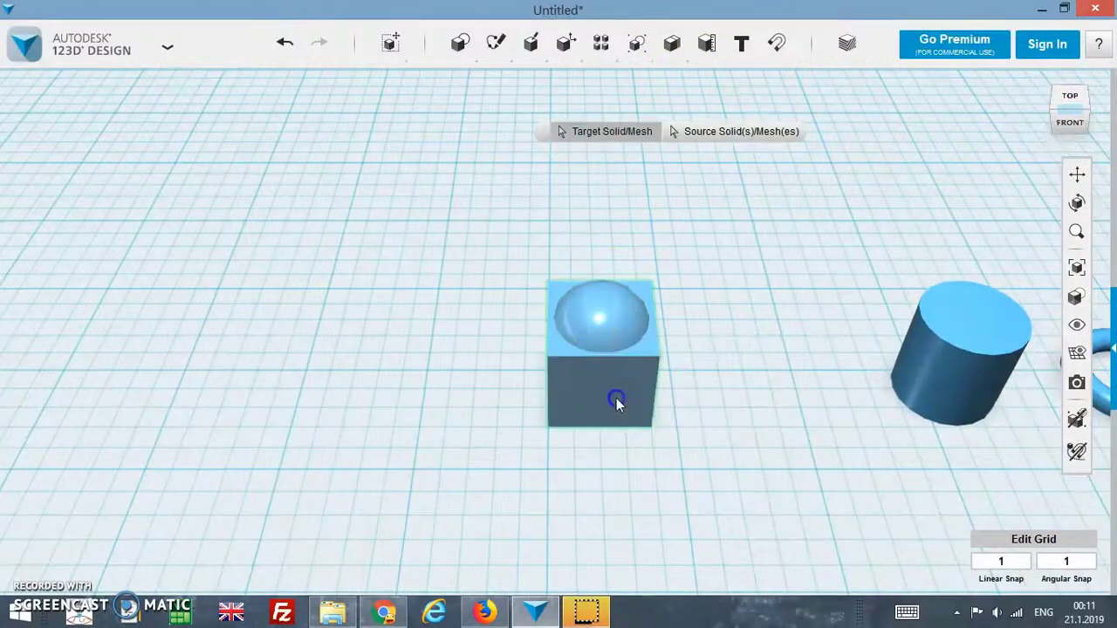
pyautogui.click(610, 297)
pyautogui.click(690, 278)
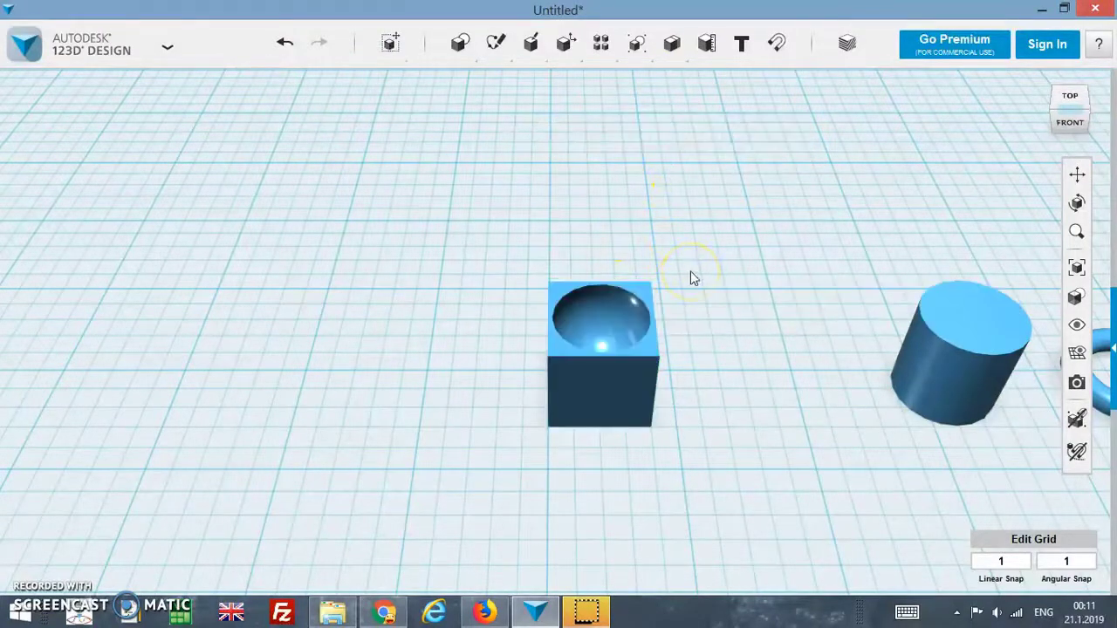
pyautogui.moveTo(663, 286)
pyautogui.mouseDown(button='right')
pyautogui.moveTo(658, 253)
pyautogui.moveTo(624, 316)
pyautogui.mouseUp(button='right')
# - Undo the subtraction, then subtract the box from the sphere, leaving a dome
pyautogui.hotkey('ctrl', 'z')
pyautogui.moveTo(671, 43)
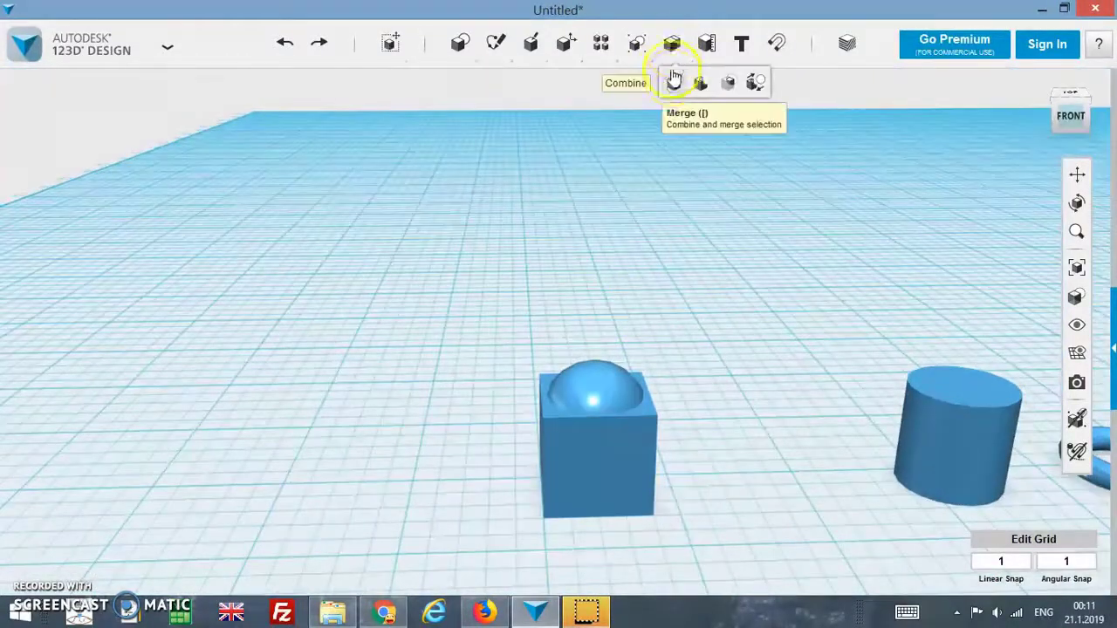
pyautogui.click(701, 83)
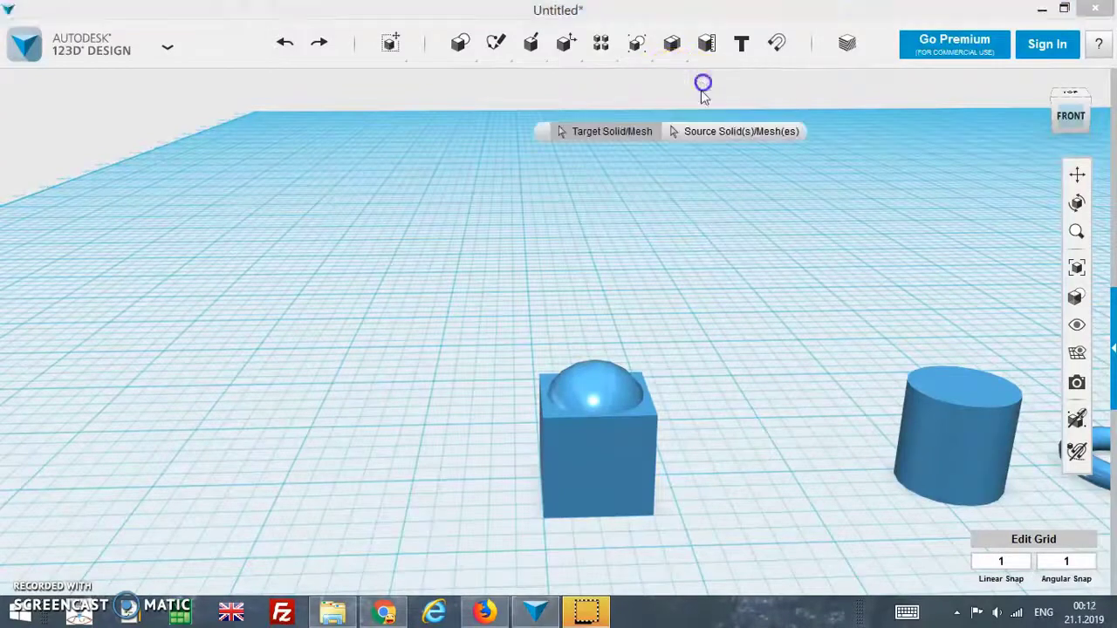
pyautogui.click(597, 395)
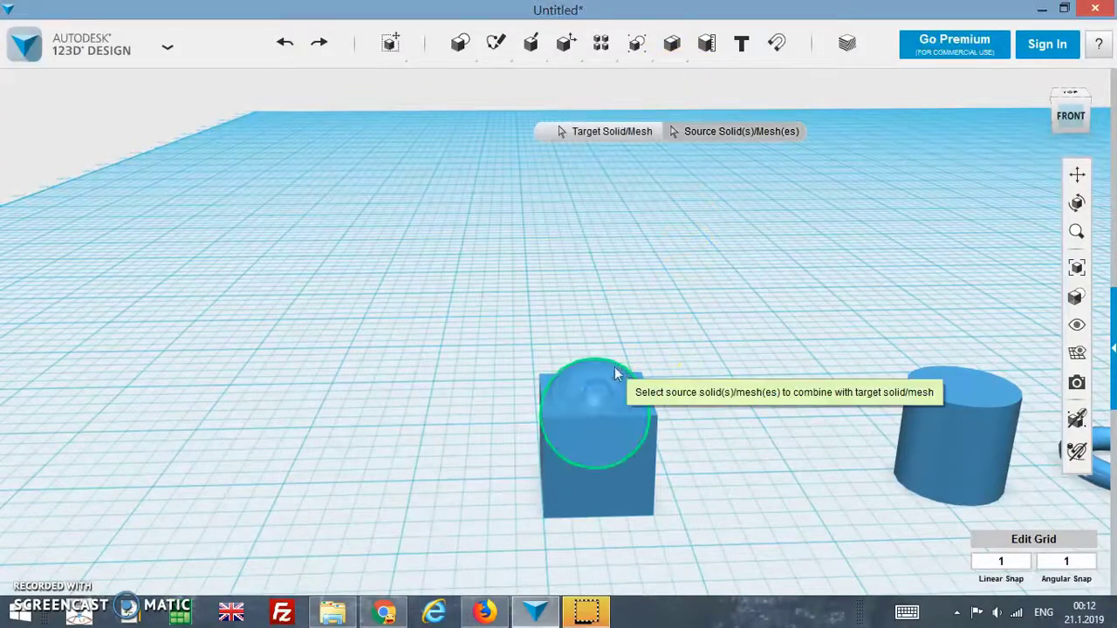
pyautogui.click(642, 478)
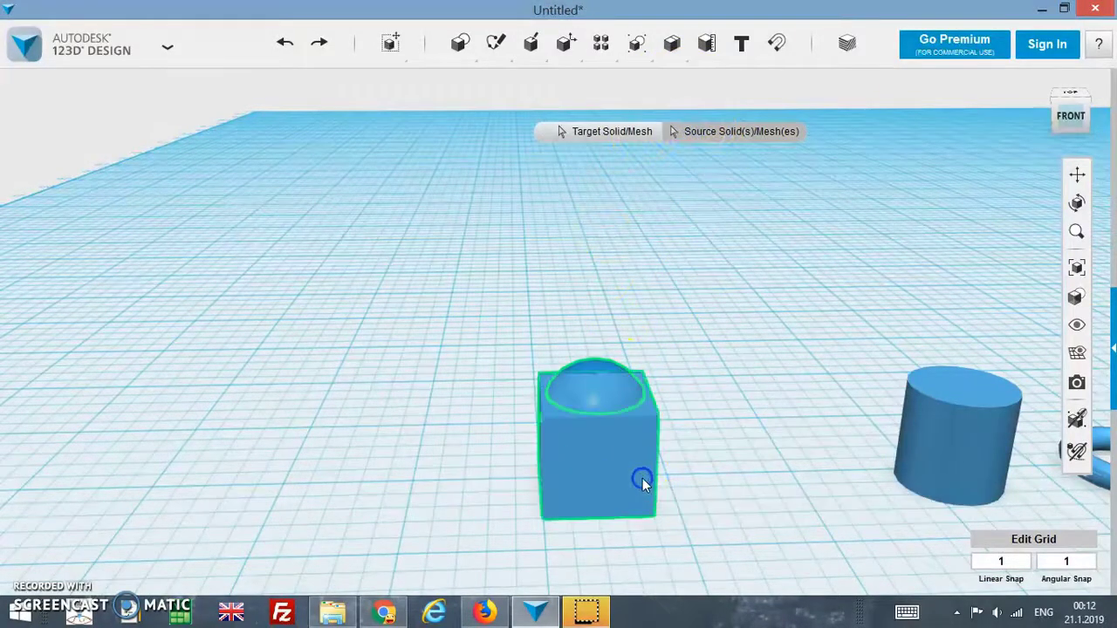
pyautogui.click(712, 400)
pyautogui.moveTo(712, 400)
pyautogui.mouseDown(button='right')
pyautogui.moveTo(689, 412)
pyautogui.moveTo(695, 399)
pyautogui.mouseUp(button='right')
# - Undo the subtractions to restore the full sphere and box
pyautogui.click(655, 339)
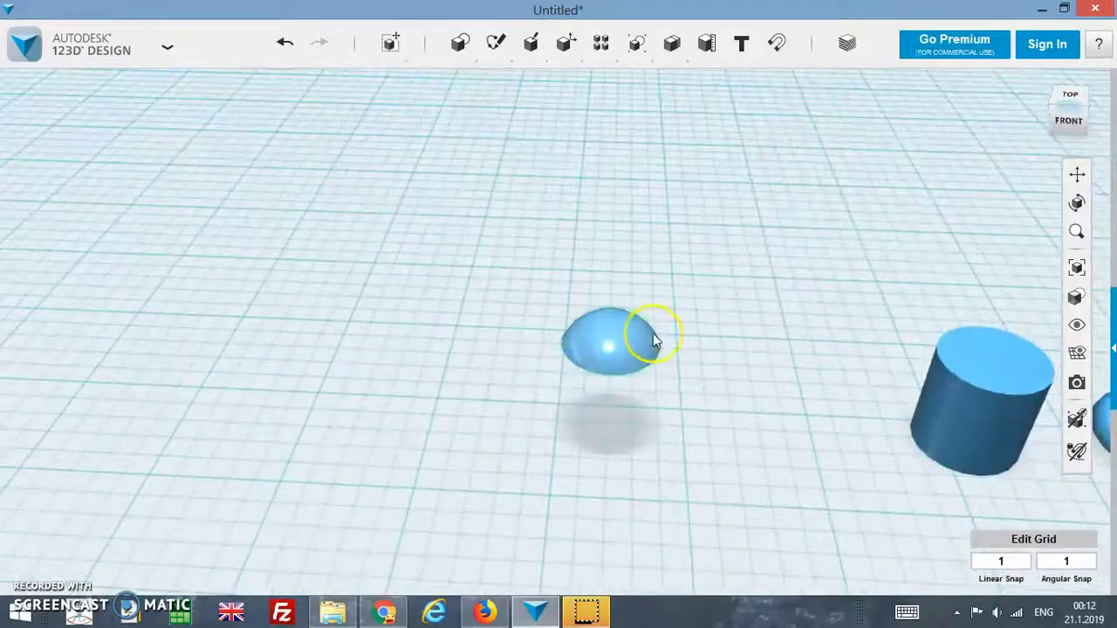
pyautogui.hotkey('ctrl', 'z')
pyautogui.hotkey('ctrl', 'z')
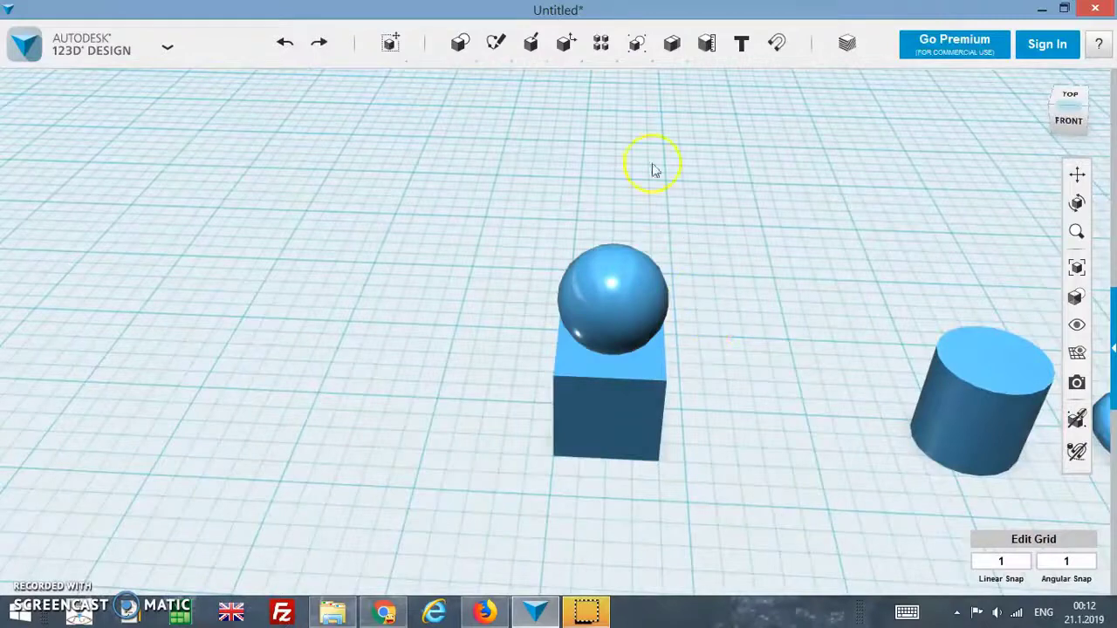
pyautogui.moveTo(671, 43)
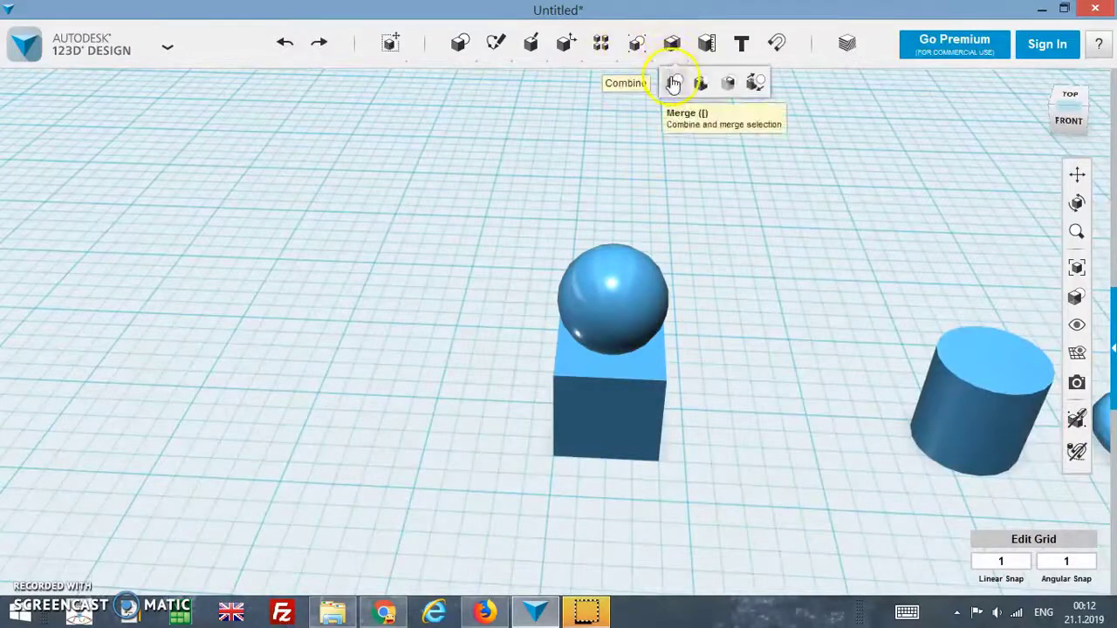
pyautogui.click(674, 83)
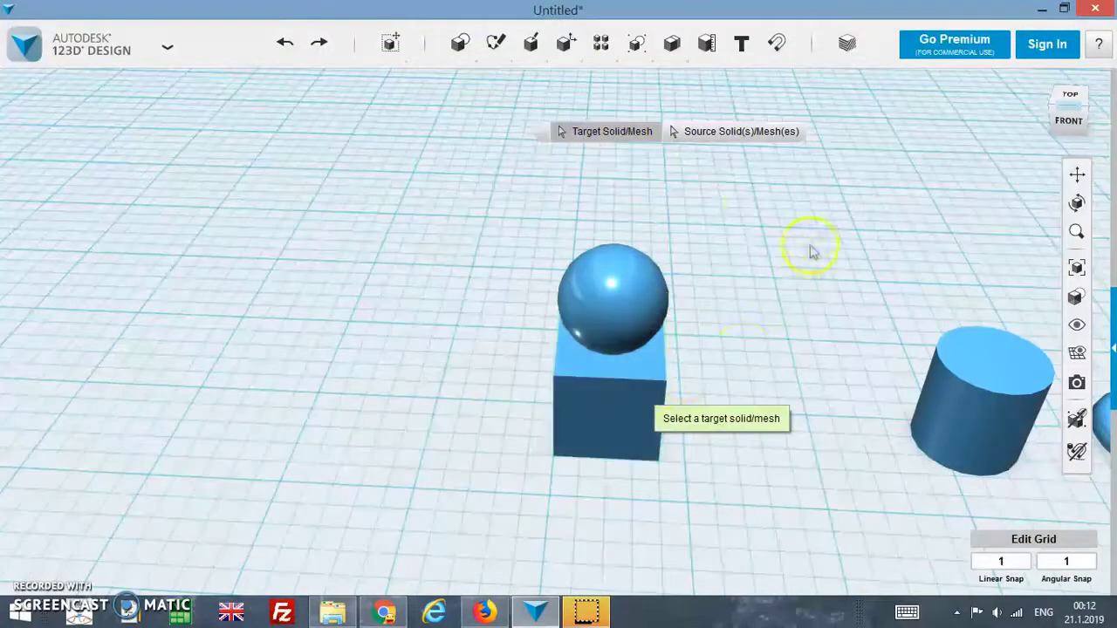
pyautogui.scroll(-2, 733, 214)
# - Cancel the merge and snap the sphere onto the box's top face
pyautogui.press('Escape')
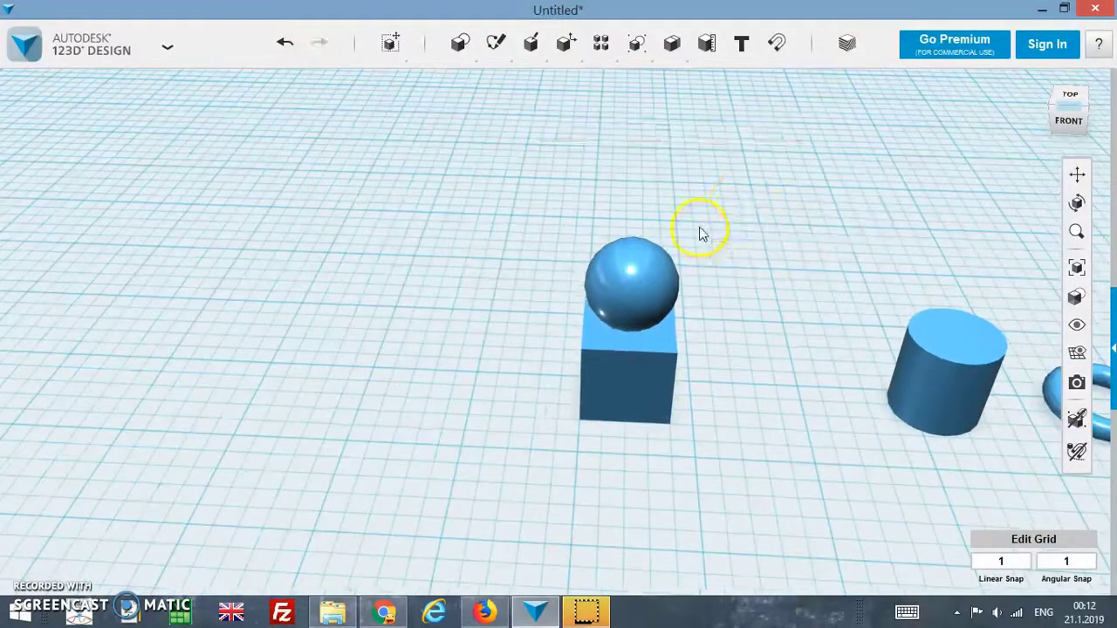
pyautogui.moveTo(661, 244); pyautogui.dragTo(645, 295)
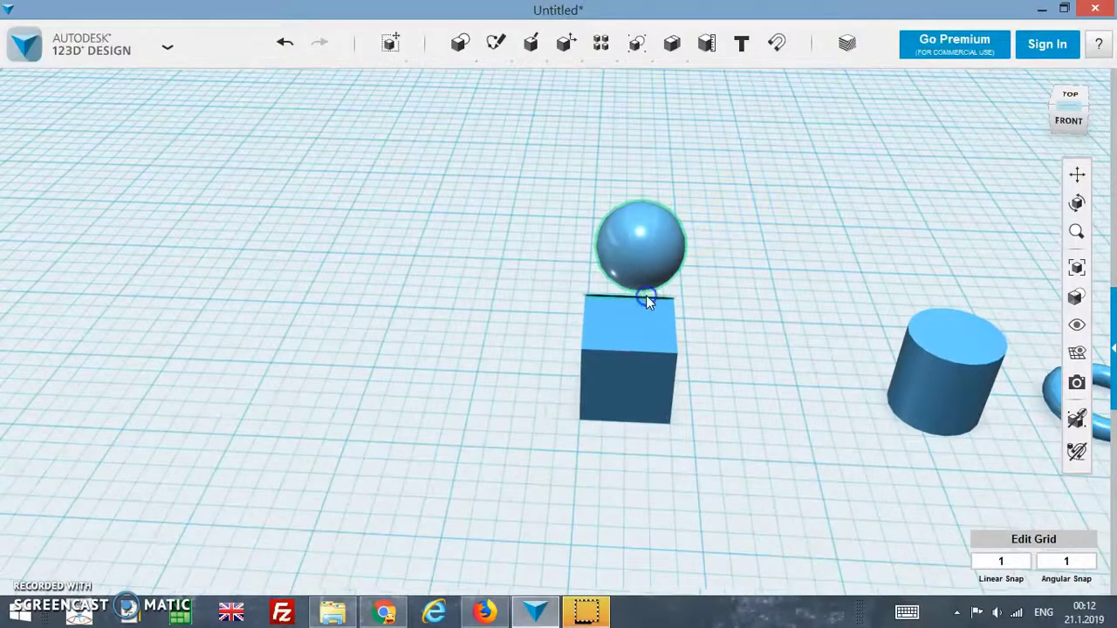
pyautogui.click(779, 44)
pyautogui.click(637, 251)
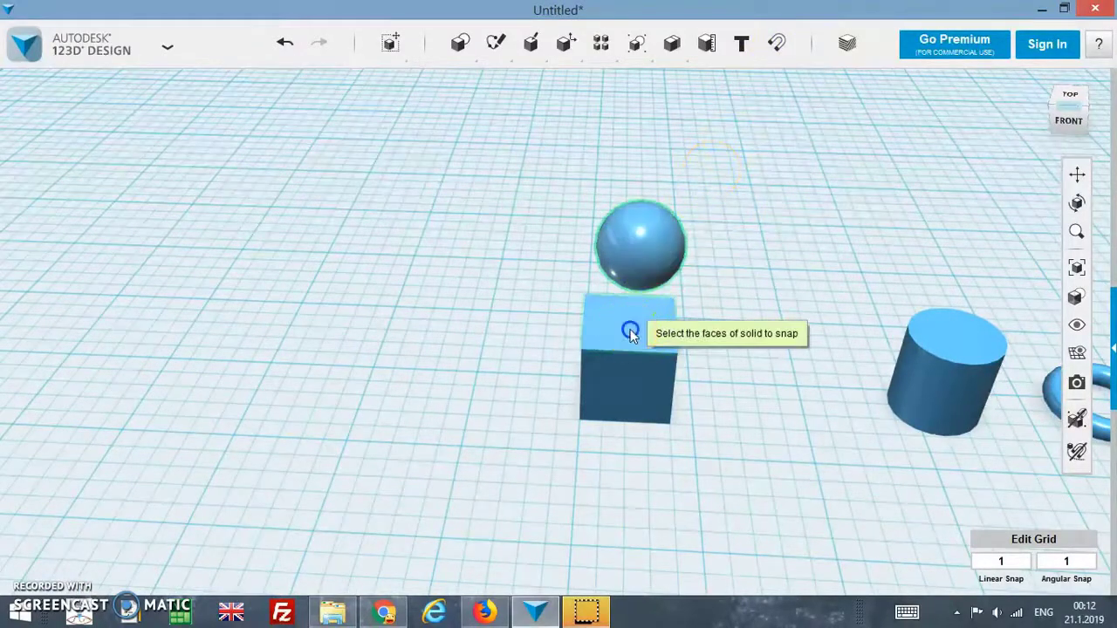
pyautogui.click(630, 329)
pyautogui.click(626, 288)
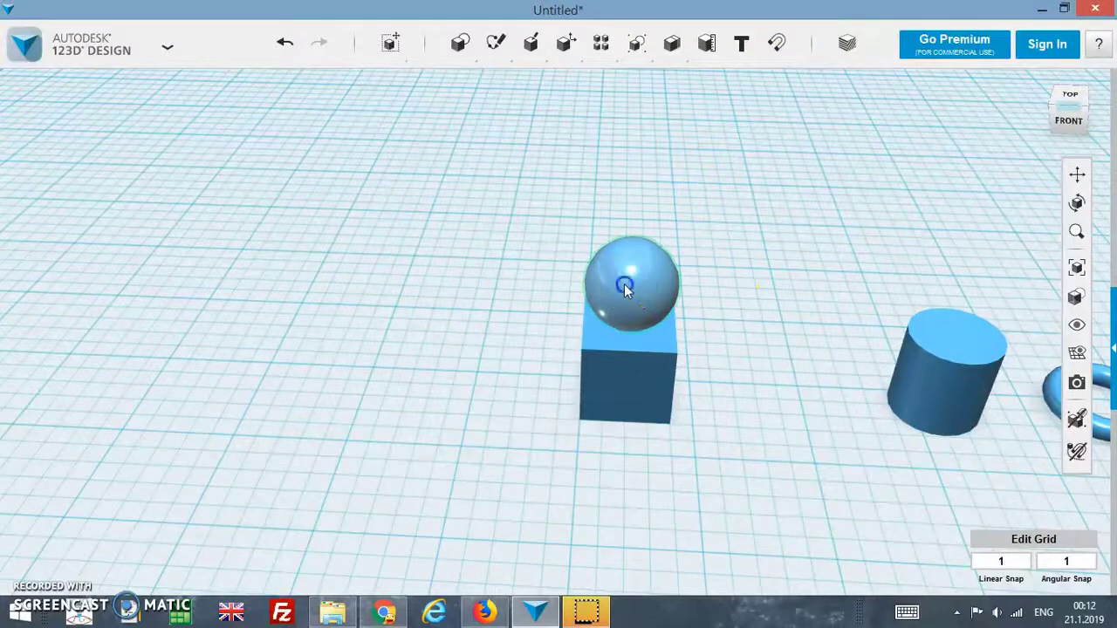
# - Sink the sphere 1.00 cm into the box with the vertical Move arrow
pyautogui.click(624, 284)
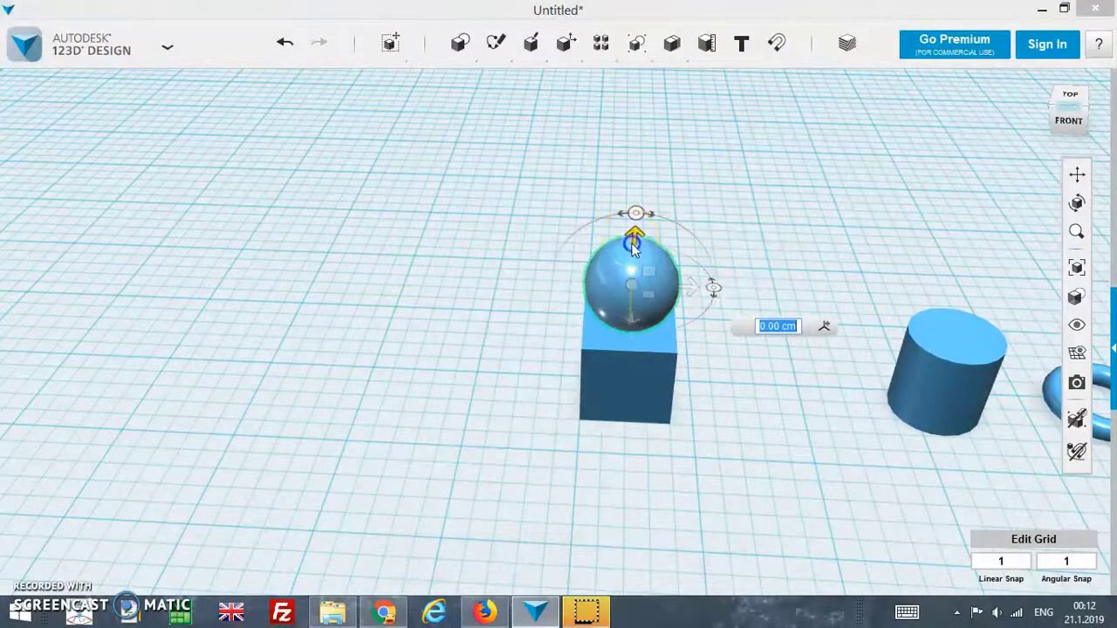
pyautogui.moveTo(634, 229); pyautogui.dragTo(633, 271)
pyautogui.click(785, 253)
pyautogui.moveTo(637, 43)
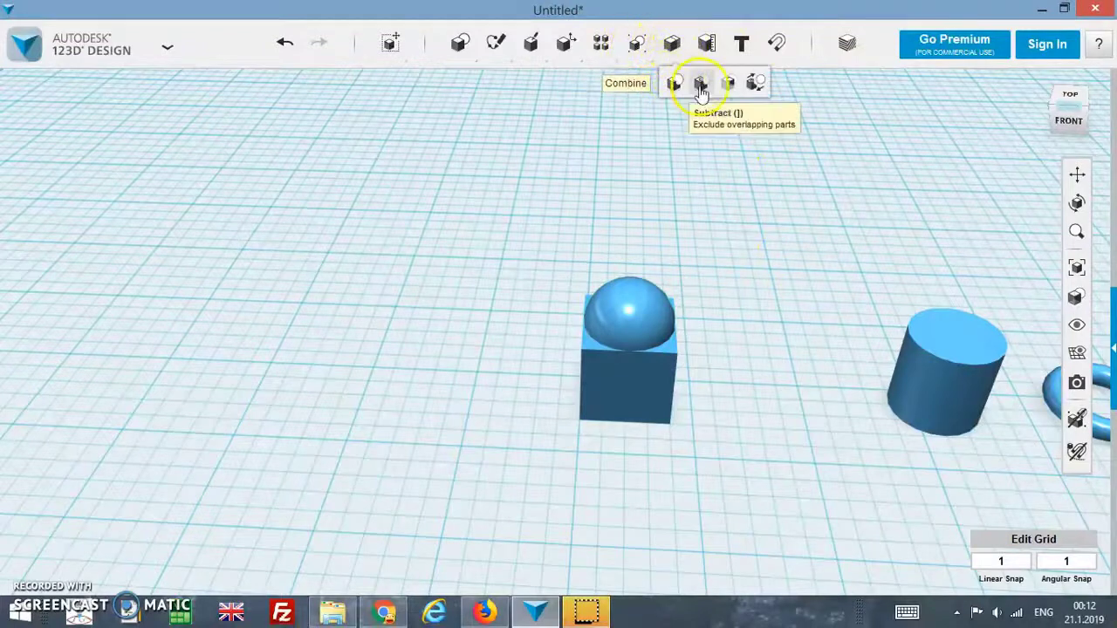
# - Subtract the sphere from the box, using the box as target, and orbit to view the hollow
pyautogui.click(700, 87)
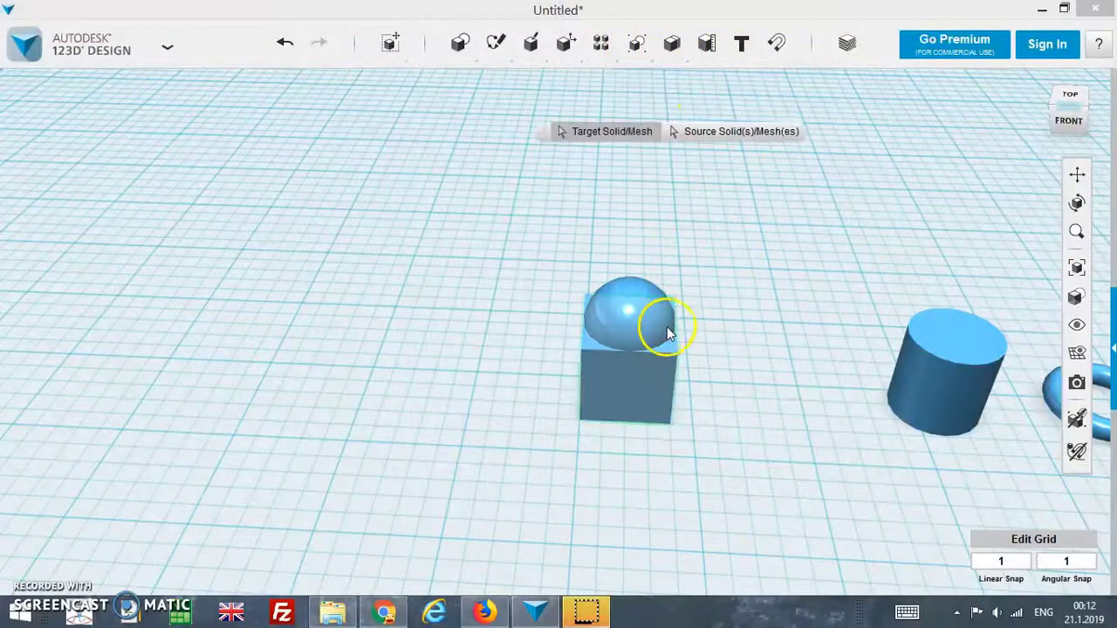
pyautogui.click(654, 378)
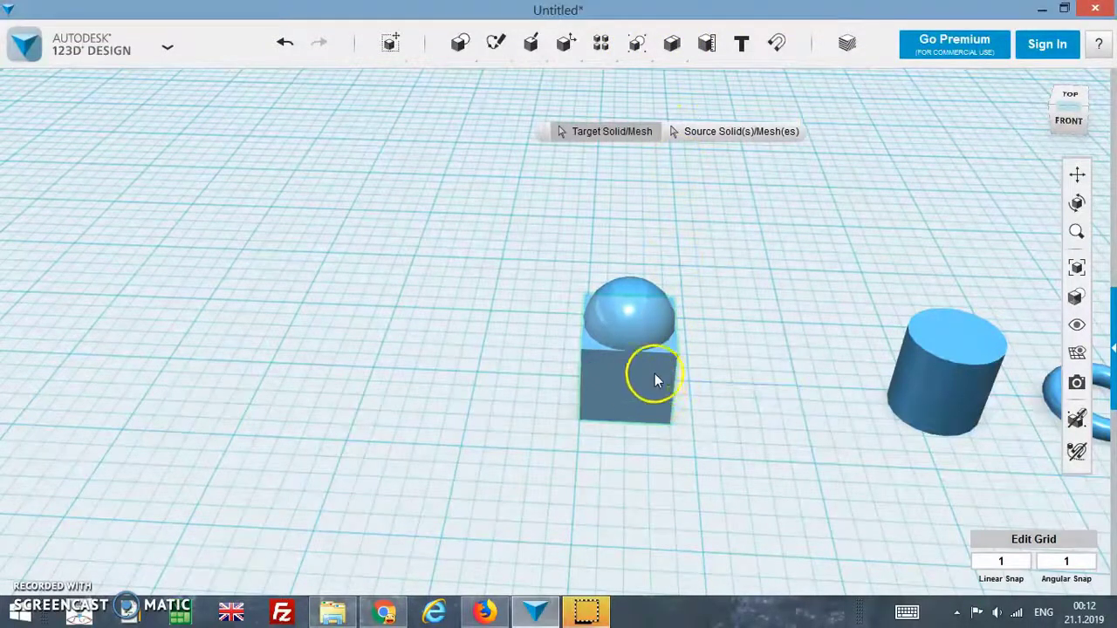
pyautogui.click(587, 138)
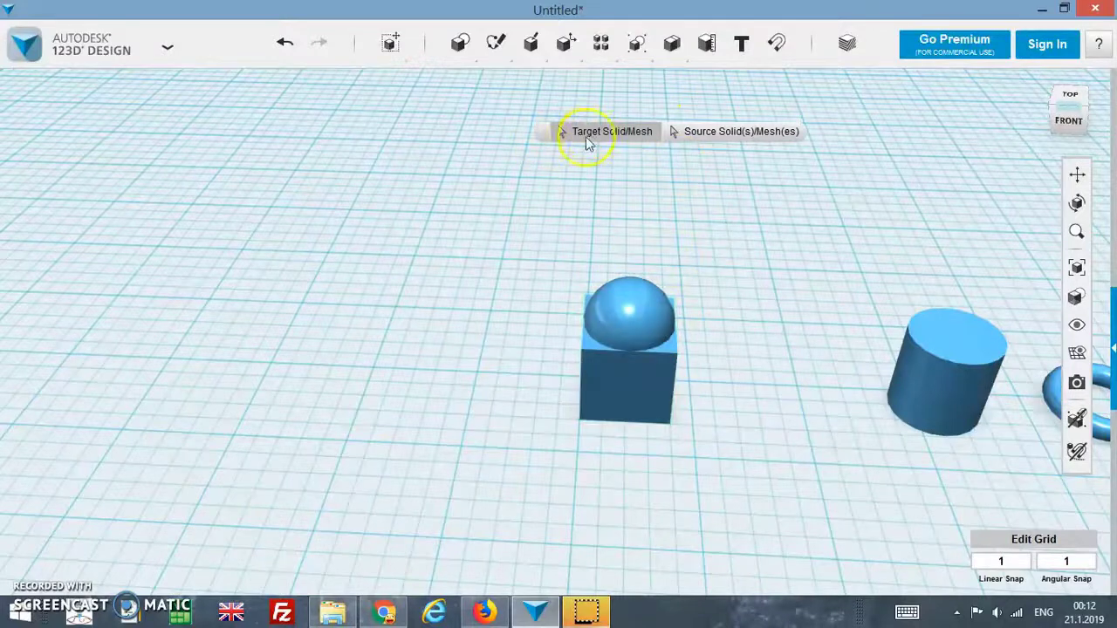
pyautogui.click(651, 381)
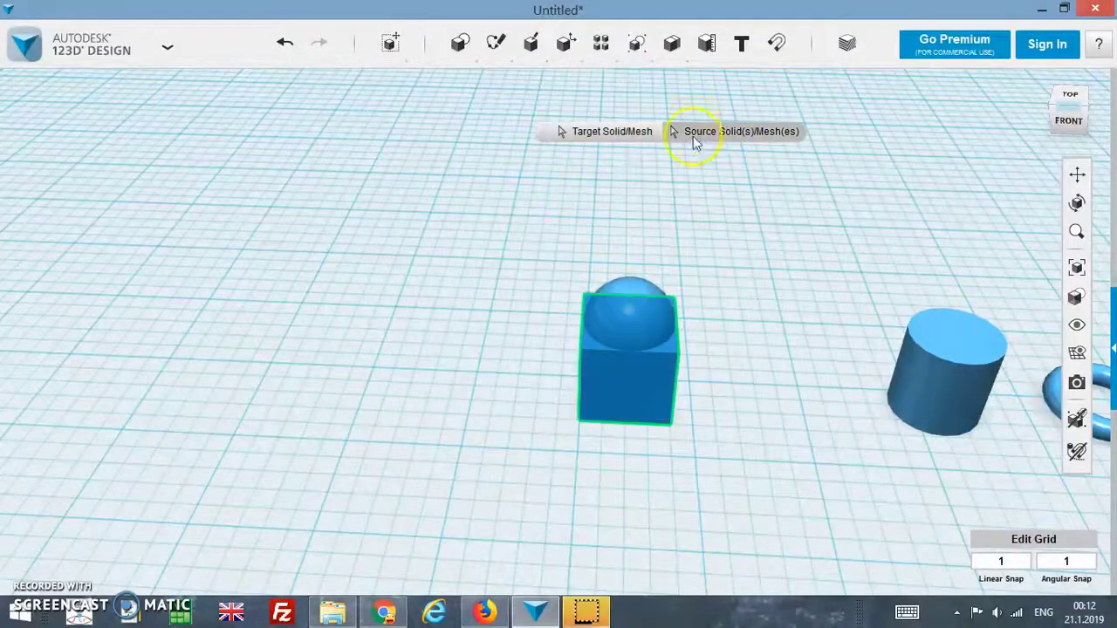
pyautogui.click(634, 288)
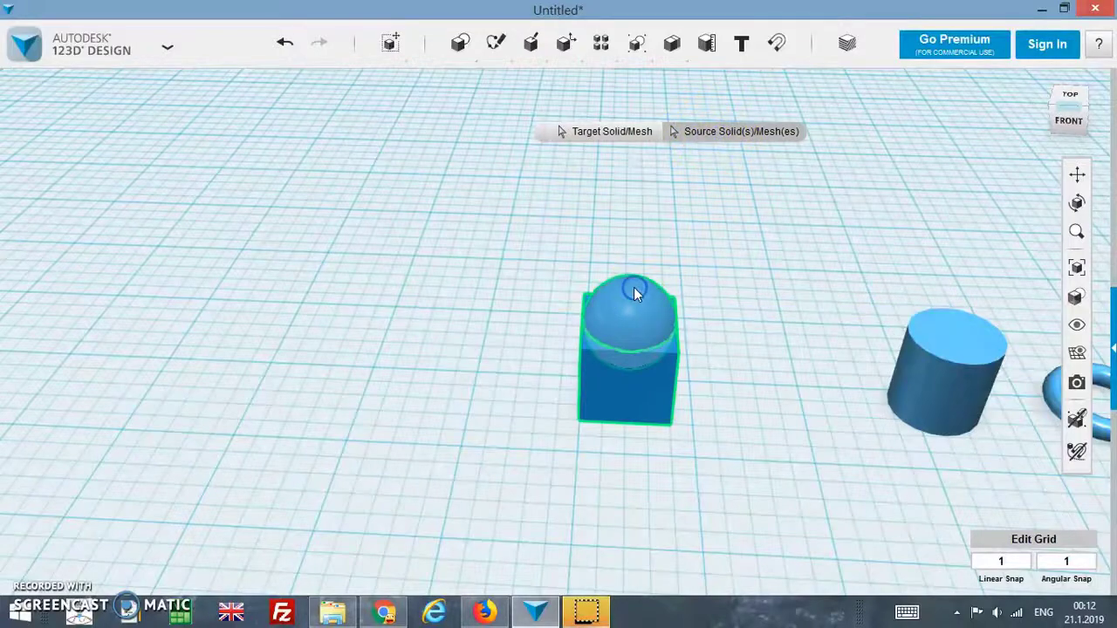
pyautogui.click(698, 298)
pyautogui.moveTo(699, 290); pyautogui.dragTo(696, 301, button='right')
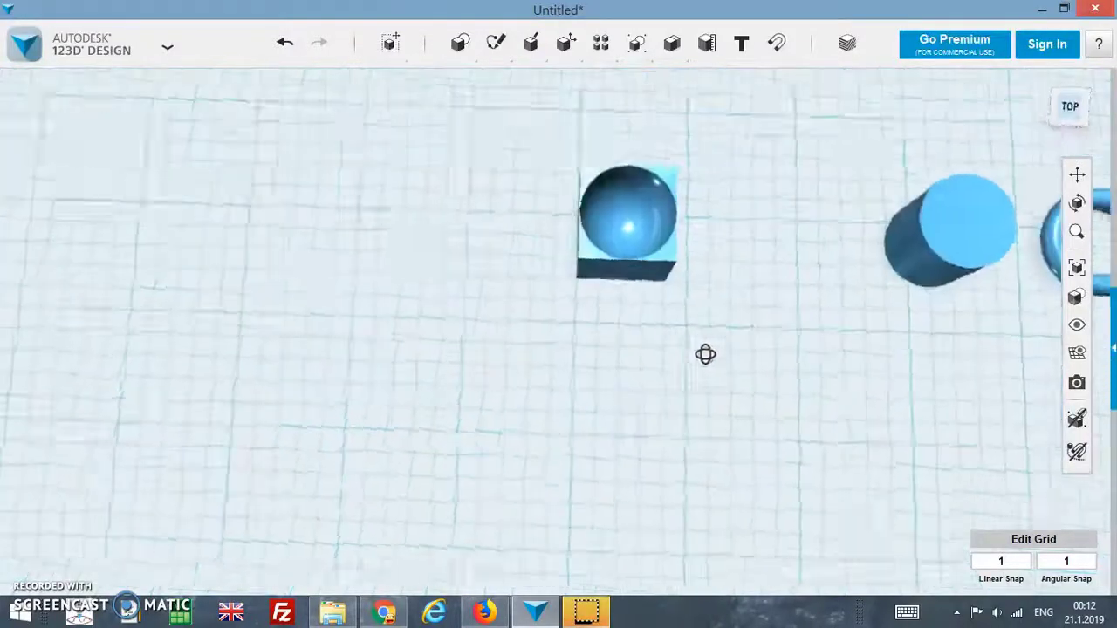
# - Undo twice so the whole sphere sits on the box's top again
pyautogui.hotkey('ctrl', 'z')
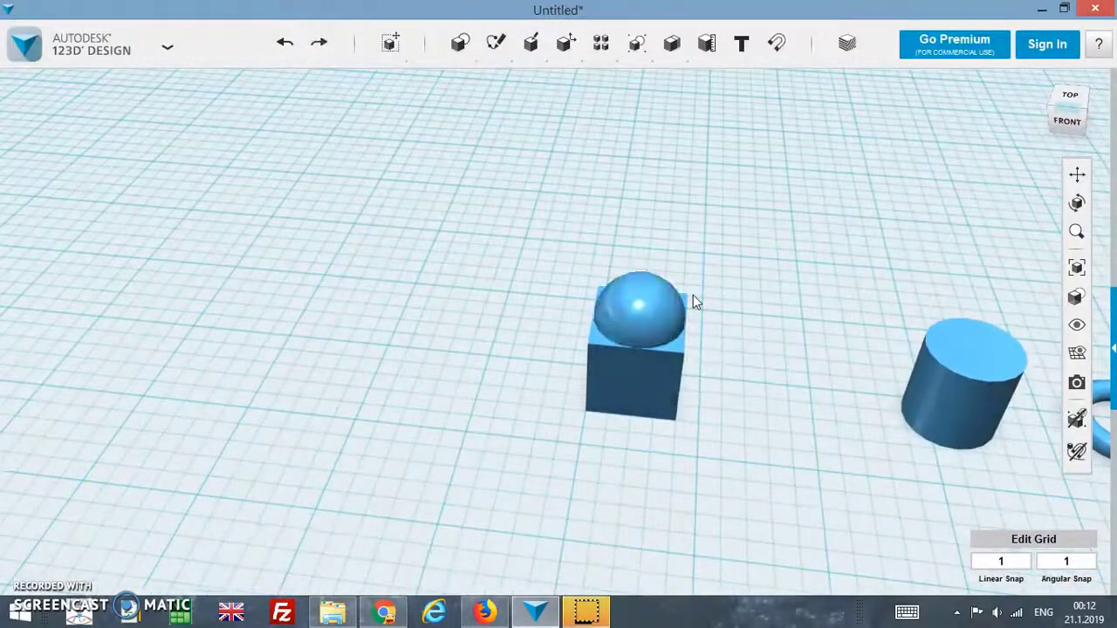
pyautogui.hotkey('ctrl', 'z')
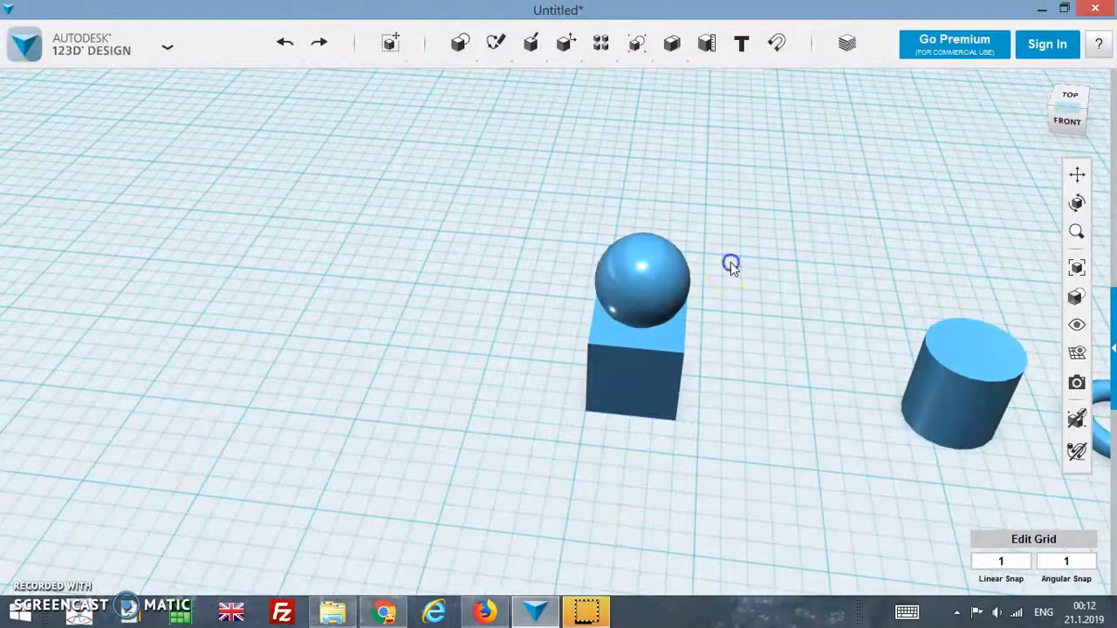
pyautogui.moveTo(778, 242)
pyautogui.mouseDown(button='right')
pyautogui.moveTo(756, 204)
pyautogui.moveTo(823, 242)
pyautogui.moveTo(802, 272)
pyautogui.mouseUp(button='right')
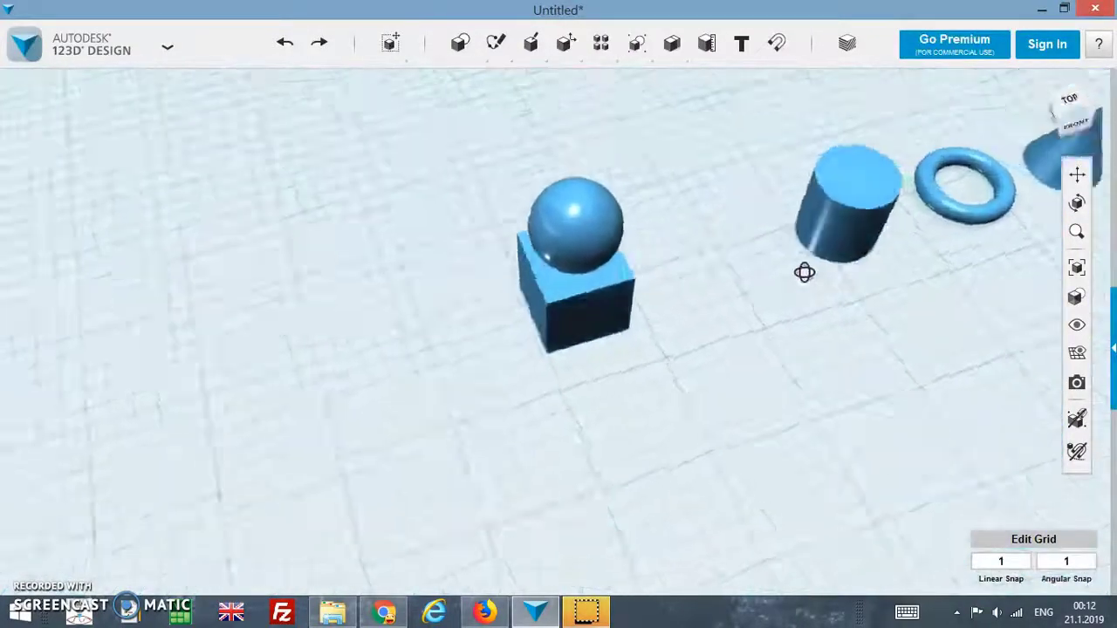
# - Lower the sphere 2.00 cm onto the grid and drag the box away to its left
pyautogui.click(637, 226)
pyautogui.click(642, 229)
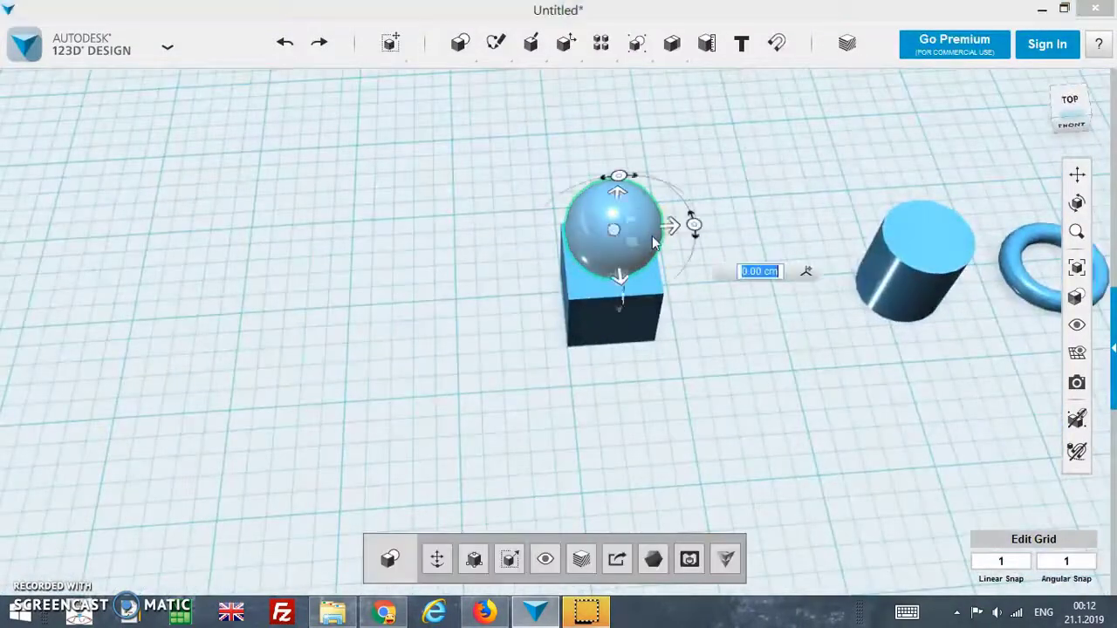
pyautogui.moveTo(620, 202); pyautogui.dragTo(616, 250)
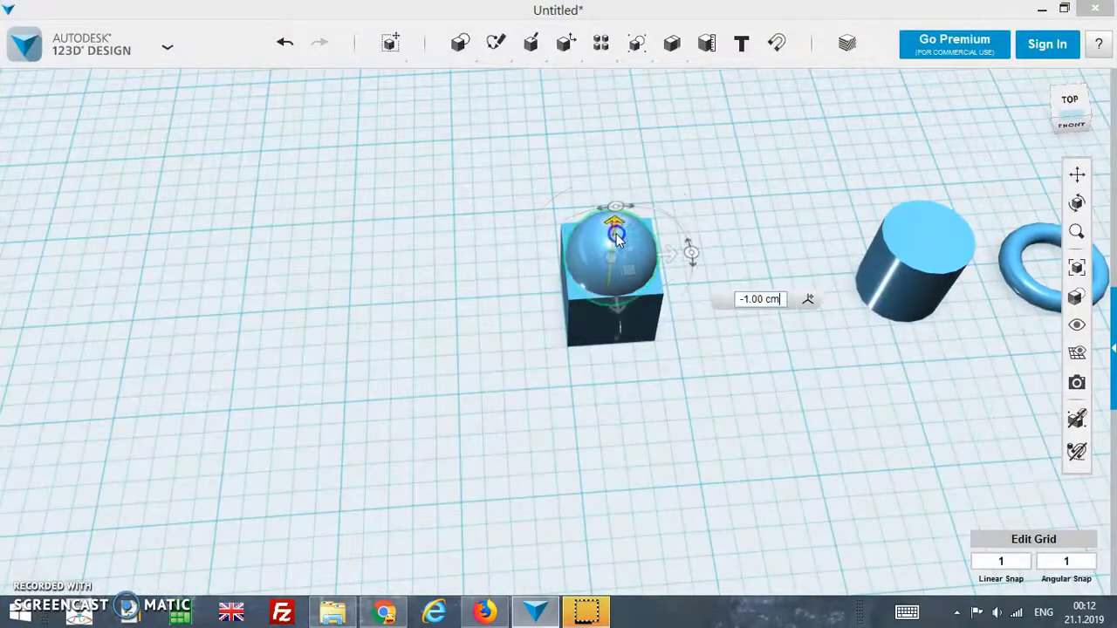
pyautogui.click(714, 205)
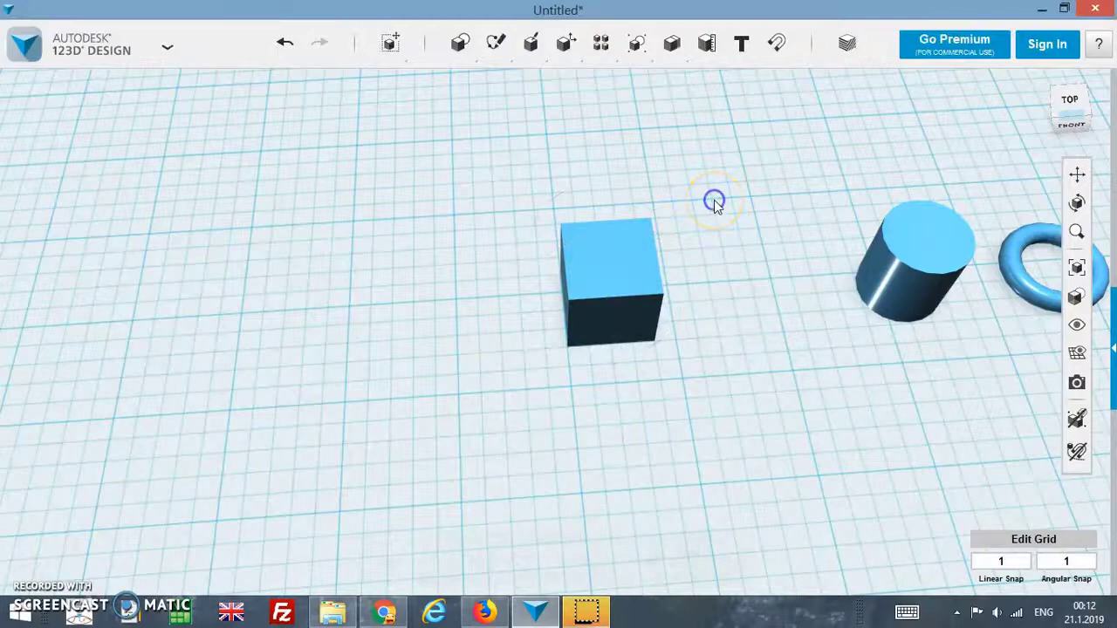
pyautogui.click(620, 236)
pyautogui.moveTo(620, 236)
pyautogui.mouseDown()
pyautogui.moveTo(571, 250)
pyautogui.moveTo(457, 319)
pyautogui.mouseUp()
# - Scale the sphere up by a factor of 3
pyautogui.click(608, 301)
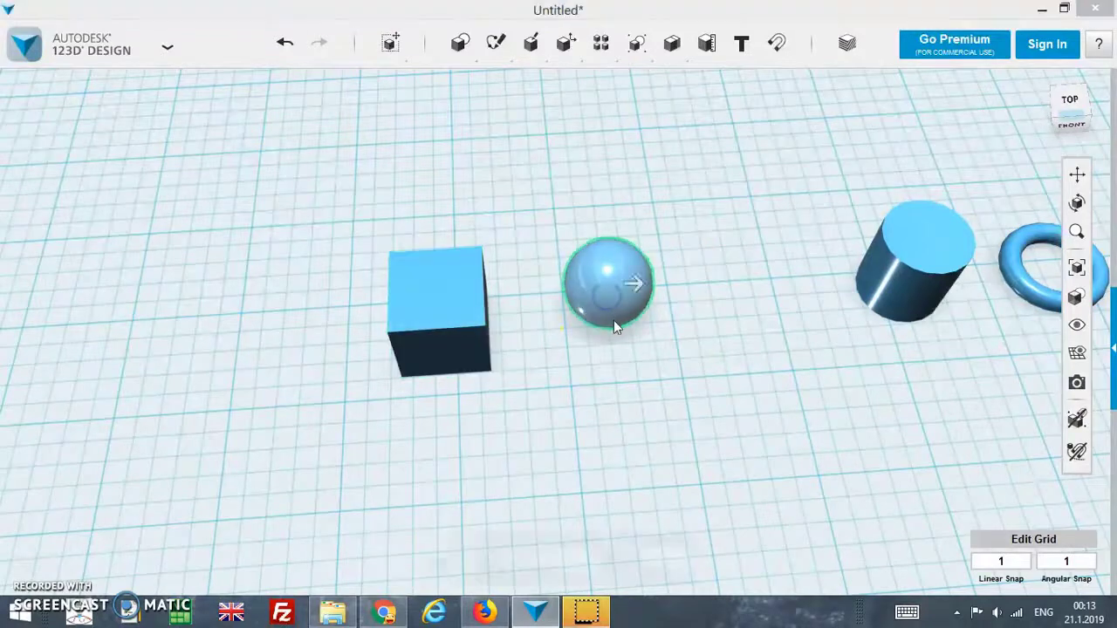
pyautogui.press('s')
pyautogui.moveTo(659, 281); pyautogui.dragTo(711, 294)
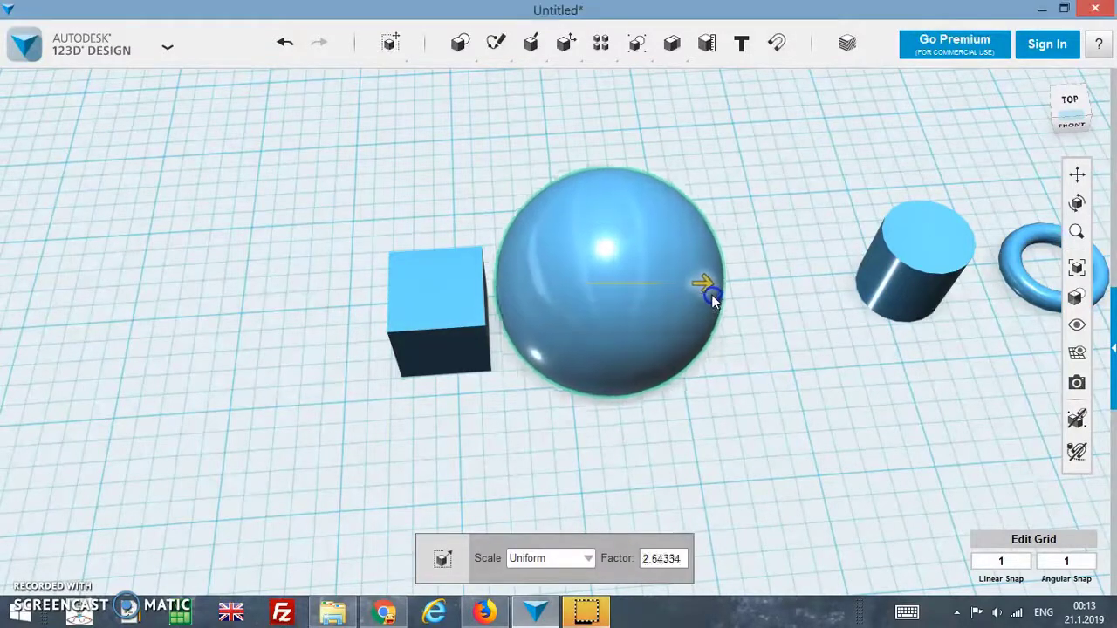
pyautogui.click(524, 502)
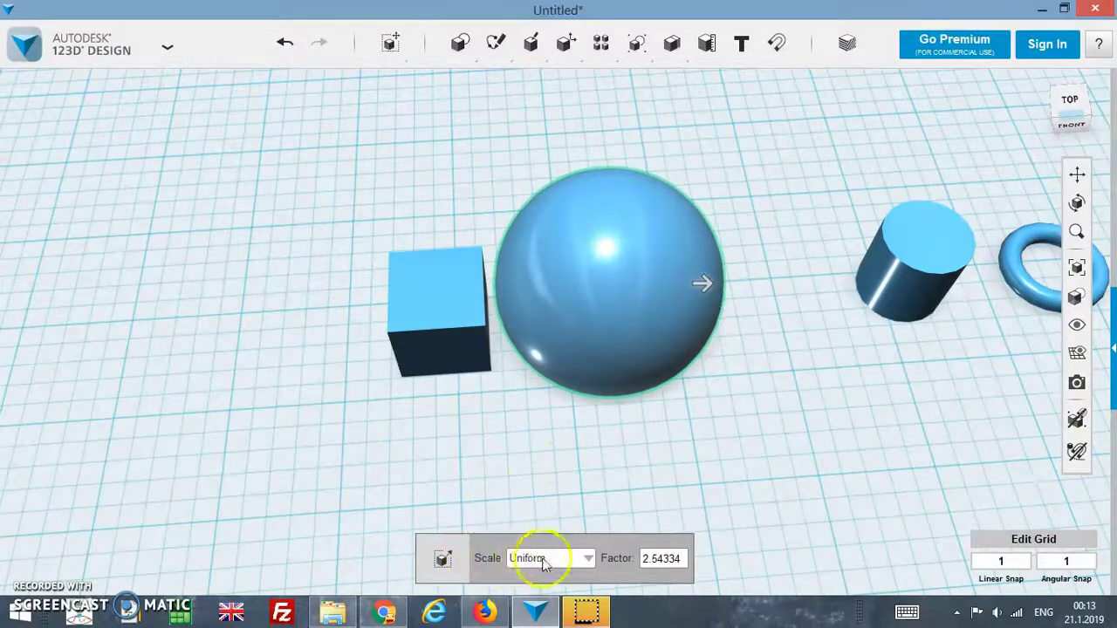
pyautogui.click(645, 559)
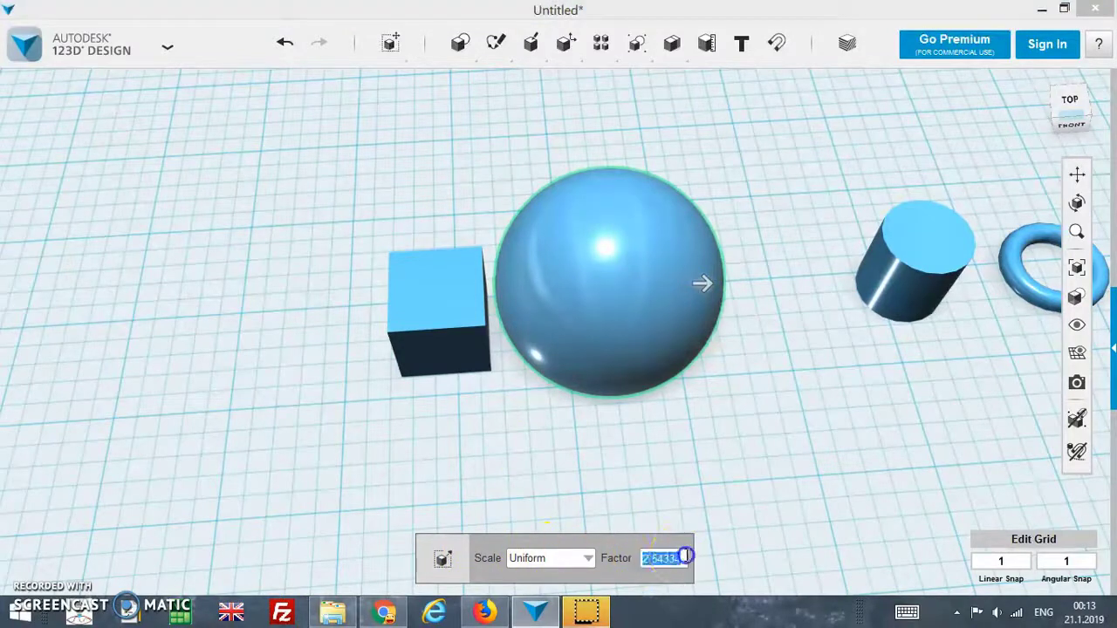
pyautogui.write('3')
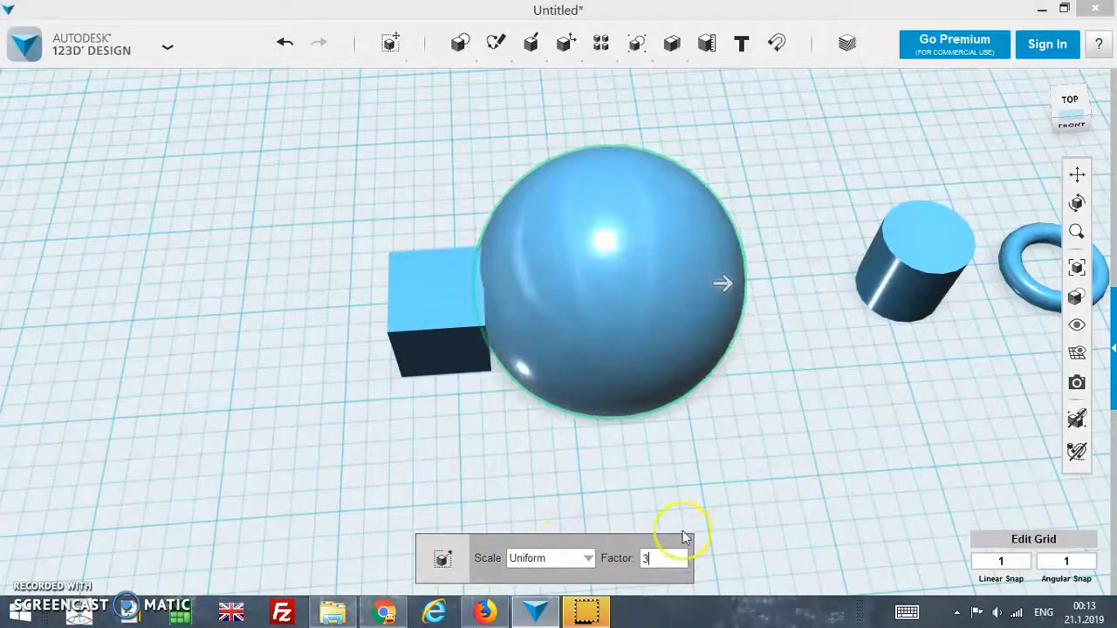
pyautogui.press('Return')
# - Slide the box 4.00 cm along X so it sits hidden inside the sphere
pyautogui.click(450, 347)
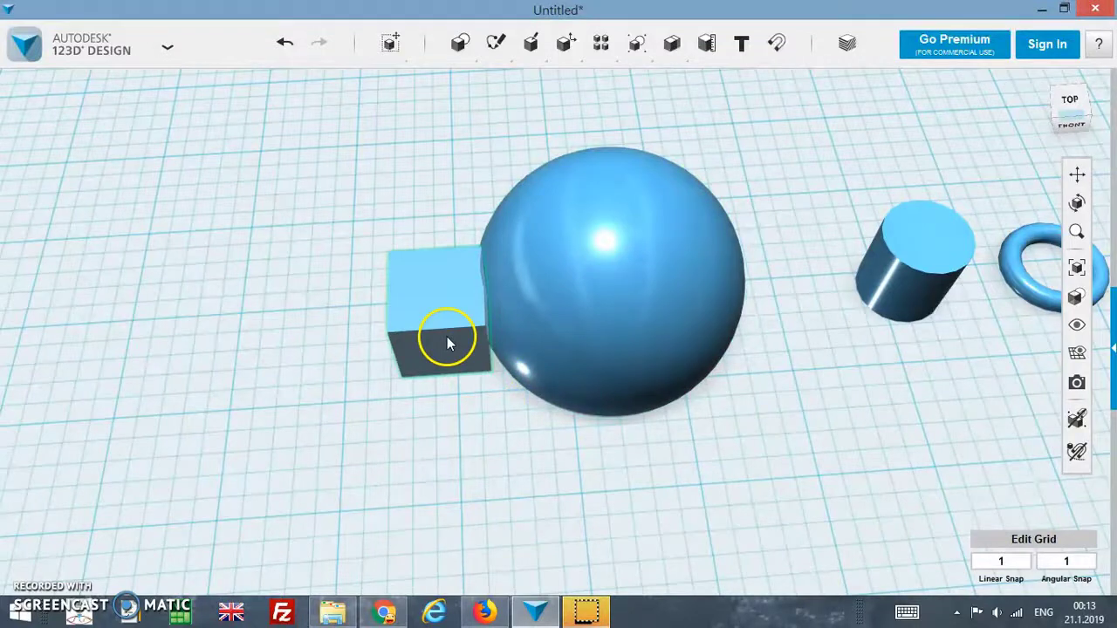
pyautogui.click(447, 336)
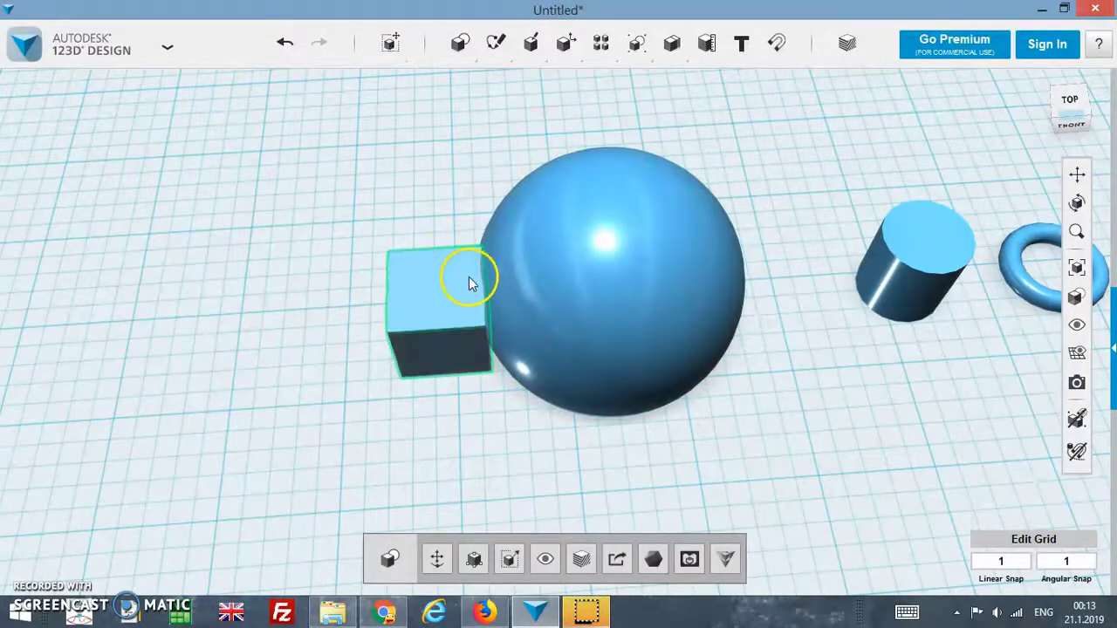
pyautogui.click(468, 277)
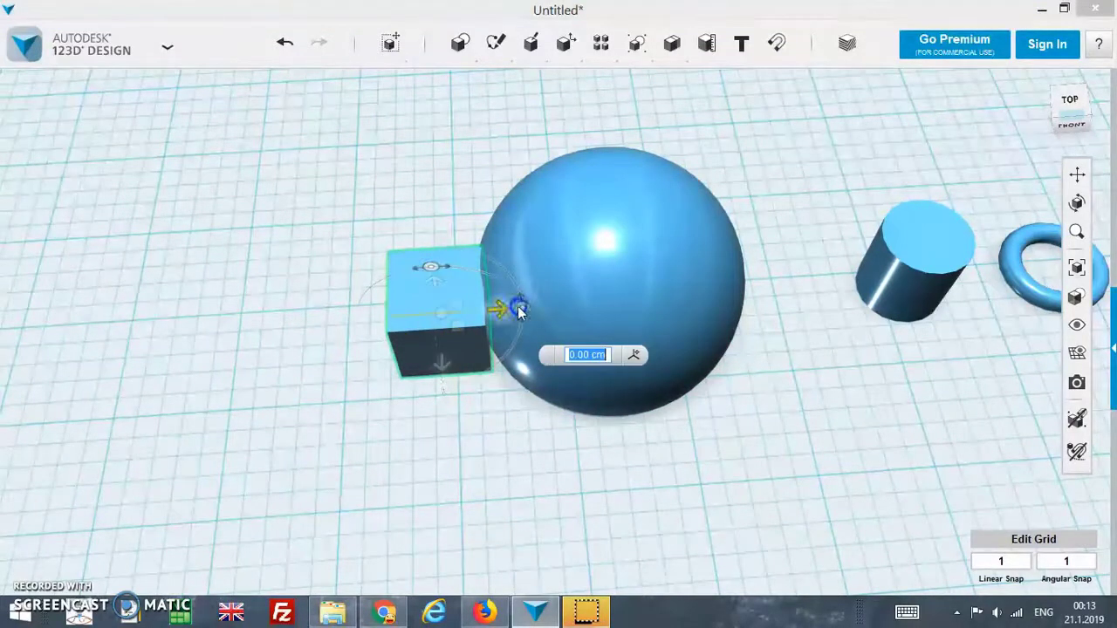
pyautogui.moveTo(493, 316); pyautogui.dragTo(653, 304)
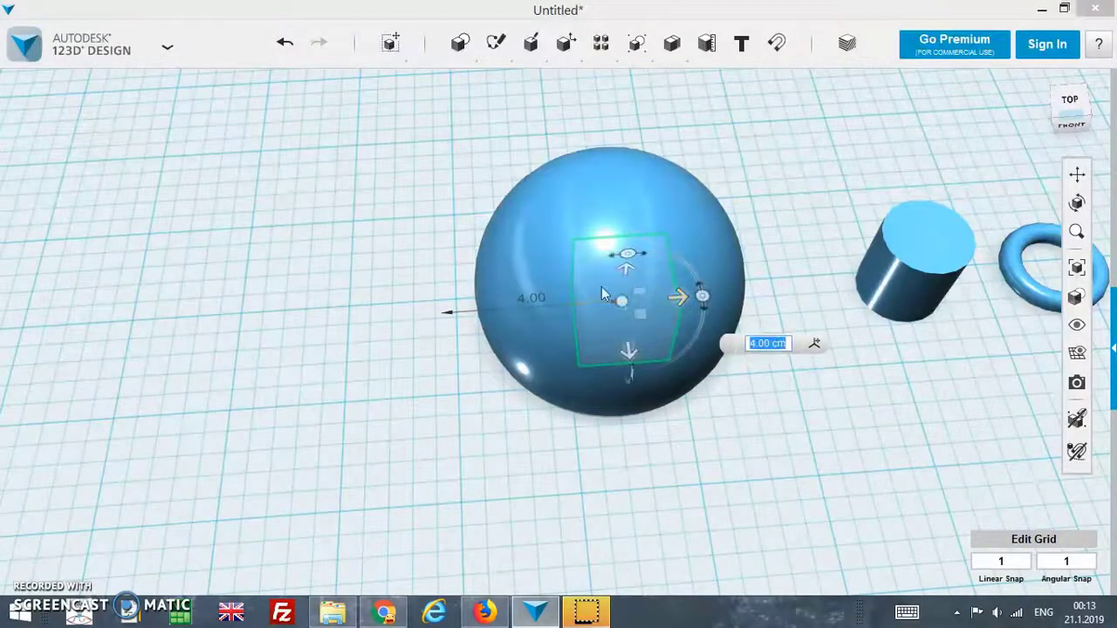
pyautogui.click(549, 242)
# - Scale the sphere down to about 0.41 and drag the box over it so they overlap
pyautogui.press('s')
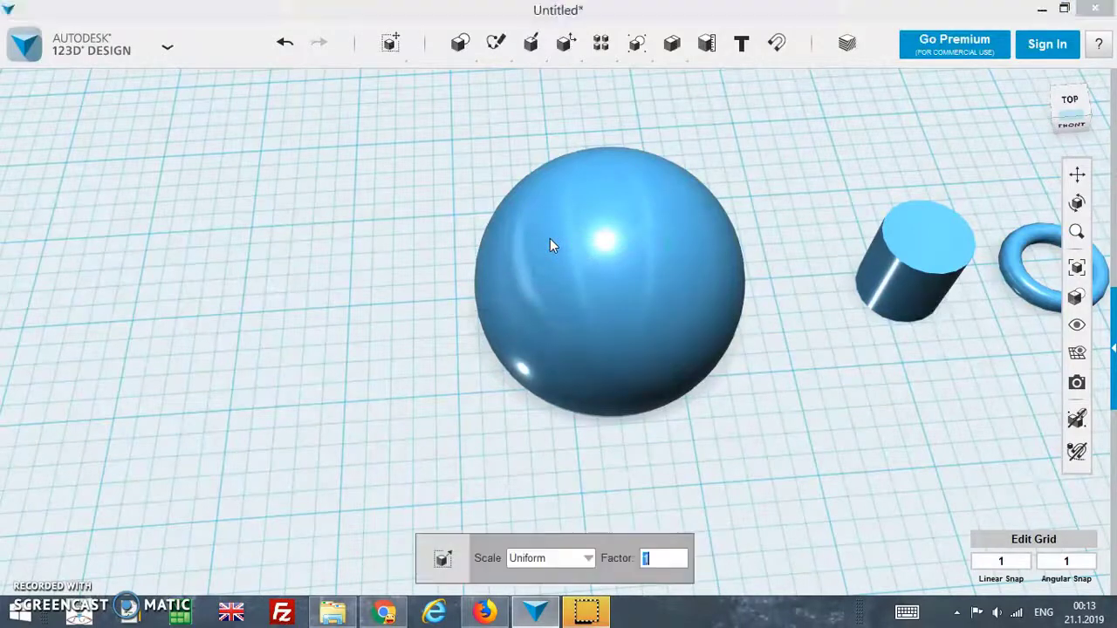
pyautogui.click(583, 305)
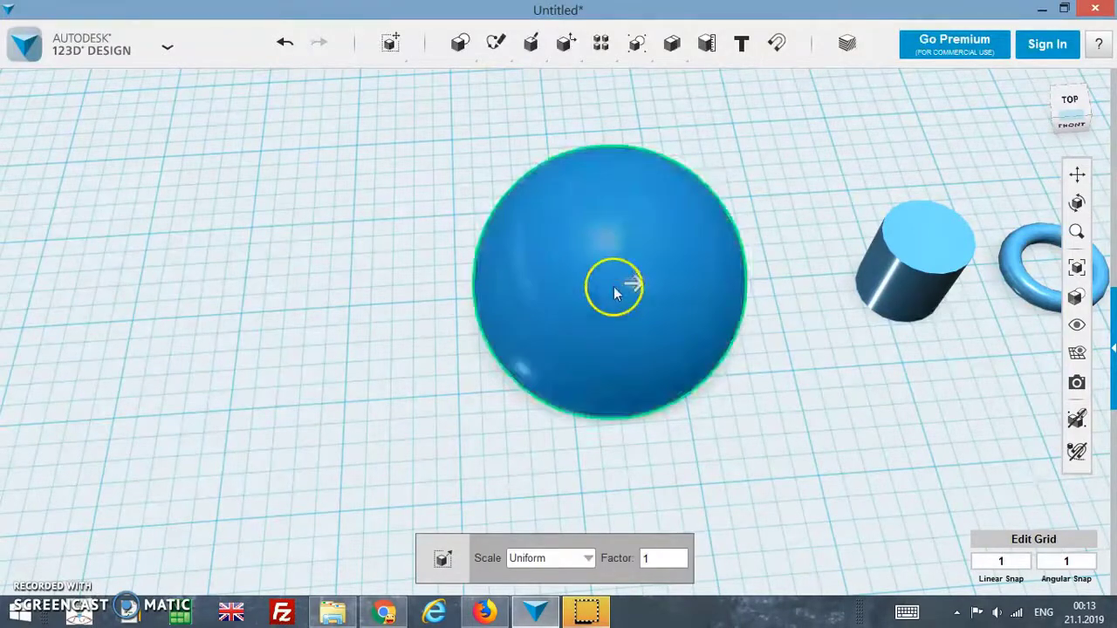
pyautogui.moveTo(620, 289); pyautogui.dragTo(600, 296)
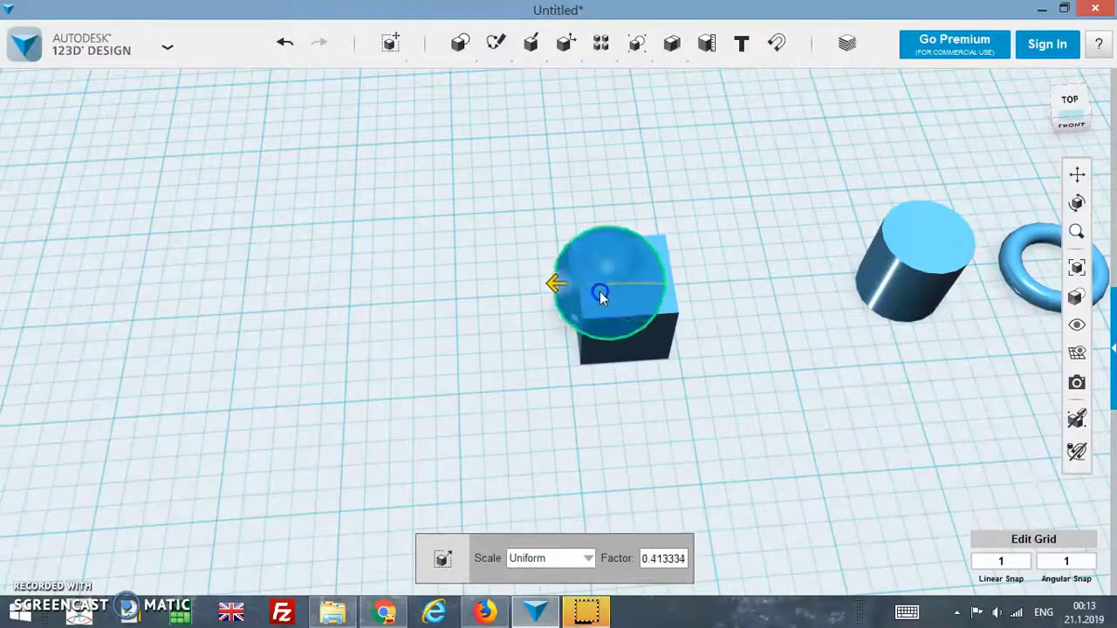
pyautogui.click(700, 257)
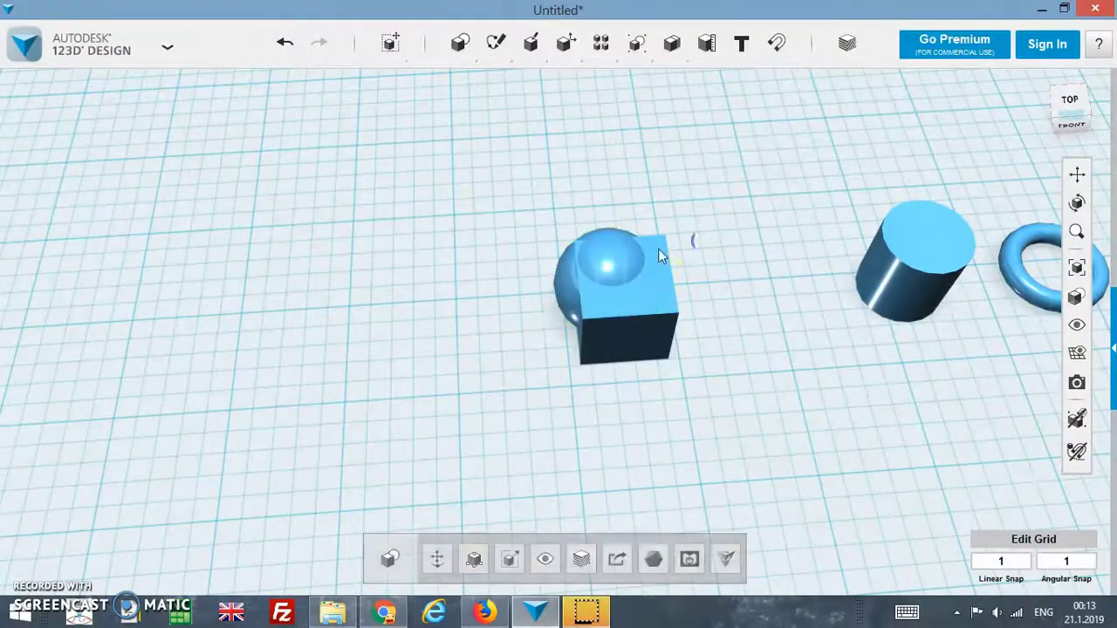
pyautogui.moveTo(691, 236); pyautogui.dragTo(390, 228, button='right')
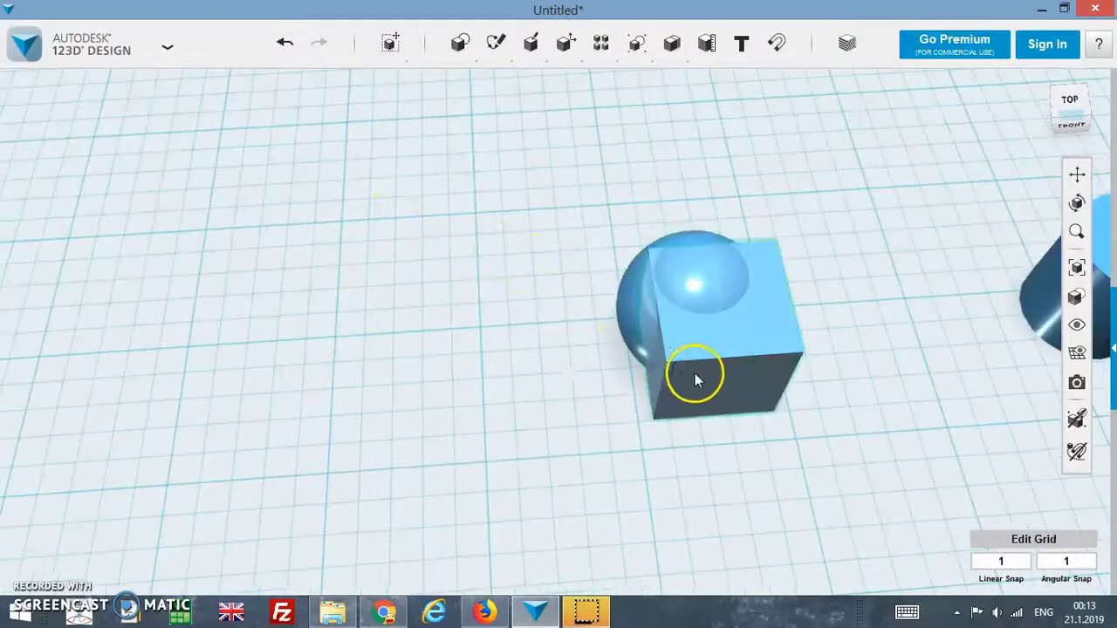
pyautogui.moveTo(721, 393); pyautogui.dragTo(694, 387)
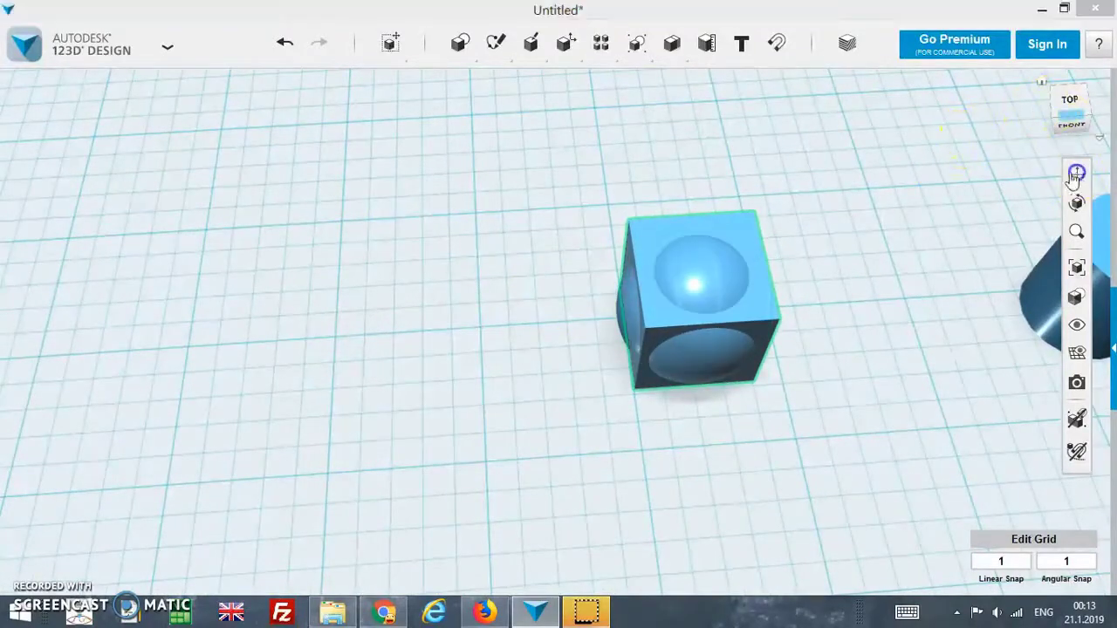
# - Shift the box -1.00 cm to centre it on the sphere, then check from the TOP view
pyautogui.moveTo(750, 296)
pyautogui.mouseDown(button='right')
pyautogui.moveTo(630, 311)
pyautogui.moveTo(634, 257)
pyautogui.mouseUp(button='right')
pyautogui.click(552, 264)
pyautogui.moveTo(552, 264)
pyautogui.mouseDown()
pyautogui.moveTo(551, 194)
pyautogui.moveTo(548, 300)
pyautogui.mouseUp()
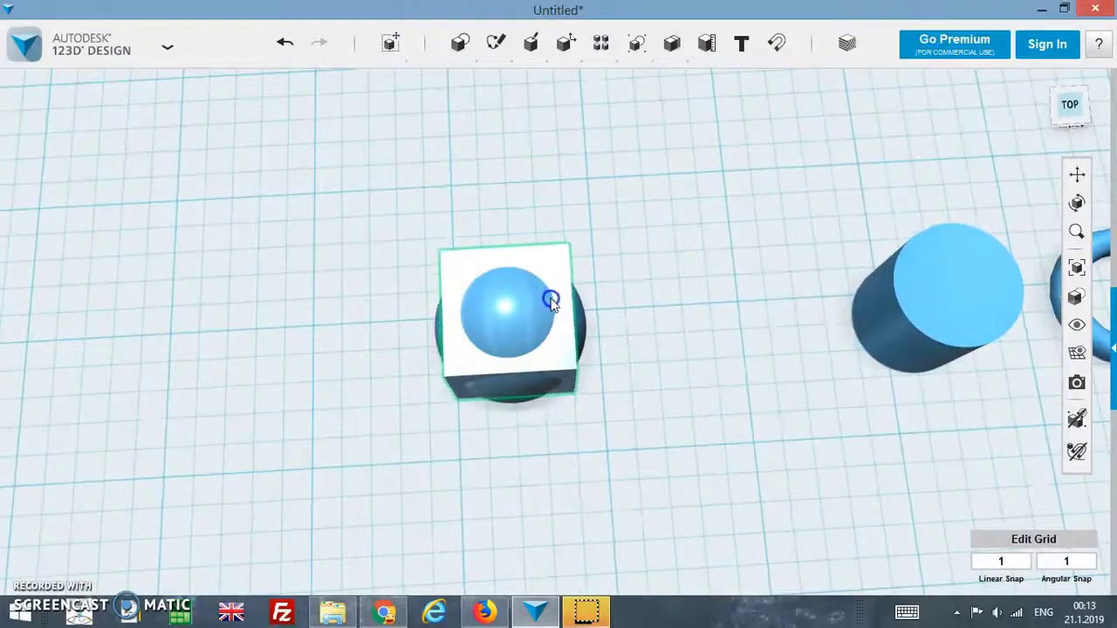
pyautogui.moveTo(643, 287)
pyautogui.mouseDown(button='right')
pyautogui.moveTo(692, 305)
pyautogui.moveTo(658, 351)
pyautogui.moveTo(584, 359)
pyautogui.moveTo(599, 291)
pyautogui.moveTo(677, 279)
pyautogui.moveTo(661, 256)
pyautogui.moveTo(638, 253)
pyautogui.moveTo(651, 280)
pyautogui.moveTo(608, 313)
pyautogui.mouseUp(button='right')
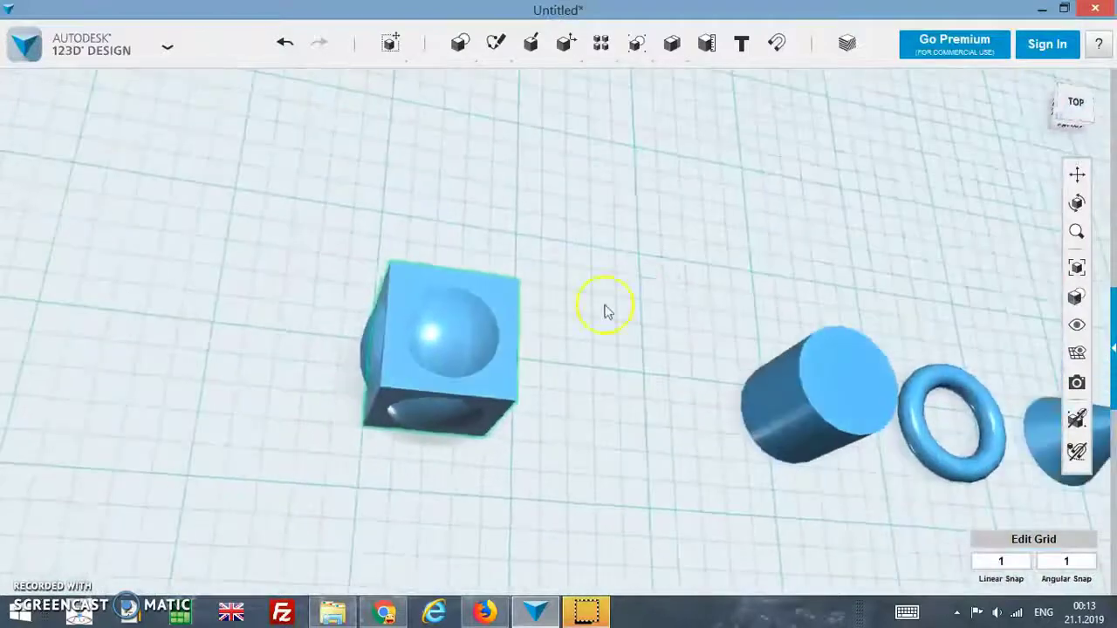
pyautogui.click(502, 363)
pyautogui.click(553, 361)
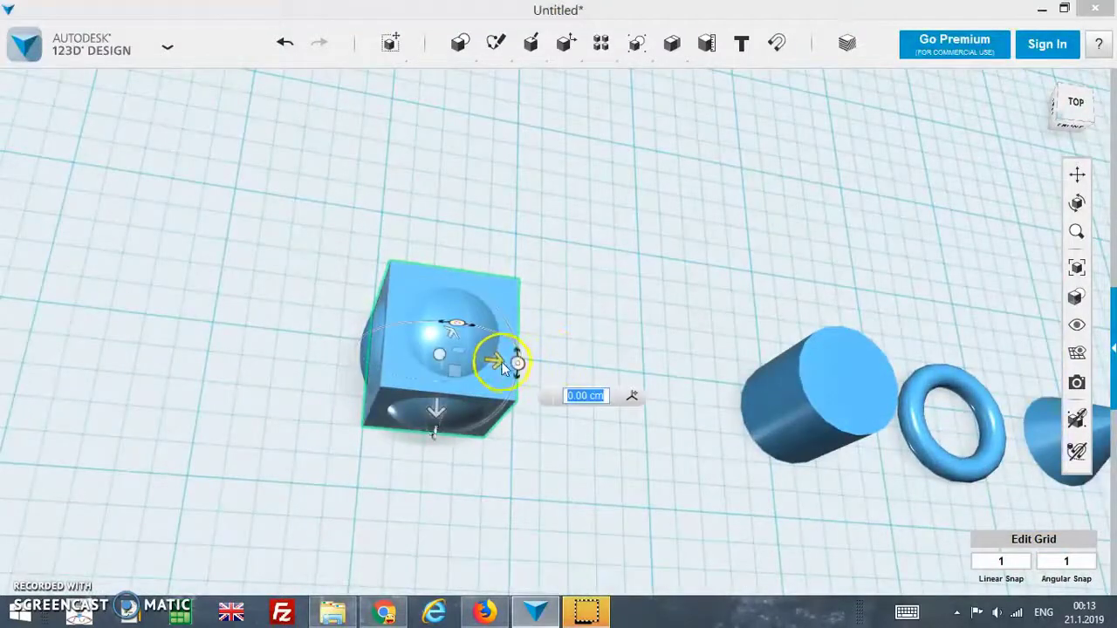
pyautogui.moveTo(503, 364)
pyautogui.mouseDown()
pyautogui.moveTo(649, 364)
pyautogui.moveTo(320, 356)
pyautogui.moveTo(510, 389)
pyautogui.mouseUp()
pyautogui.click(1076, 99)
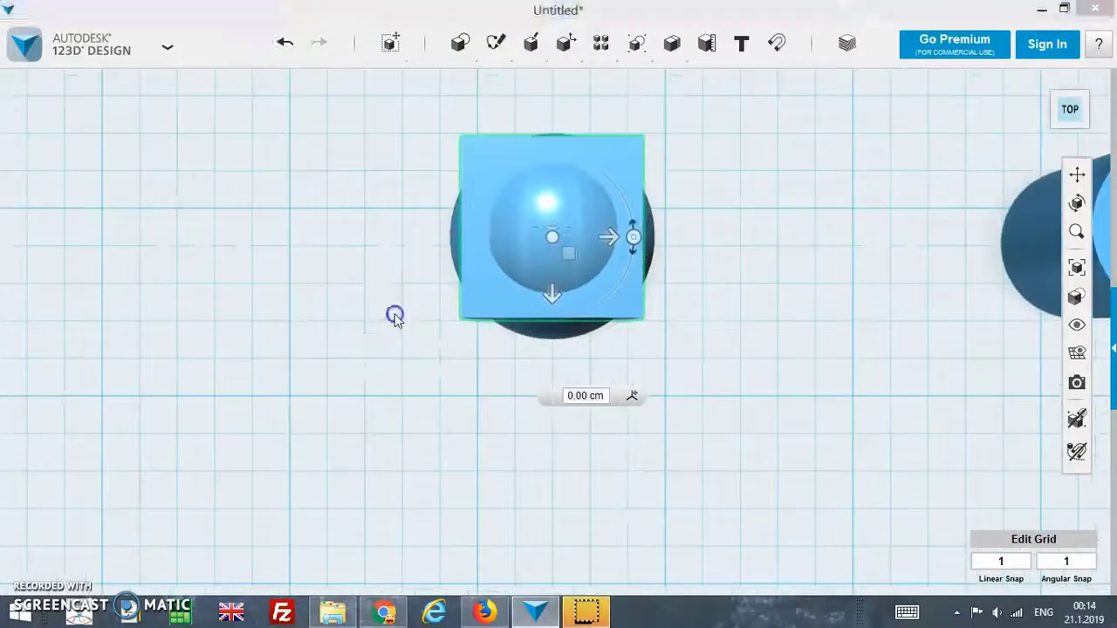
pyautogui.moveTo(541, 157); pyautogui.dragTo(703, 181, button='right')
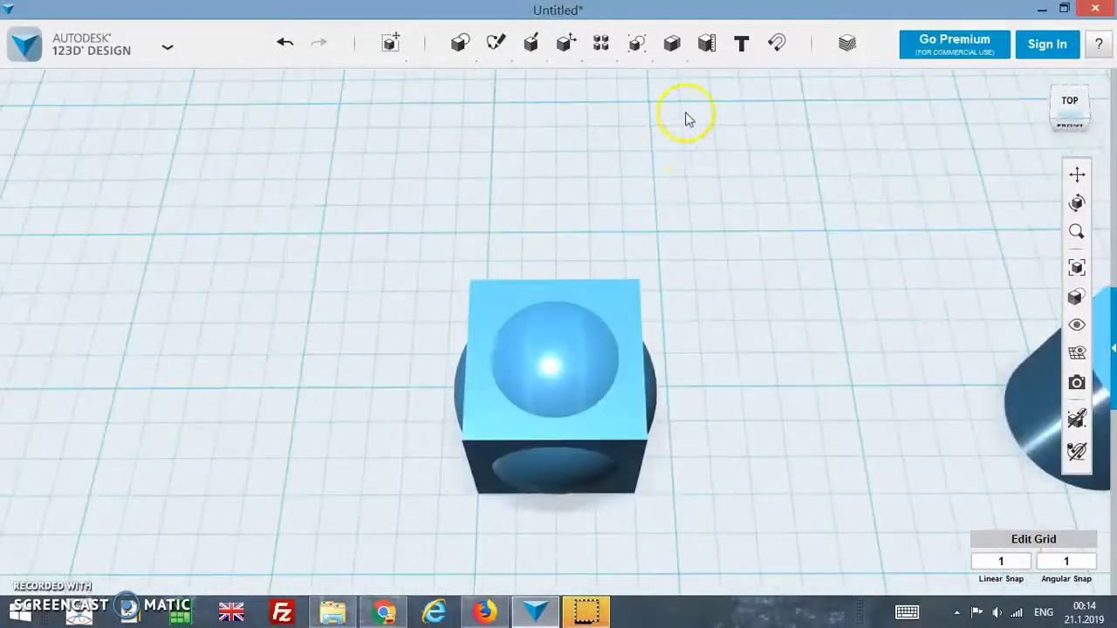
pyautogui.moveTo(671, 43)
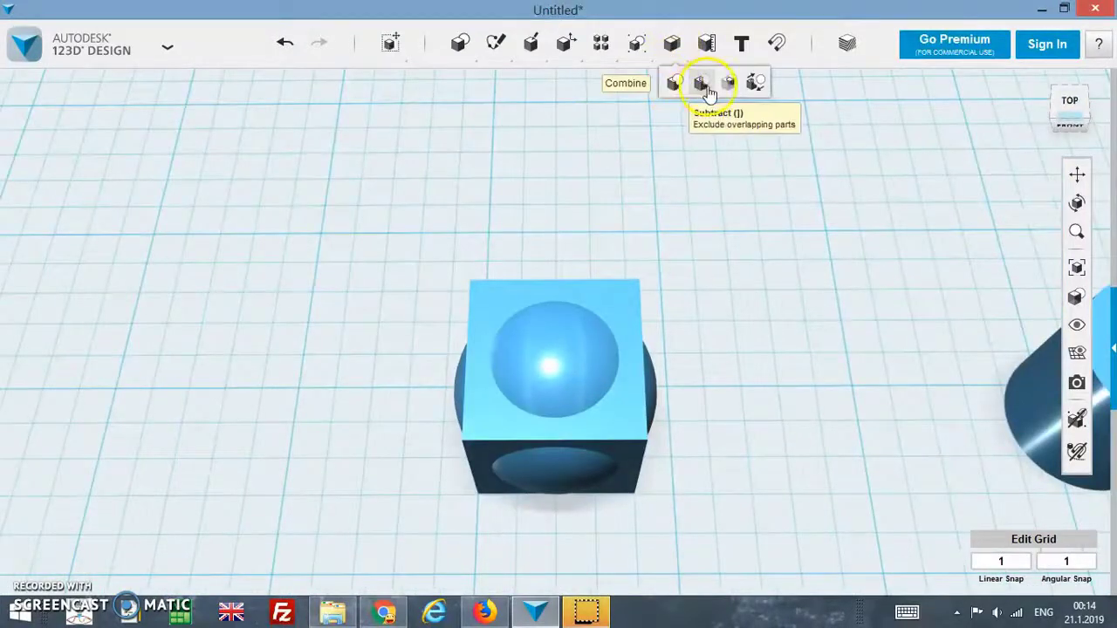
# - Subtract the sphere from the cube, leaving round openings in each face
pyautogui.click(701, 84)
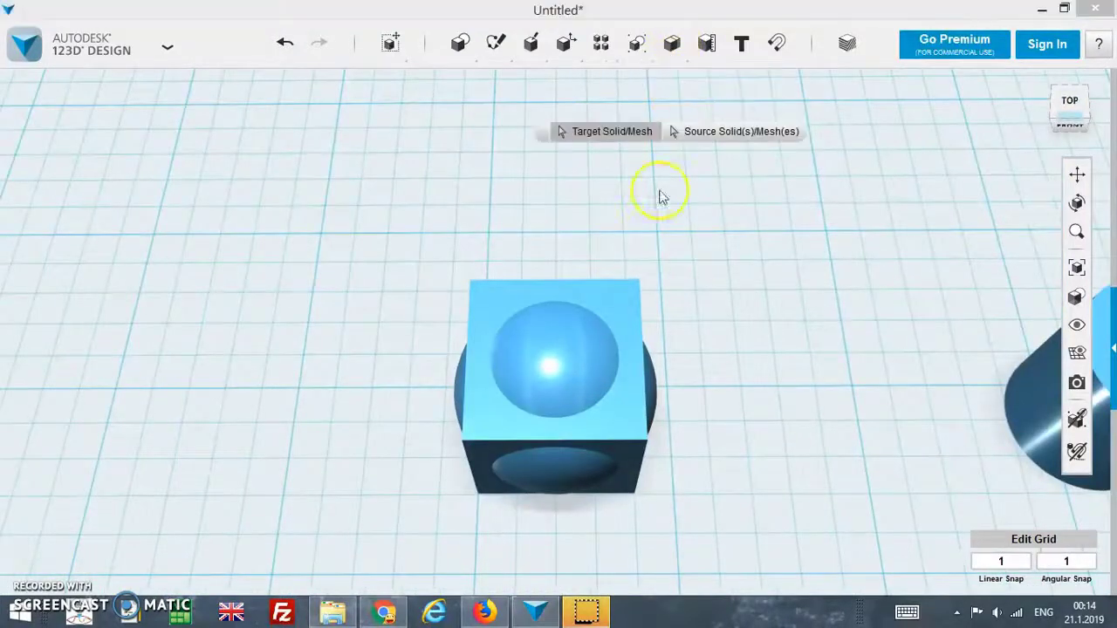
pyautogui.click(477, 424)
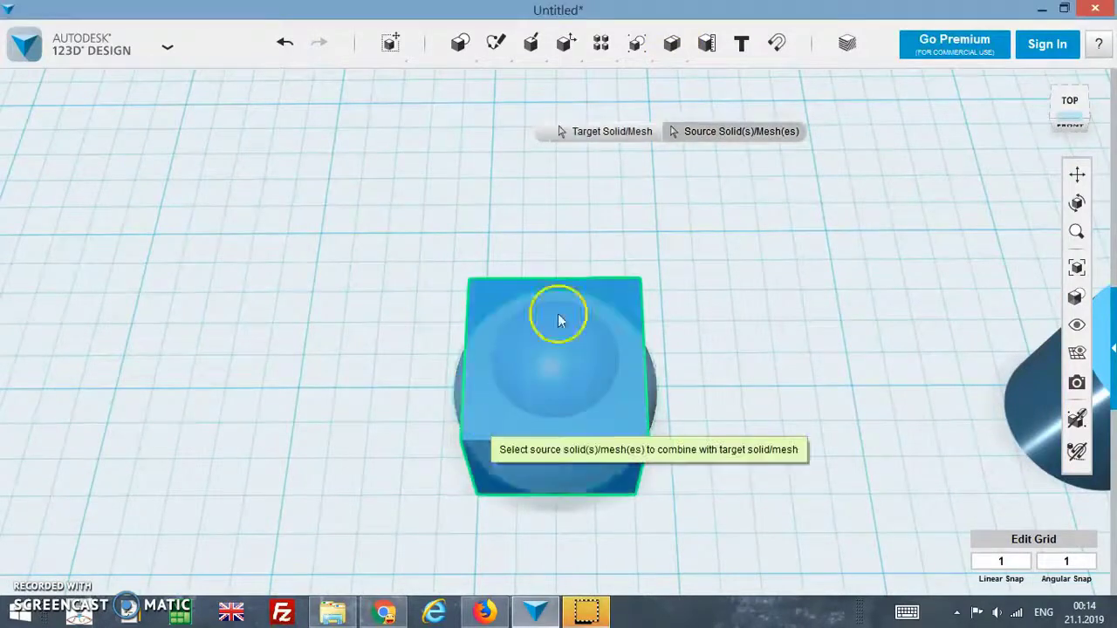
pyautogui.click(652, 378)
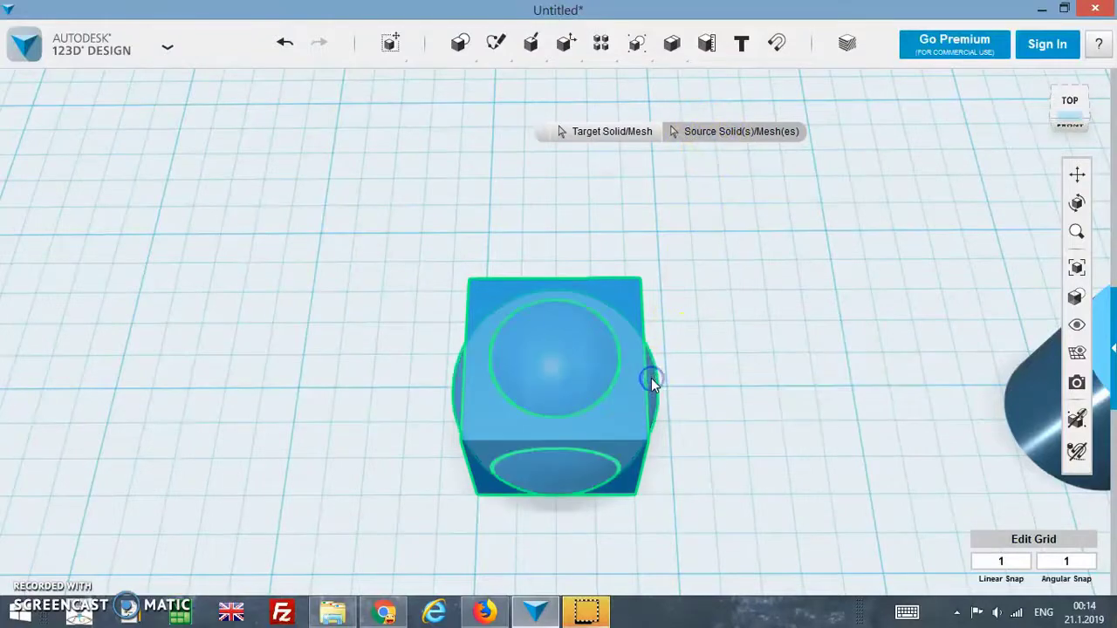
pyautogui.click(735, 381)
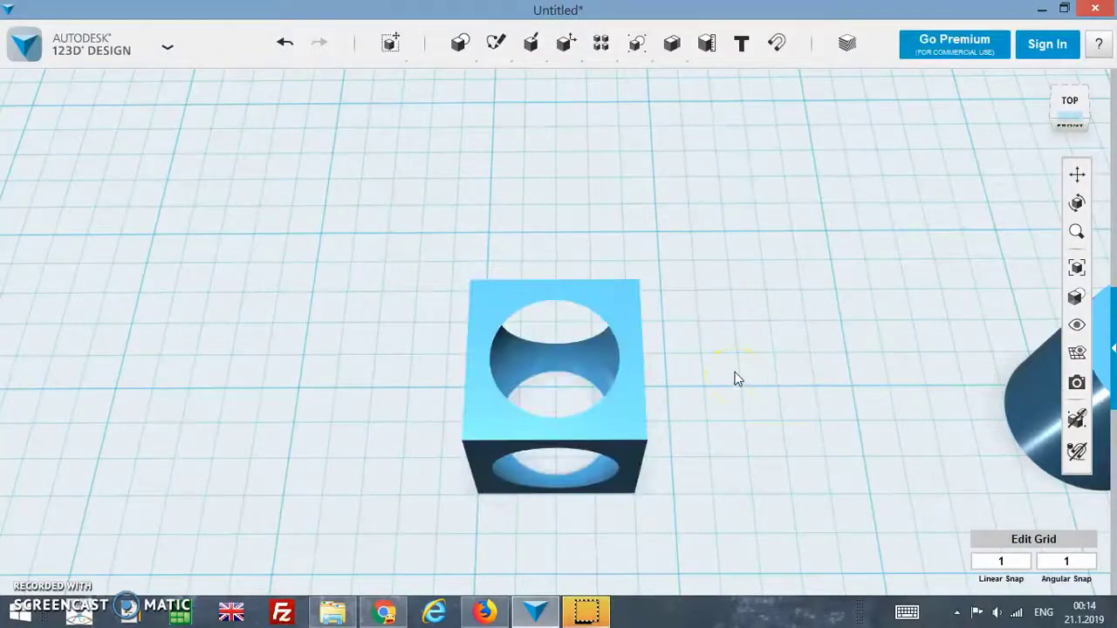
pyautogui.moveTo(736, 380)
pyautogui.mouseDown(button='right')
pyautogui.moveTo(651, 376)
pyautogui.moveTo(664, 413)
pyautogui.moveTo(720, 411)
pyautogui.moveTo(746, 367)
pyautogui.moveTo(743, 329)
pyautogui.moveTo(710, 329)
pyautogui.moveTo(713, 366)
pyautogui.mouseUp(button='right')
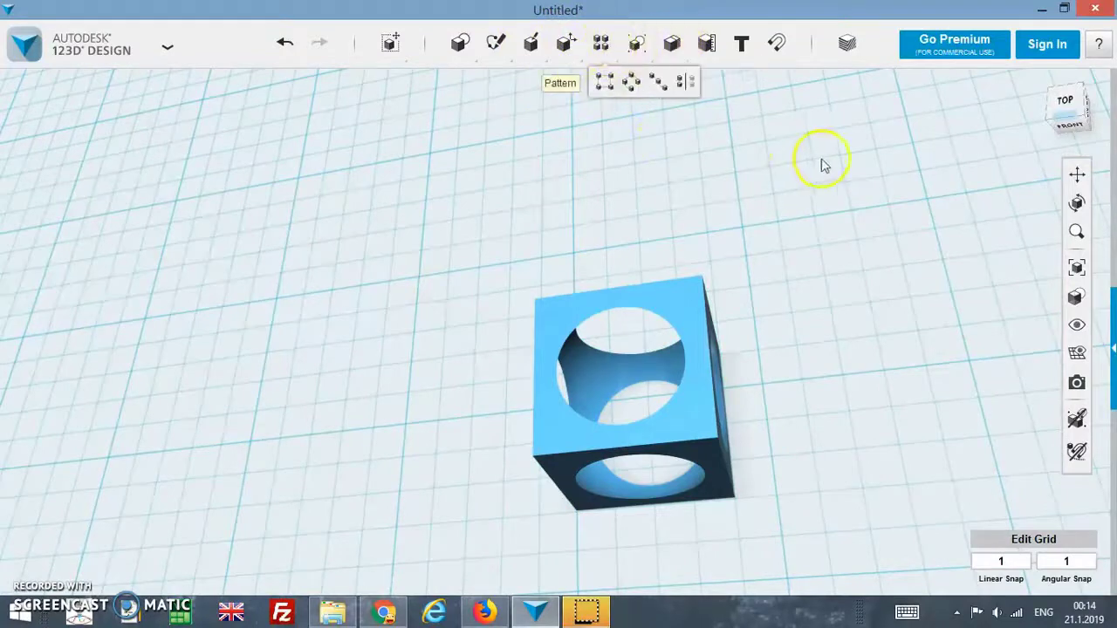
# - Undo the sphere cut and put the sphere back inside the cube
pyautogui.click(288, 42)
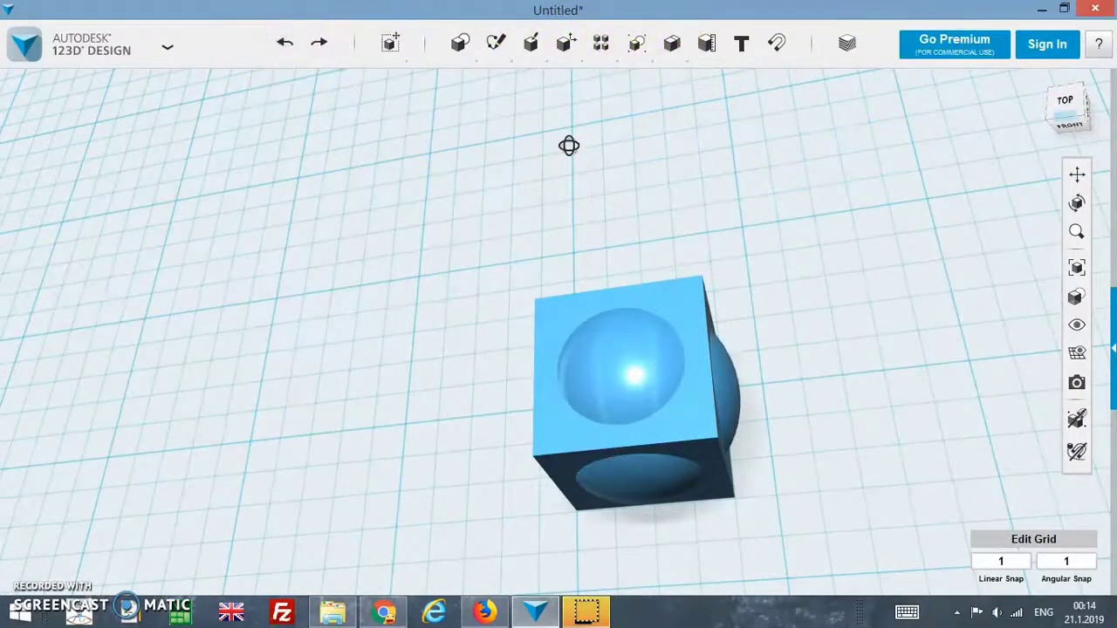
pyautogui.moveTo(568, 142); pyautogui.dragTo(612, 168, button='right')
pyautogui.click(481, 305)
pyautogui.moveTo(541, 308)
pyautogui.mouseDown()
pyautogui.moveTo(487, 327)
pyautogui.moveTo(452, 357)
pyautogui.mouseUp()
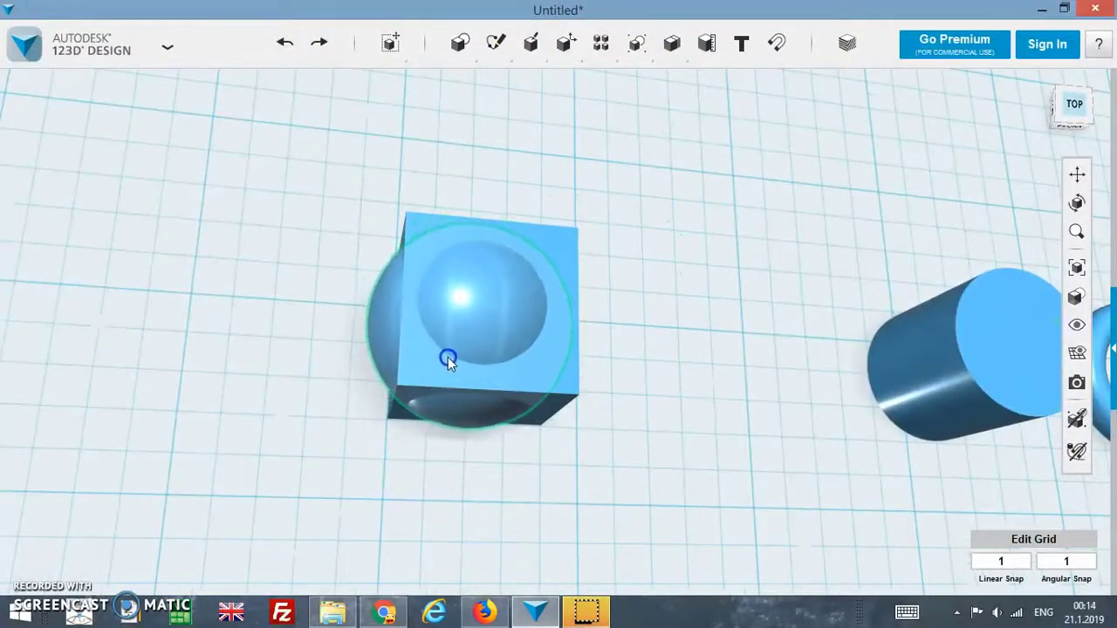
pyautogui.click(321, 46)
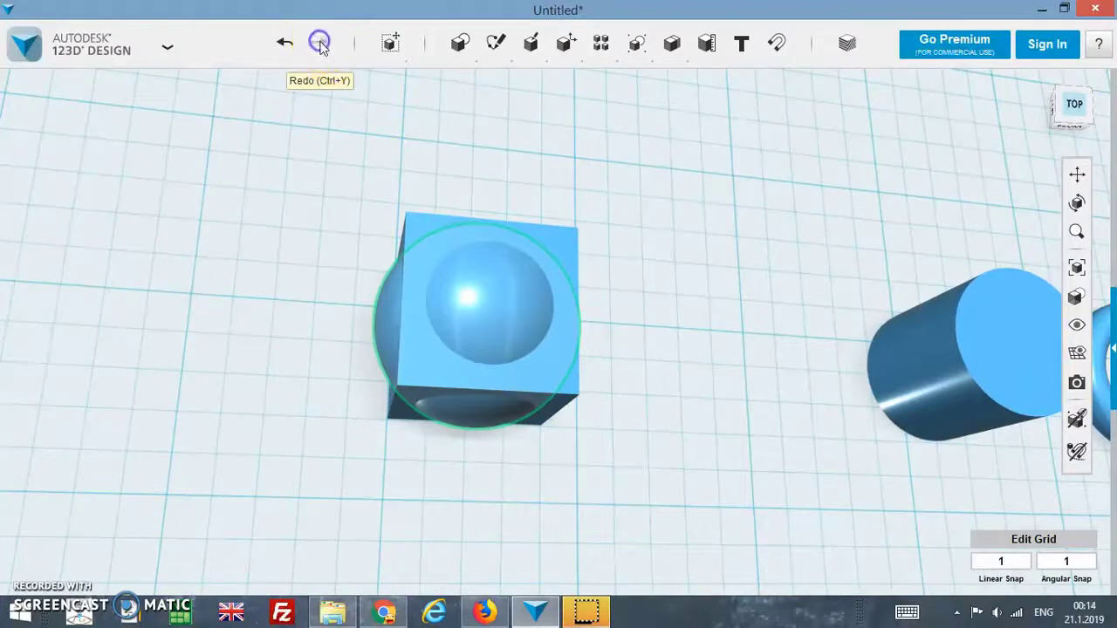
# - Scale the sphere down to factor 0.93992
pyautogui.click(472, 281)
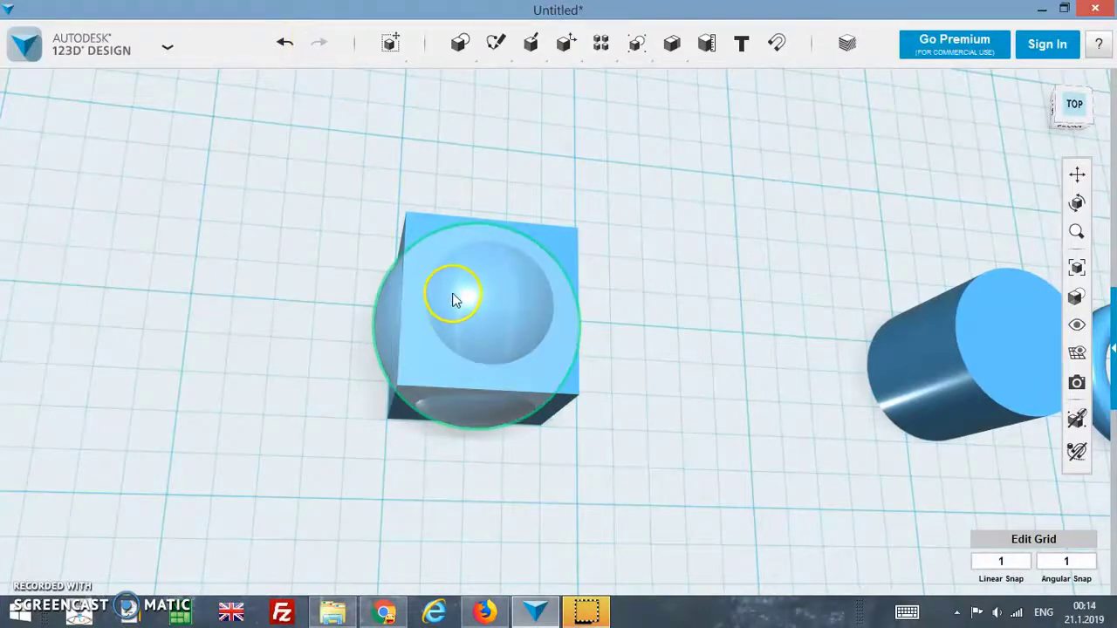
pyautogui.click(489, 325)
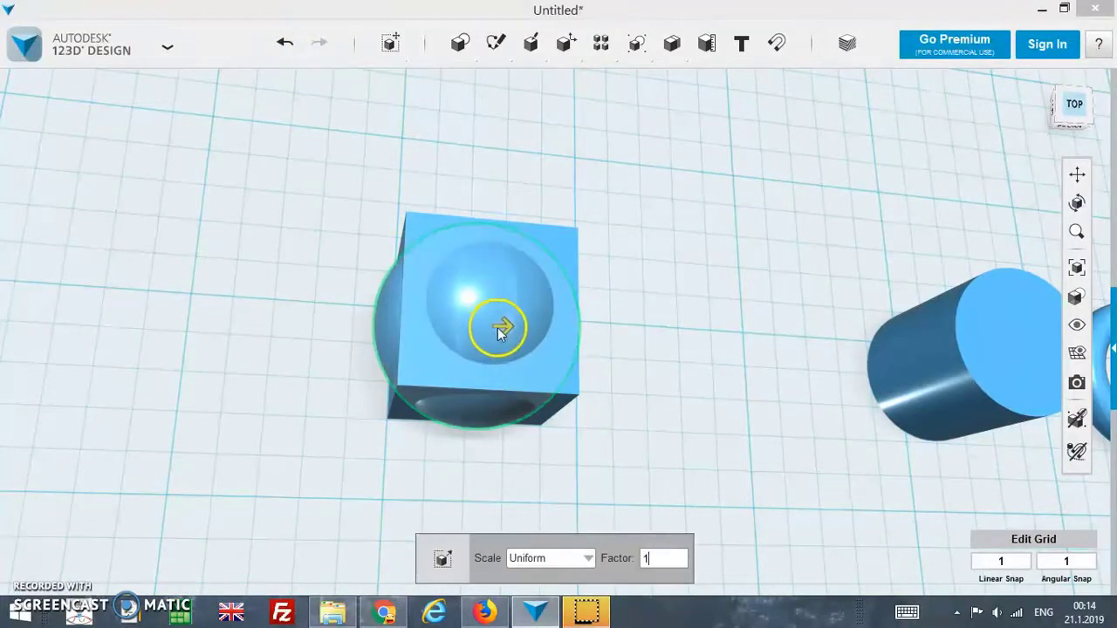
pyautogui.moveTo(500, 331); pyautogui.dragTo(493, 326)
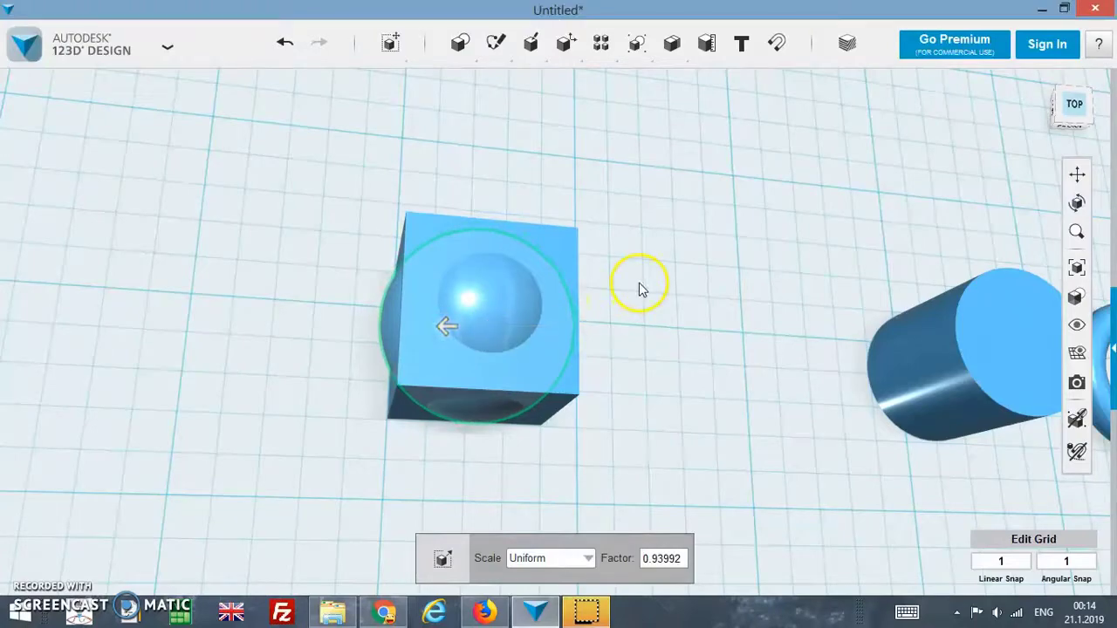
pyautogui.moveTo(640, 288)
pyautogui.mouseDown(button='right')
pyautogui.moveTo(573, 262)
pyautogui.moveTo(661, 289)
pyautogui.moveTo(598, 282)
pyautogui.mouseUp(button='right')
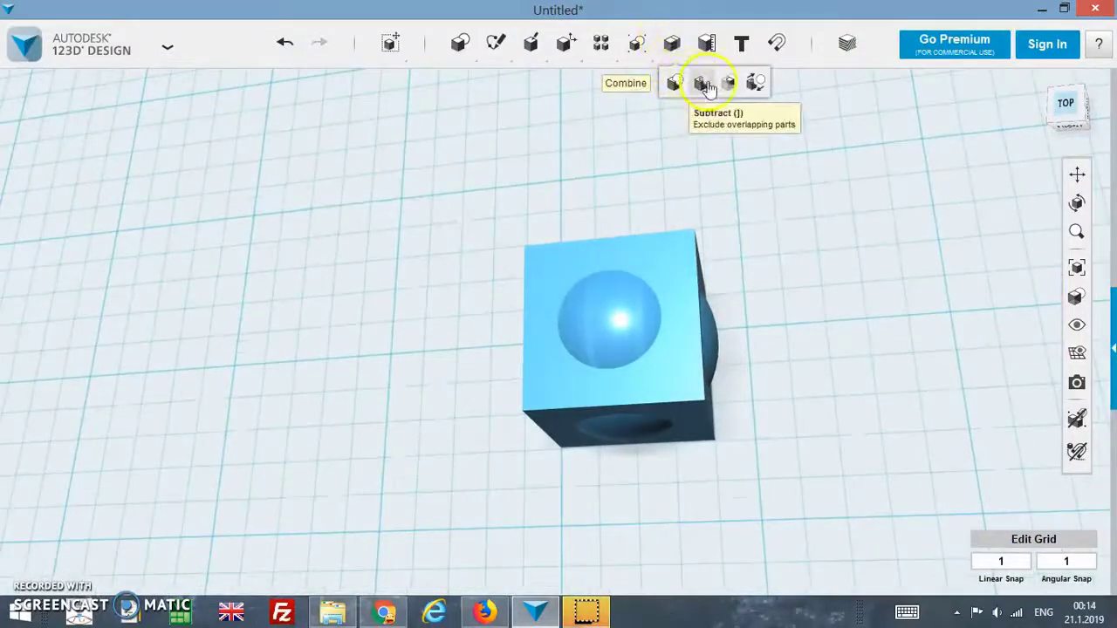
pyautogui.click(705, 84)
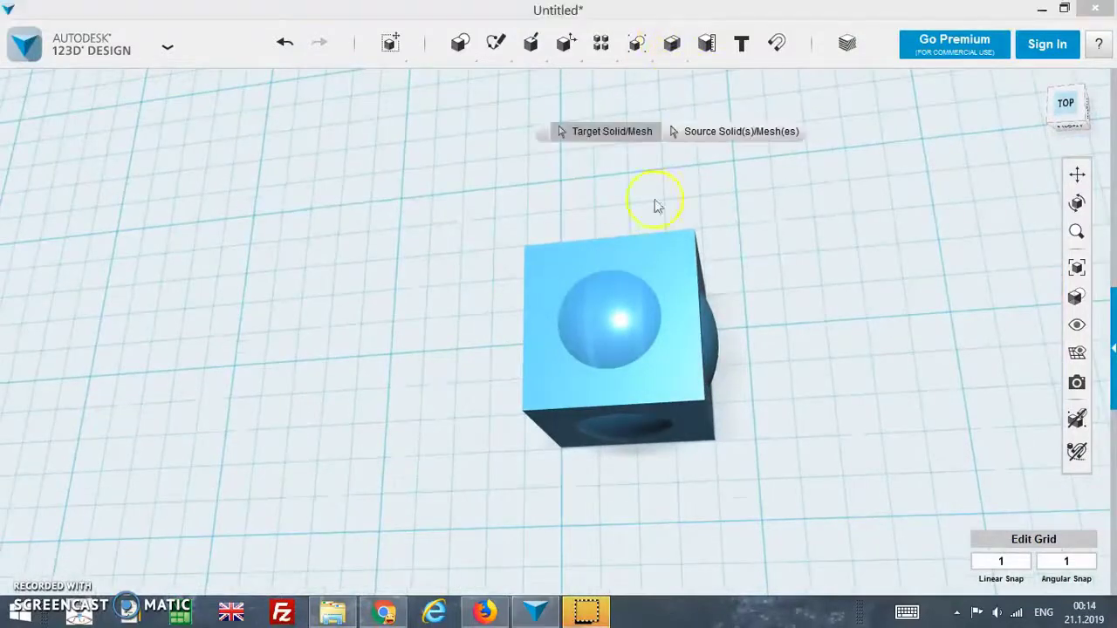
pyautogui.click(594, 311)
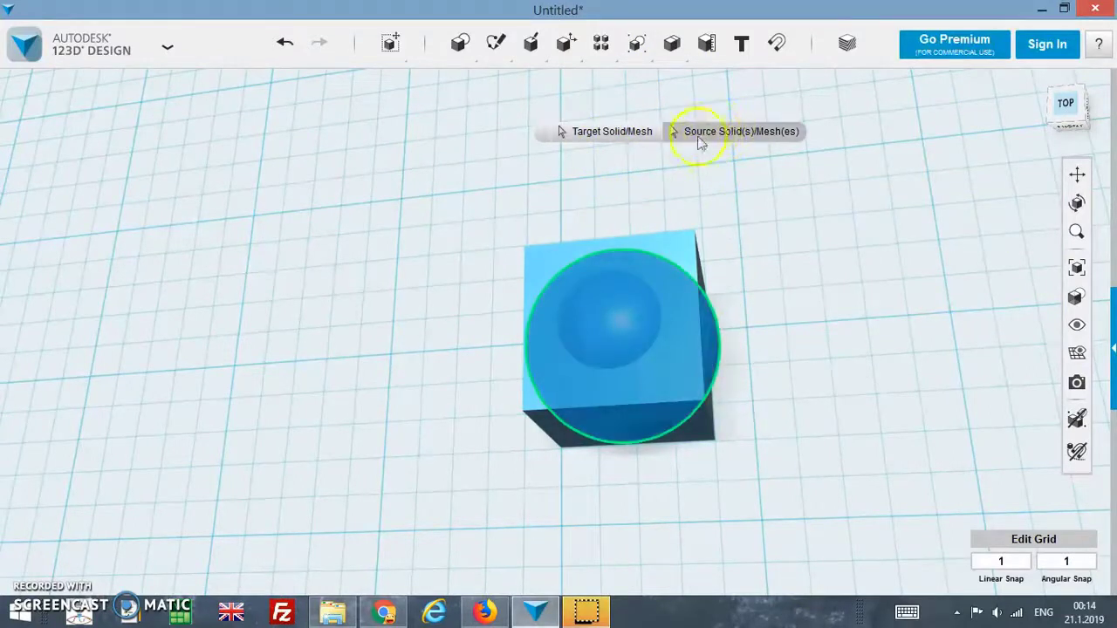
pyautogui.click(678, 241)
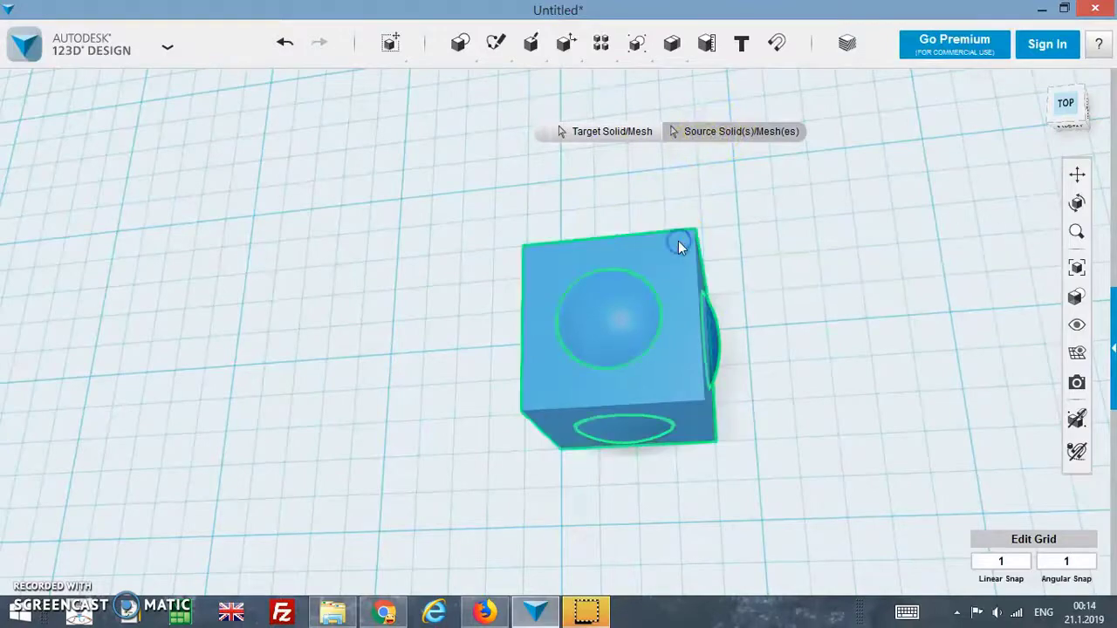
pyautogui.click(735, 253)
pyautogui.moveTo(735, 253)
pyautogui.mouseDown(button='right')
pyautogui.moveTo(765, 232)
pyautogui.moveTo(740, 122)
pyautogui.moveTo(541, 145)
pyautogui.moveTo(548, 119)
pyautogui.moveTo(703, 65)
pyautogui.moveTo(584, 75)
pyautogui.mouseUp(button='right')
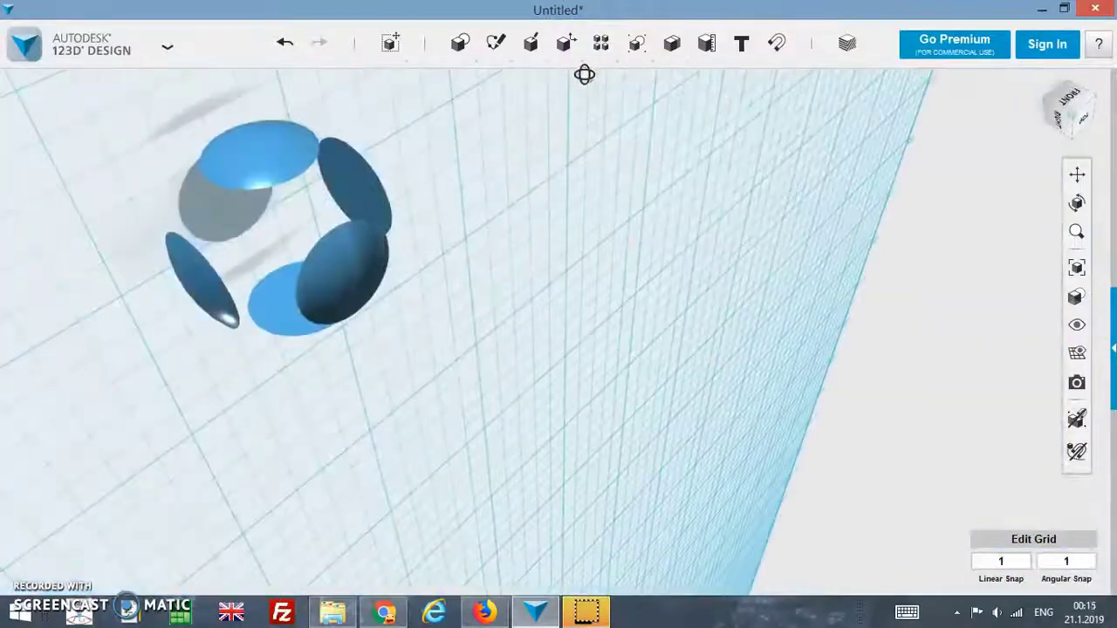
pyautogui.click(1085, 120)
pyautogui.click(1089, 79)
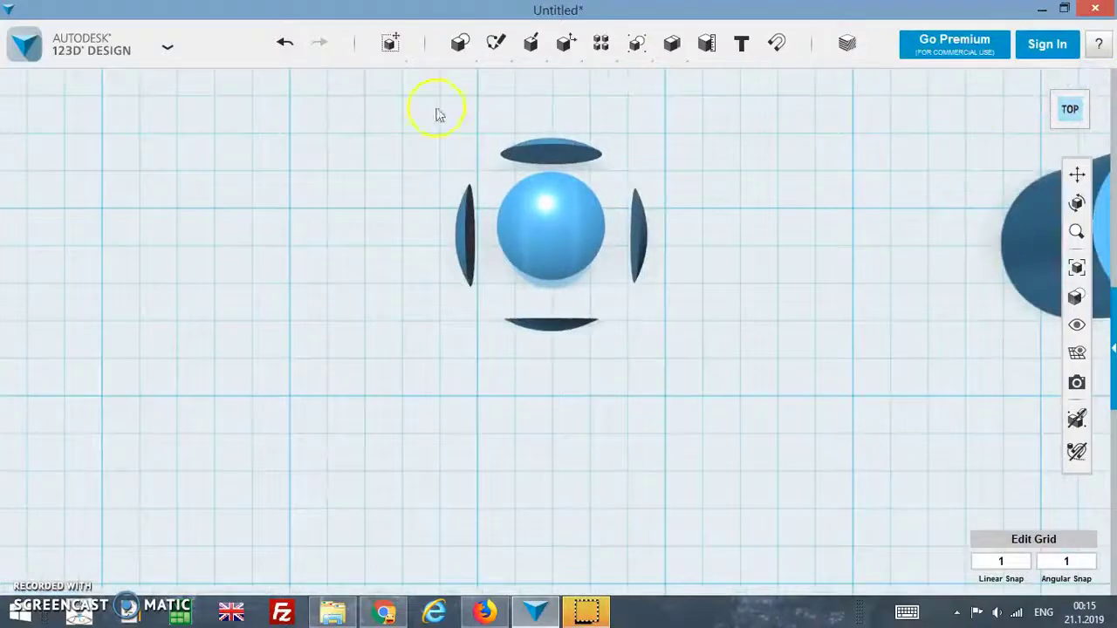
pyautogui.click(281, 54)
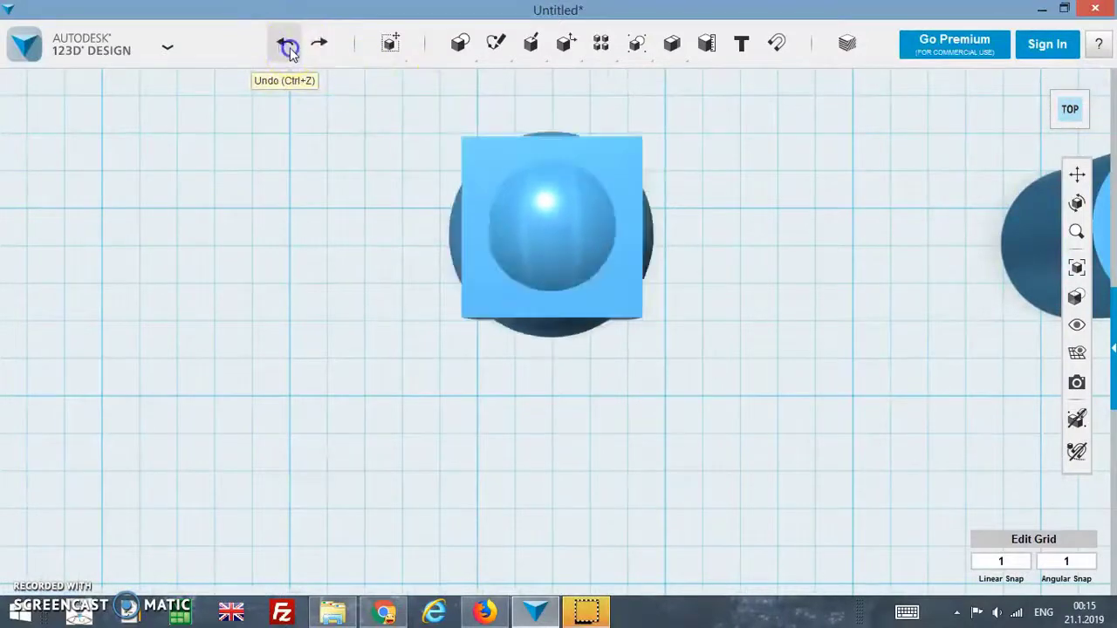
pyautogui.moveTo(553, 120)
pyautogui.mouseDown(button='right')
pyautogui.moveTo(575, 66)
pyautogui.moveTo(584, 79)
pyautogui.mouseUp(button='right')
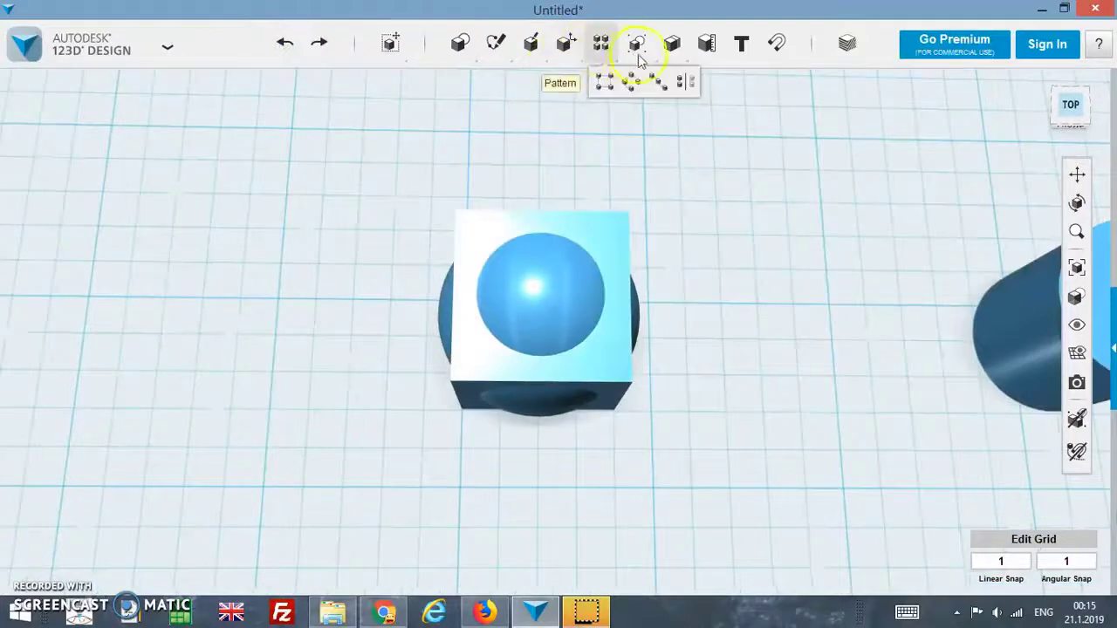
pyautogui.moveTo(672, 43)
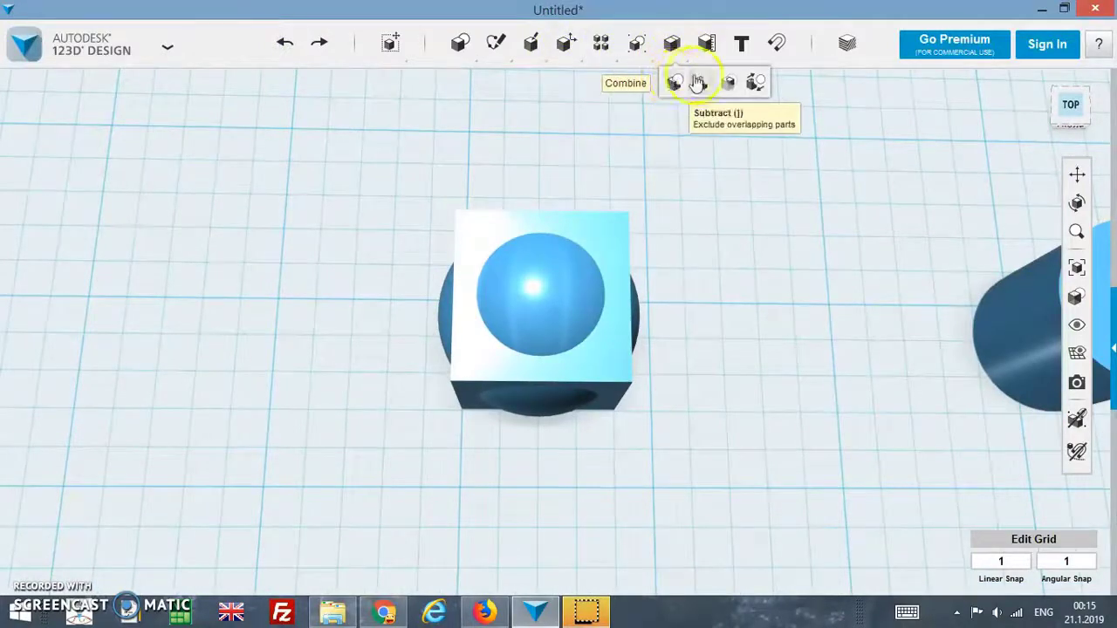
pyautogui.click(703, 82)
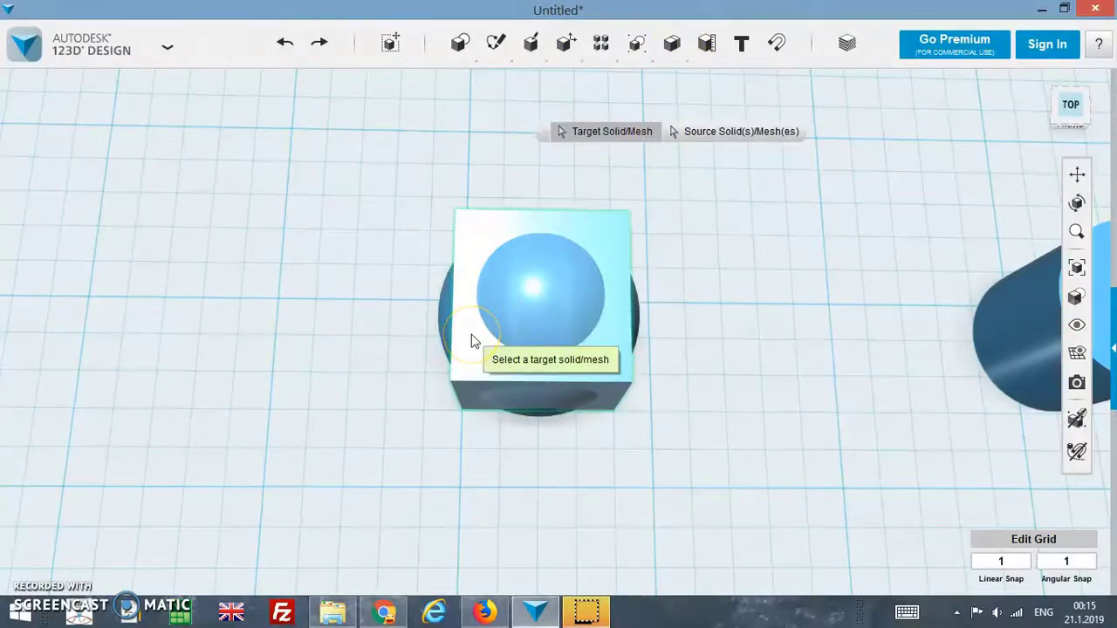
pyautogui.click(551, 287)
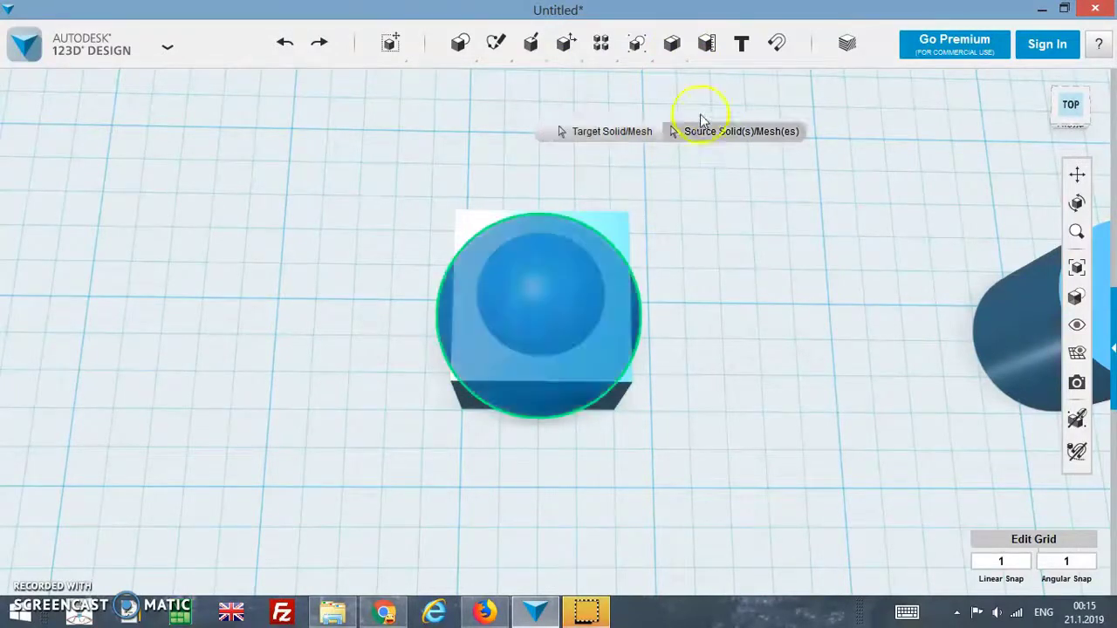
pyautogui.click(468, 230)
pyautogui.press('Return')
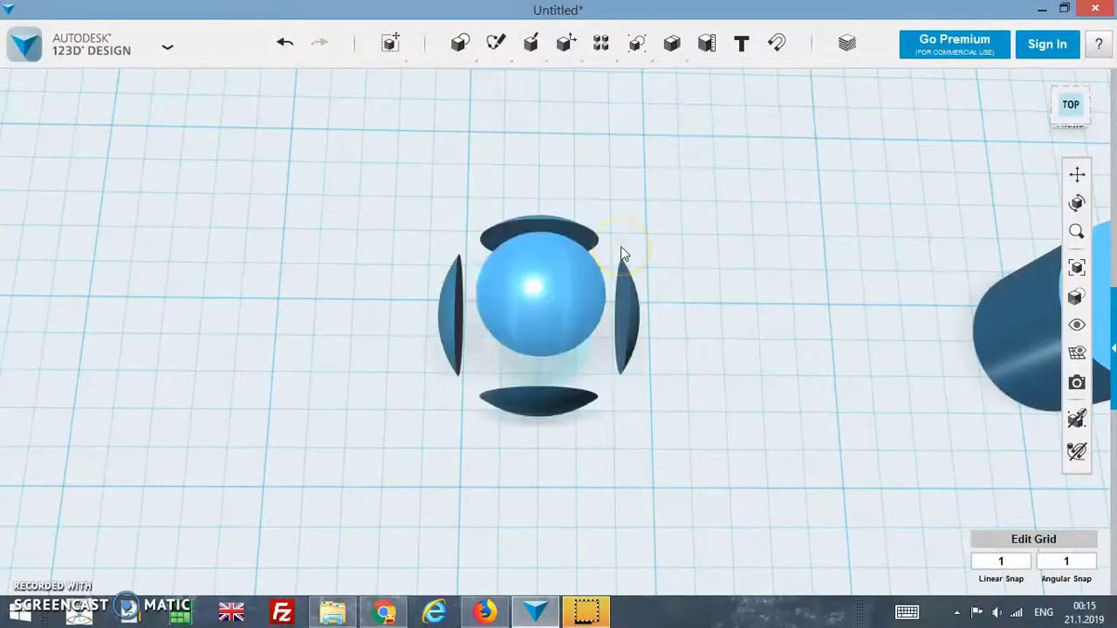
pyautogui.moveTo(620, 250)
pyautogui.mouseDown(button='right')
pyautogui.moveTo(624, 262)
pyautogui.moveTo(624, 251)
pyautogui.mouseUp(button='right')
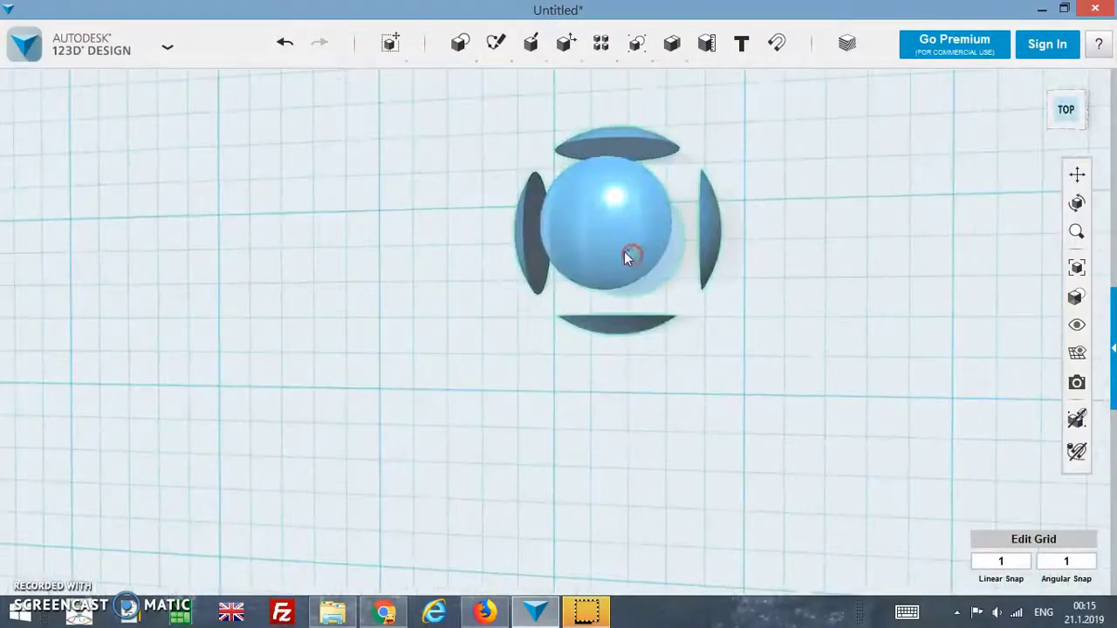
pyautogui.moveTo(649, 249); pyautogui.dragTo(628, 306)
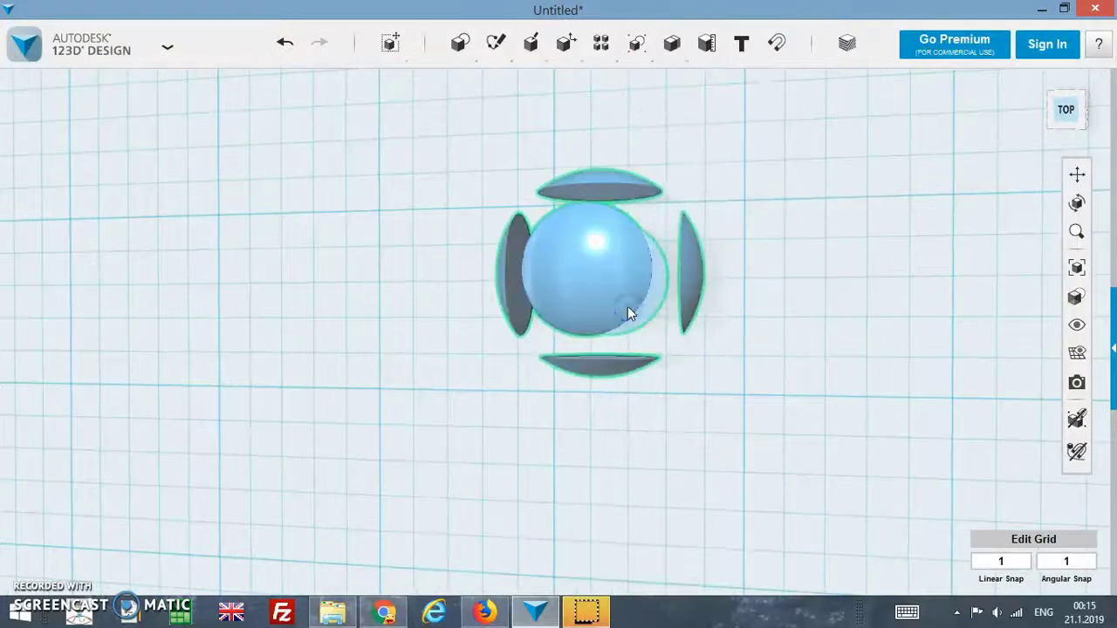
pyautogui.hotkey('ctrl', 'z')
pyautogui.hotkey('ctrl', 'z')
pyautogui.moveTo(731, 256)
pyautogui.mouseDown(button='right')
pyautogui.moveTo(772, 218)
pyautogui.moveTo(628, 200)
pyautogui.mouseUp(button='right')
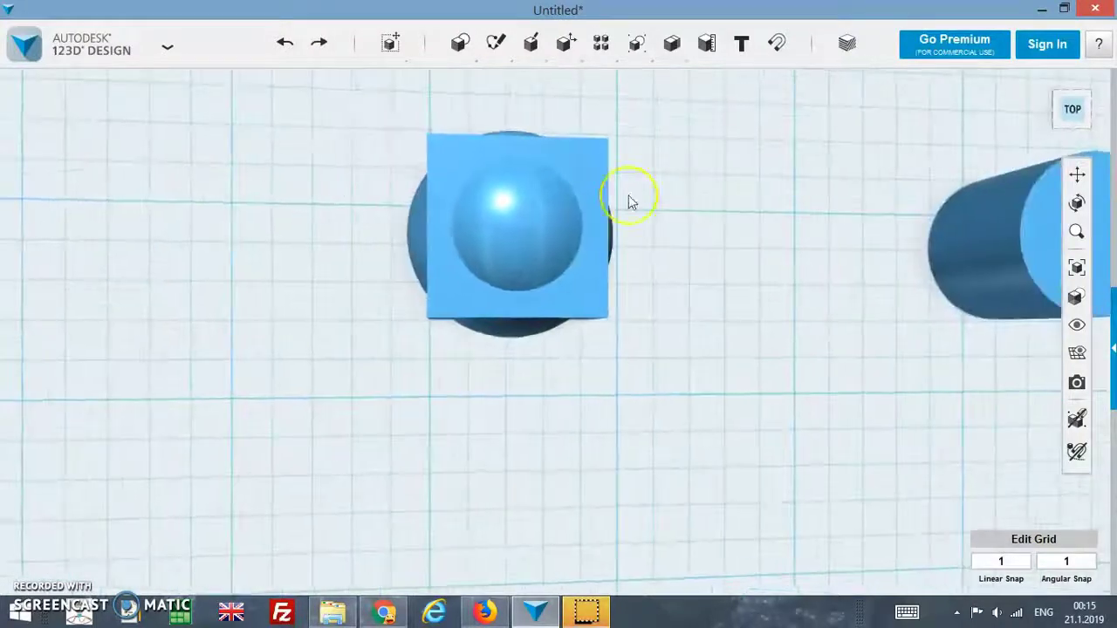
pyautogui.click(284, 43)
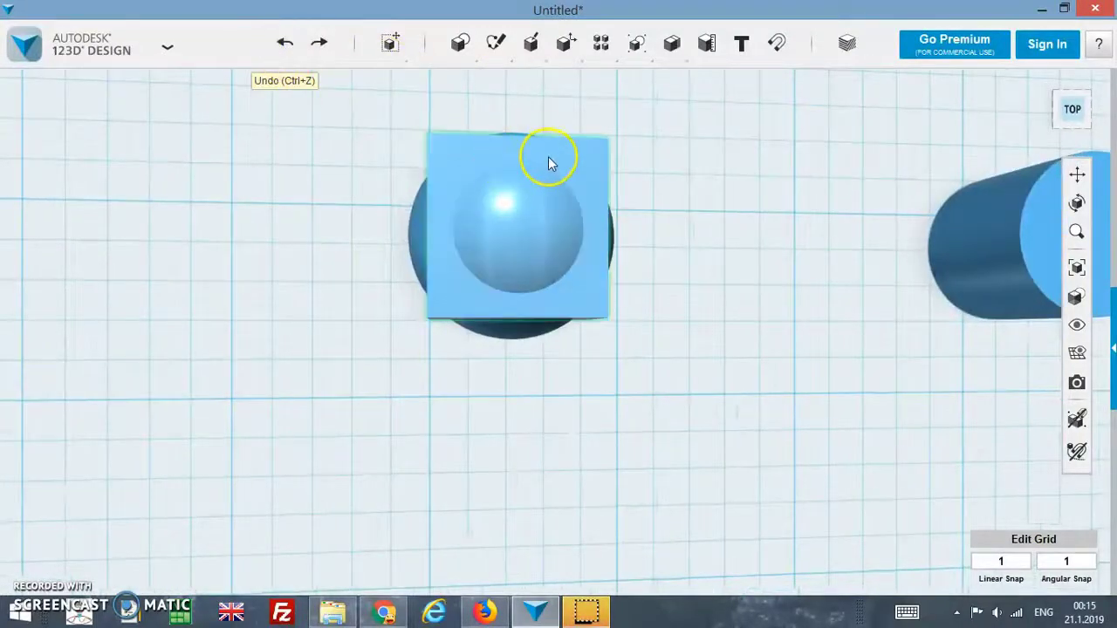
pyautogui.moveTo(549, 162)
pyautogui.mouseDown()
pyautogui.moveTo(599, 204)
pyautogui.moveTo(526, 193)
pyautogui.mouseUp()
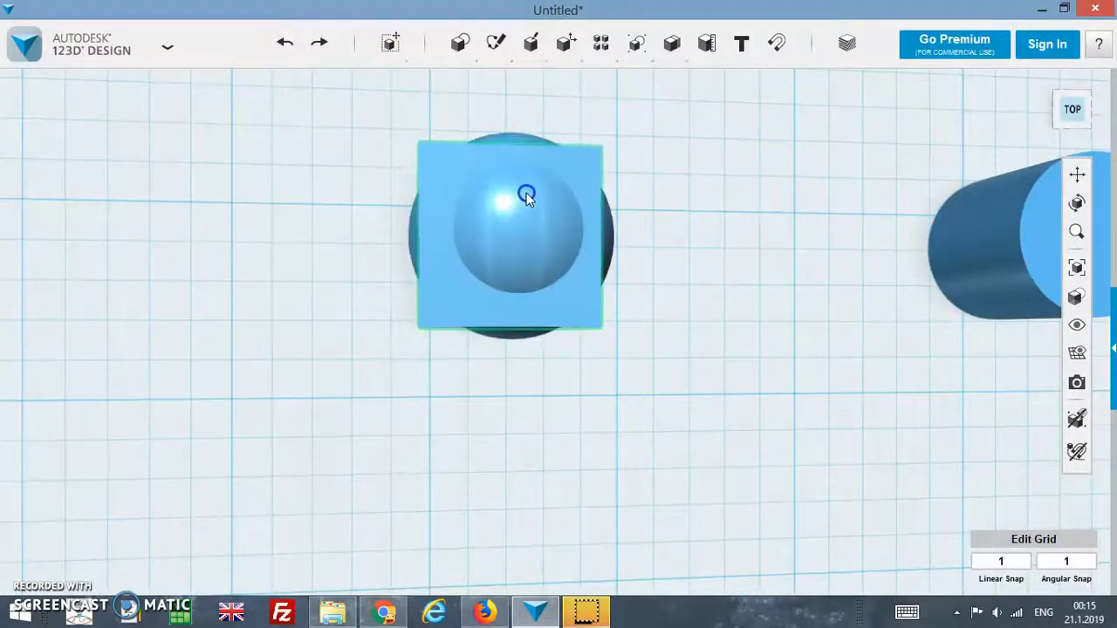
# - Enlarge the sphere to factor 1.1294 and drag it to the middle of the box
pyautogui.moveTo(614, 193); pyautogui.dragTo(601, 173, button='right')
pyautogui.moveTo(588, 178); pyautogui.dragTo(638, 179, button='right')
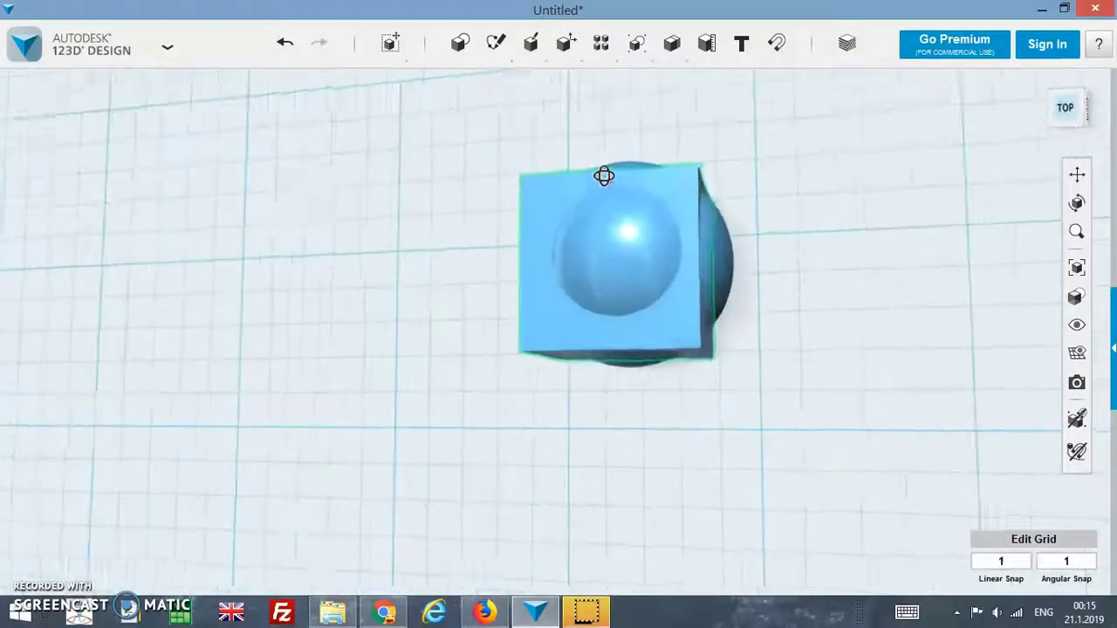
pyautogui.moveTo(406, 187); pyautogui.dragTo(427, 211)
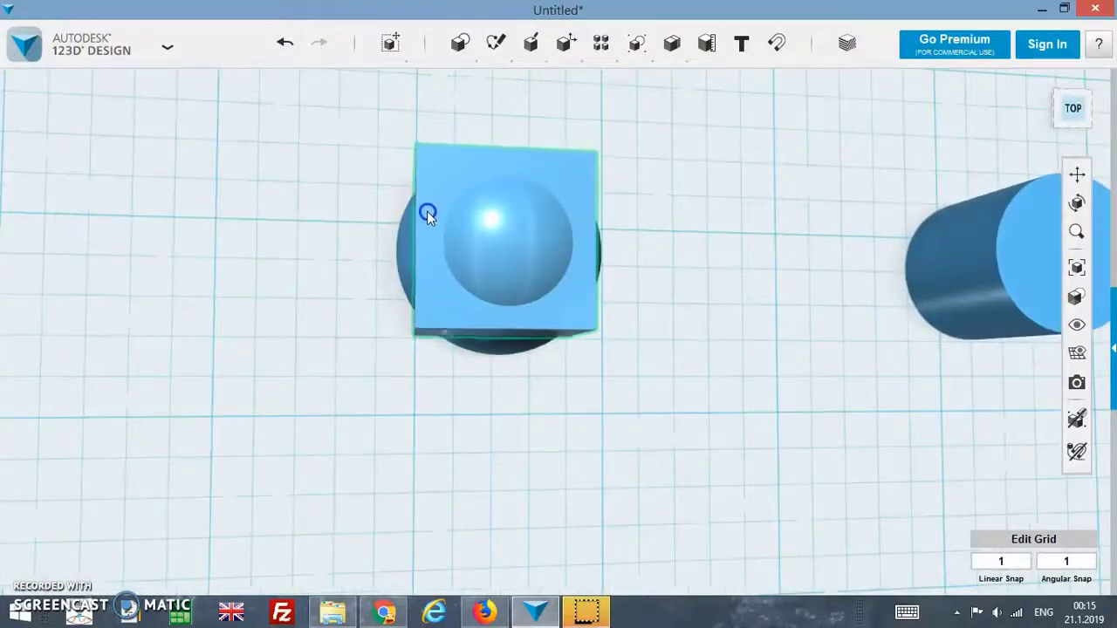
pyautogui.click(508, 249)
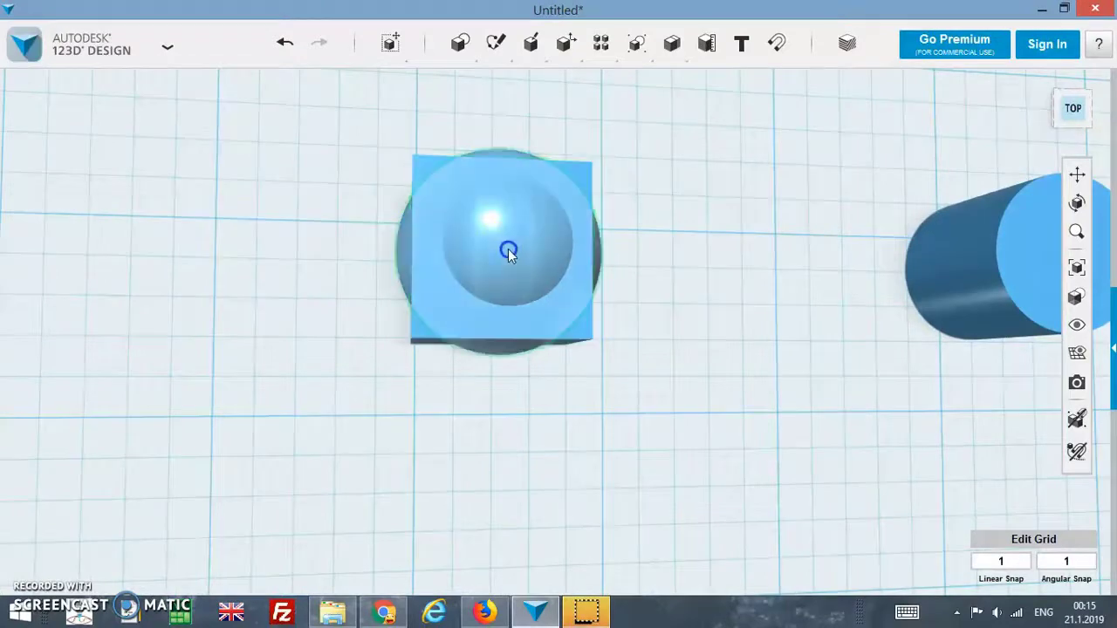
pyautogui.moveTo(390, 42)
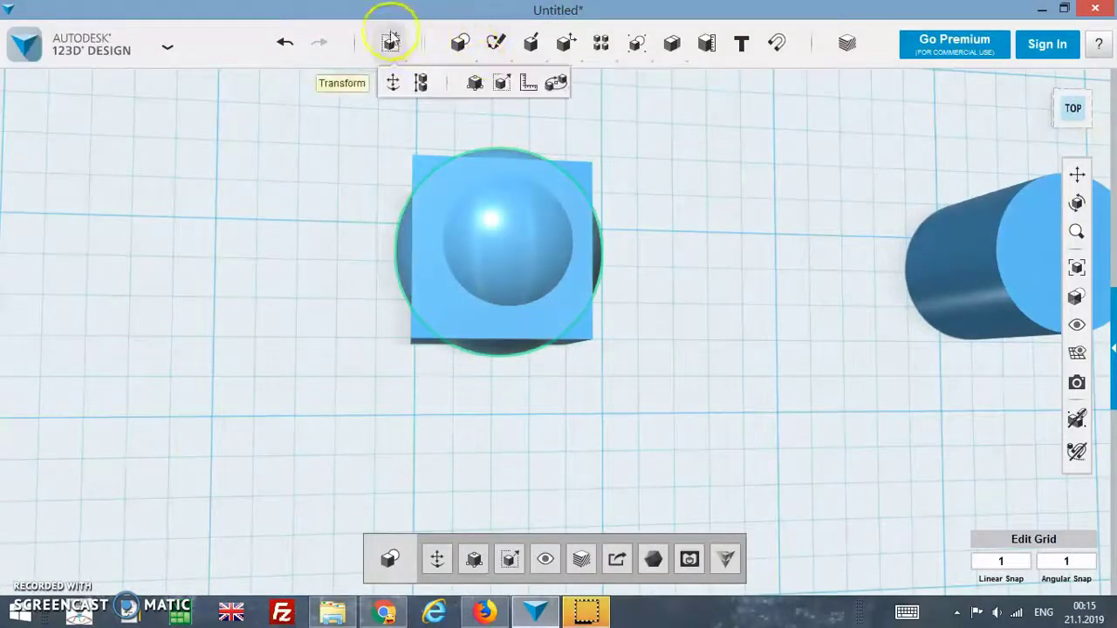
pyautogui.click(529, 82)
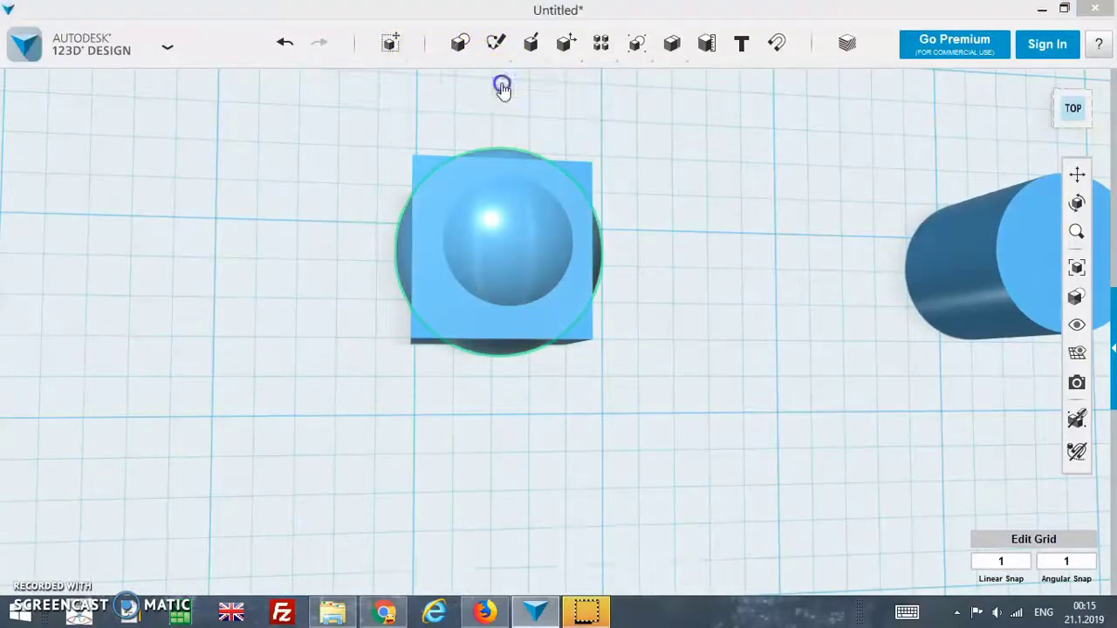
pyautogui.moveTo(527, 256); pyautogui.dragTo(538, 255)
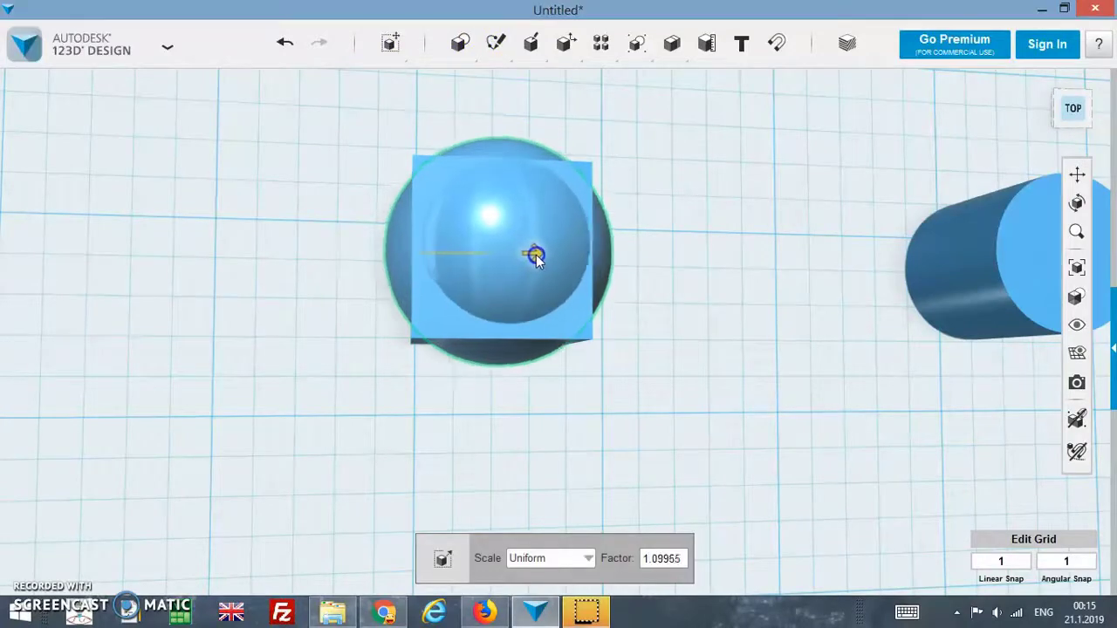
pyautogui.click(700, 187)
pyautogui.moveTo(532, 250); pyautogui.dragTo(499, 280)
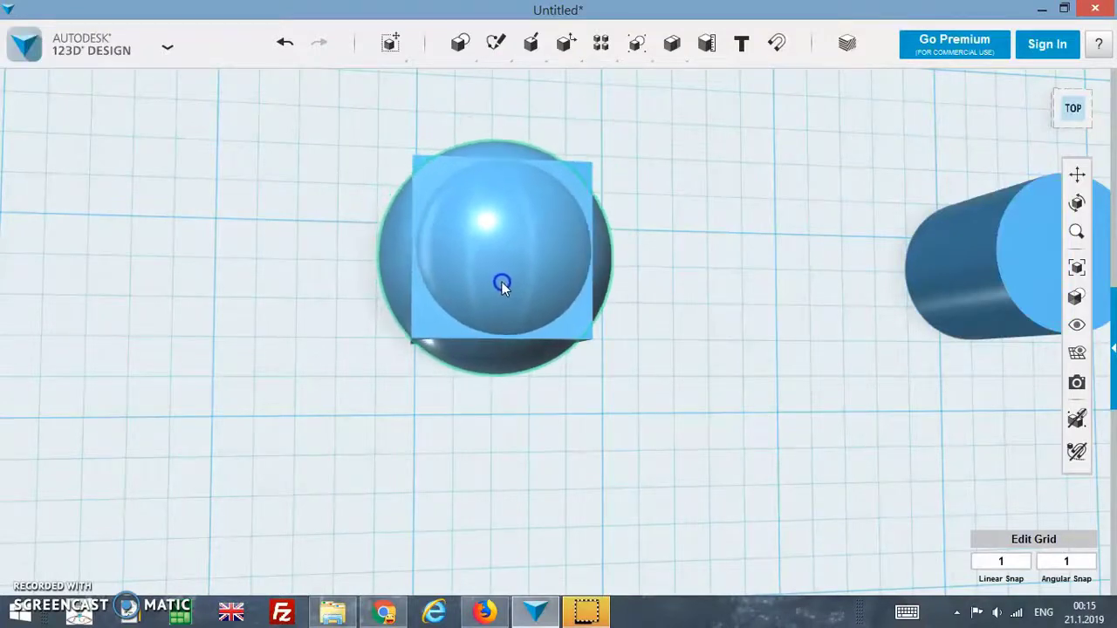
pyautogui.moveTo(499, 280); pyautogui.dragTo(501, 282)
pyautogui.moveTo(671, 43)
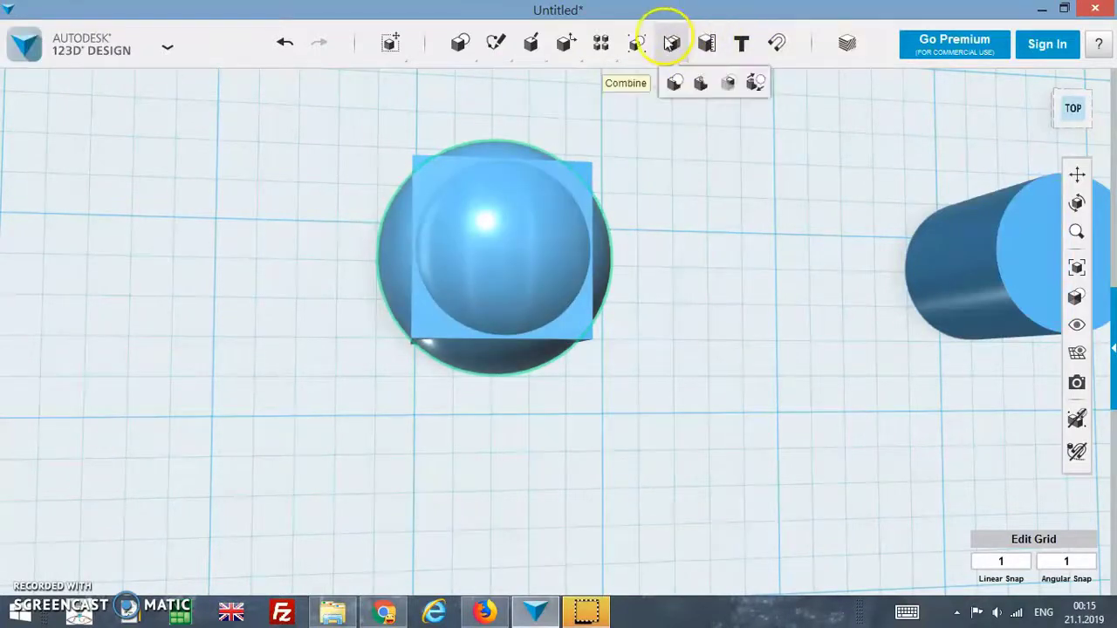
# - Subtract the enlarged sphere from the box, with the box as the target solid
pyautogui.click(701, 81)
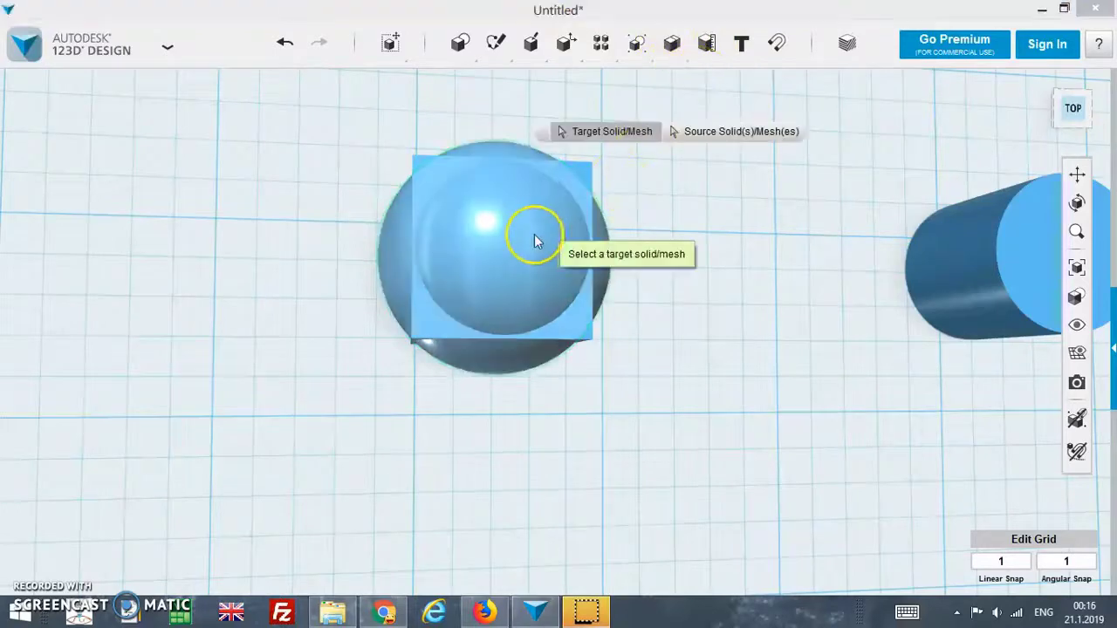
pyautogui.click(420, 322)
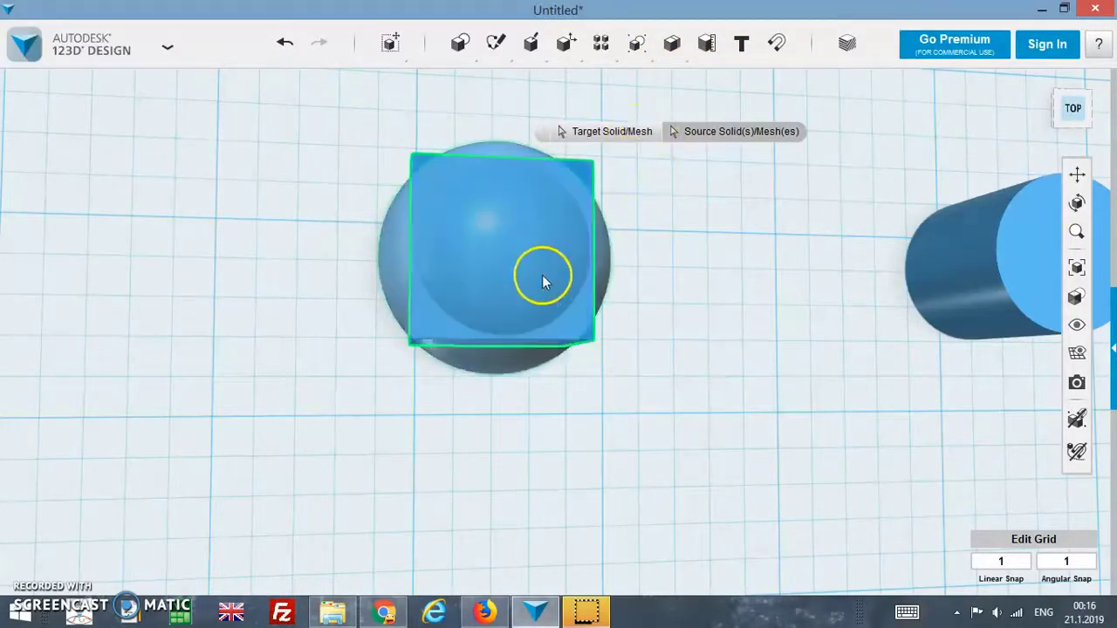
pyautogui.click(396, 257)
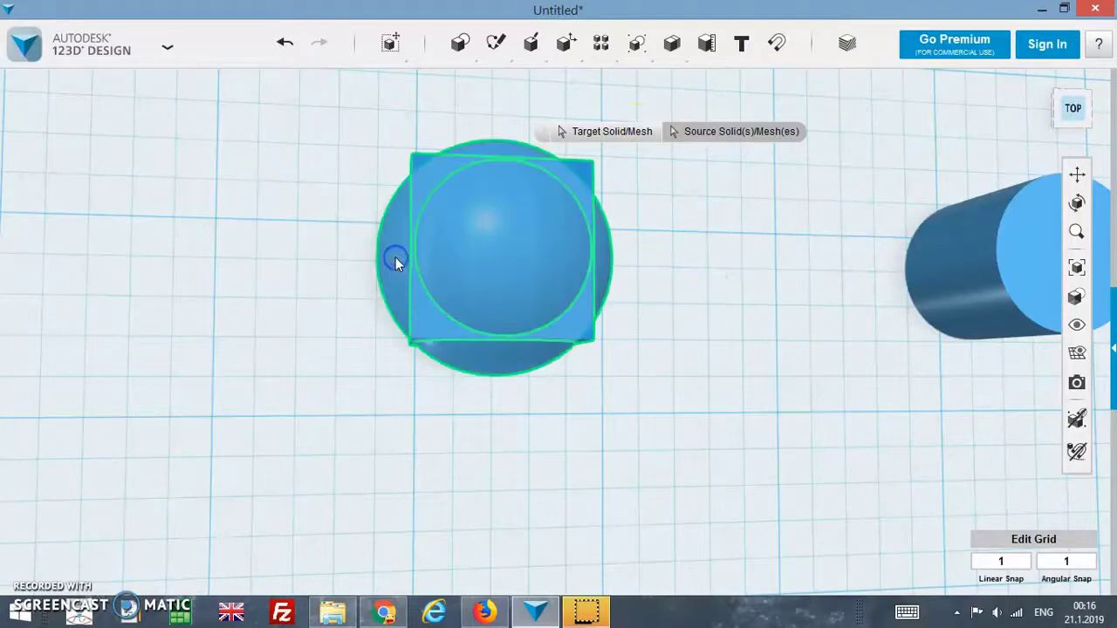
pyautogui.click(882, 213)
pyautogui.moveTo(839, 153); pyautogui.dragTo(795, 137, button='right')
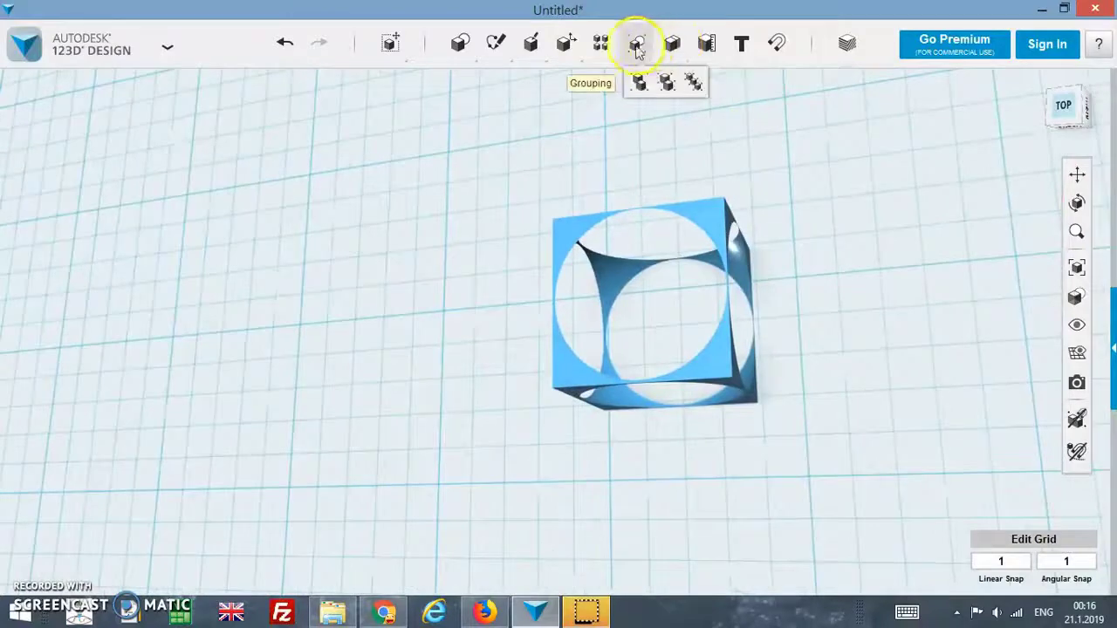
pyautogui.moveTo(566, 44)
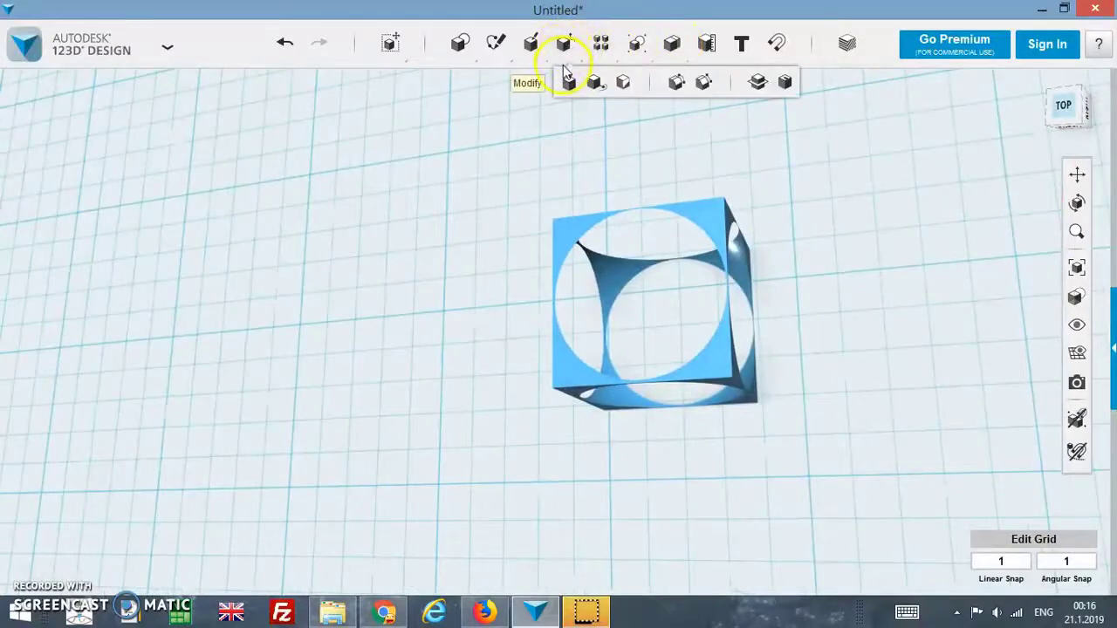
# - Fillet the hollow's circular edge with a 0.02 radius
pyautogui.click(678, 83)
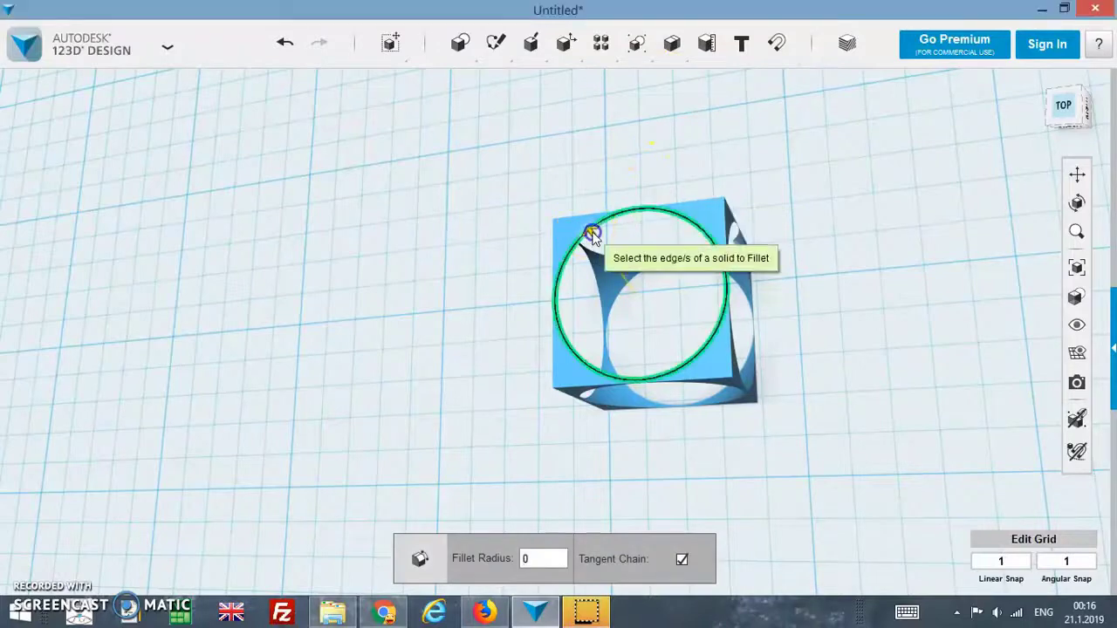
pyautogui.moveTo(594, 225); pyautogui.dragTo(593, 197)
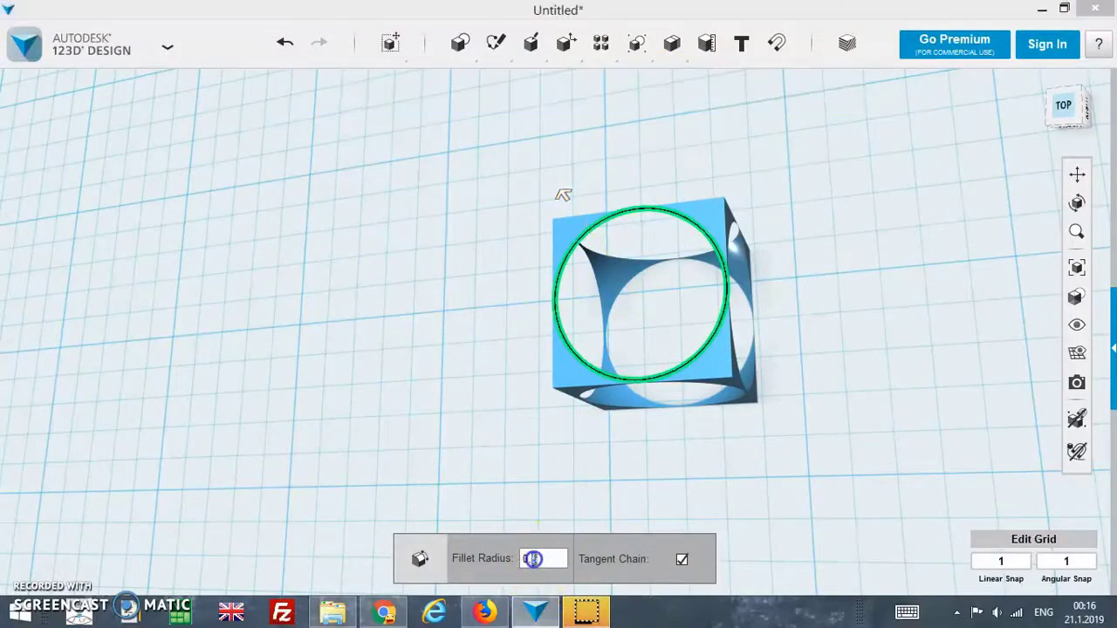
pyautogui.write('1')
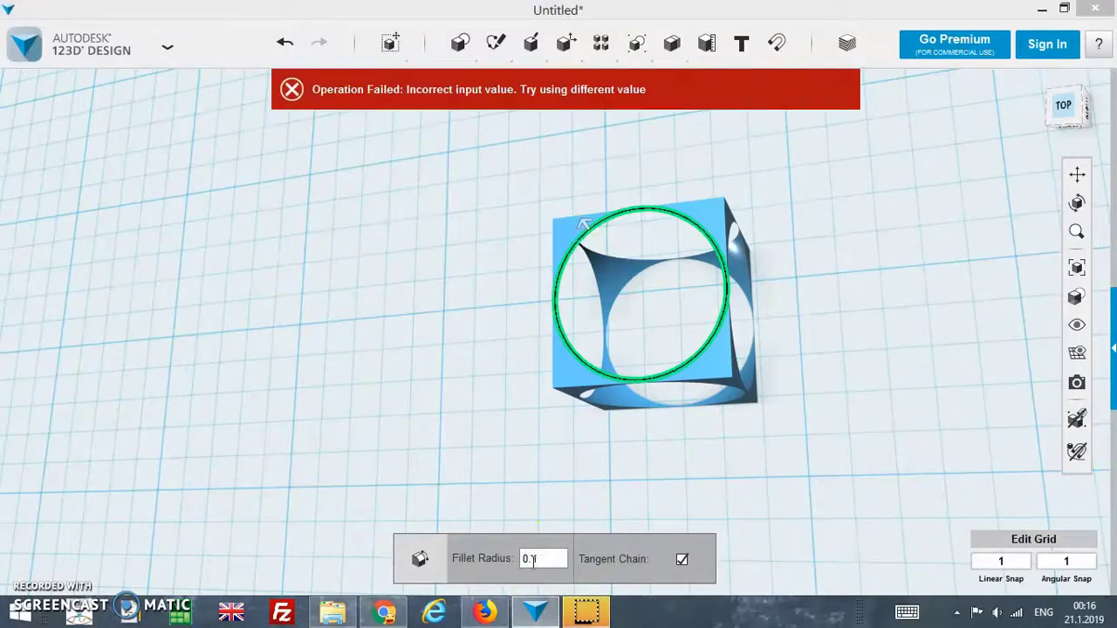
pyautogui.write('0')
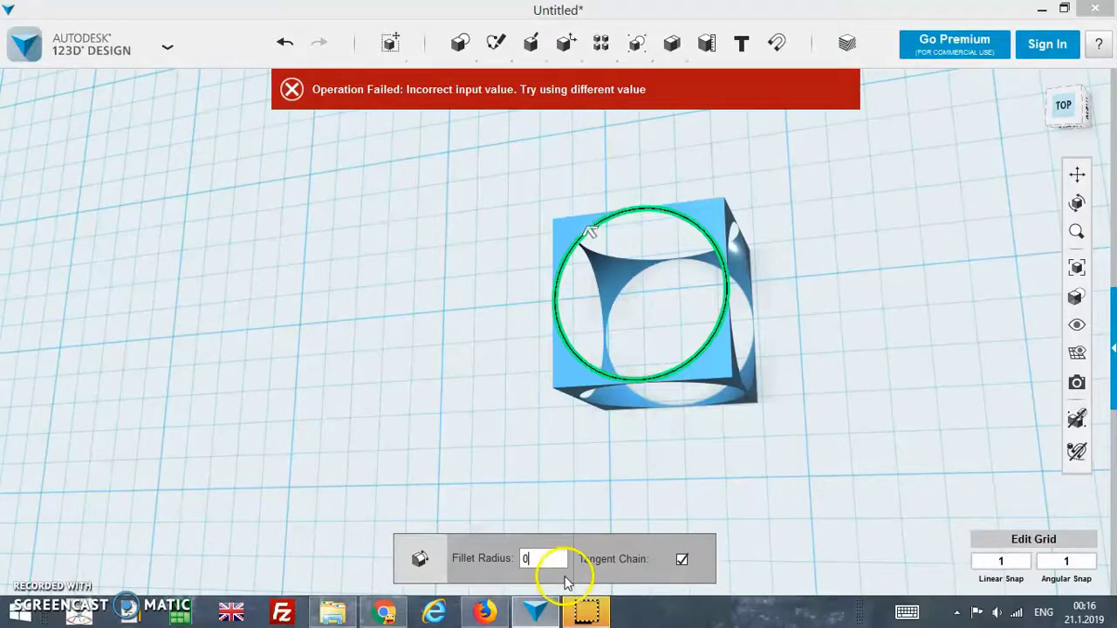
pyautogui.write('12')
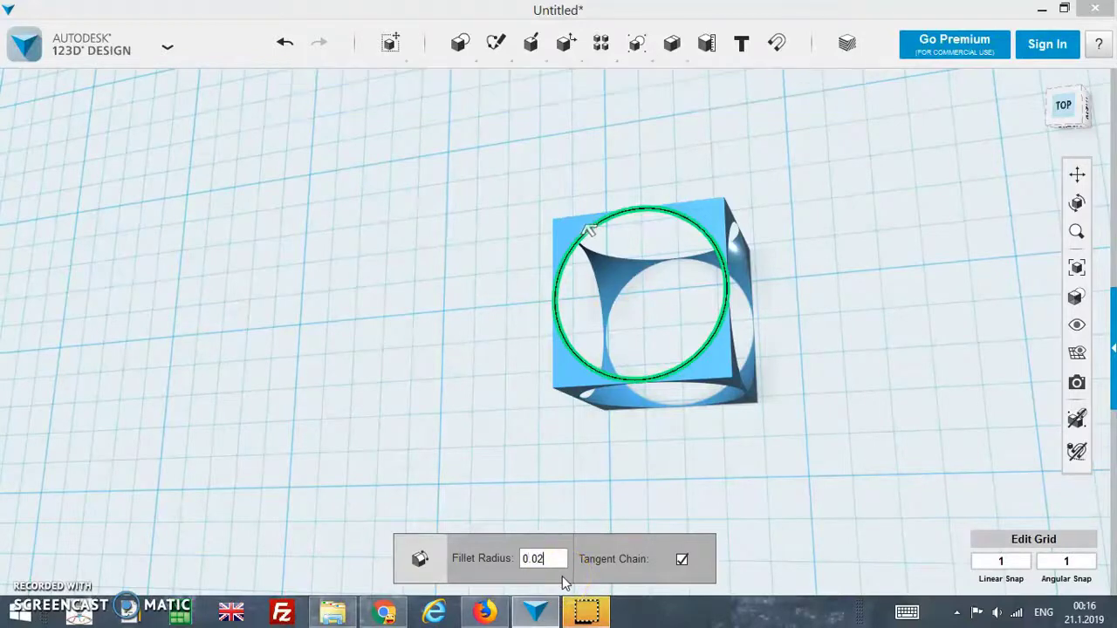
pyautogui.click(552, 557)
pyautogui.write('5')
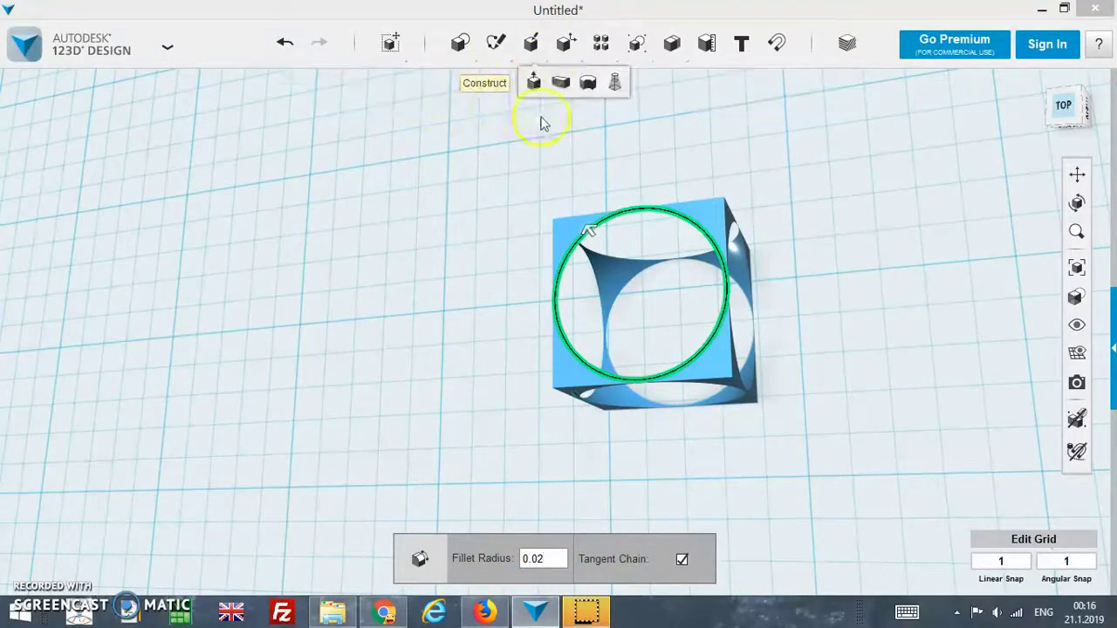
pyautogui.click(501, 225)
# - Undo the fillet and cut, then move the sphere out to the box's right
pyautogui.moveTo(506, 228)
pyautogui.mouseDown(button='right')
pyautogui.moveTo(576, 240)
pyautogui.moveTo(447, 220)
pyautogui.mouseUp(button='right')
pyautogui.hotkey('ctrl', 'z')
pyautogui.hotkey('ctrl', 'z')
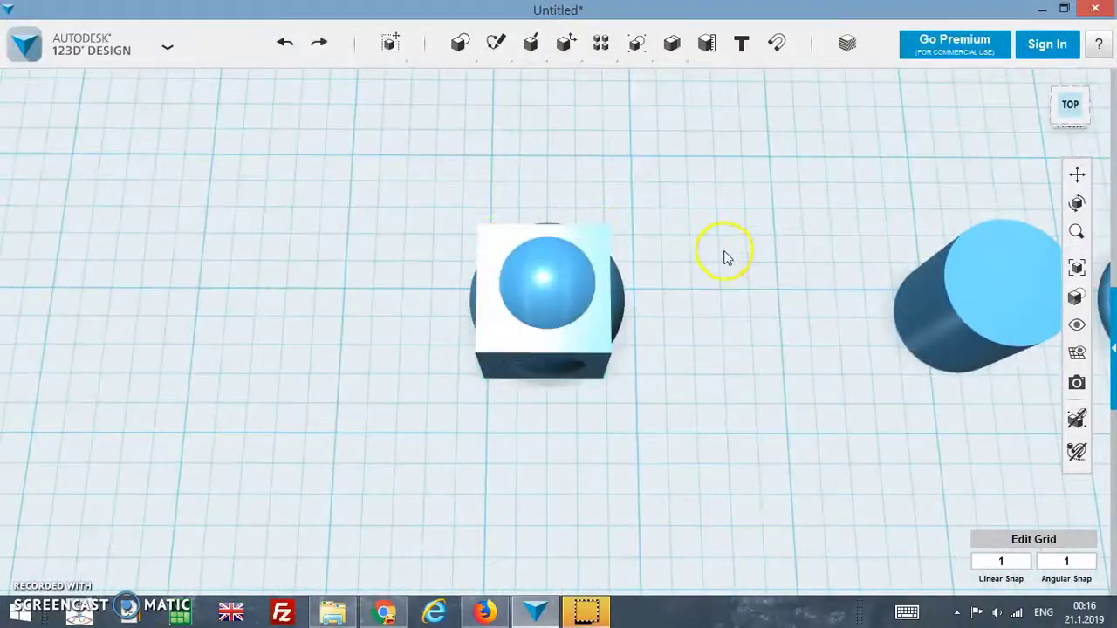
pyautogui.moveTo(559, 279)
pyautogui.mouseDown()
pyautogui.moveTo(678, 297)
pyautogui.moveTo(715, 322)
pyautogui.mouseUp()
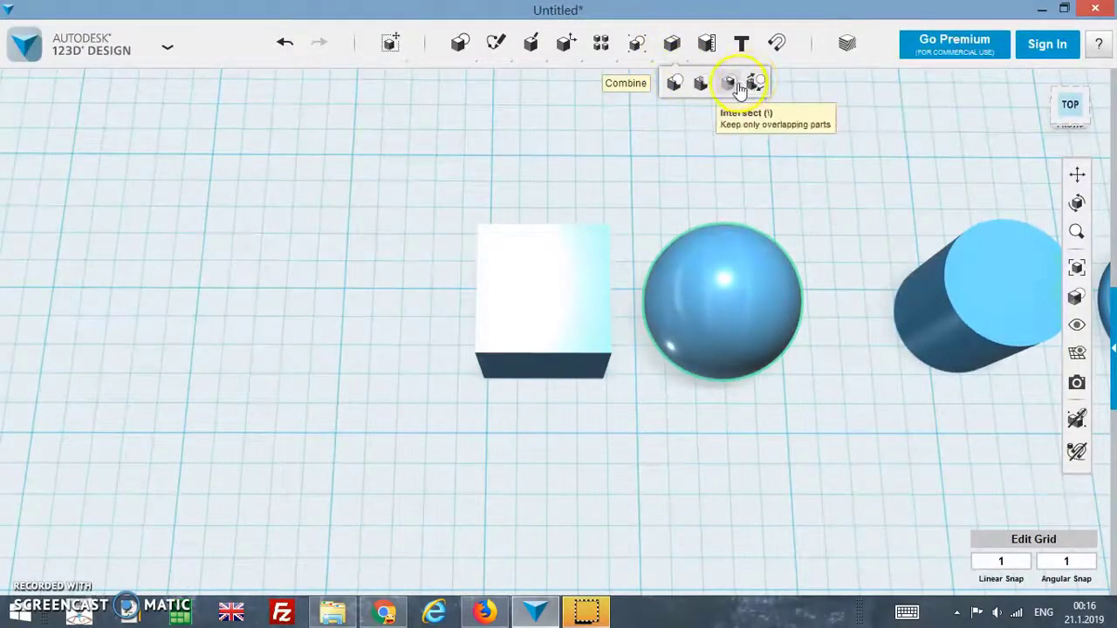
# - Bring the cylinder, torus and cone into view and drag the sphere onto the cylinder to overlap them
pyautogui.moveTo(753, 200); pyautogui.dragTo(1004, 201, button='right')
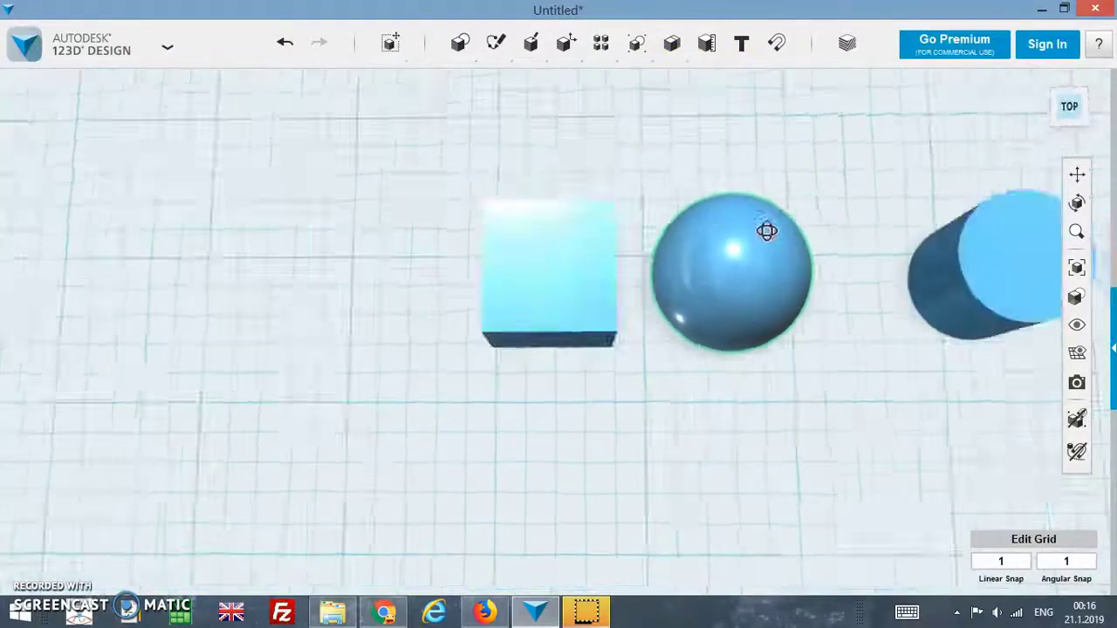
pyautogui.click(1076, 175)
pyautogui.moveTo(949, 269); pyautogui.dragTo(653, 330)
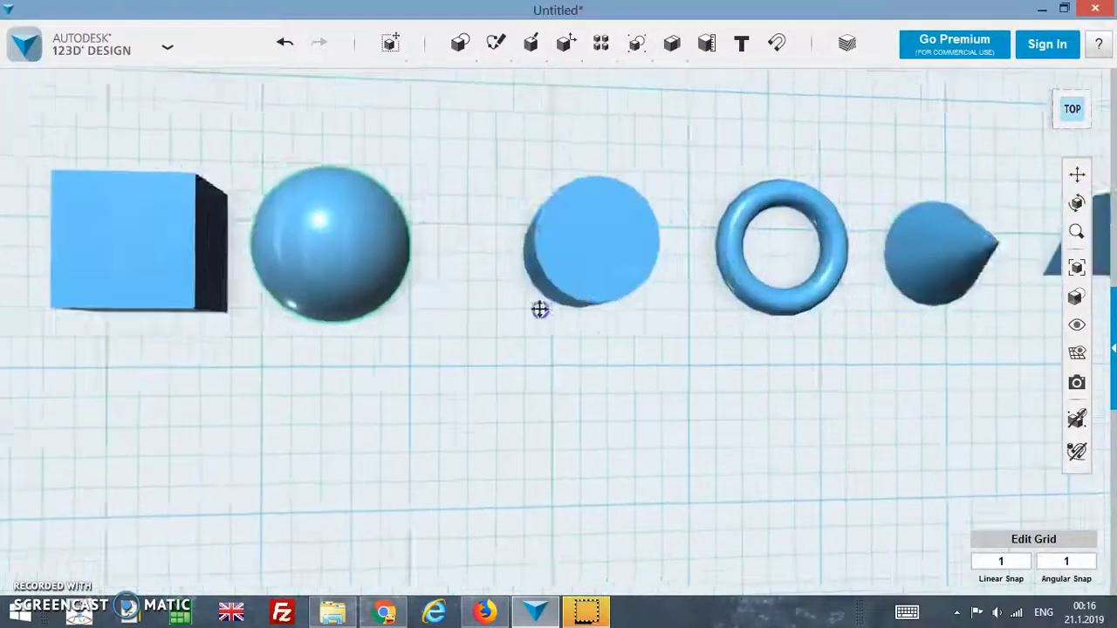
pyautogui.scroll(-3, 653, 330)
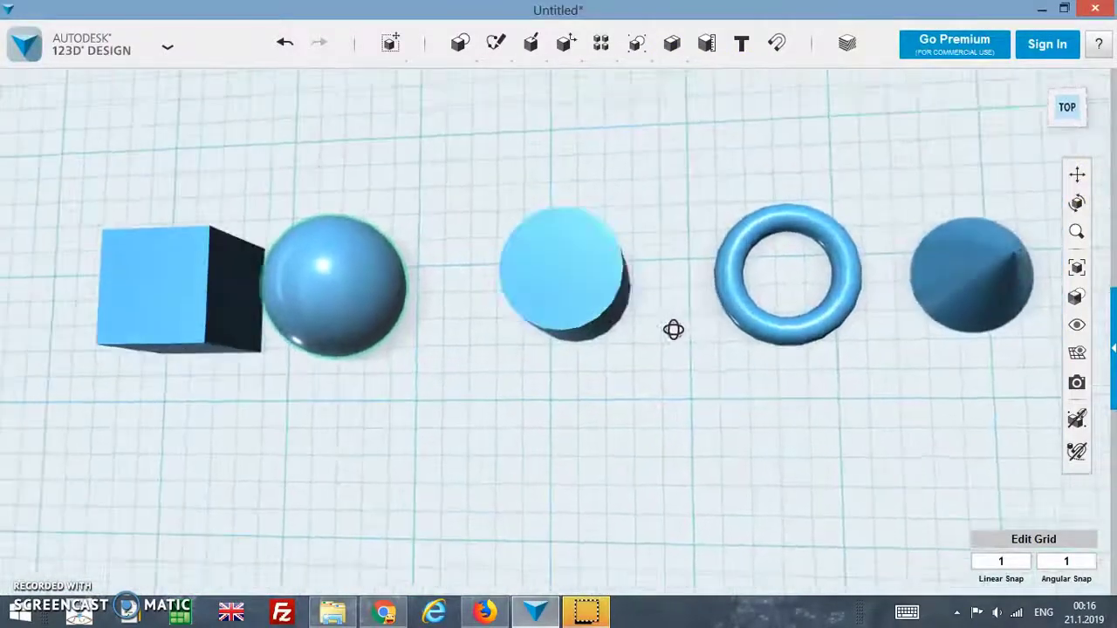
pyautogui.moveTo(418, 294); pyautogui.dragTo(577, 306)
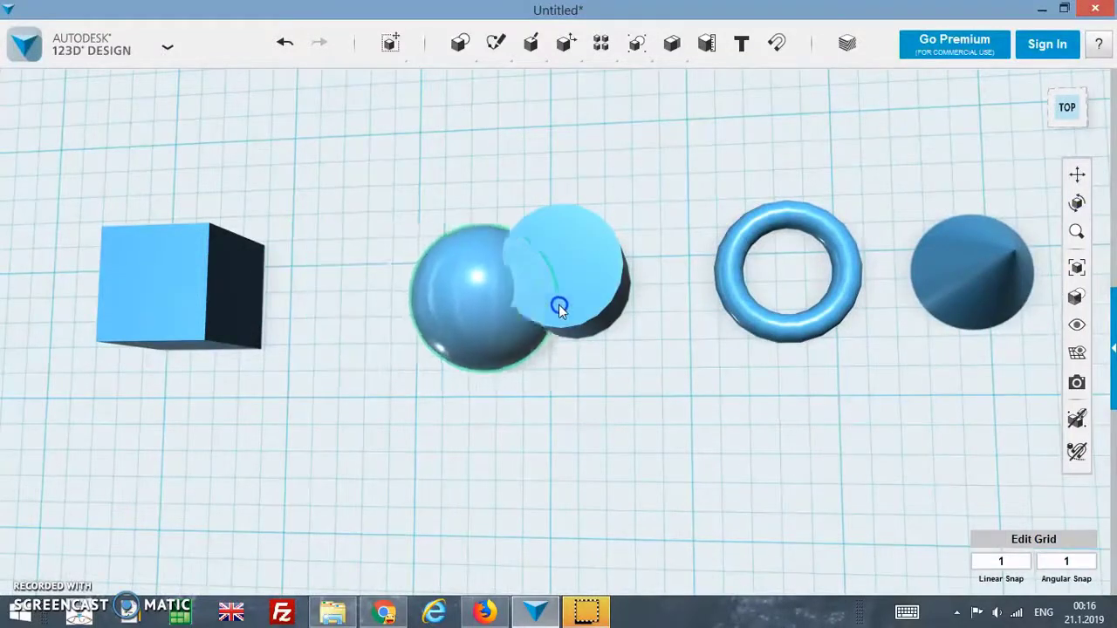
pyautogui.scroll(2, 690, 246)
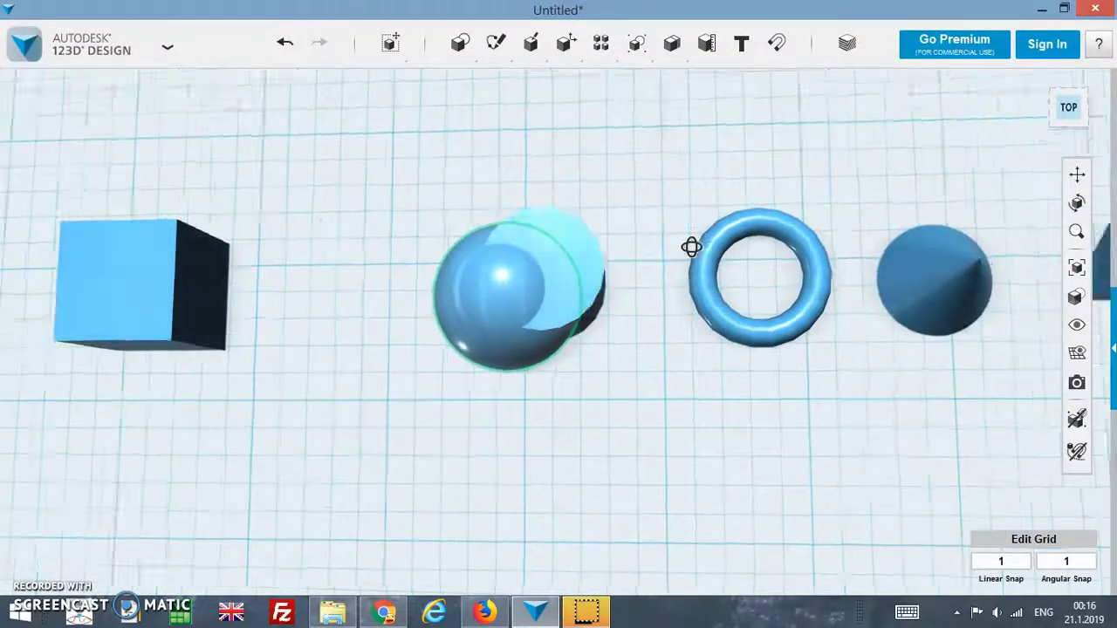
# - Intersect the sphere with the cylinder and move the lens-shaped result up and right
pyautogui.click(677, 50)
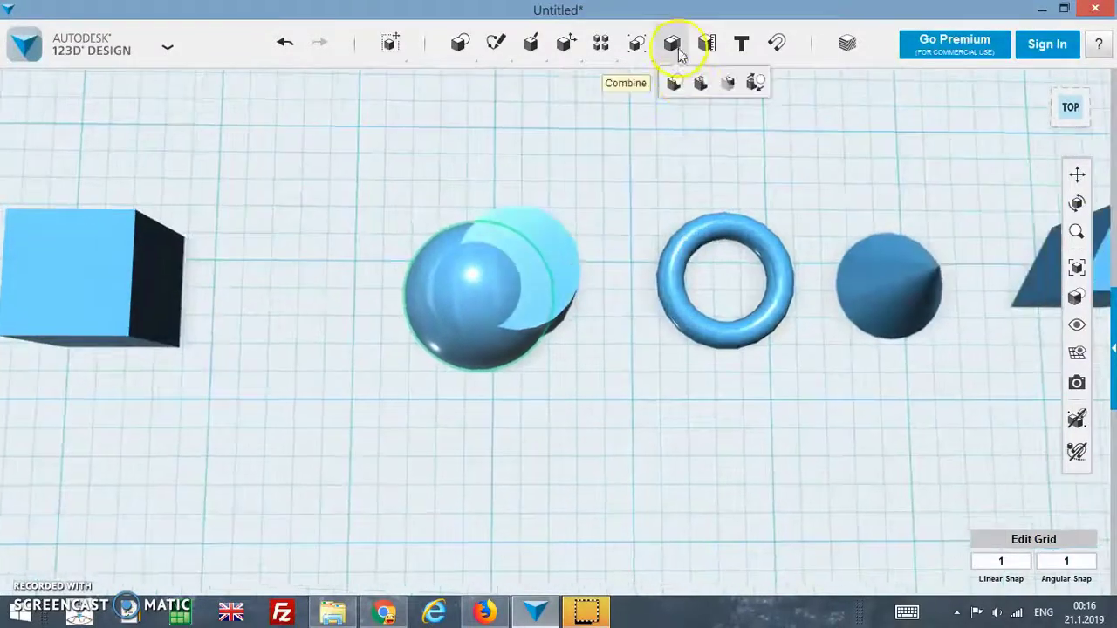
pyautogui.click(736, 90)
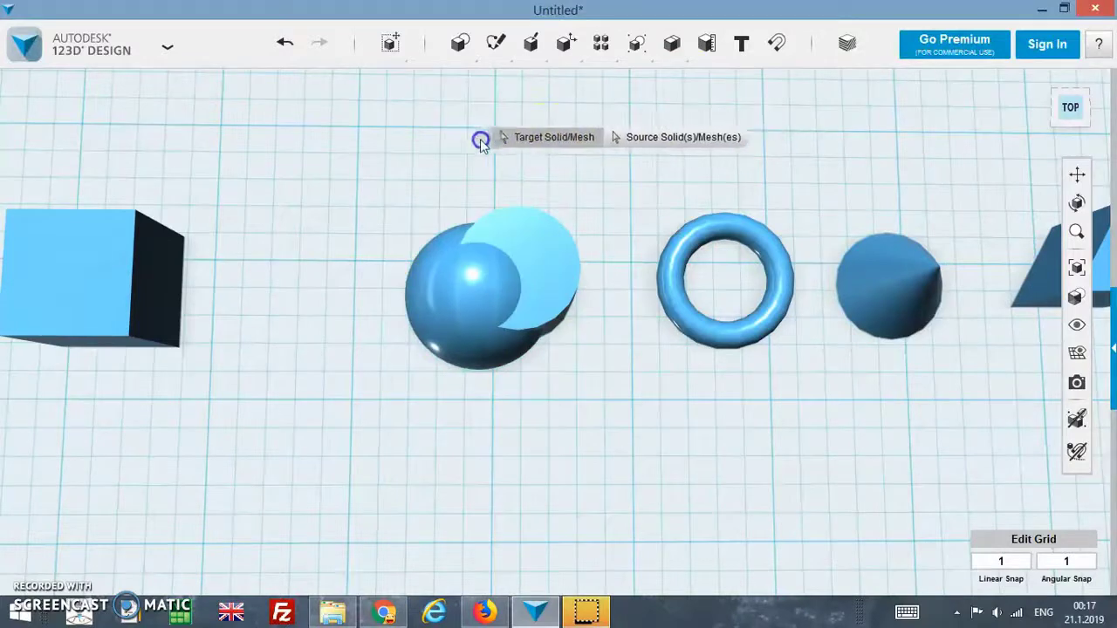
pyautogui.click(421, 284)
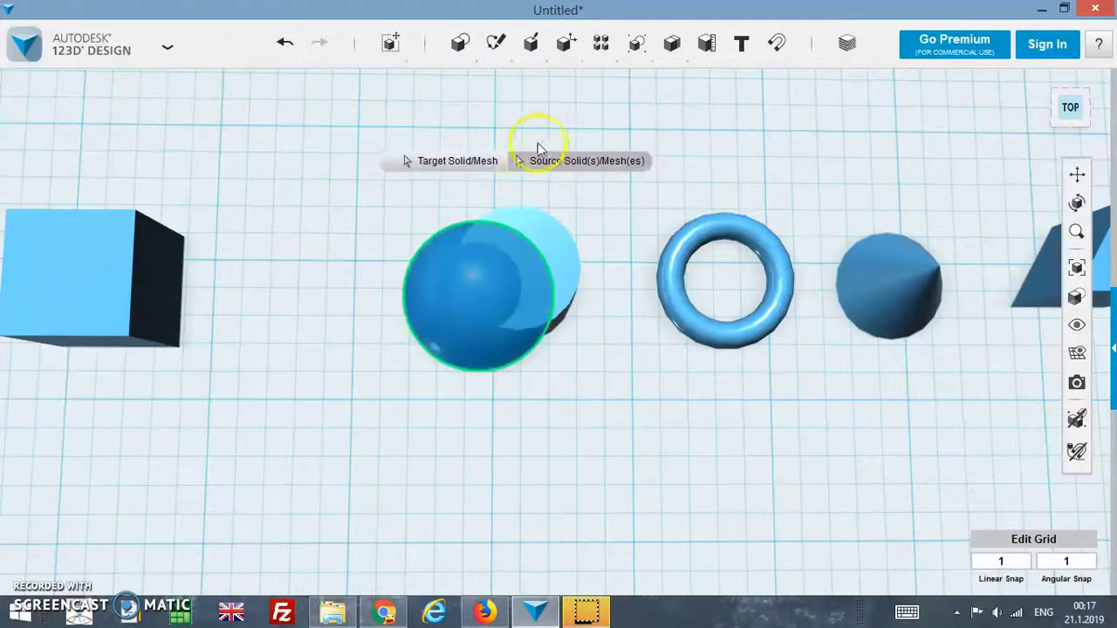
pyautogui.click(552, 247)
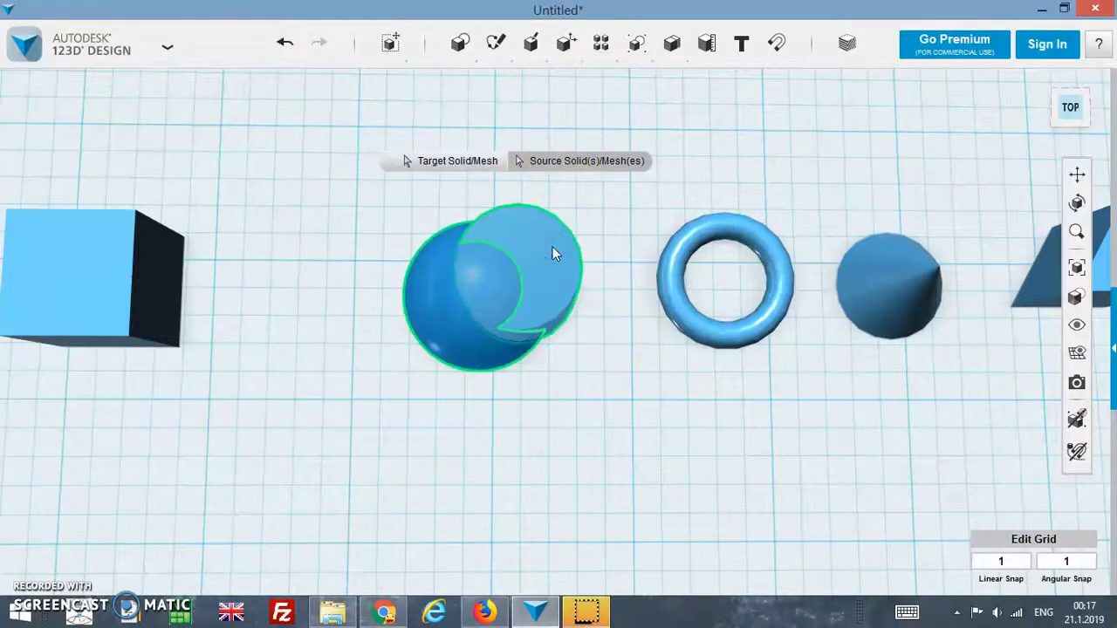
pyautogui.click(596, 248)
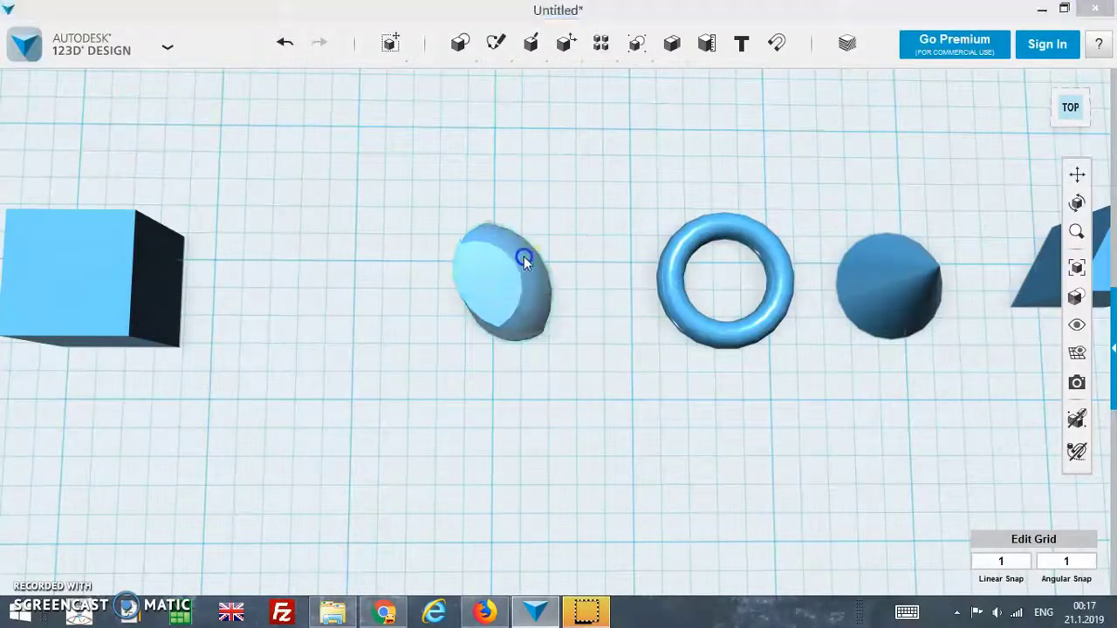
pyautogui.moveTo(524, 257); pyautogui.dragTo(613, 116)
pyautogui.moveTo(541, 240)
pyautogui.mouseDown(button='right')
pyautogui.moveTo(546, 205)
pyautogui.moveTo(521, 224)
pyautogui.mouseUp(button='right')
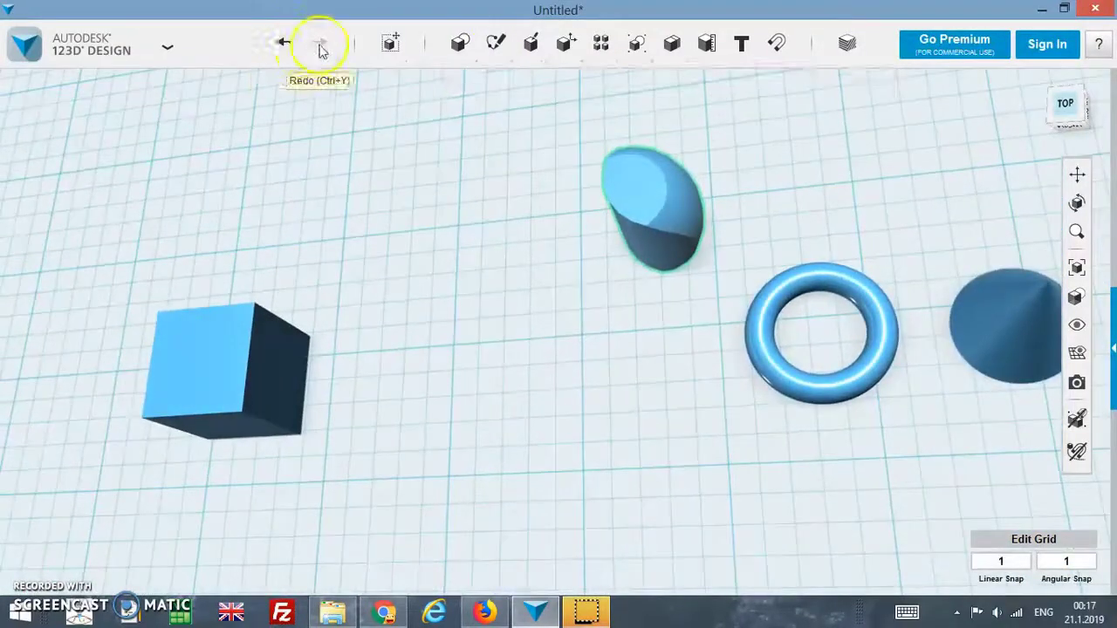
# - Undo the move and the intersection, then overlap the sphere with the cylinder again
pyautogui.click(280, 41)
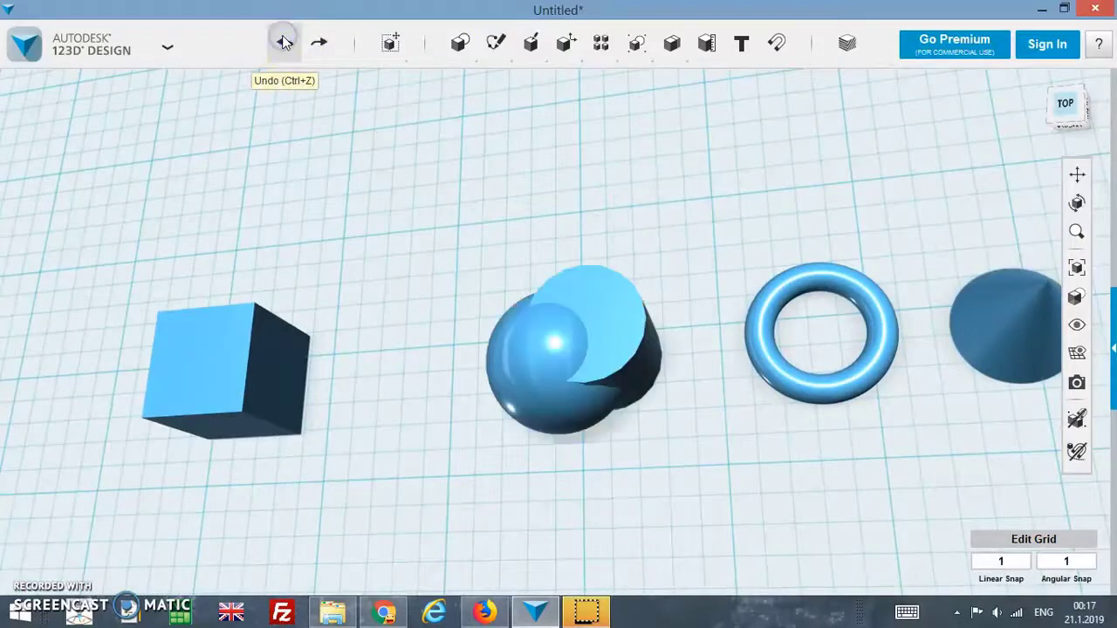
pyautogui.click(283, 41)
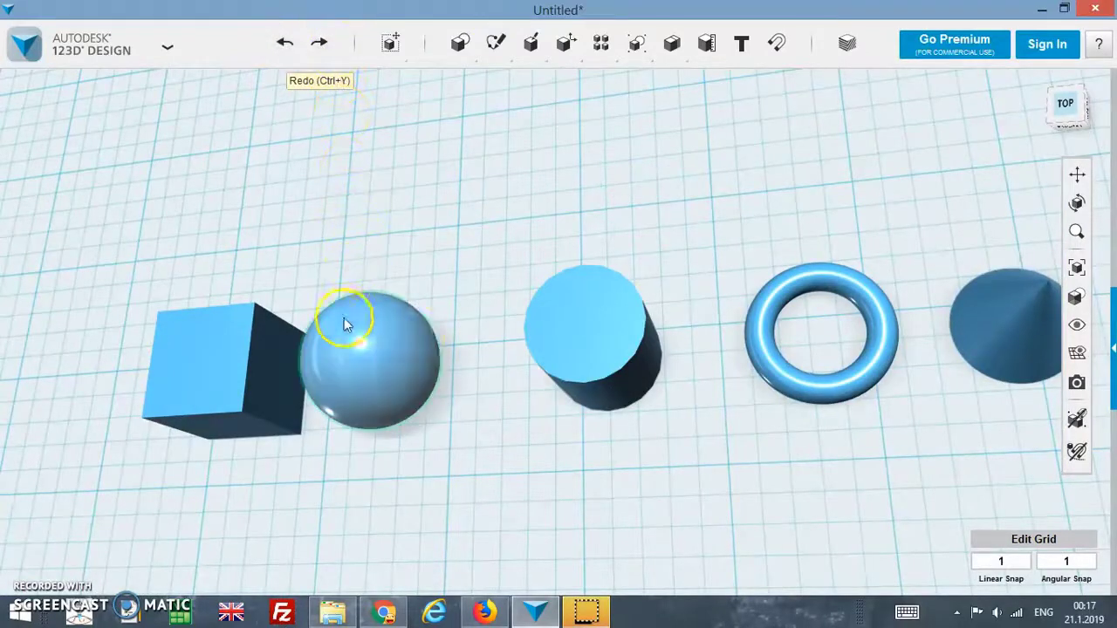
pyautogui.moveTo(344, 317); pyautogui.dragTo(567, 360)
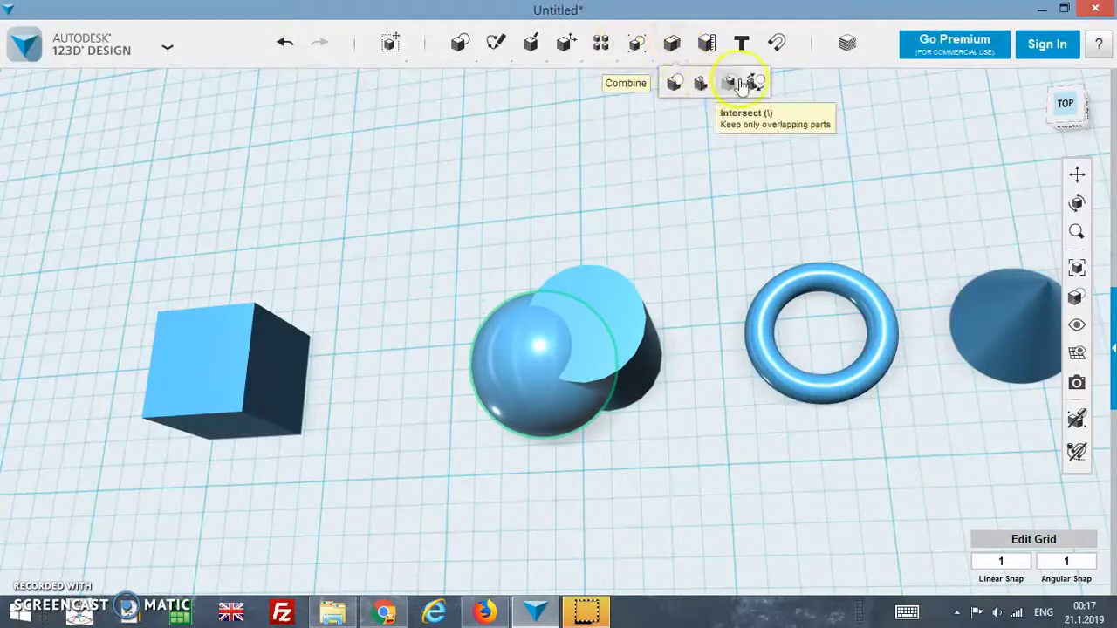
# - Intersect the cylinder with the sphere, lift the result, then undo it to restore both solids
pyautogui.click(731, 84)
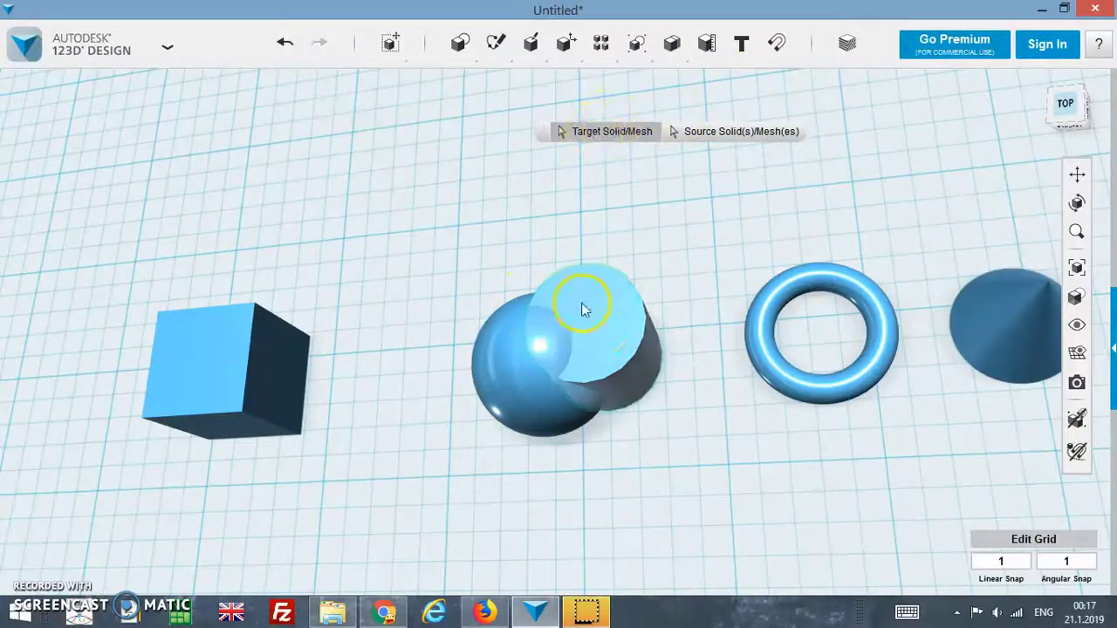
pyautogui.click(613, 319)
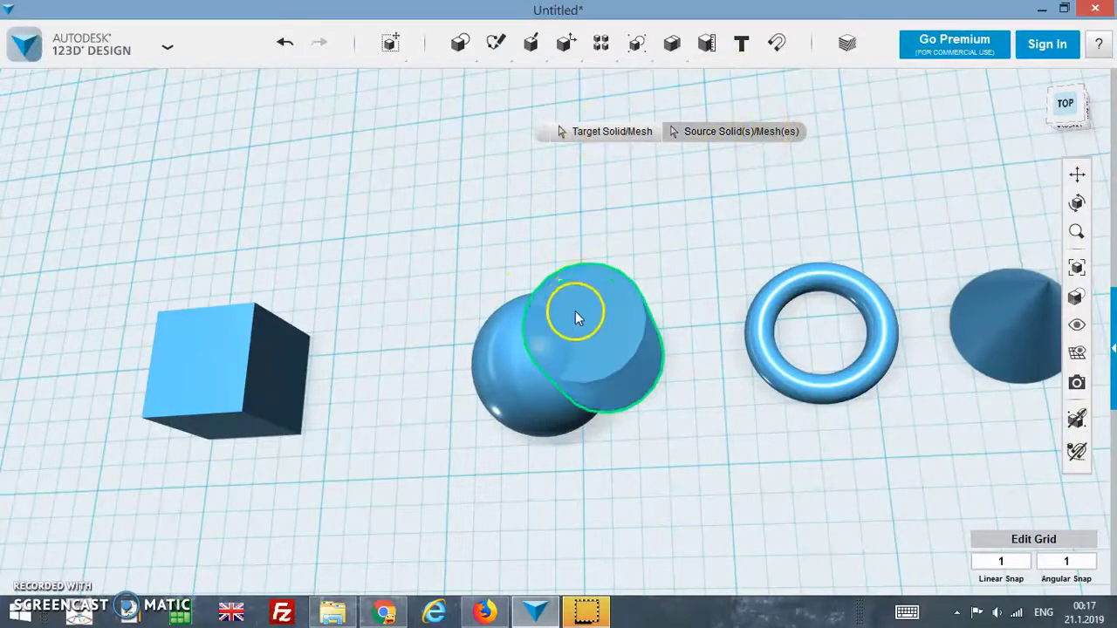
pyautogui.click(513, 367)
pyautogui.click(641, 237)
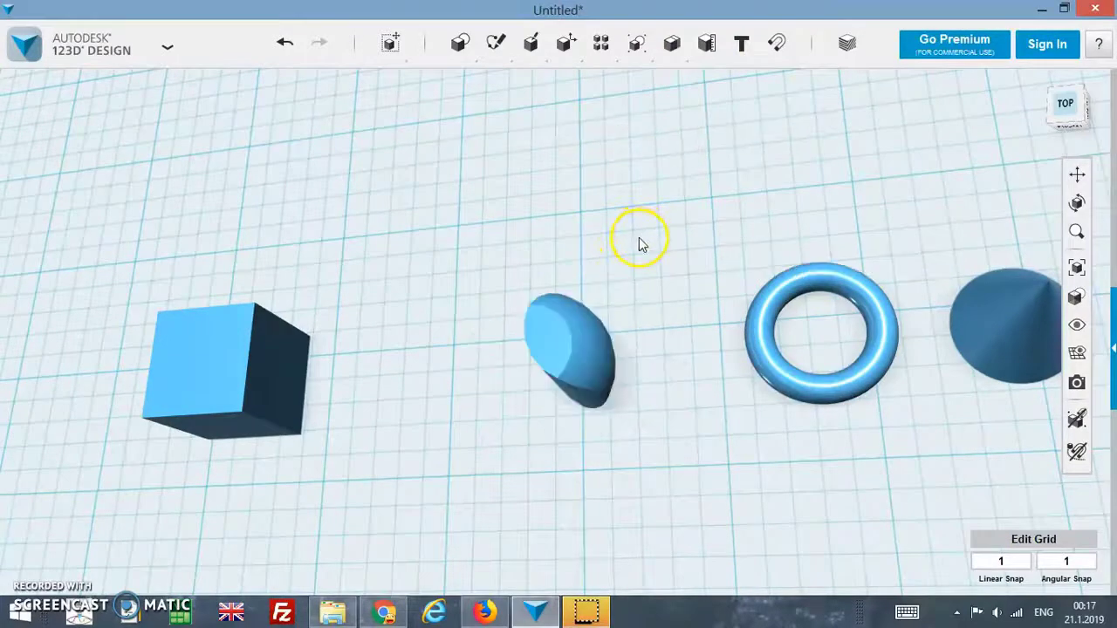
pyautogui.moveTo(578, 317); pyautogui.dragTo(604, 287)
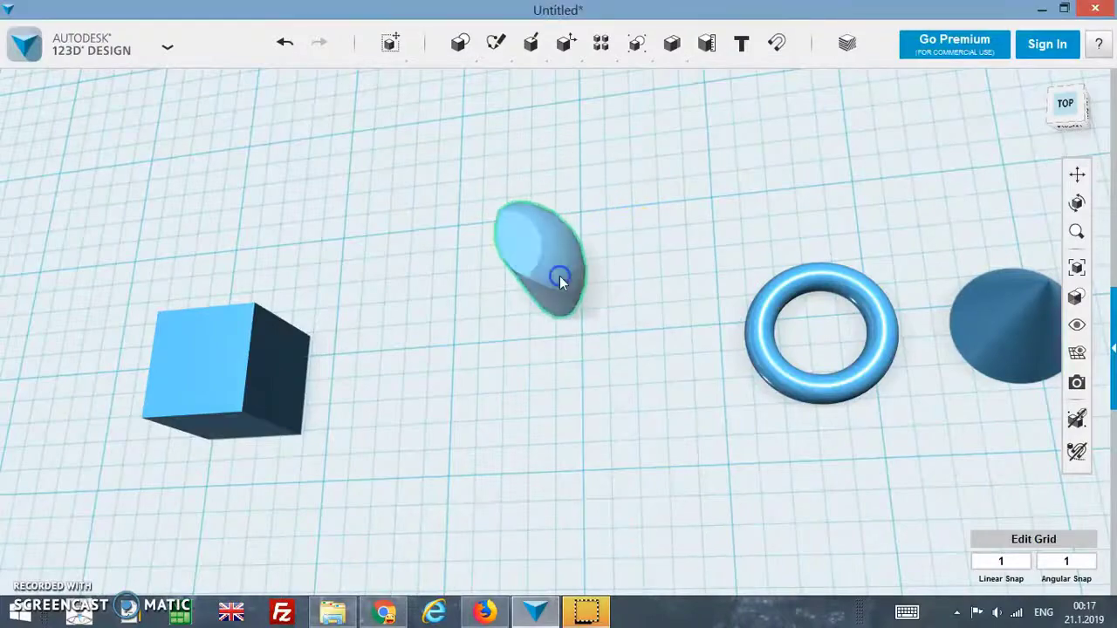
pyautogui.hotkey('ctrl', 'z')
pyautogui.hotkey('ctrl', 'z')
pyautogui.hotkey('ctrl', 'z')
pyautogui.moveTo(614, 229)
pyautogui.mouseDown(button='right')
pyautogui.moveTo(686, 232)
pyautogui.moveTo(673, 239)
pyautogui.mouseUp(button='right')
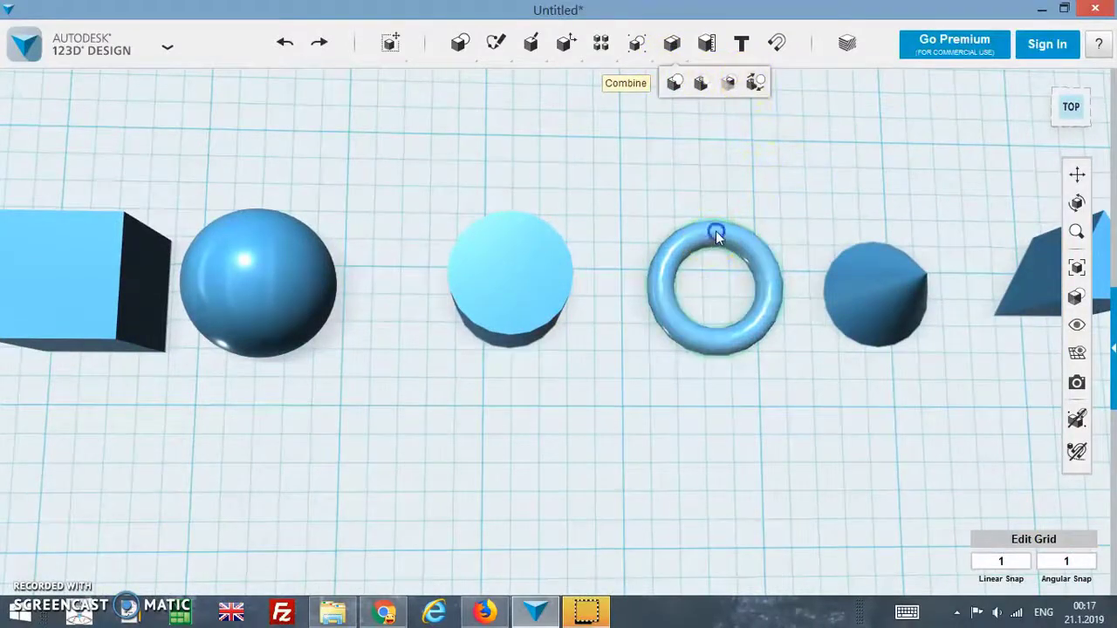
pyautogui.moveTo(715, 231); pyautogui.dragTo(816, 246)
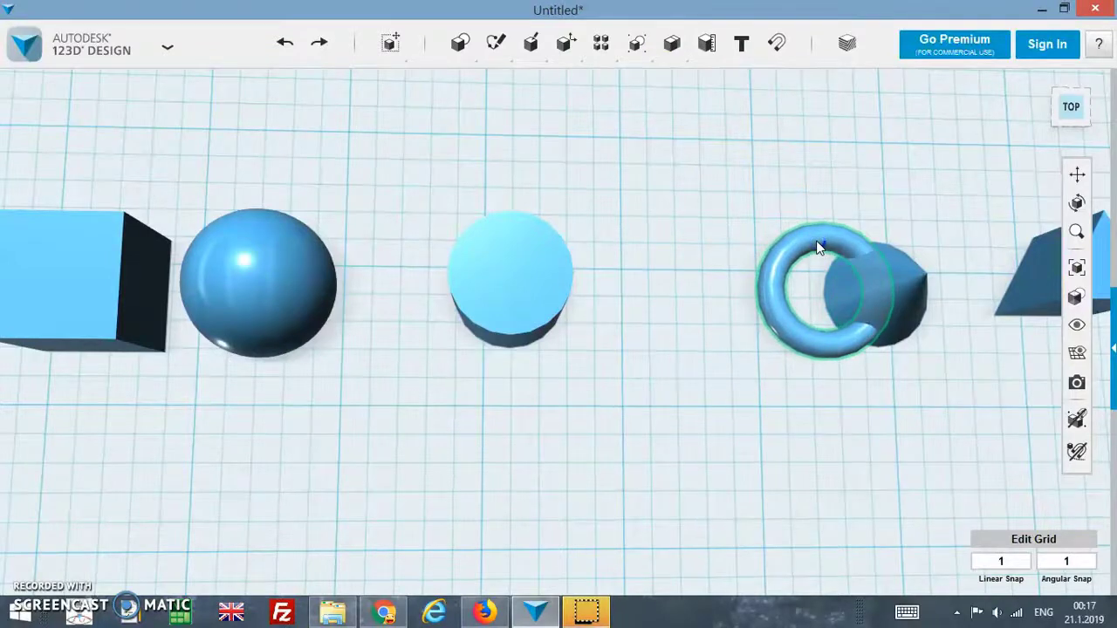
pyautogui.click(815, 241)
pyautogui.moveTo(671, 42)
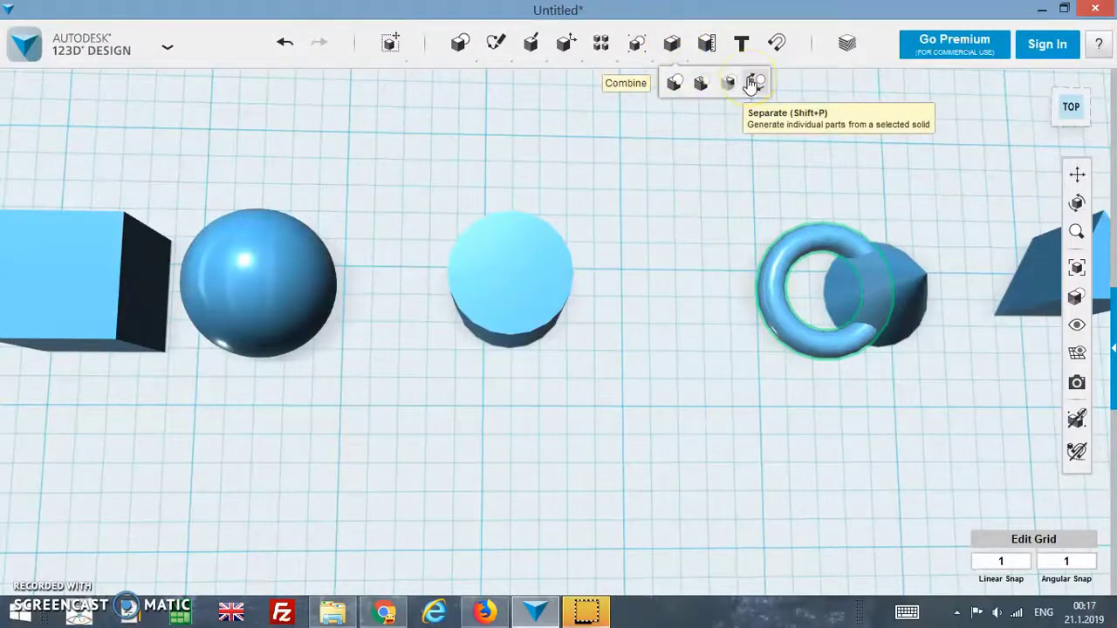
pyautogui.click(753, 83)
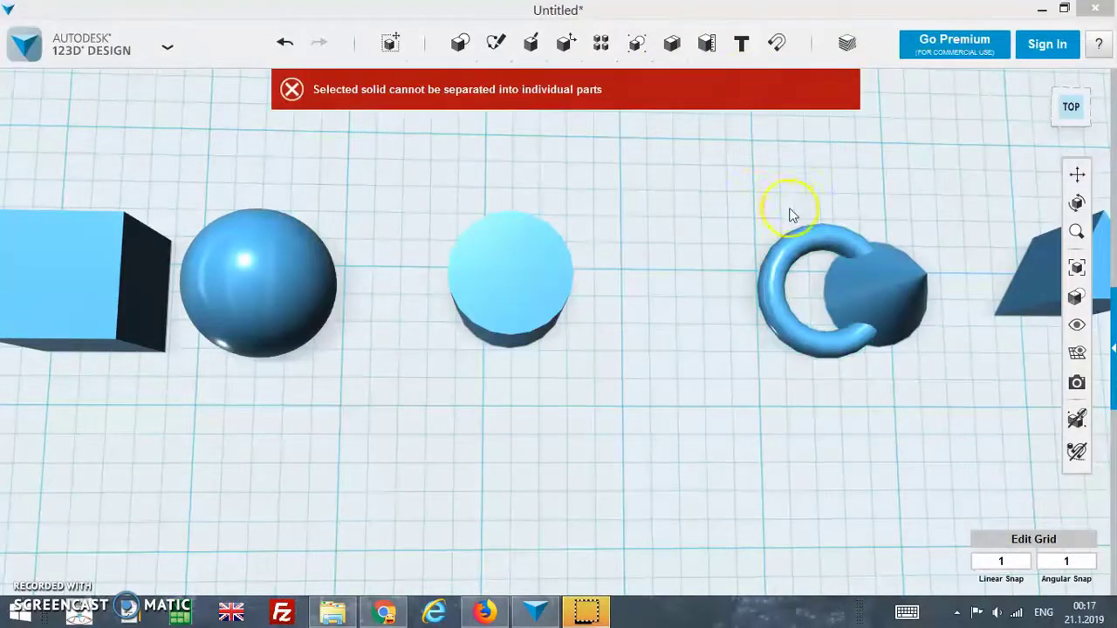
pyautogui.click(786, 246)
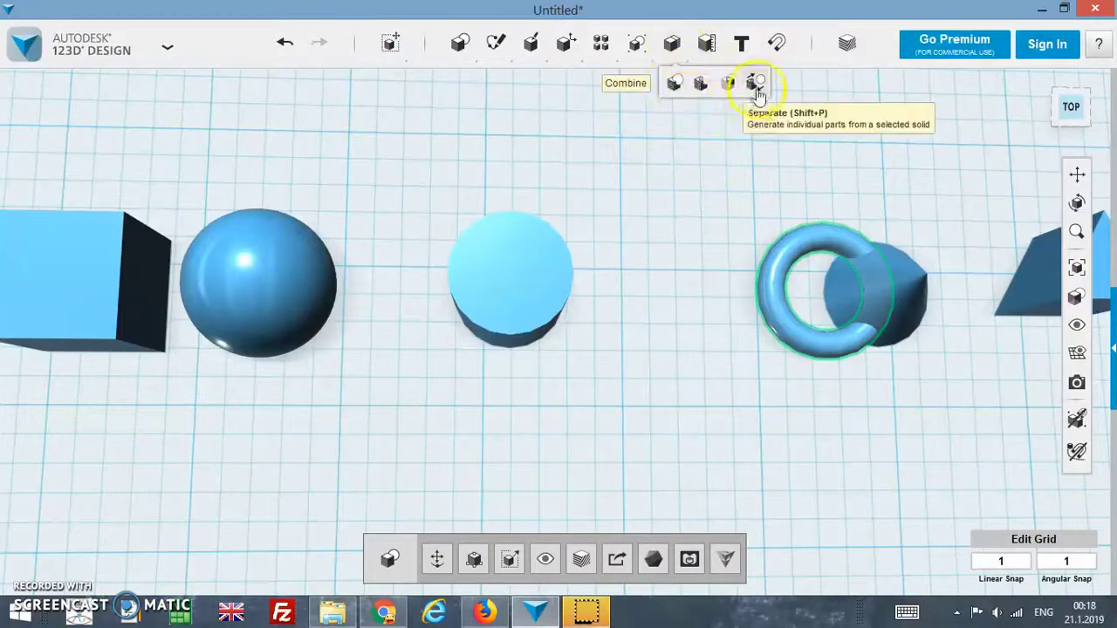
pyautogui.click(756, 85)
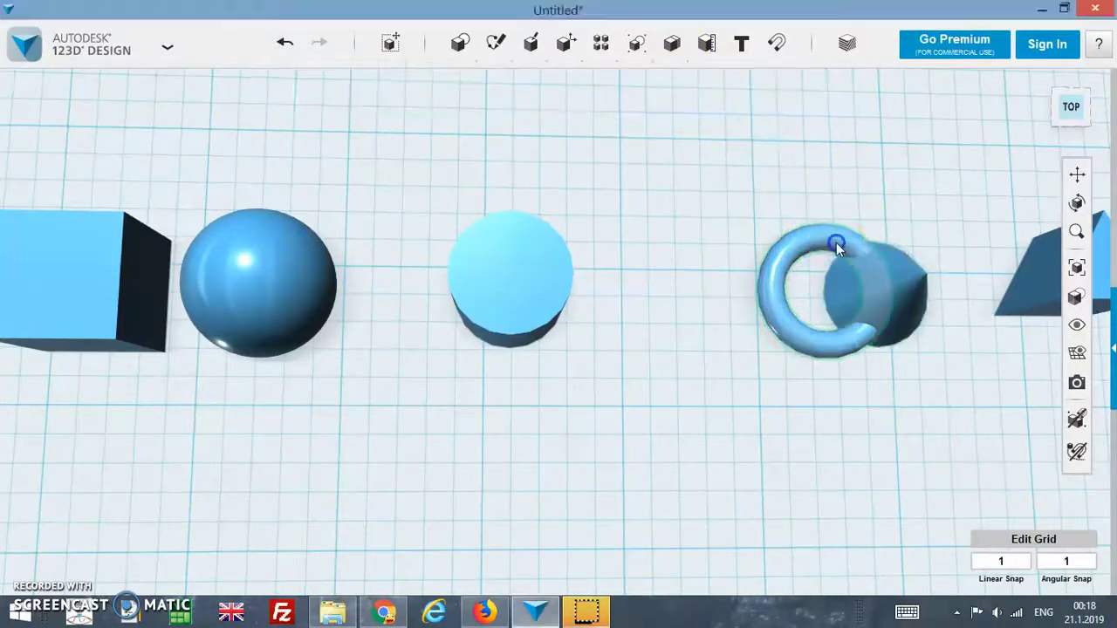
pyautogui.moveTo(672, 43)
pyautogui.click(672, 85)
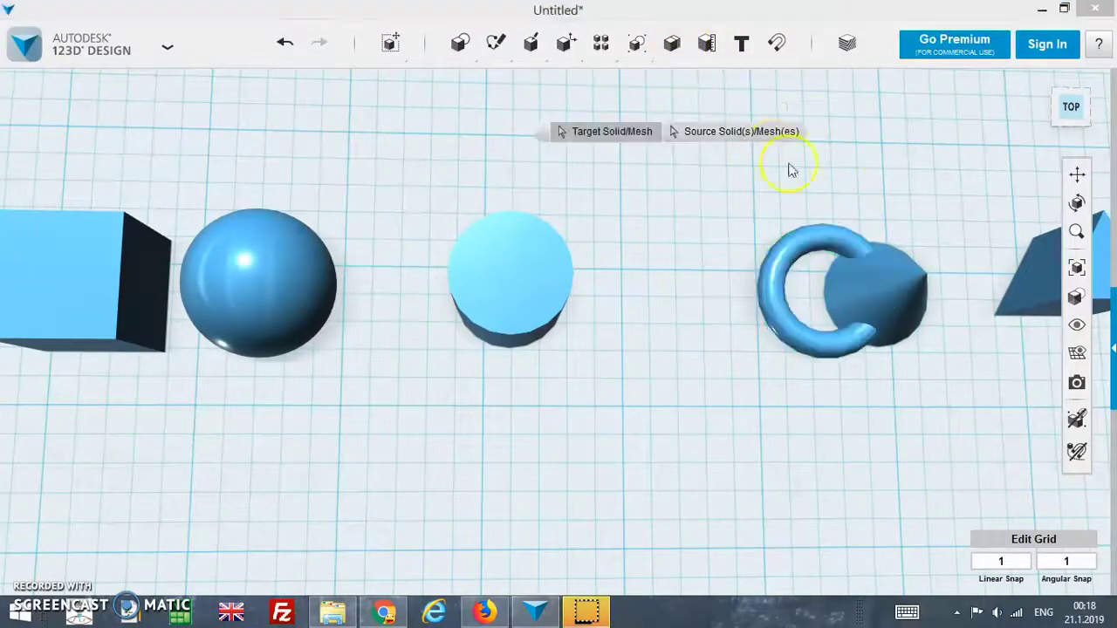
pyautogui.click(767, 277)
pyautogui.click(898, 280)
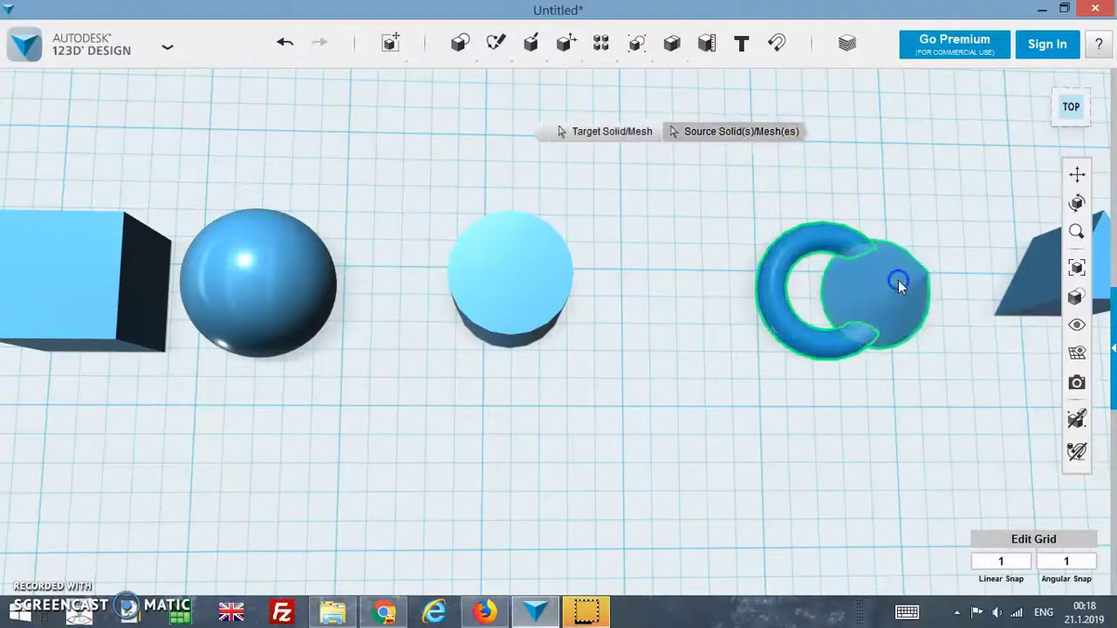
pyautogui.click(869, 194)
pyautogui.moveTo(707, 43)
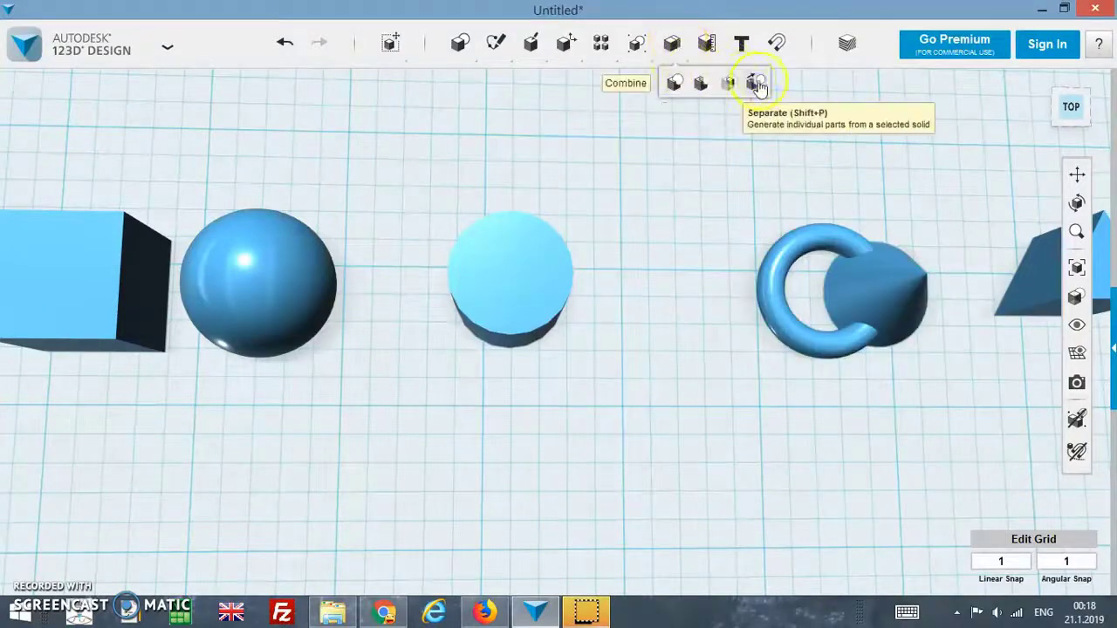
pyautogui.click(756, 85)
pyautogui.click(767, 266)
pyautogui.click(867, 279)
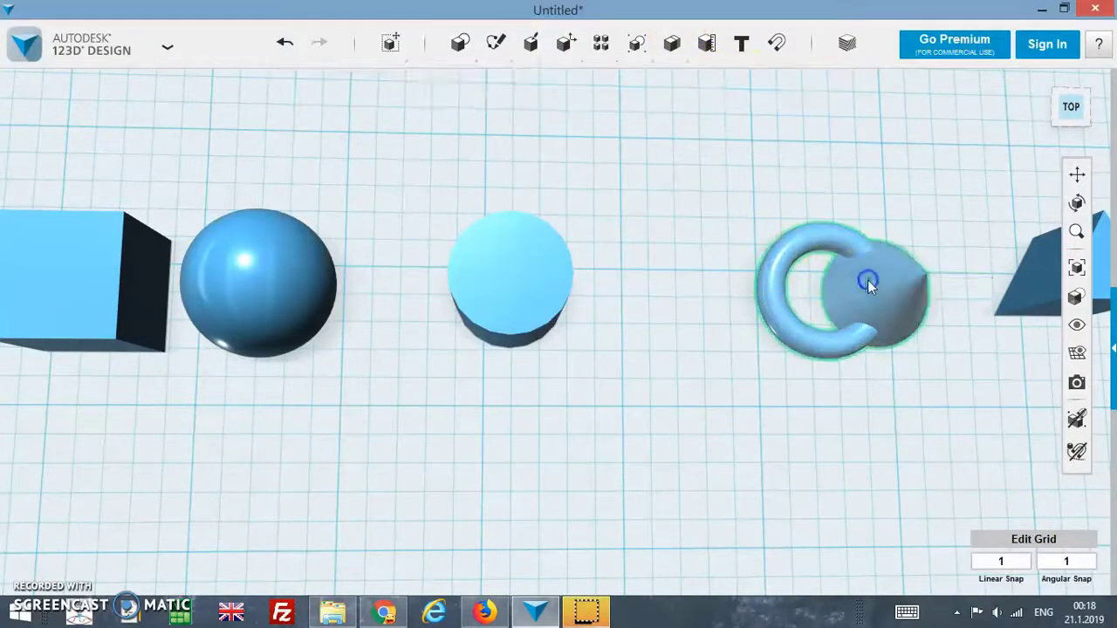
pyautogui.click(740, 237)
pyautogui.hotkey('ctrl', 'z')
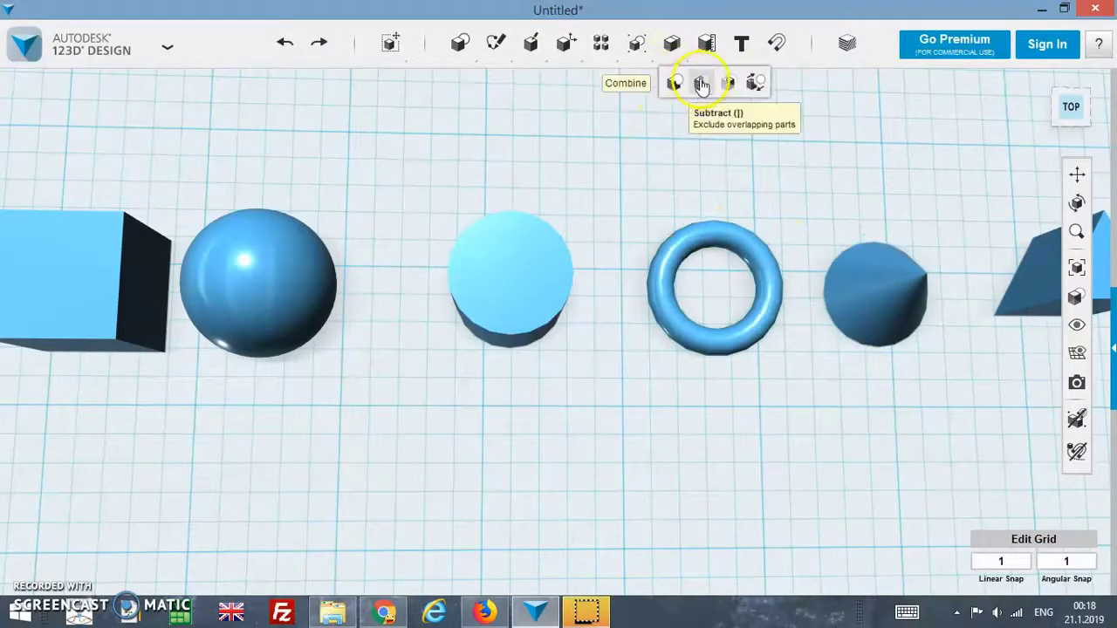
# - Place the cone in the torus centre and scale the torus by factor 1.49477 around its base
pyautogui.moveTo(868, 289); pyautogui.dragTo(692, 293)
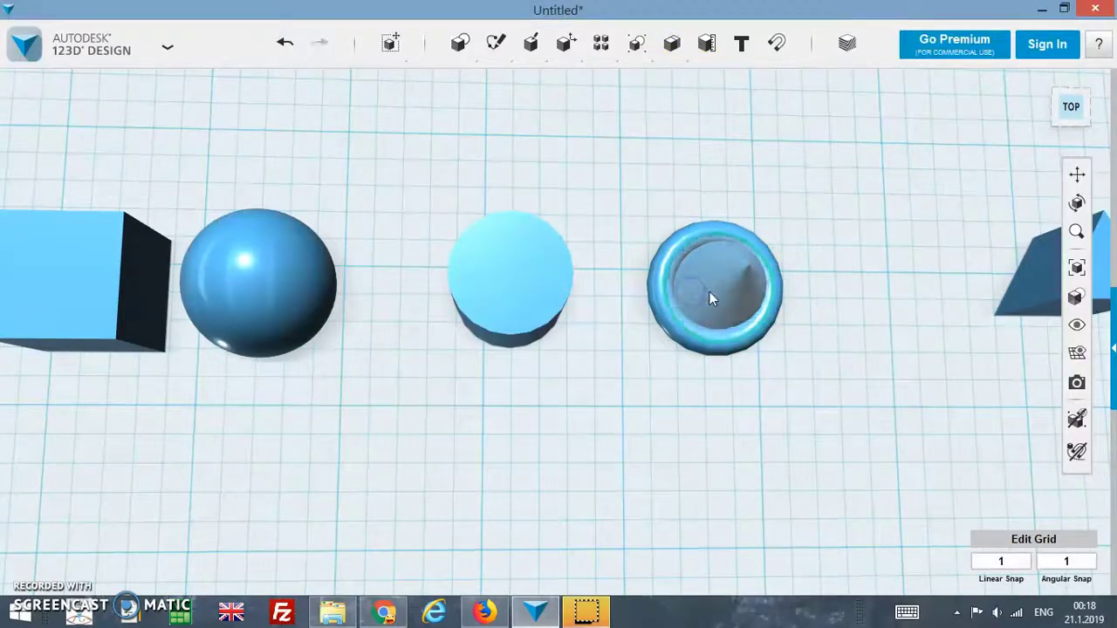
pyautogui.press('s')
pyautogui.moveTo(743, 278); pyautogui.dragTo(789, 278)
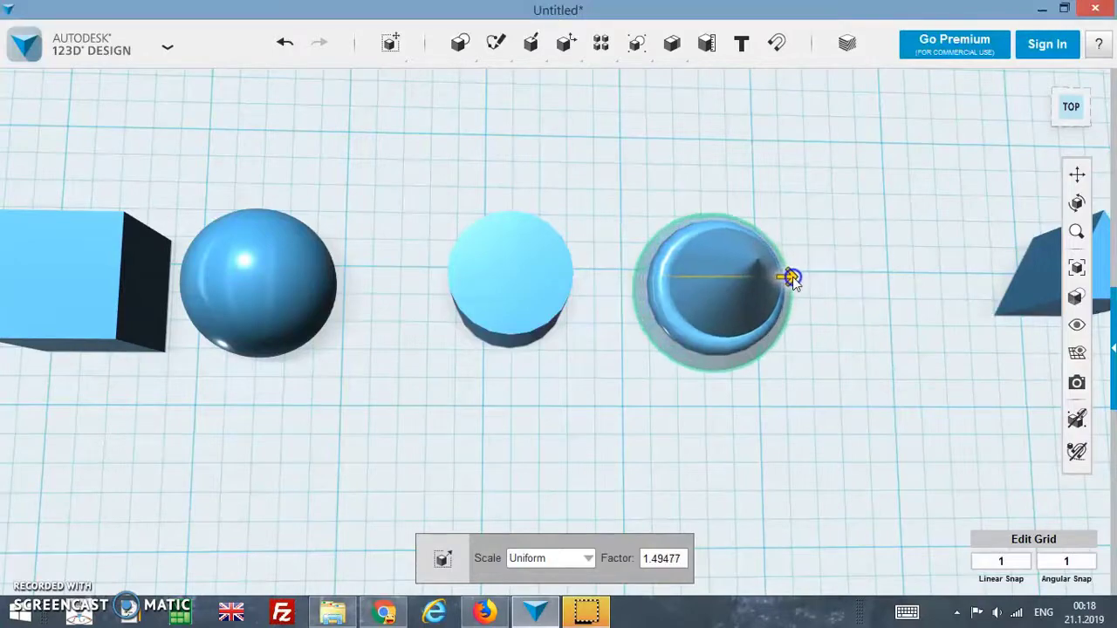
pyautogui.moveTo(867, 269); pyautogui.dragTo(845, 263, button='right')
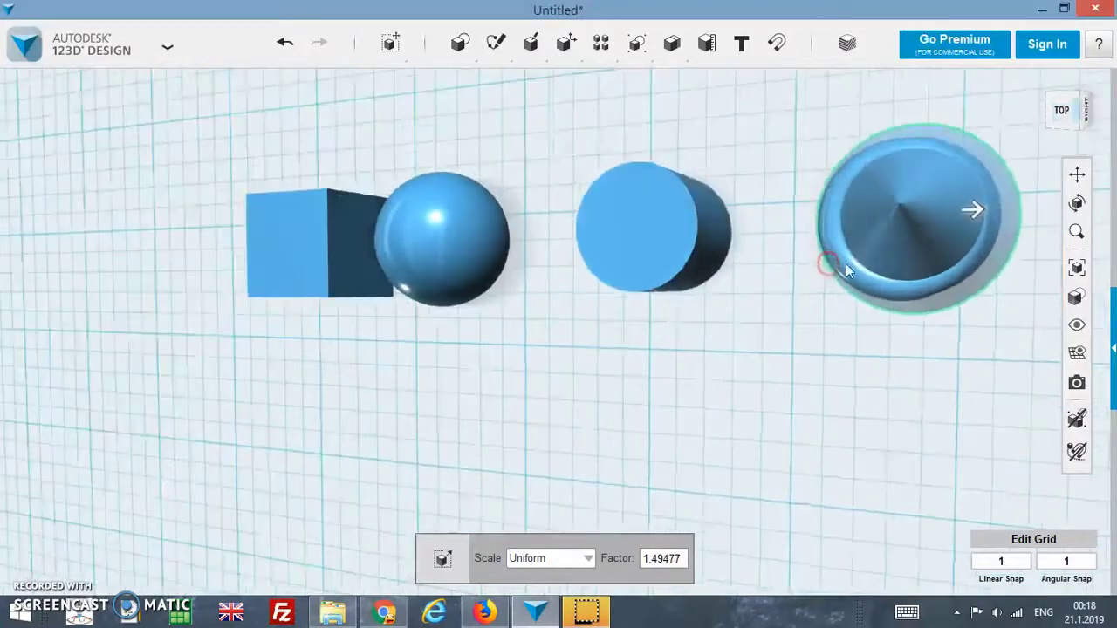
pyautogui.click(799, 283)
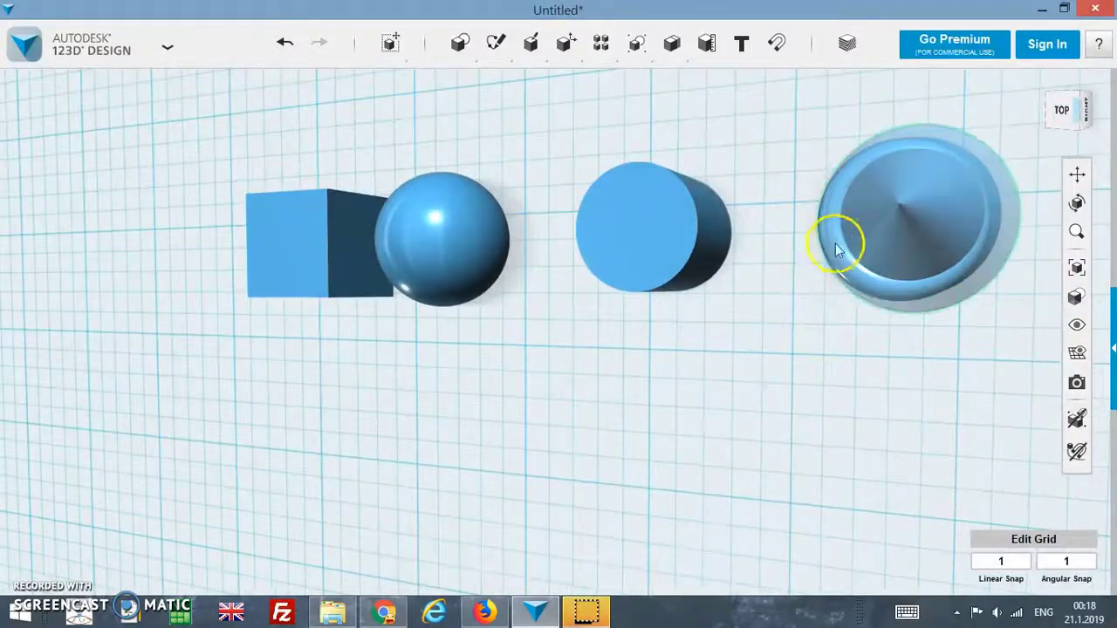
pyautogui.click(827, 243)
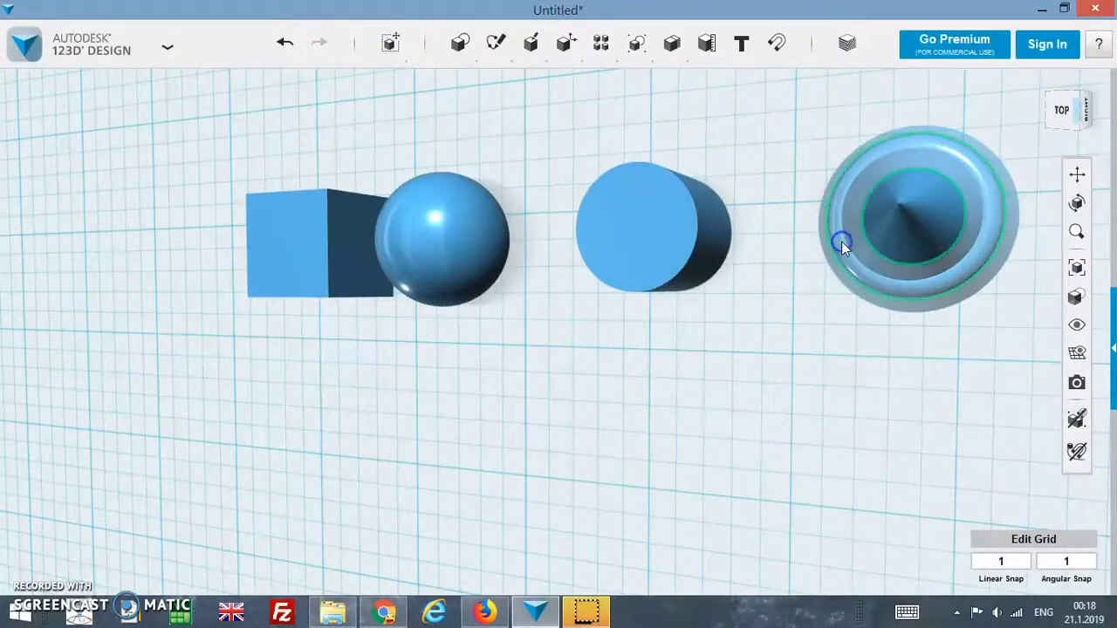
pyautogui.moveTo(841, 241)
pyautogui.mouseDown(button='right')
pyautogui.moveTo(871, 250)
pyautogui.moveTo(870, 266)
pyautogui.mouseUp(button='right')
# - Subtract the torus from the cone, with the cone as target and the torus as source
pyautogui.click(873, 264)
pyautogui.moveTo(671, 42)
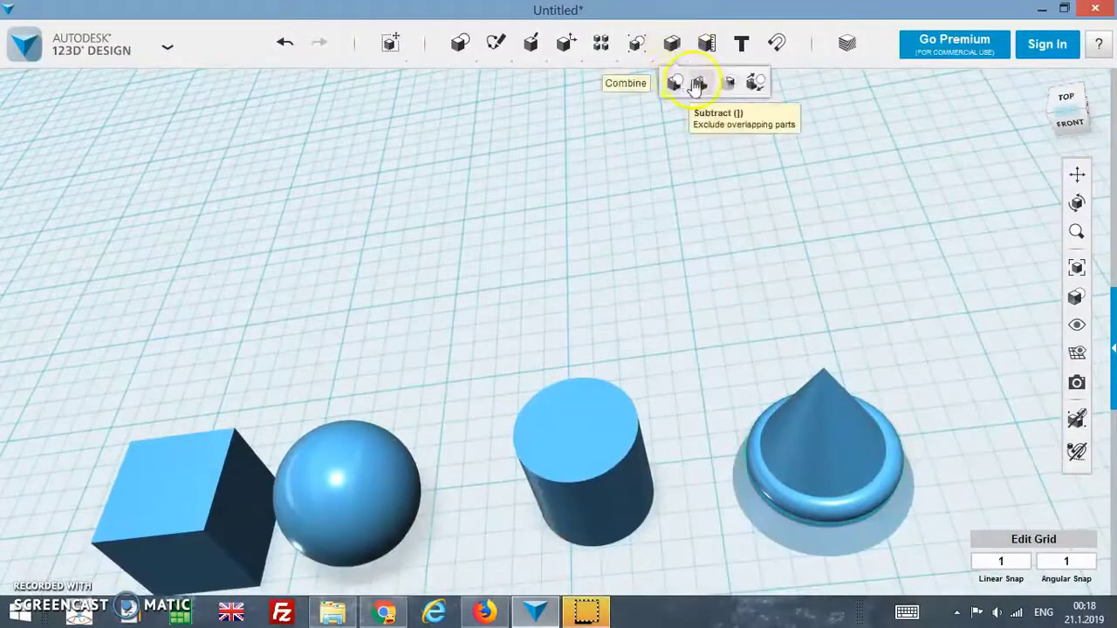
pyautogui.click(699, 85)
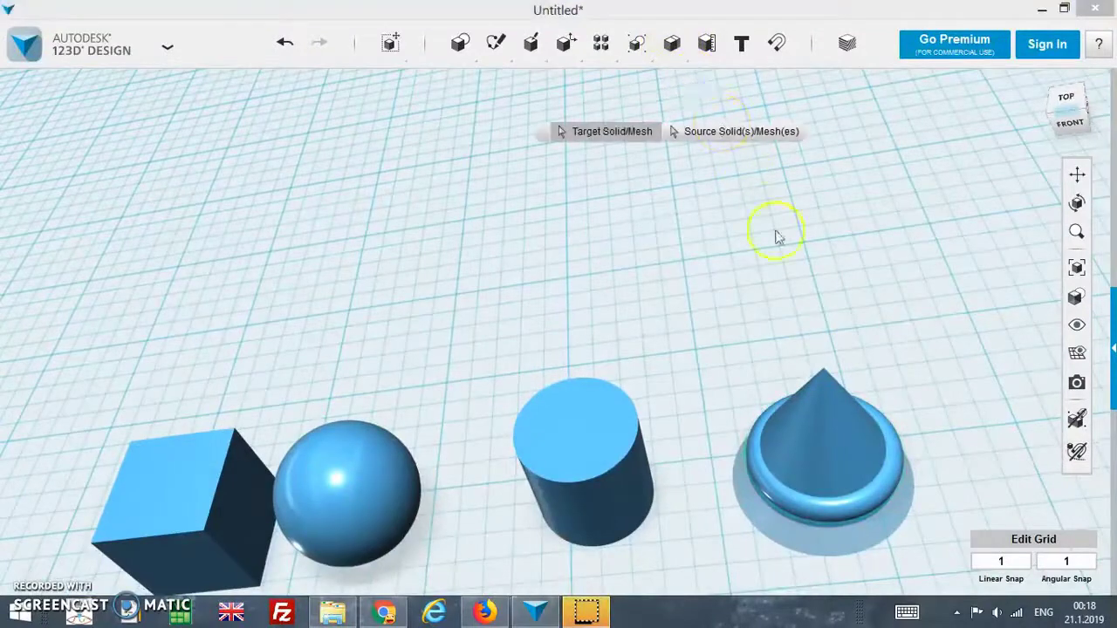
pyautogui.click(826, 424)
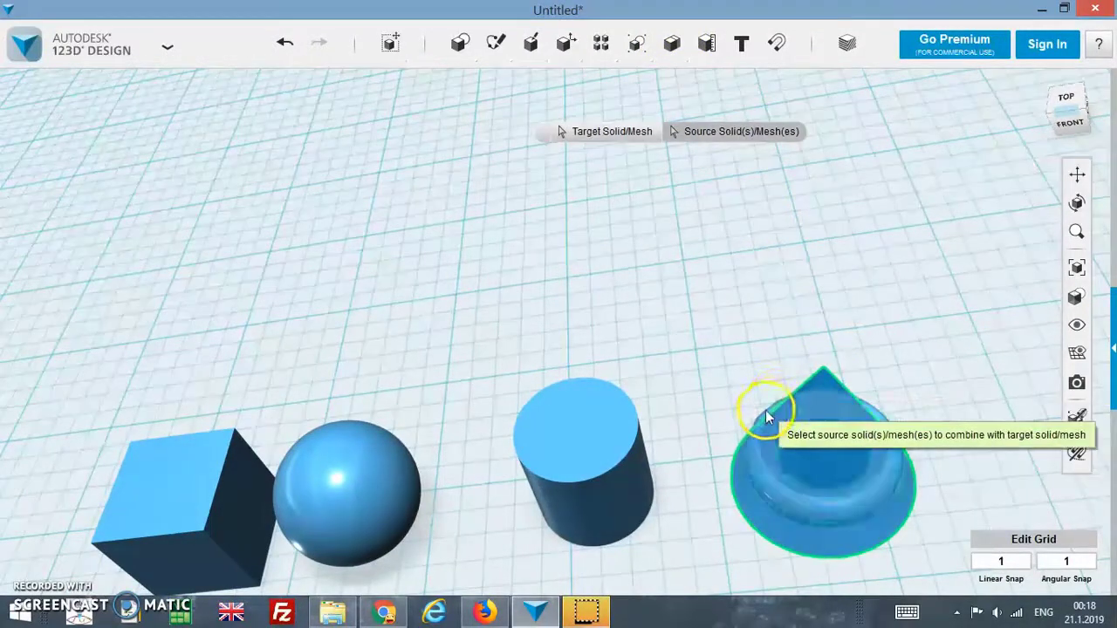
pyautogui.moveTo(760, 414)
pyautogui.mouseDown(button='right')
pyautogui.moveTo(867, 371)
pyautogui.moveTo(872, 386)
pyautogui.mouseUp(button='right')
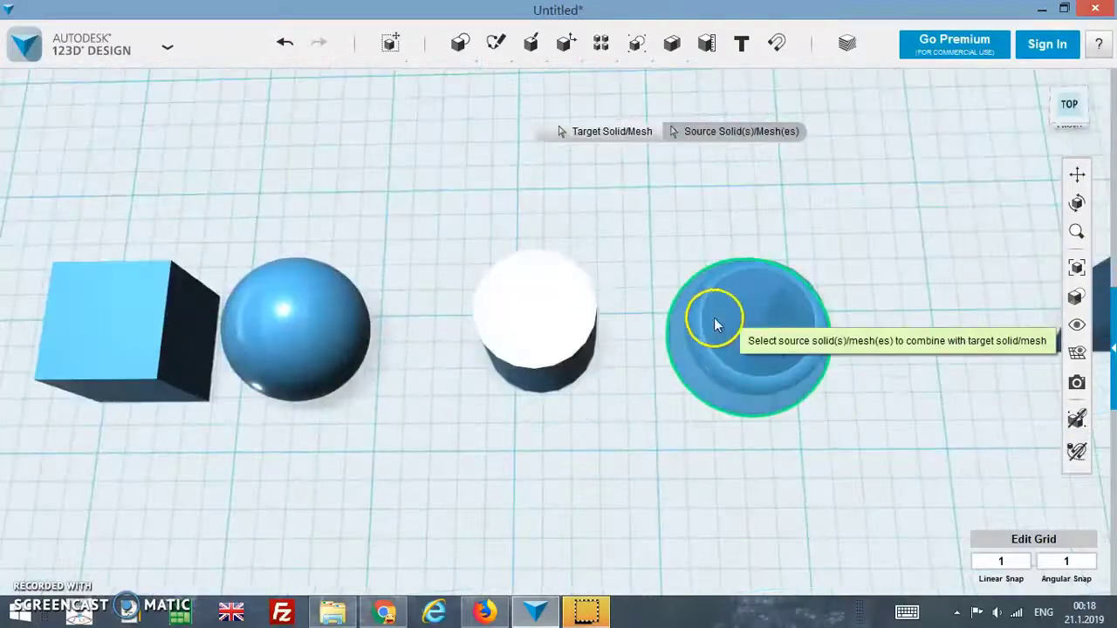
pyautogui.moveTo(695, 324)
pyautogui.mouseDown(button='right')
pyautogui.moveTo(947, 256)
pyautogui.moveTo(913, 262)
pyautogui.moveTo(937, 207)
pyautogui.moveTo(932, 306)
pyautogui.mouseUp(button='right')
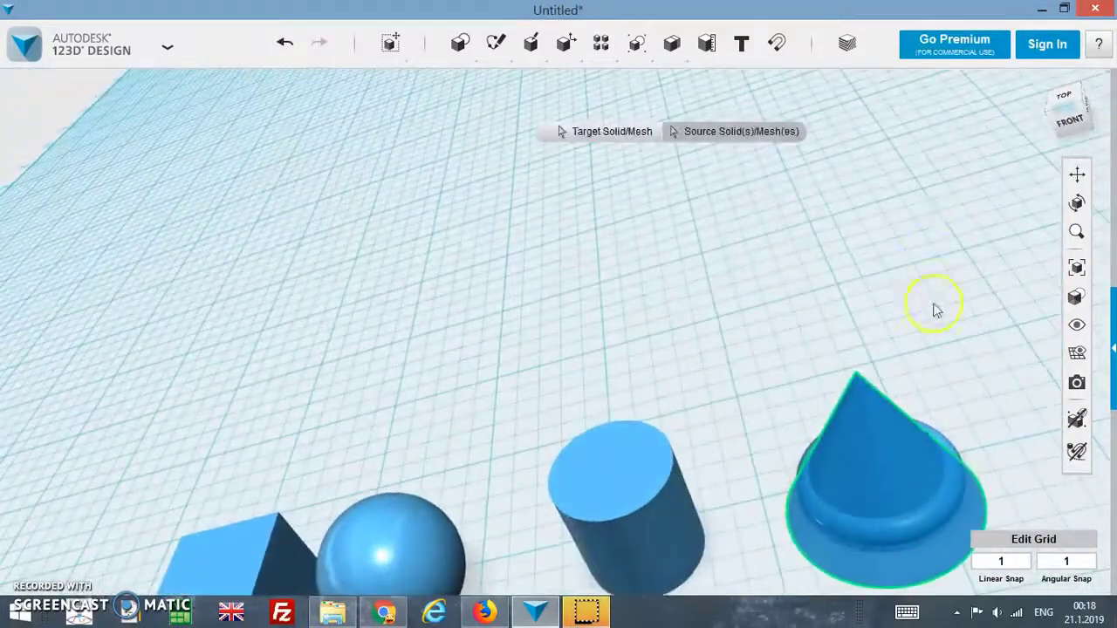
pyautogui.click(946, 444)
pyautogui.click(949, 352)
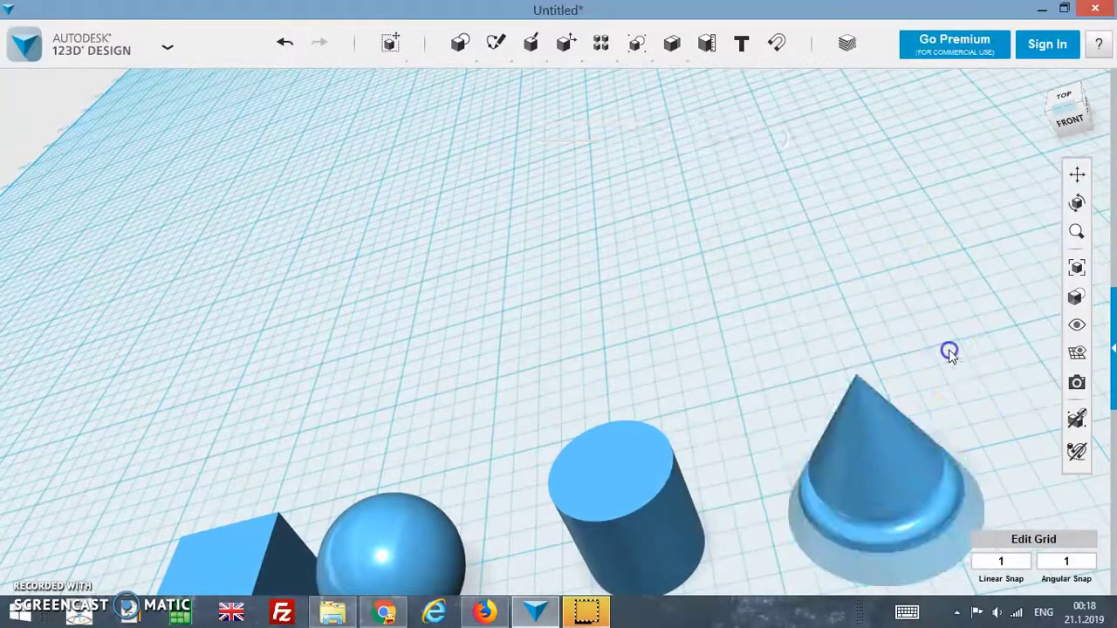
# - Move the combined cone-and-ring shape behind the cylinder
pyautogui.moveTo(948, 349)
pyautogui.mouseDown(button='right')
pyautogui.moveTo(911, 366)
pyautogui.moveTo(1007, 326)
pyautogui.mouseUp(button='right')
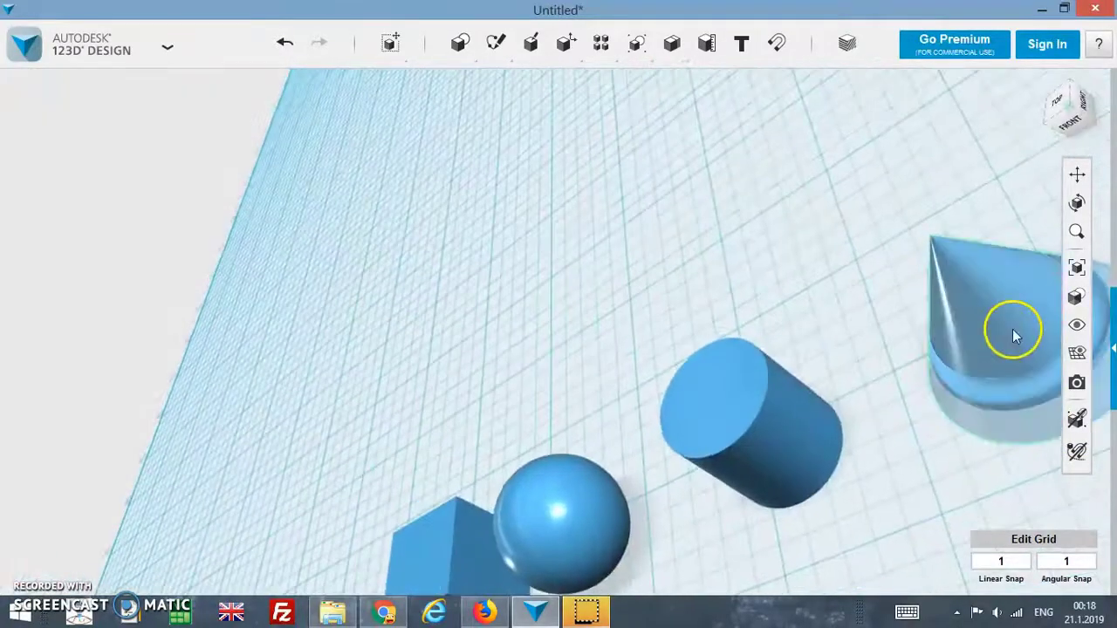
pyautogui.moveTo(1006, 327); pyautogui.dragTo(809, 261)
pyautogui.moveTo(788, 257)
pyautogui.mouseDown(button='right')
pyautogui.moveTo(753, 242)
pyautogui.moveTo(753, 206)
pyautogui.moveTo(822, 183)
pyautogui.moveTo(882, 276)
pyautogui.moveTo(929, 263)
pyautogui.moveTo(972, 270)
pyautogui.moveTo(960, 259)
pyautogui.moveTo(857, 276)
pyautogui.mouseUp(button='right')
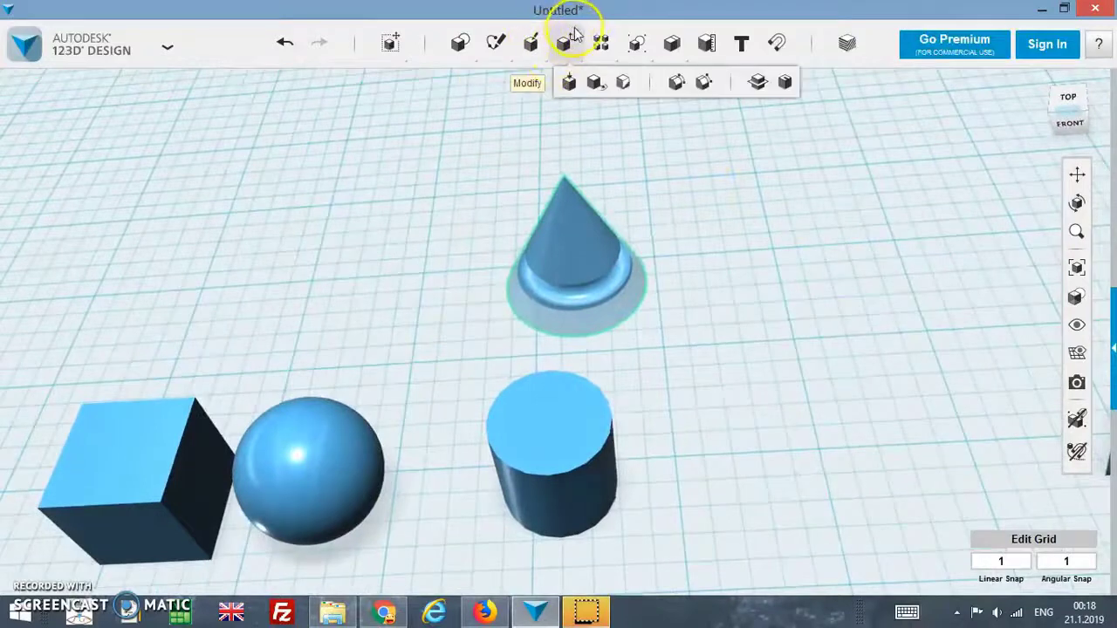
pyautogui.moveTo(565, 43)
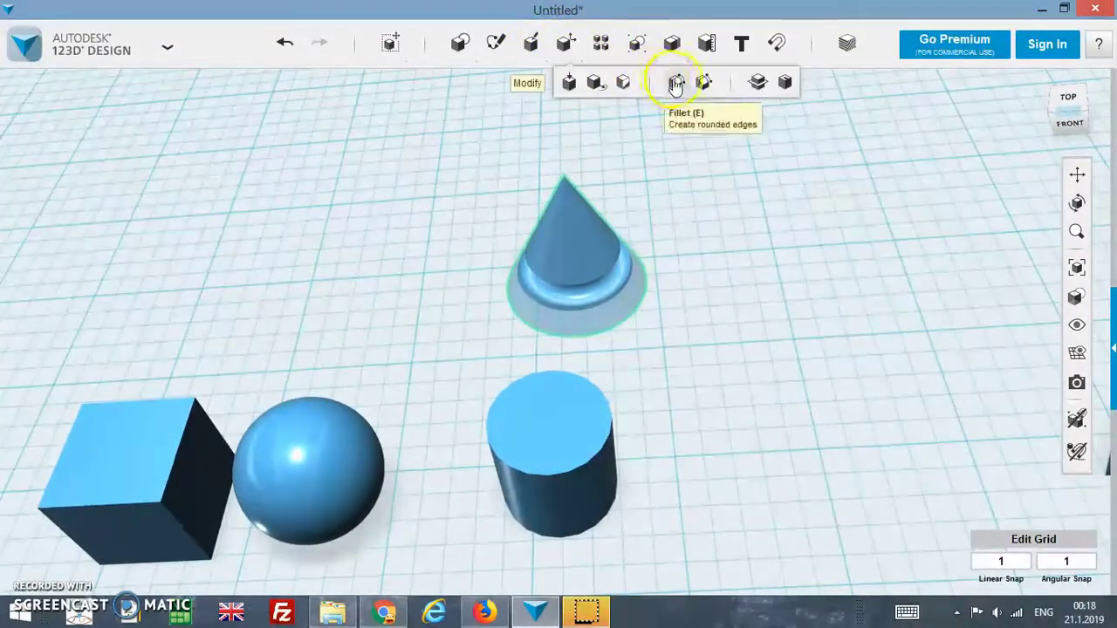
# - Fillet the edge where the cone meets its ring base with radius 0.5
pyautogui.click(676, 81)
pyautogui.click(601, 271)
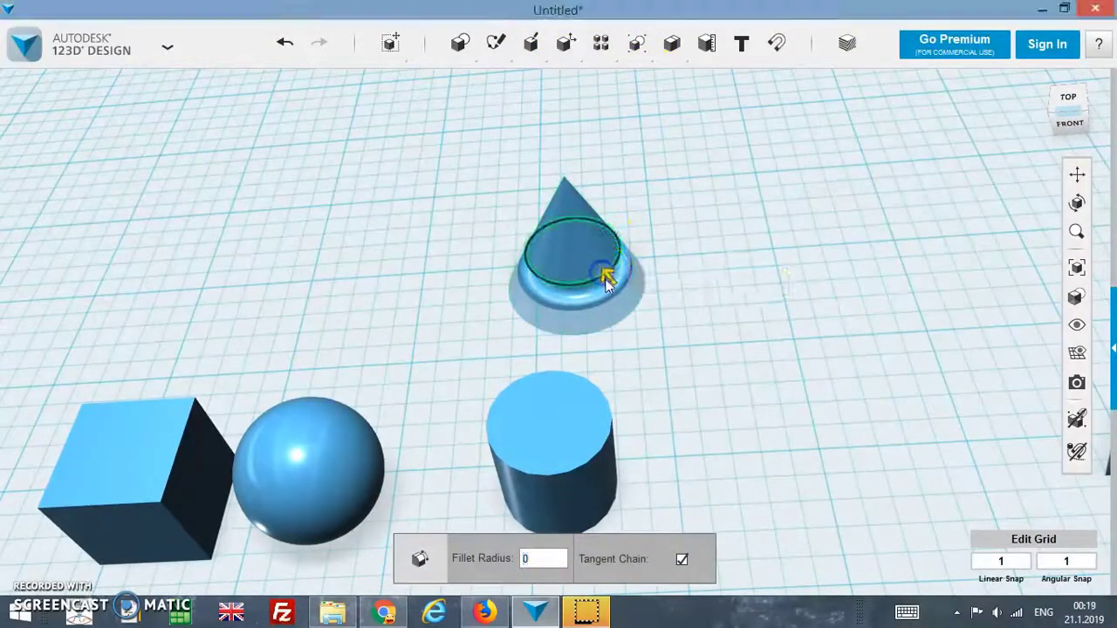
pyautogui.moveTo(601, 271); pyautogui.dragTo(604, 276)
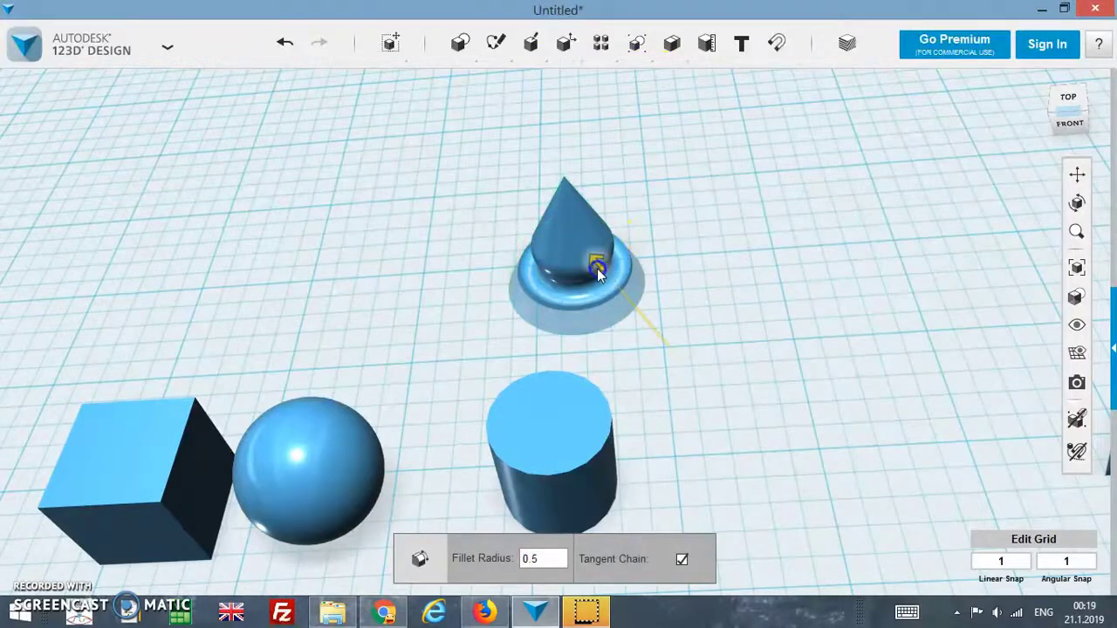
pyautogui.click(700, 272)
pyautogui.click(583, 274)
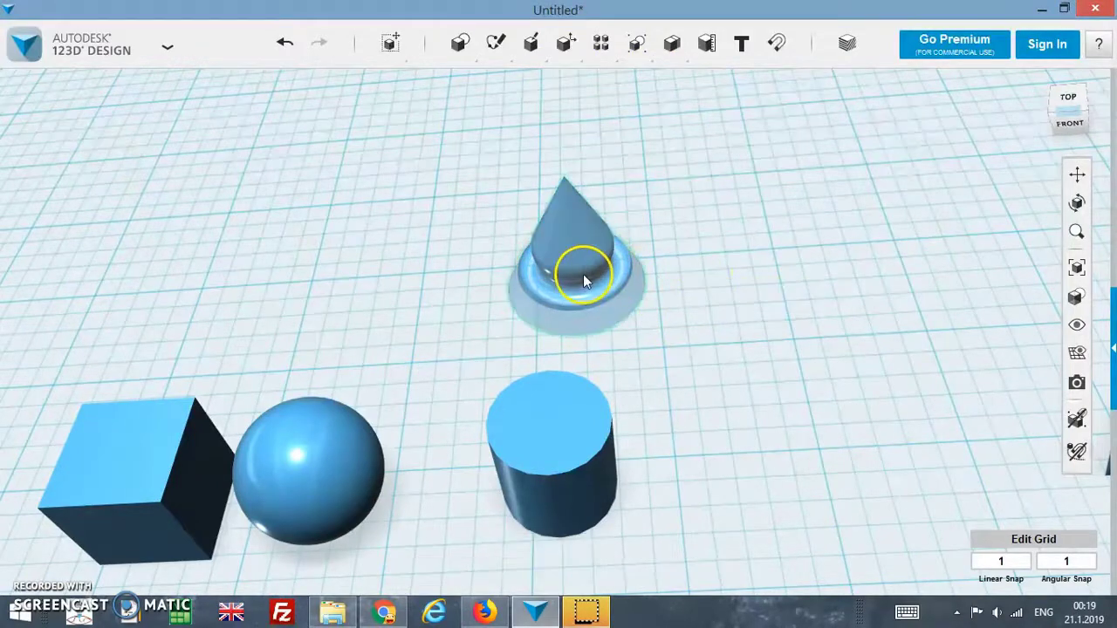
# - Press/pull the cylinder's top face to make it 3.00 cm tall
pyautogui.click(543, 425)
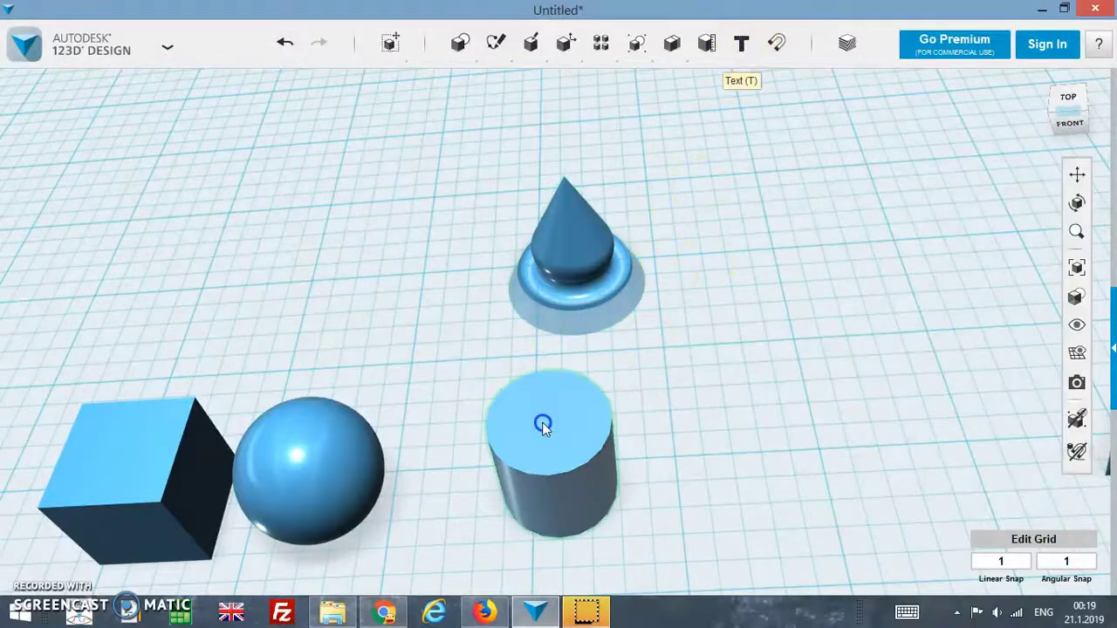
pyautogui.moveTo(600, 43)
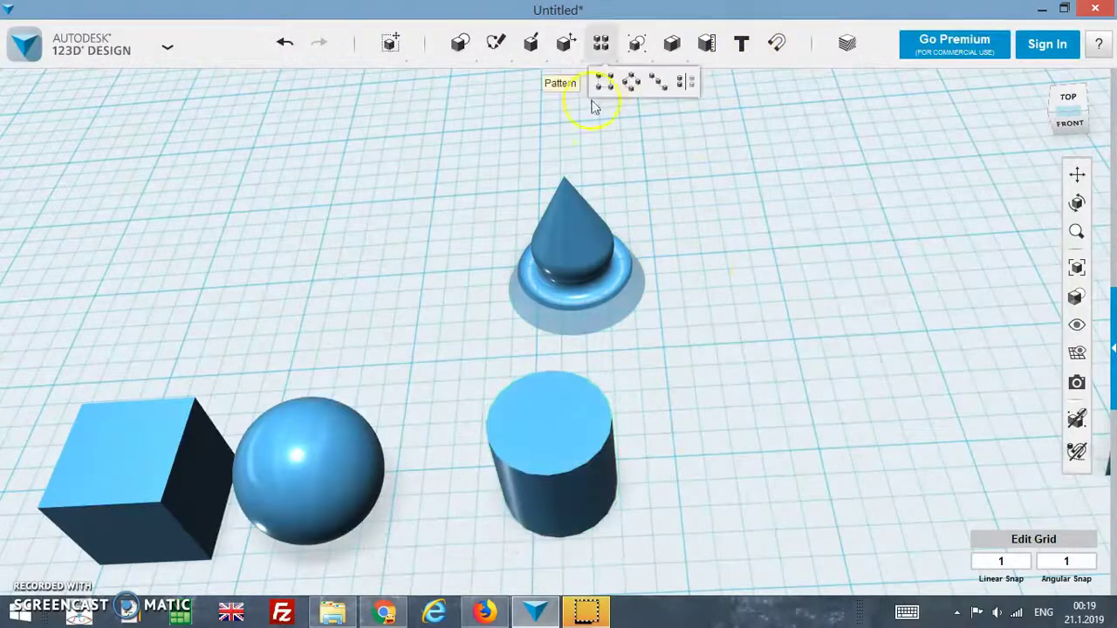
pyautogui.click(498, 79)
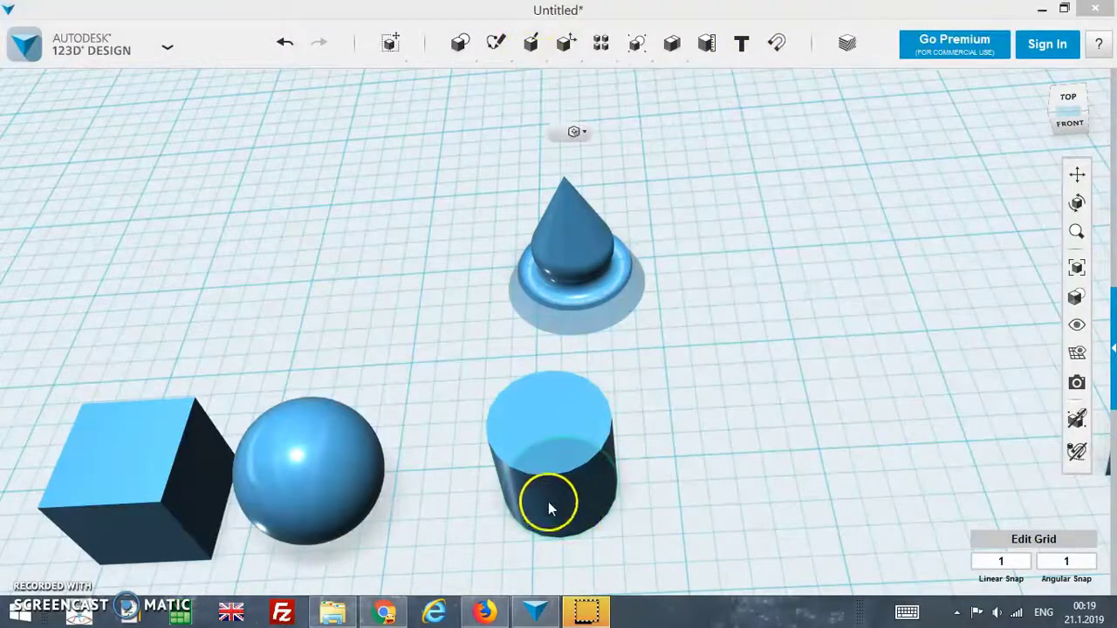
pyautogui.click(533, 437)
pyautogui.moveTo(526, 428); pyautogui.dragTo(517, 349)
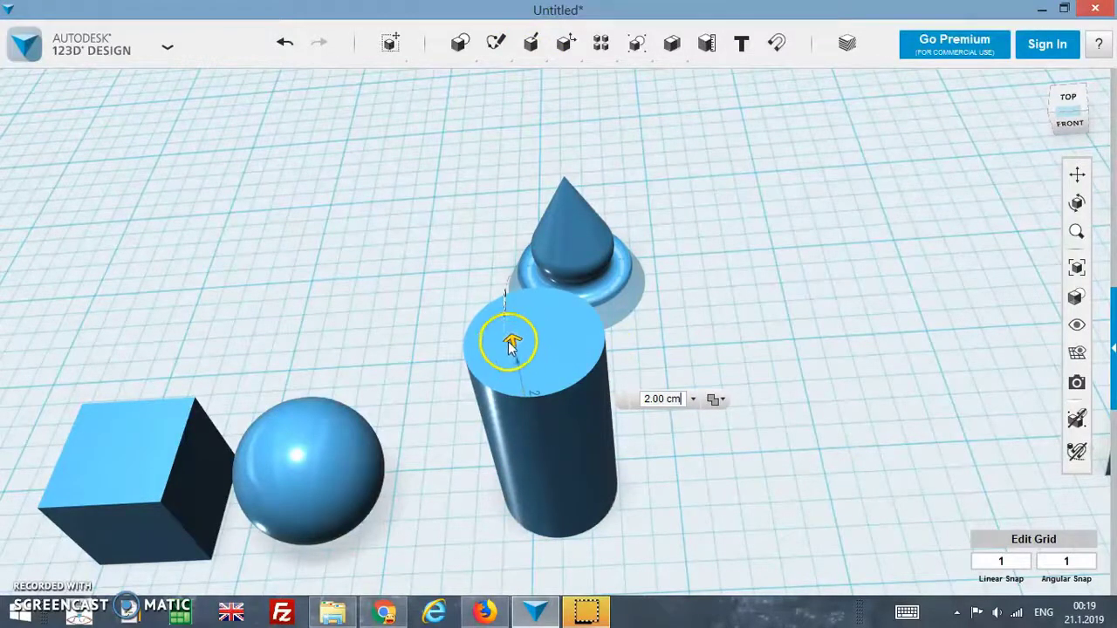
pyautogui.moveTo(510, 334); pyautogui.dragTo(501, 297)
pyautogui.click(748, 279)
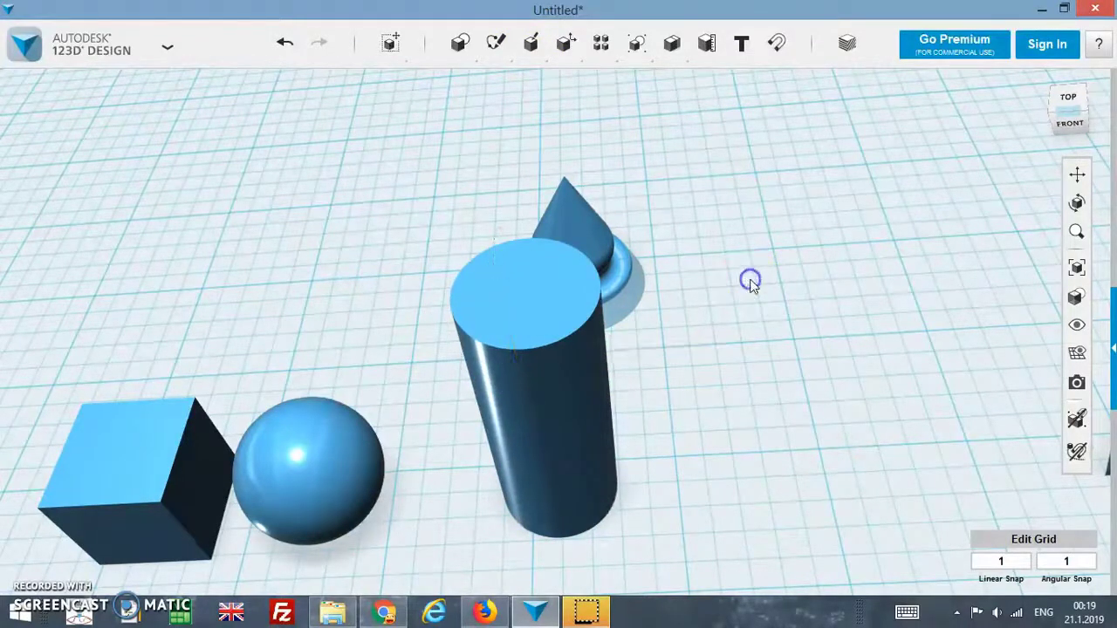
pyautogui.click(530, 297)
# - Scale the whole cylinder down uniformly to factor 0.5863
pyautogui.click(515, 315)
pyautogui.moveTo(390, 42)
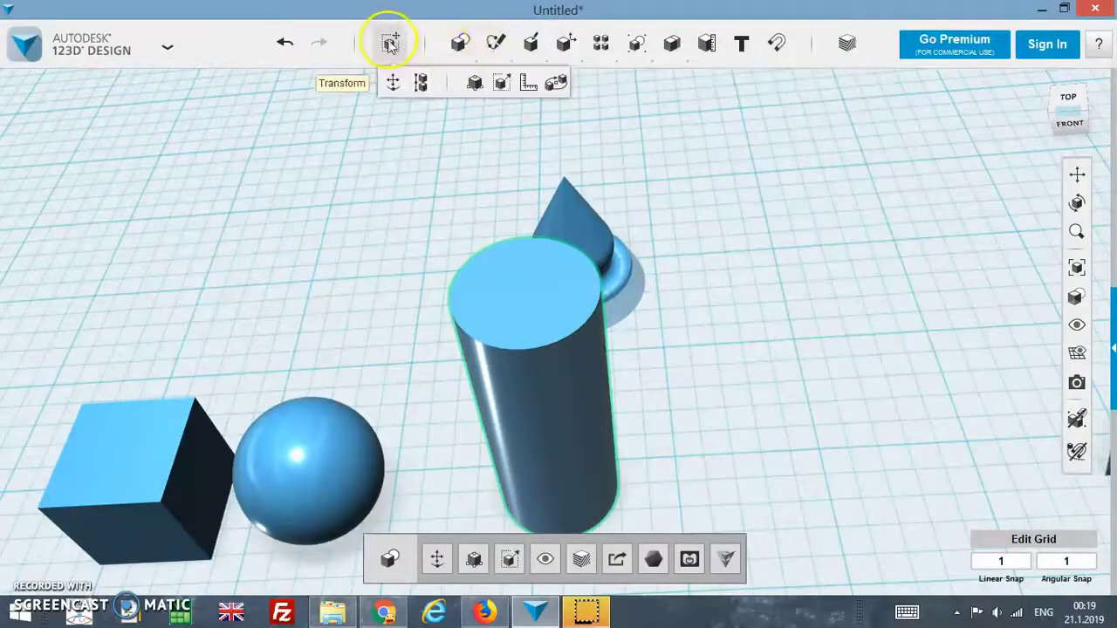
pyautogui.click(499, 82)
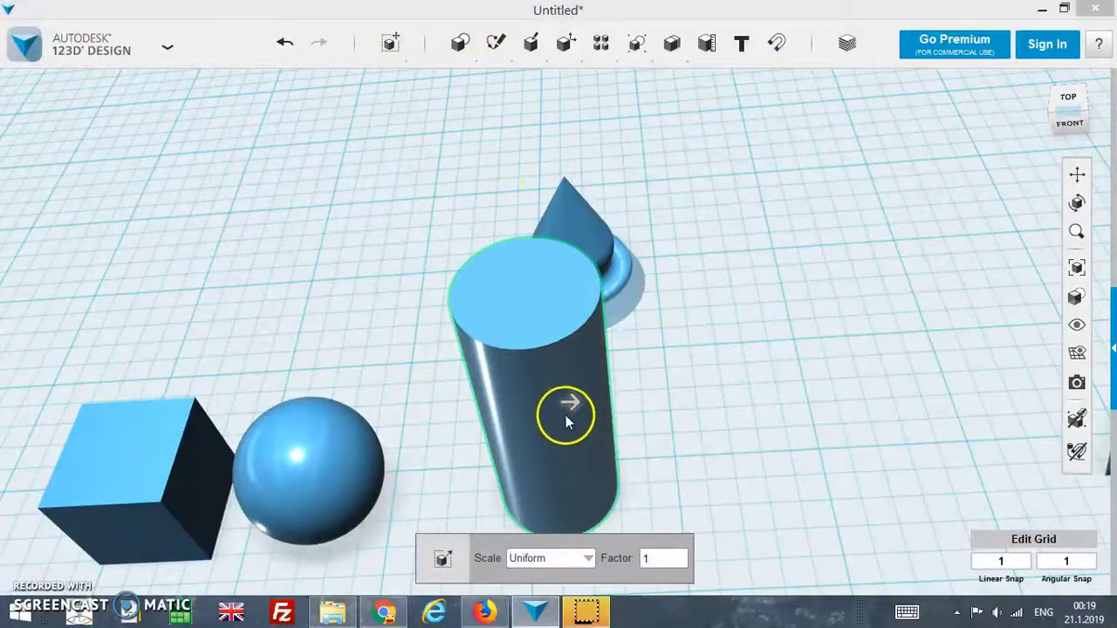
pyautogui.moveTo(565, 416); pyautogui.dragTo(543, 399)
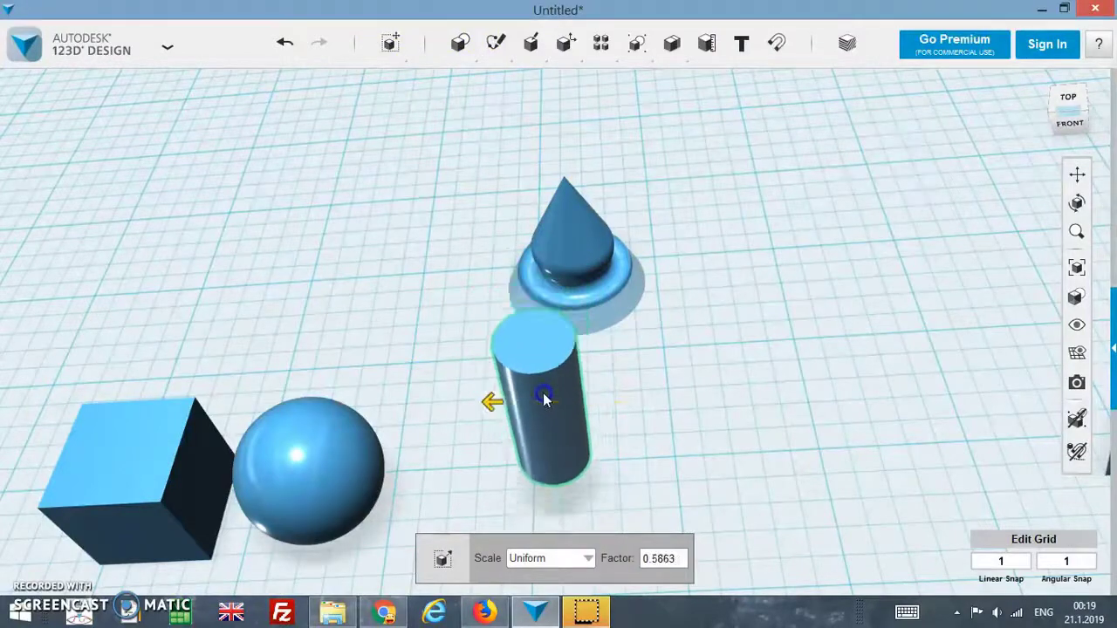
pyautogui.moveTo(693, 357); pyautogui.dragTo(649, 248, button='right')
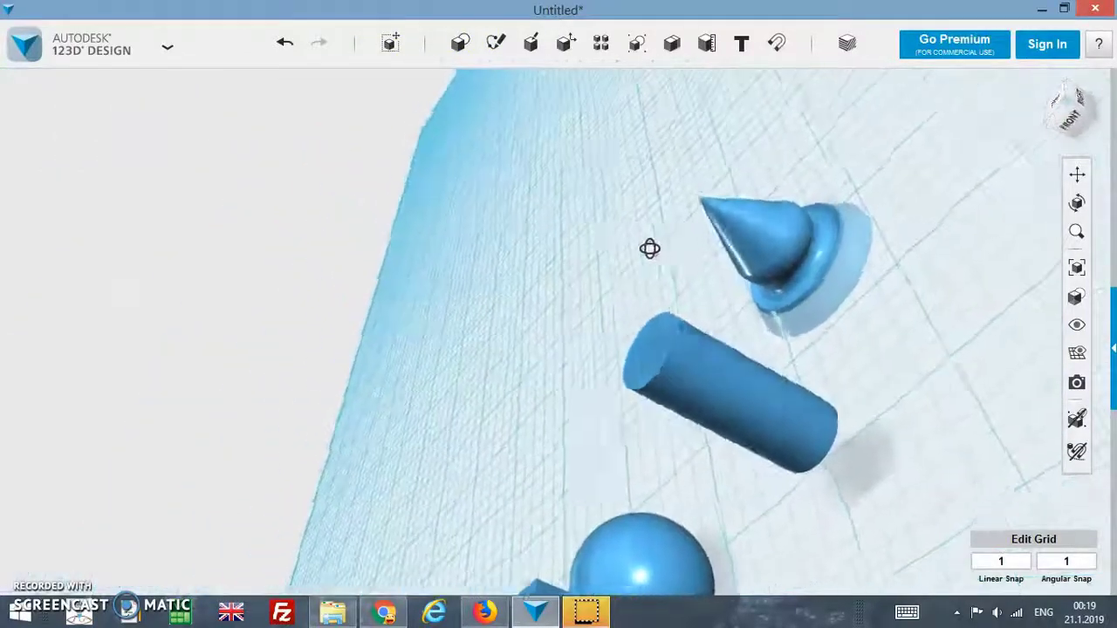
# - Slide the cone 4 cm along its axis toward the cylinder
pyautogui.moveTo(805, 197); pyautogui.dragTo(737, 223)
pyautogui.hotkey('ctrl', 't')
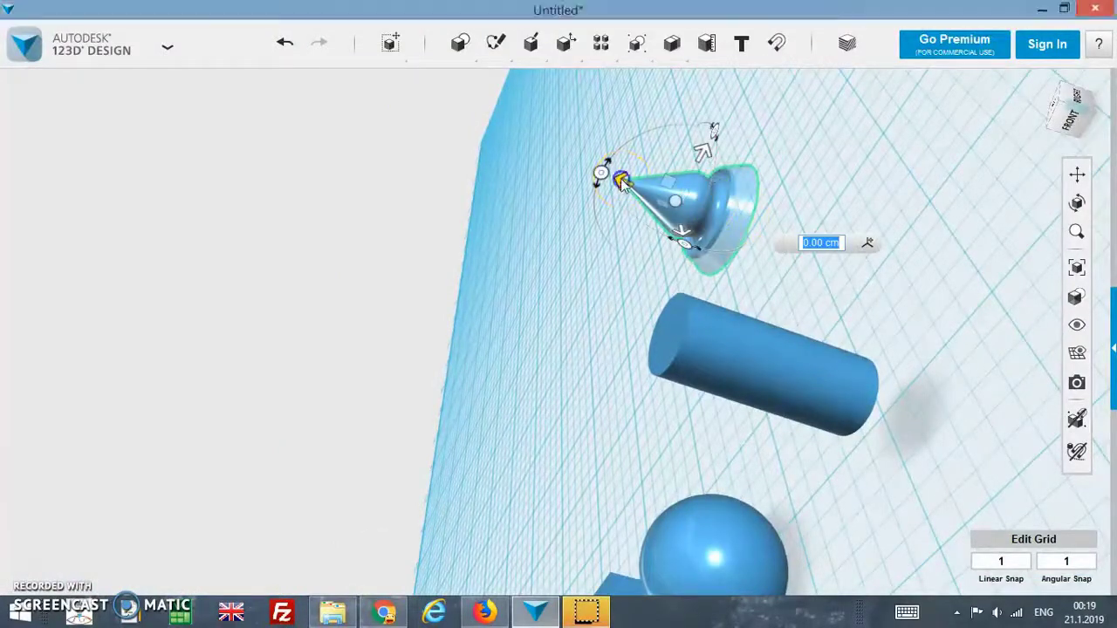
pyautogui.moveTo(622, 181); pyautogui.dragTo(448, 212)
pyautogui.moveTo(756, 200); pyautogui.dragTo(664, 140, button='right')
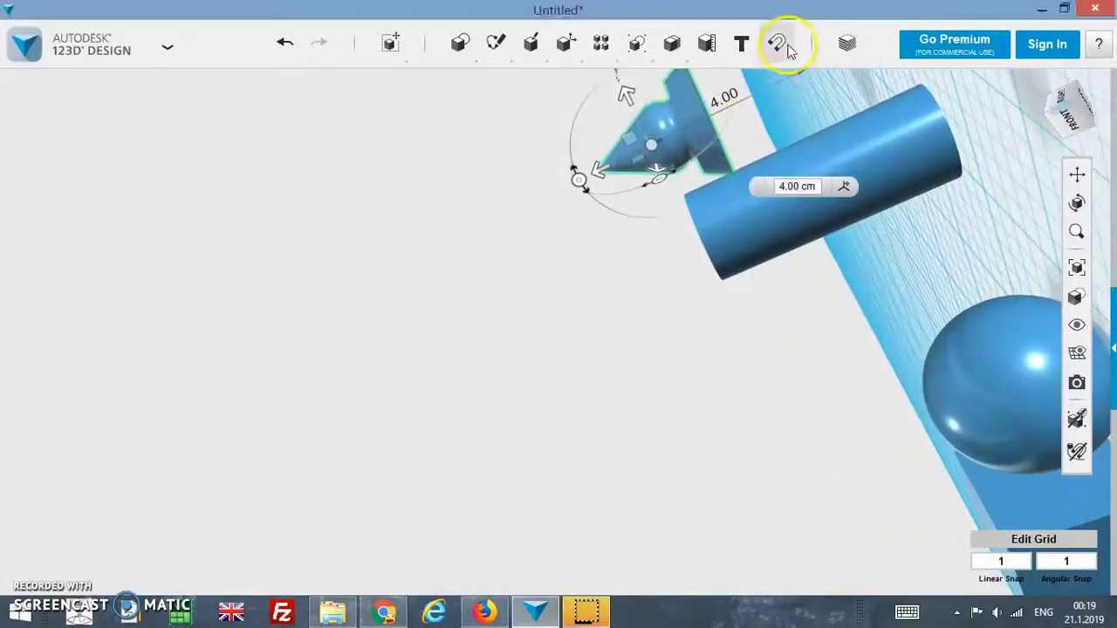
pyautogui.click(774, 117)
pyautogui.moveTo(773, 117); pyautogui.dragTo(768, 120, button='right')
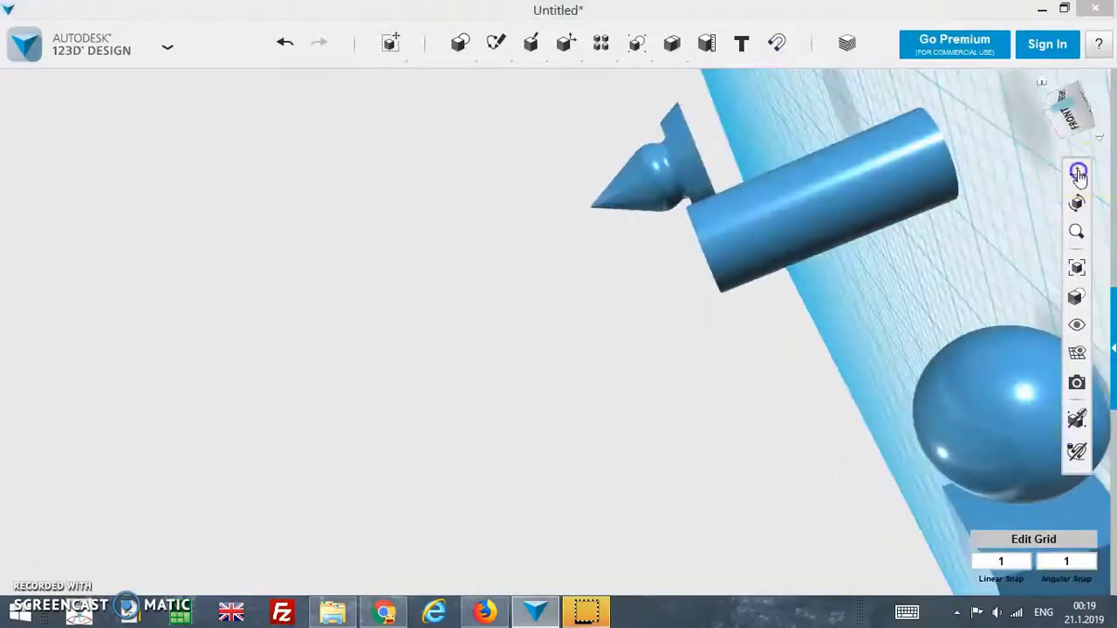
pyautogui.click(1078, 174)
pyautogui.moveTo(773, 117)
pyautogui.mouseDown()
pyautogui.moveTo(781, 494)
pyautogui.moveTo(794, 304)
pyautogui.mouseUp()
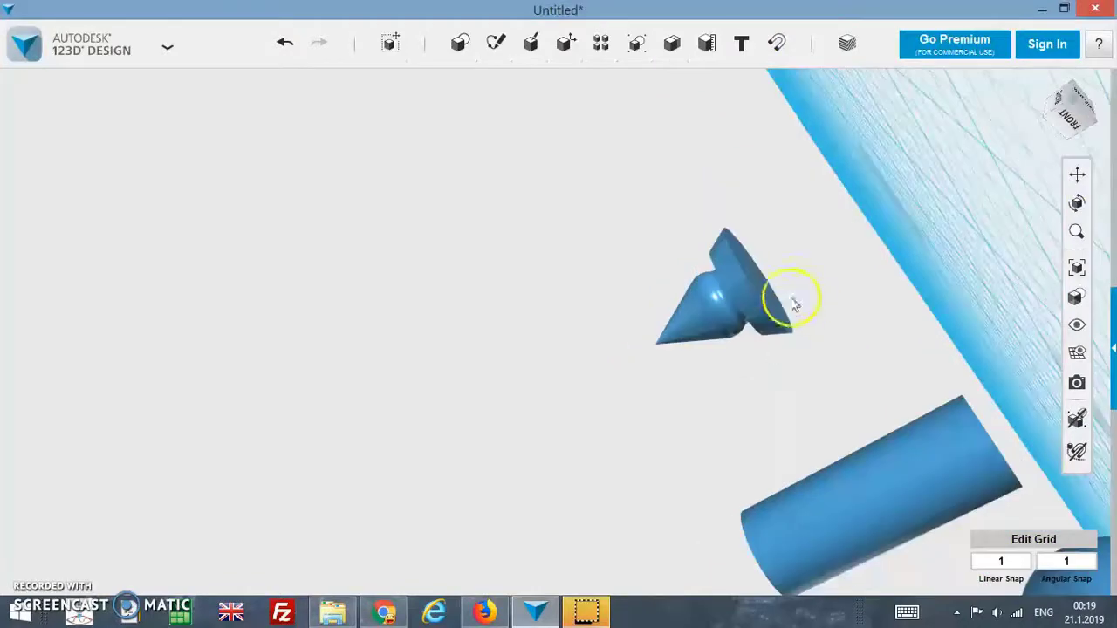
pyautogui.moveTo(846, 357)
pyautogui.mouseDown(button='right')
pyautogui.moveTo(979, 331)
pyautogui.moveTo(623, 373)
pyautogui.moveTo(703, 344)
pyautogui.mouseUp(button='right')
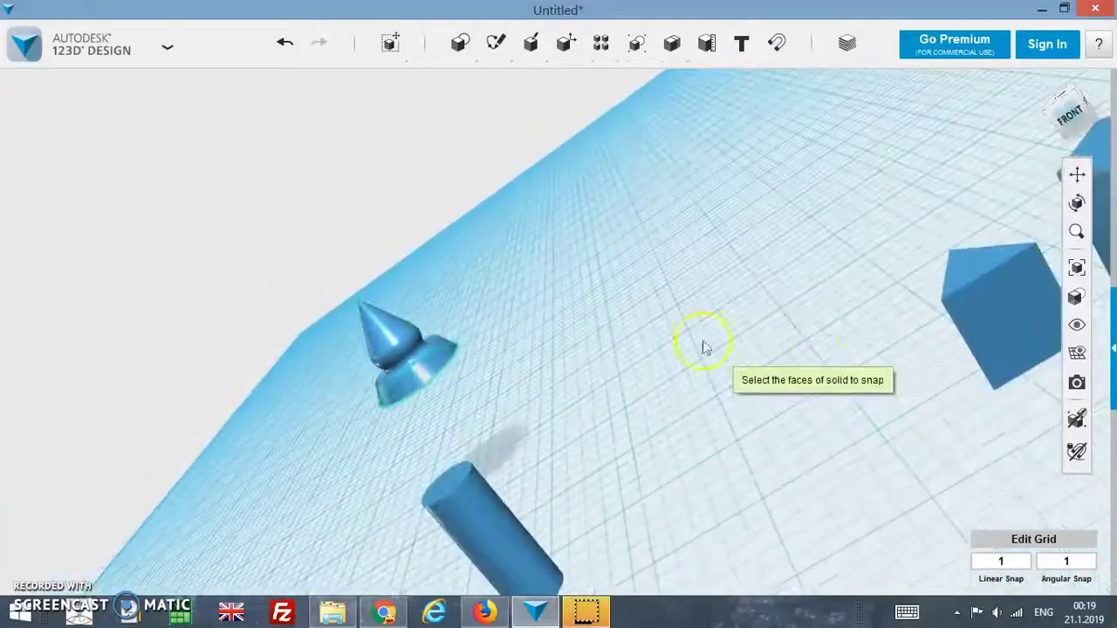
# - Snap the cone onto the cylinder's top face
pyautogui.click(448, 482)
pyautogui.click(1080, 120)
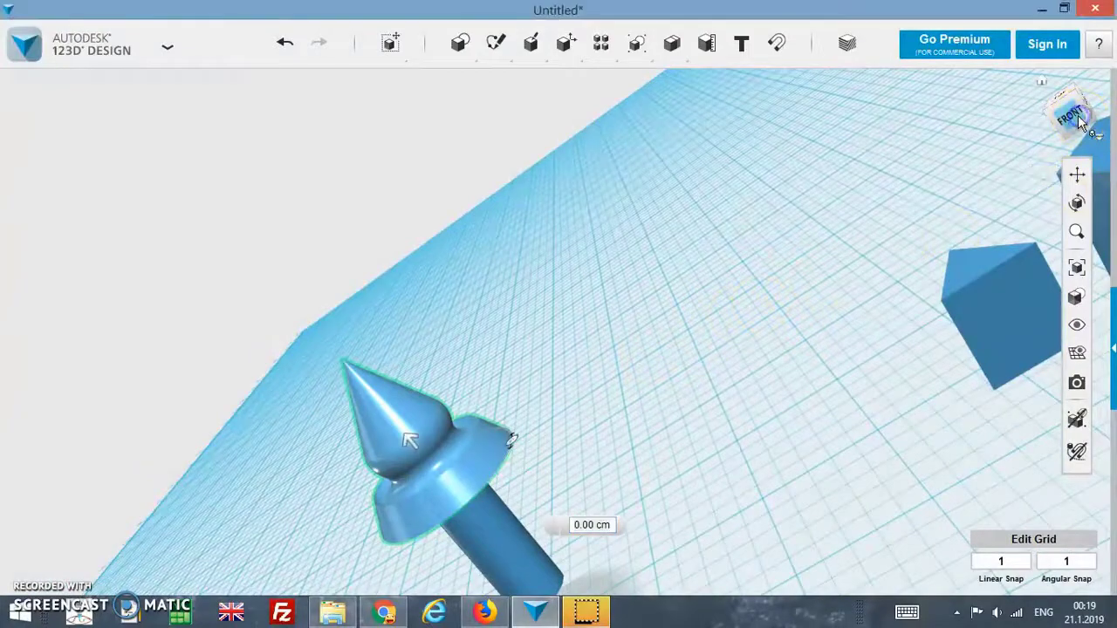
pyautogui.click(1074, 85)
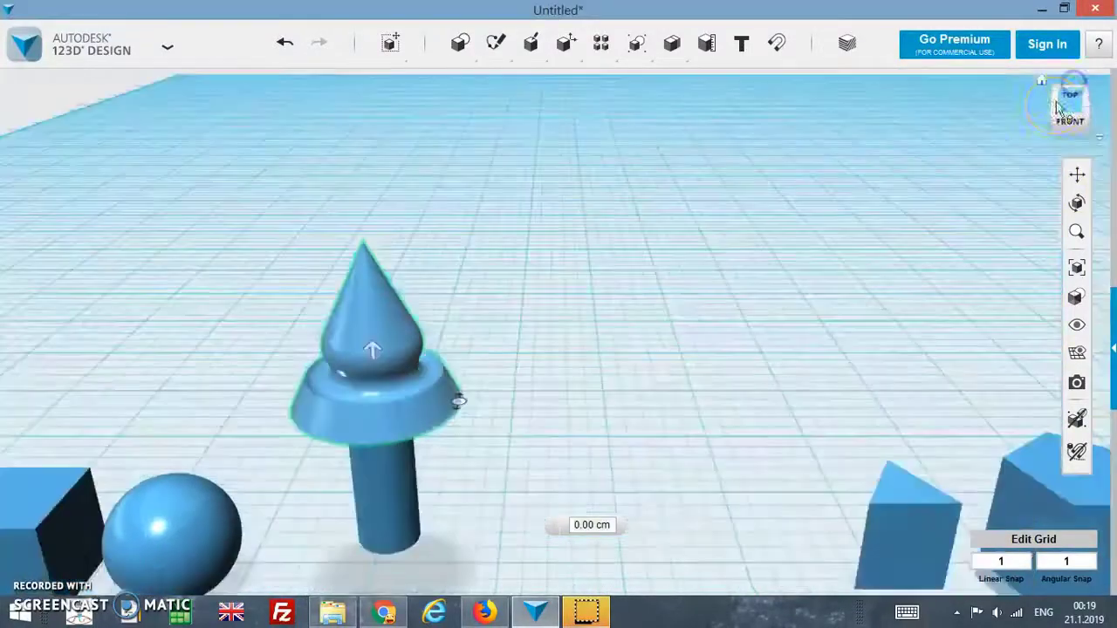
pyautogui.scroll(2, 187, 445)
pyautogui.moveTo(187, 445)
pyautogui.mouseDown(button='right')
pyautogui.moveTo(361, 414)
pyautogui.moveTo(369, 379)
pyautogui.moveTo(347, 344)
pyautogui.moveTo(429, 353)
pyautogui.mouseUp(button='right')
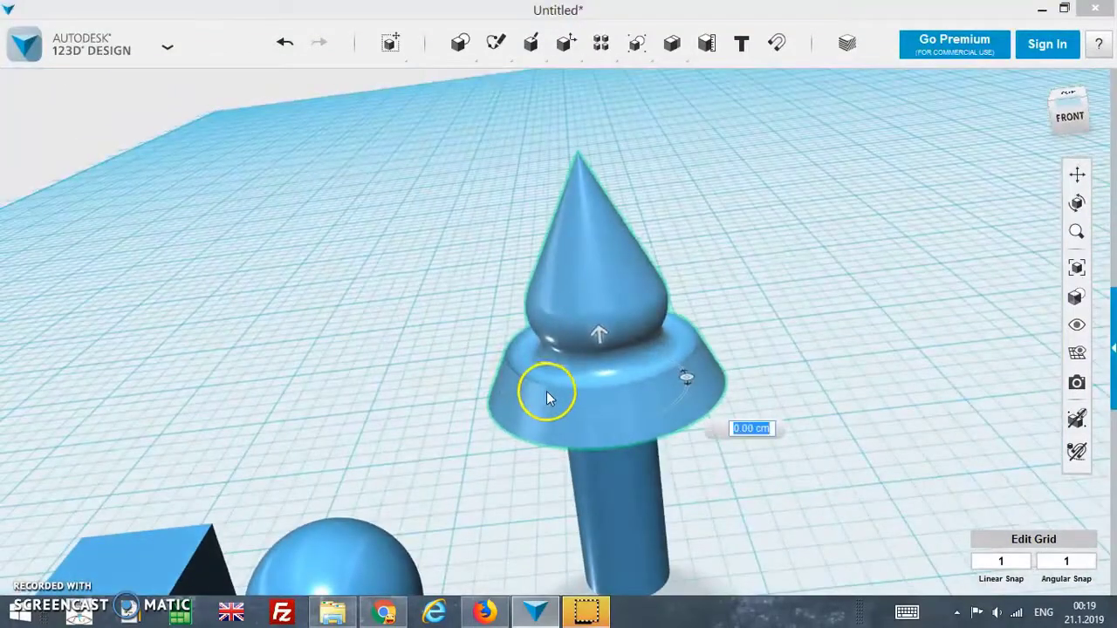
# - Scale the cone down to factor 0.479298 and snap its bottom face onto the cylinder again
pyautogui.click(751, 354)
pyautogui.click(643, 378)
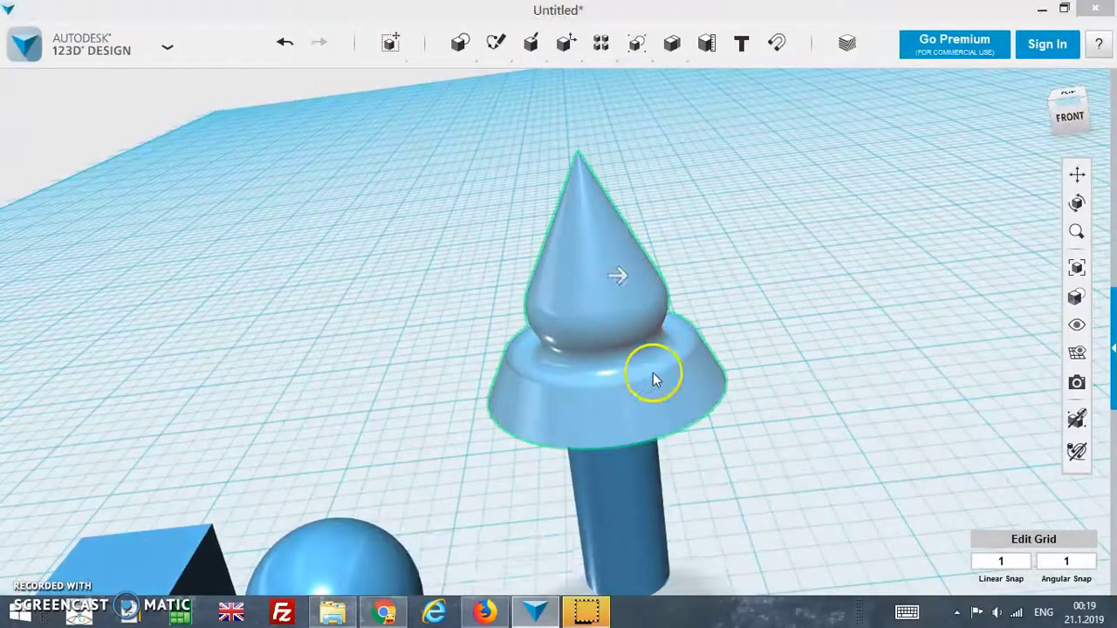
pyautogui.press('s')
pyautogui.moveTo(613, 274); pyautogui.dragTo(571, 267)
pyautogui.moveTo(855, 315)
pyautogui.mouseDown(button='right')
pyautogui.moveTo(790, 302)
pyautogui.moveTo(770, 277)
pyautogui.moveTo(766, 239)
pyautogui.mouseUp(button='right')
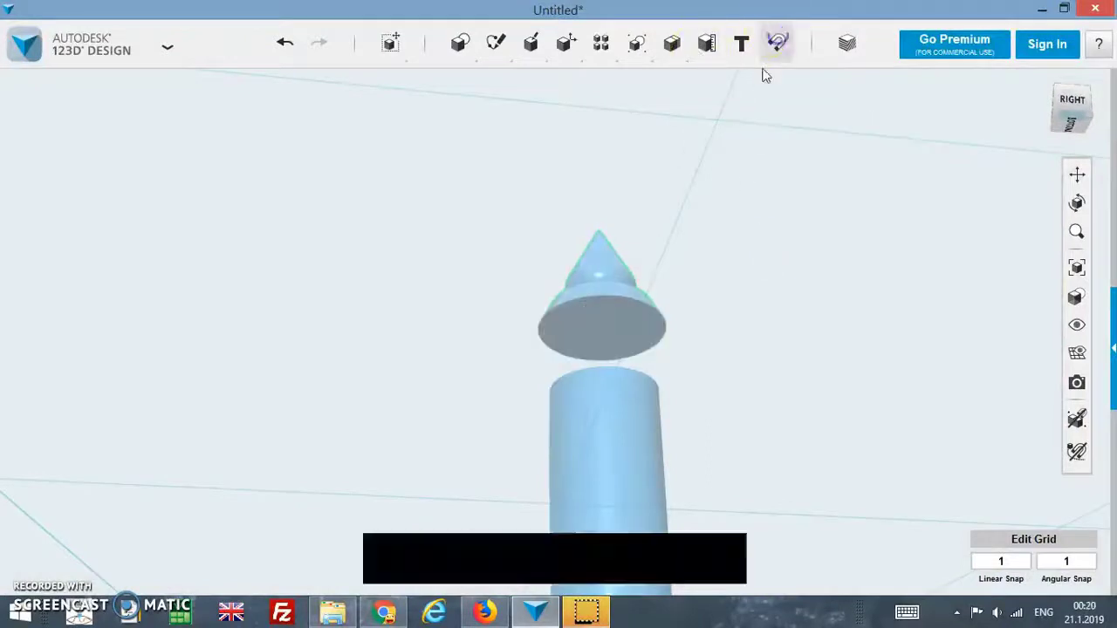
pyautogui.click(776, 42)
pyautogui.click(603, 325)
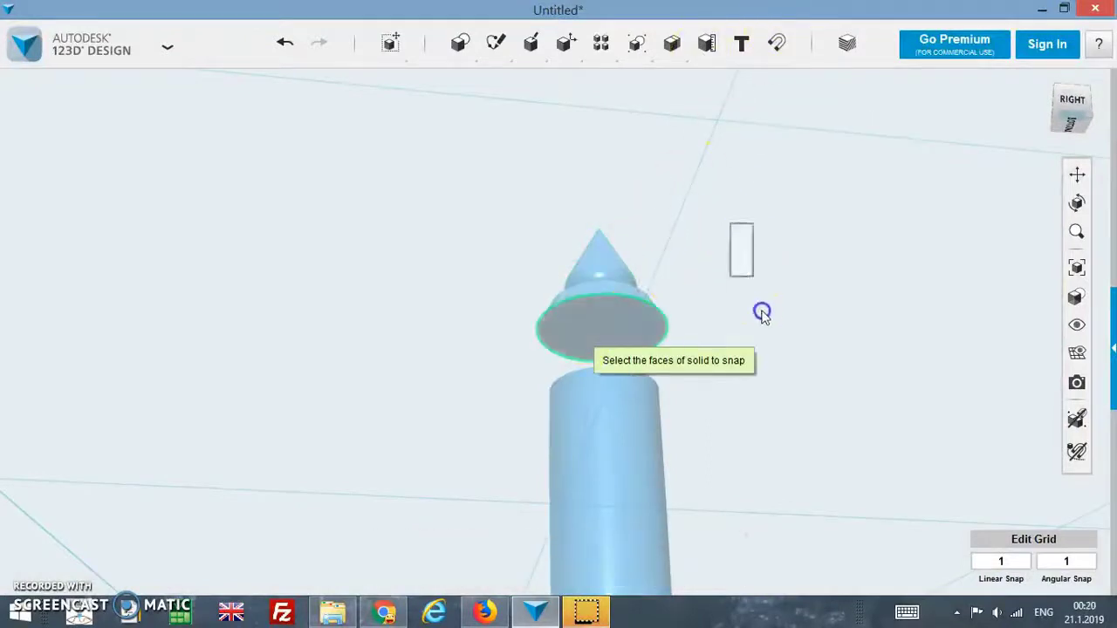
pyautogui.moveTo(636, 326)
pyautogui.mouseDown(button='right')
pyautogui.moveTo(719, 413)
pyautogui.moveTo(715, 479)
pyautogui.mouseUp(button='right')
# - Finish seating the cone, then fillet the cylinder's top ring edge at radius 0.3
pyautogui.click(608, 450)
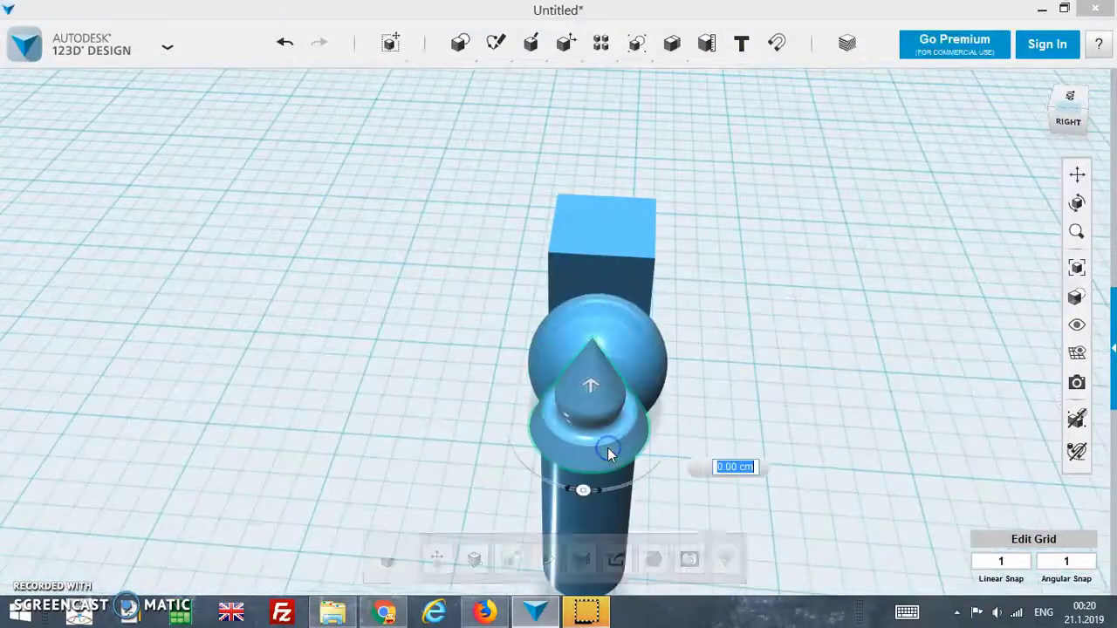
pyautogui.click(758, 417)
pyautogui.press('f')
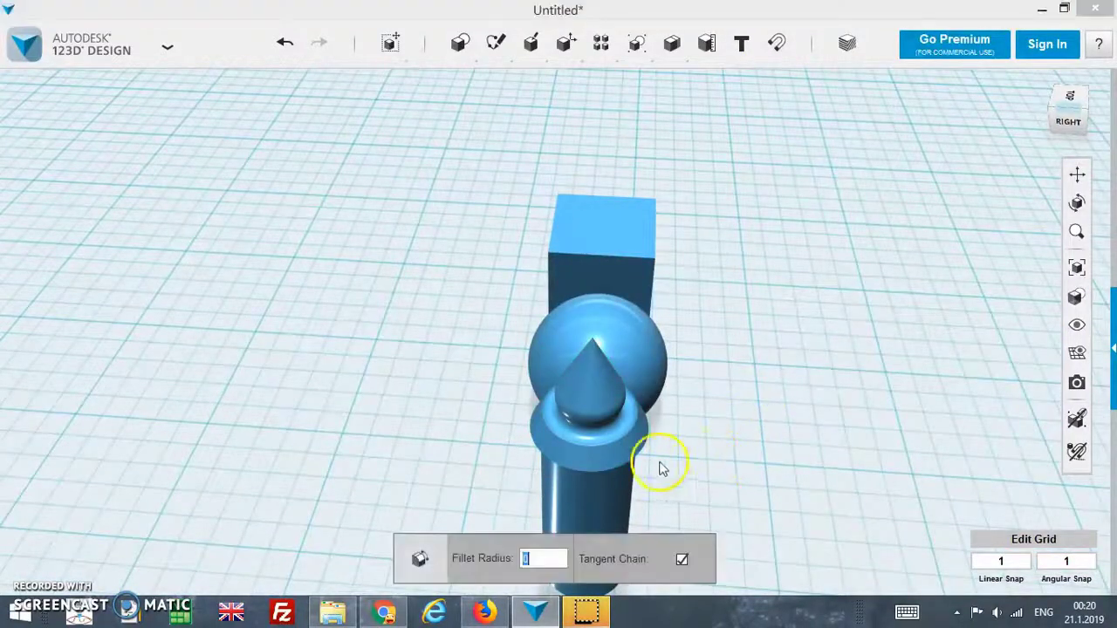
pyautogui.click(637, 459)
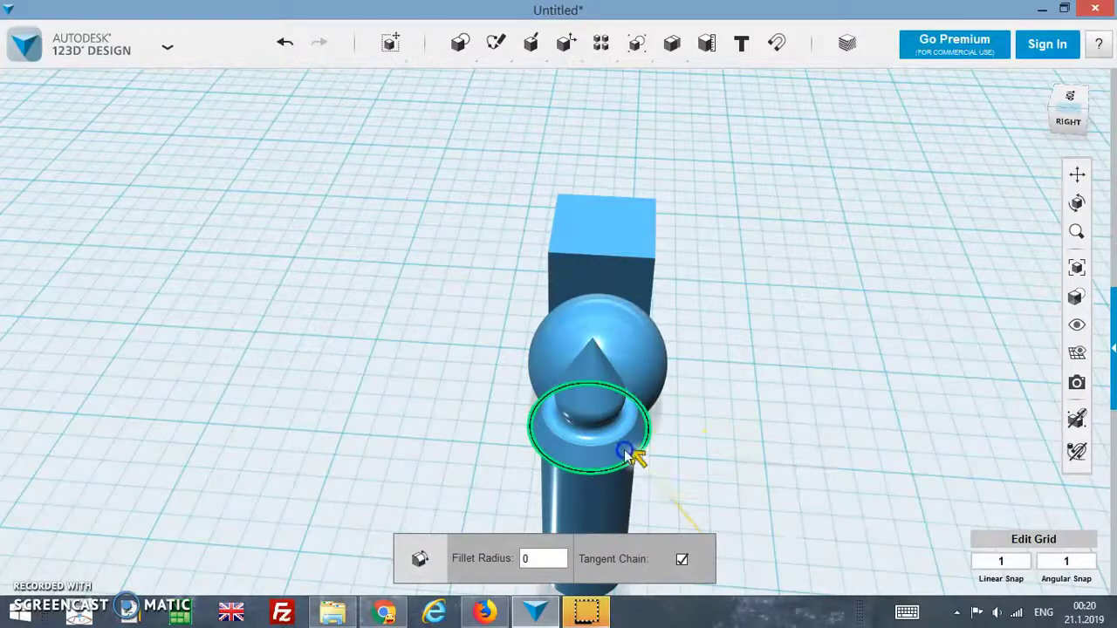
pyautogui.write('.5')
pyautogui.press('BackSpace')
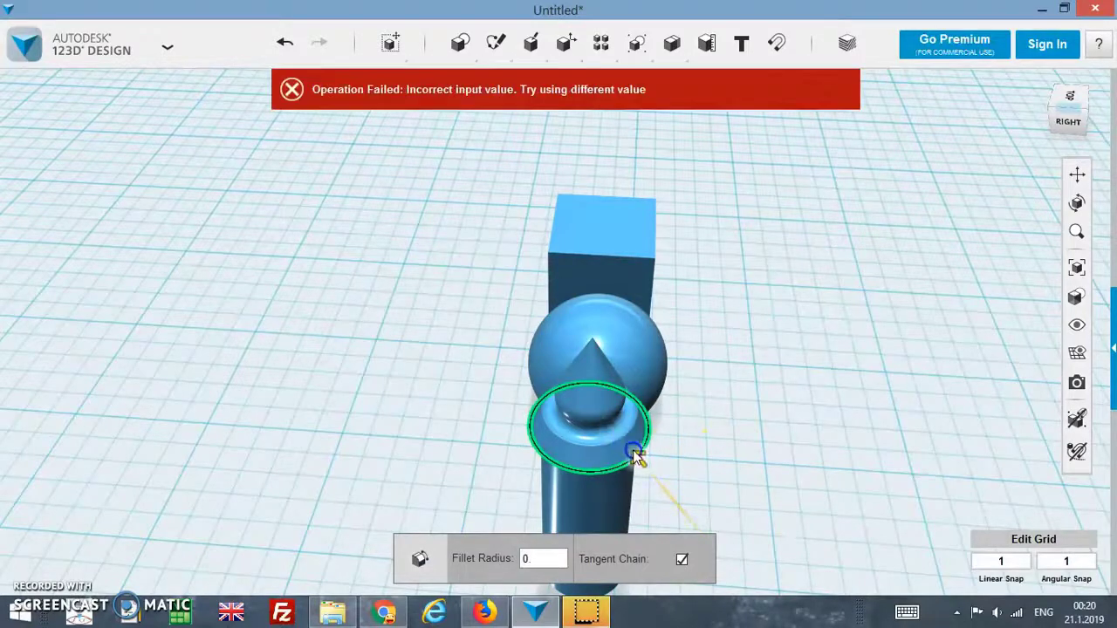
pyautogui.click(498, 576)
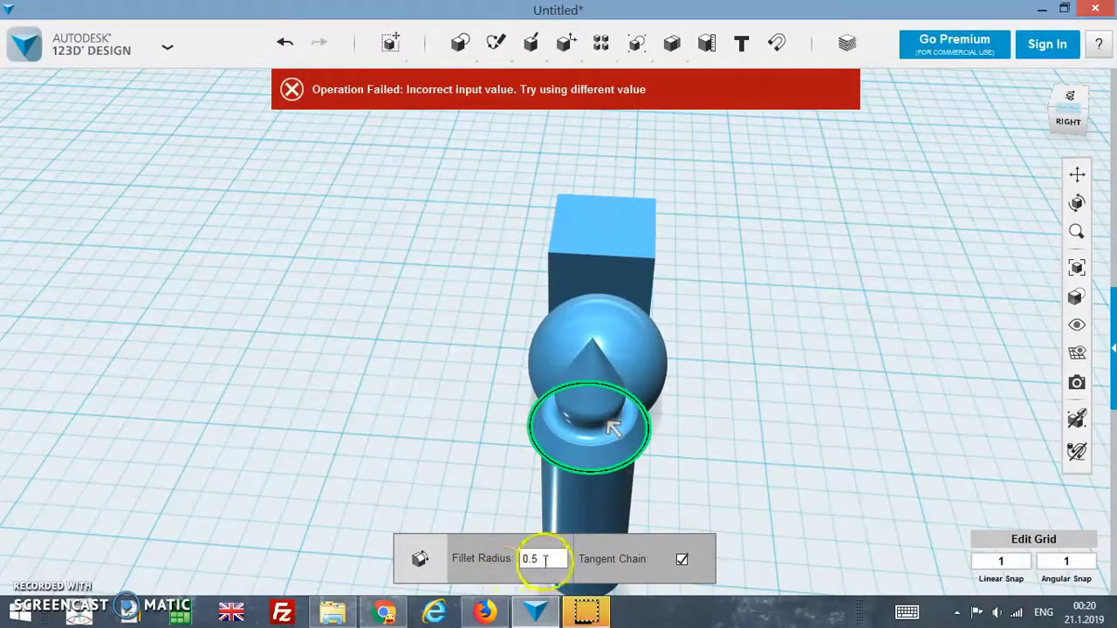
pyautogui.doubleClick(534, 559)
pyautogui.write('3')
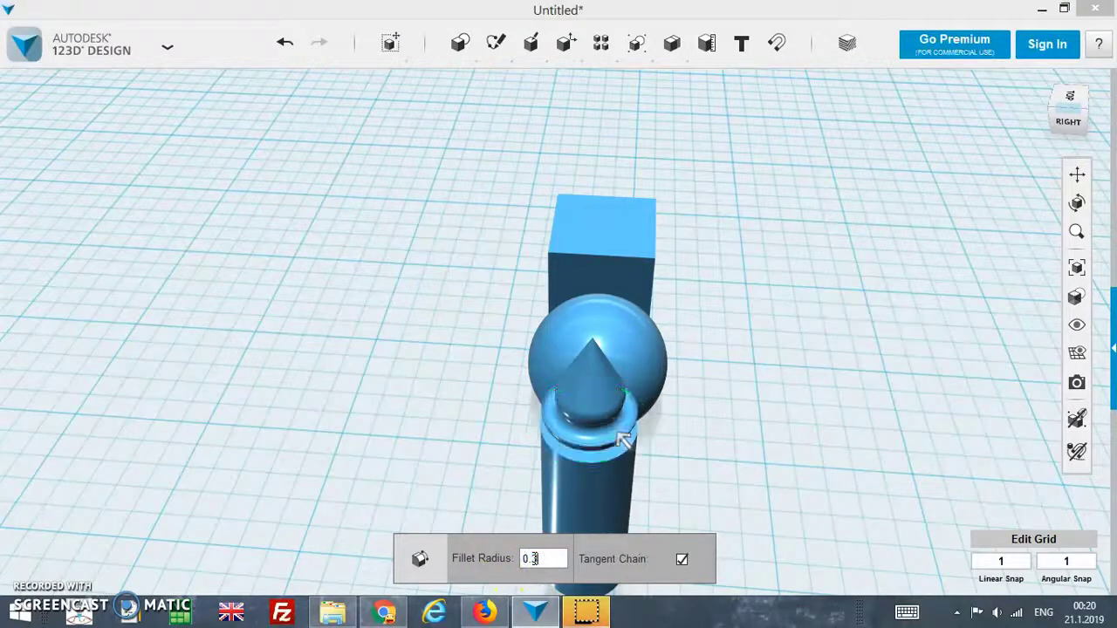
pyautogui.click(443, 475)
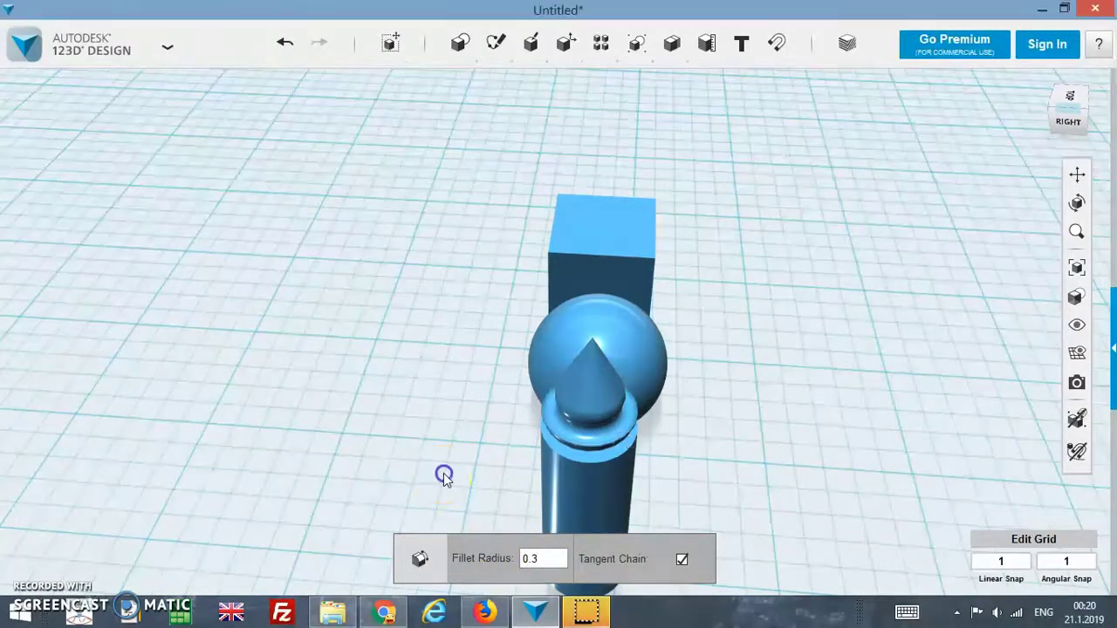
# - Fillet the next ring edge at radius 0.5
pyautogui.click(589, 465)
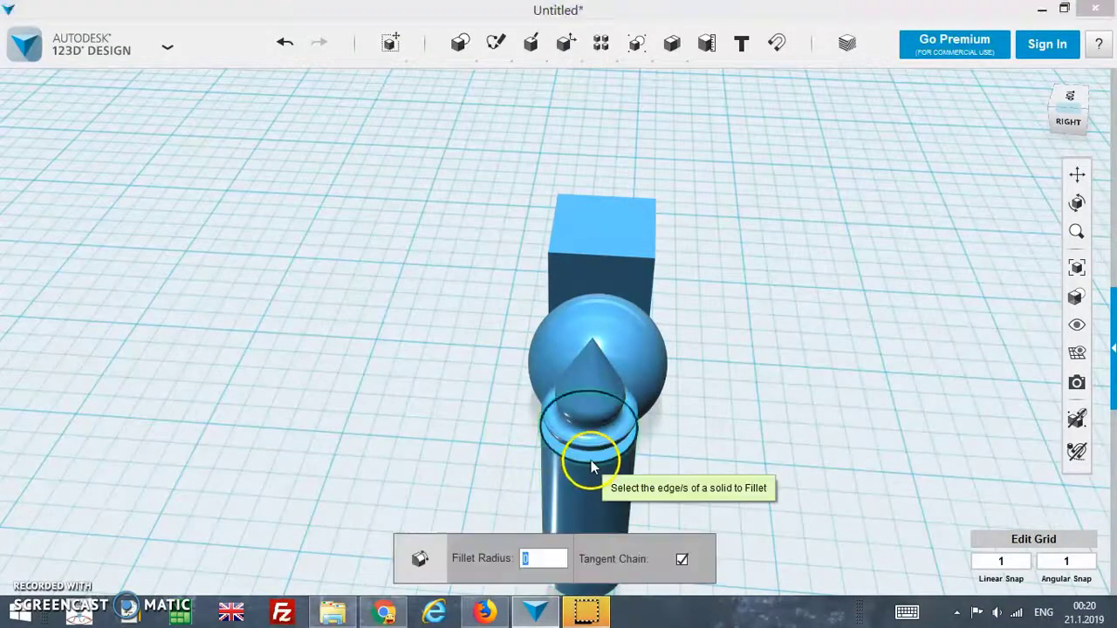
pyautogui.moveTo(590, 466); pyautogui.dragTo(581, 463)
pyautogui.write('.5')
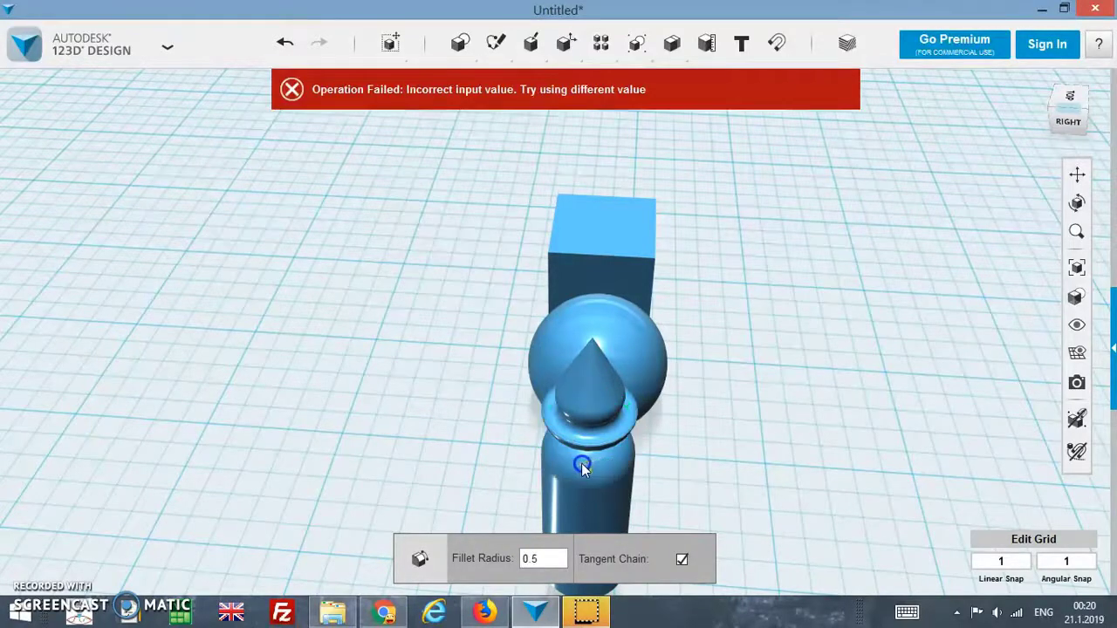
pyautogui.click(523, 591)
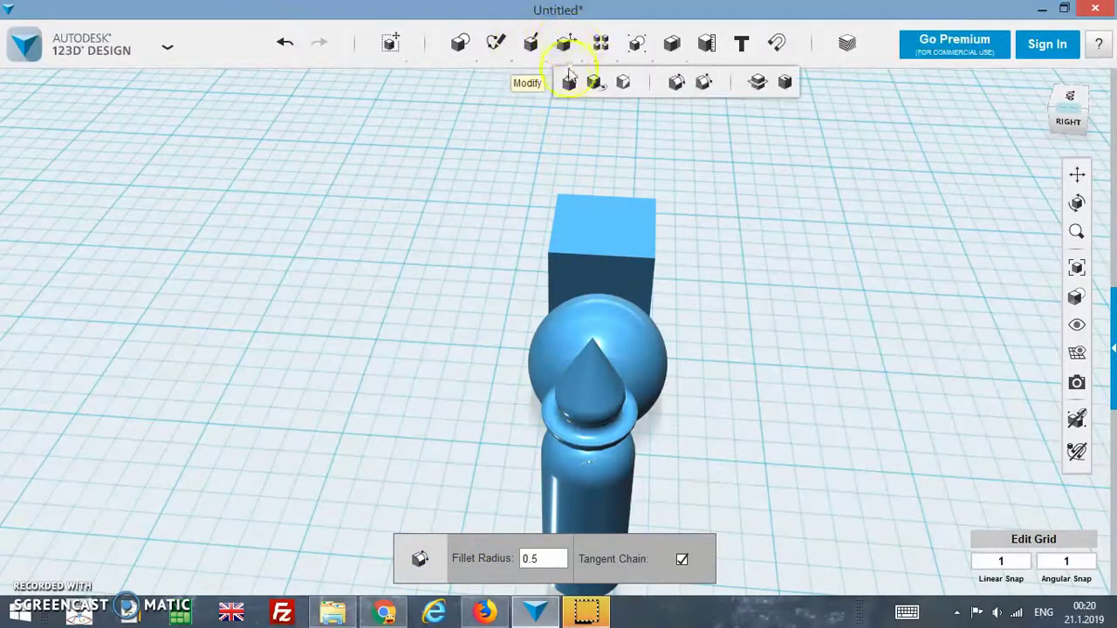
pyautogui.moveTo(565, 43)
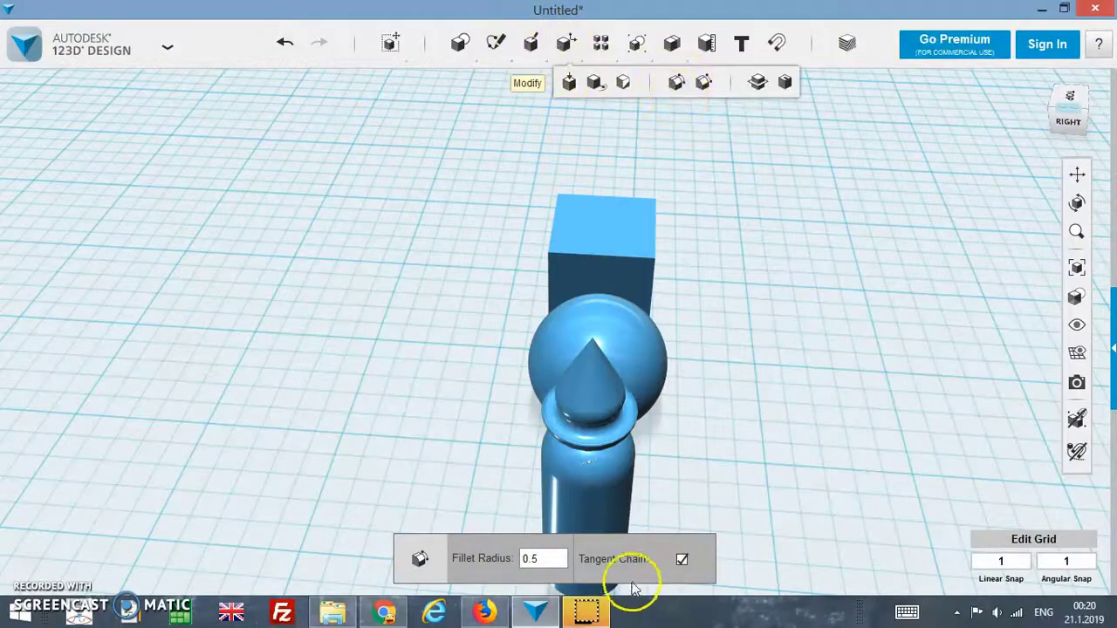
pyautogui.click(713, 439)
pyautogui.moveTo(712, 439)
pyautogui.mouseDown(button='right')
pyautogui.moveTo(643, 419)
pyautogui.moveTo(584, 357)
pyautogui.moveTo(578, 374)
pyautogui.moveTo(529, 393)
pyautogui.mouseUp(button='right')
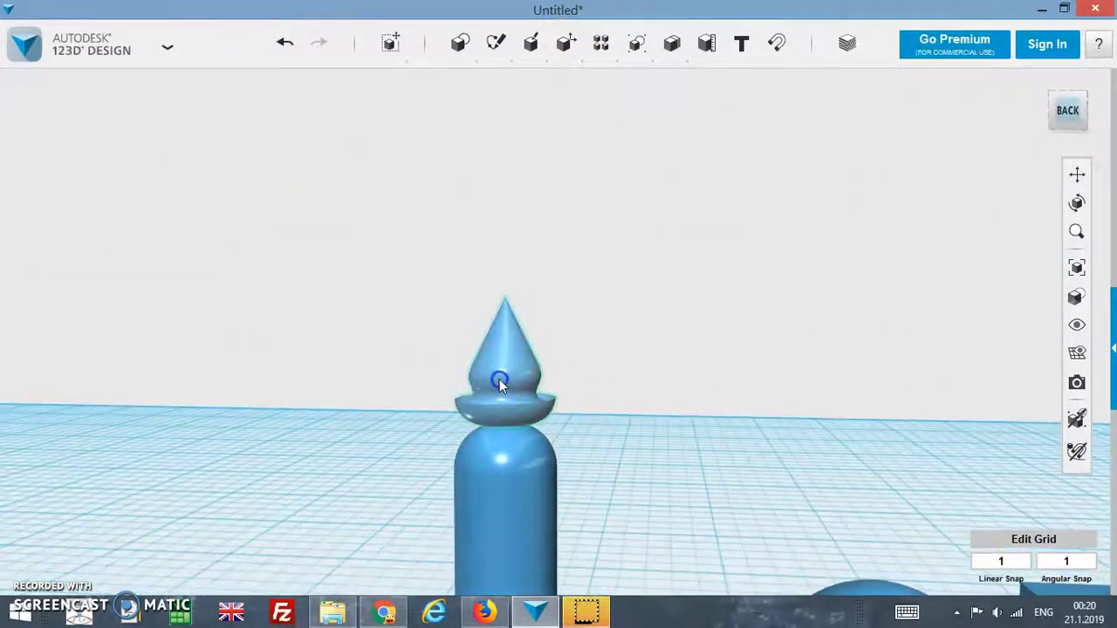
# - Lower the cone-and-ring piece with a -0.2 cm vertical offset using Ctrl+T
pyautogui.click(499, 378)
pyautogui.hotkey('ctrl', 't')
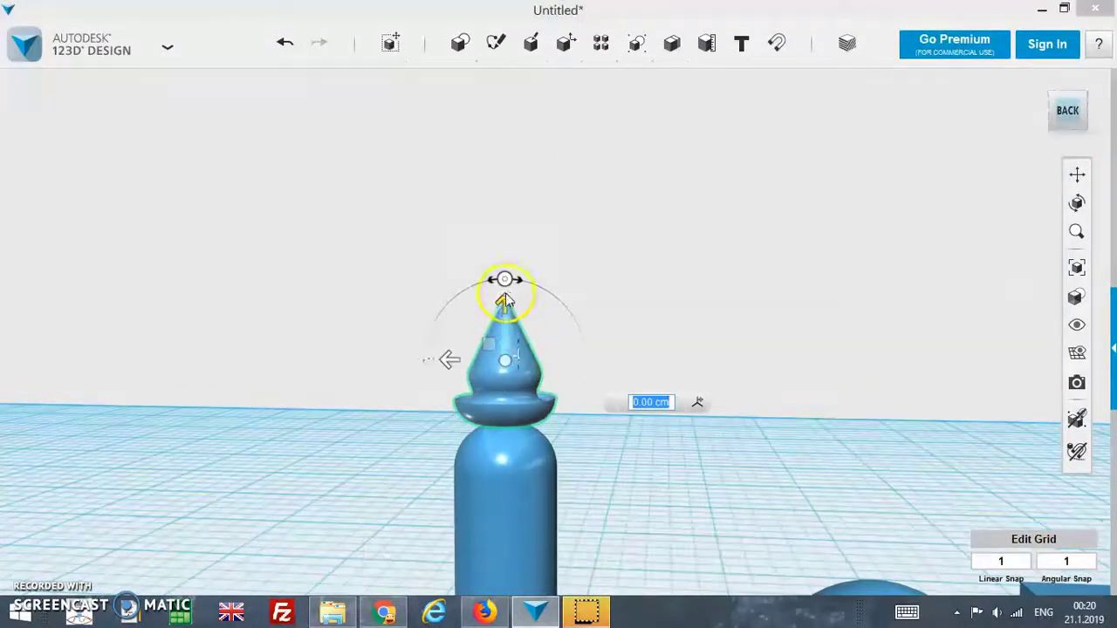
pyautogui.moveTo(505, 301)
pyautogui.mouseDown()
pyautogui.moveTo(511, 364)
pyautogui.moveTo(514, 314)
pyautogui.mouseUp()
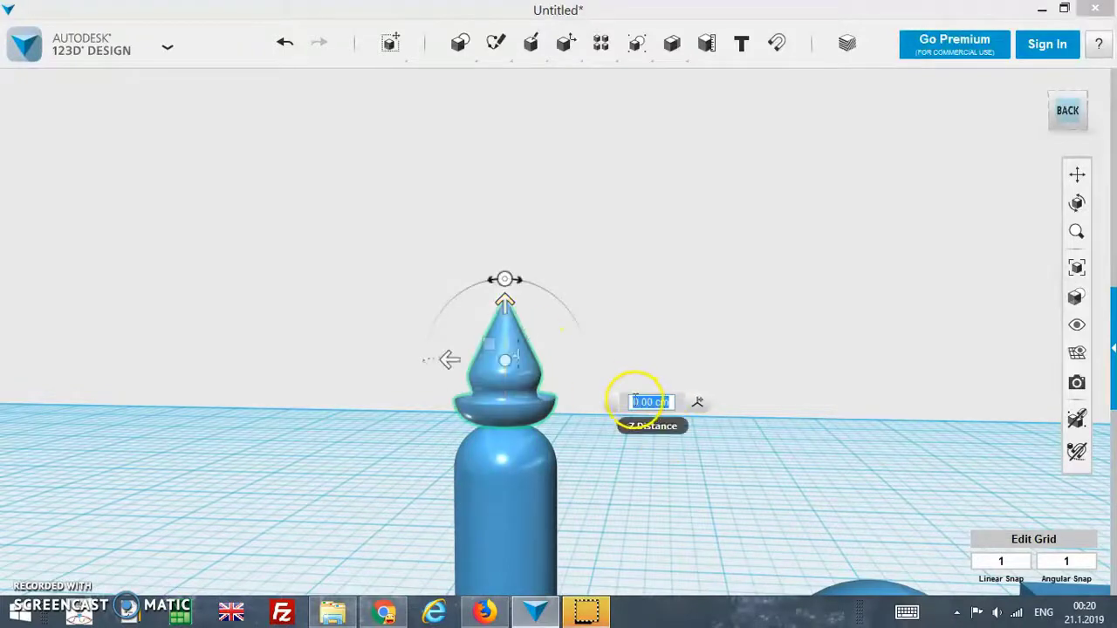
pyautogui.click(636, 402)
pyautogui.write('-')
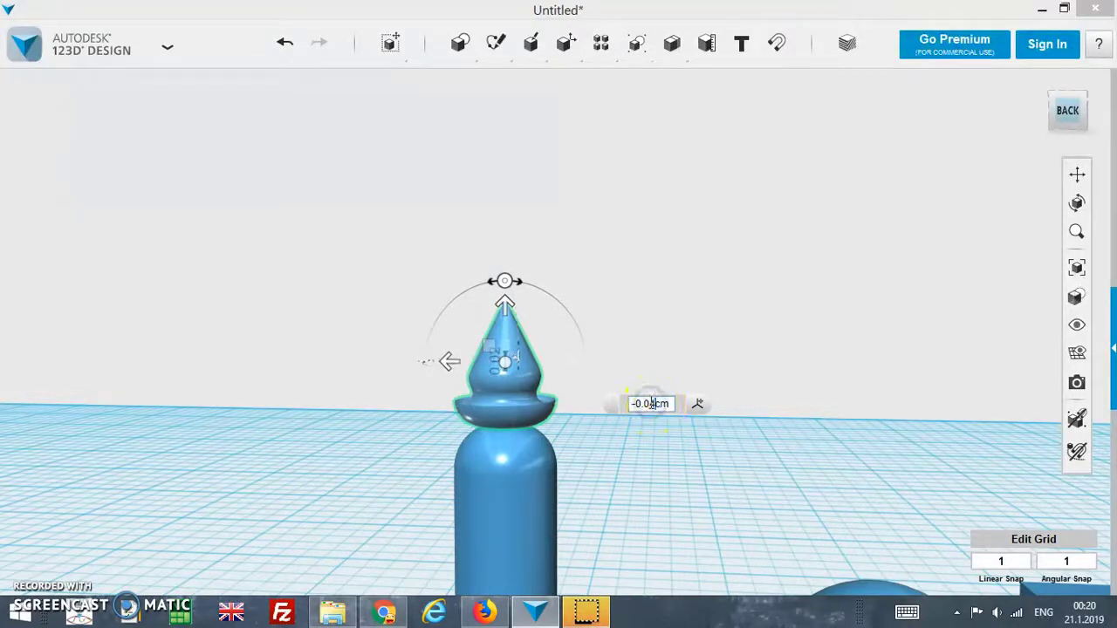
pyautogui.press('Down')
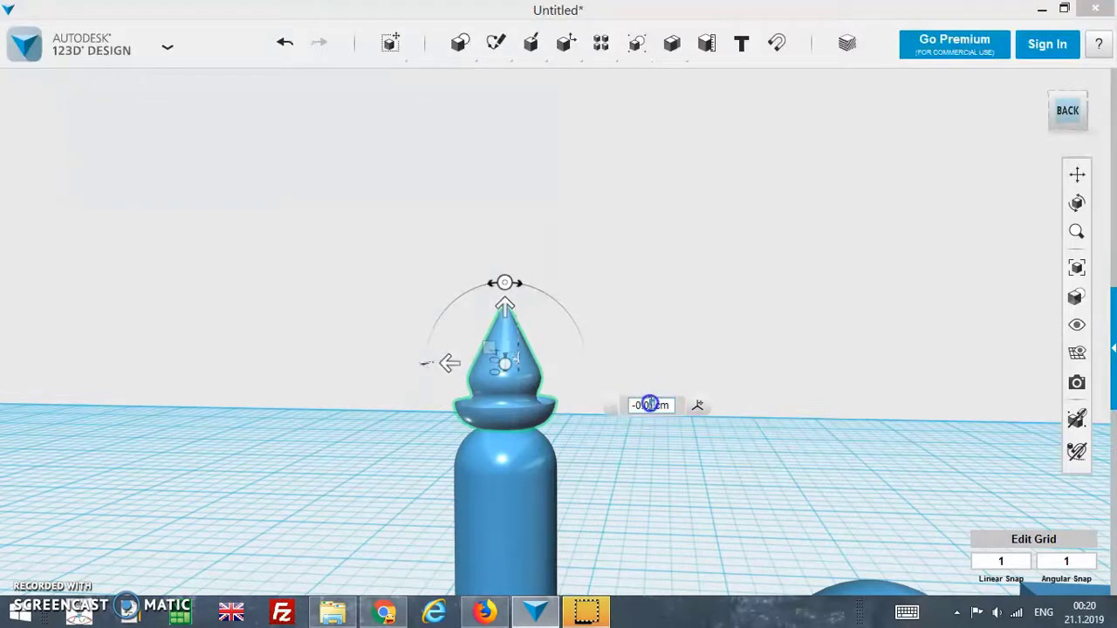
pyautogui.press('Down')
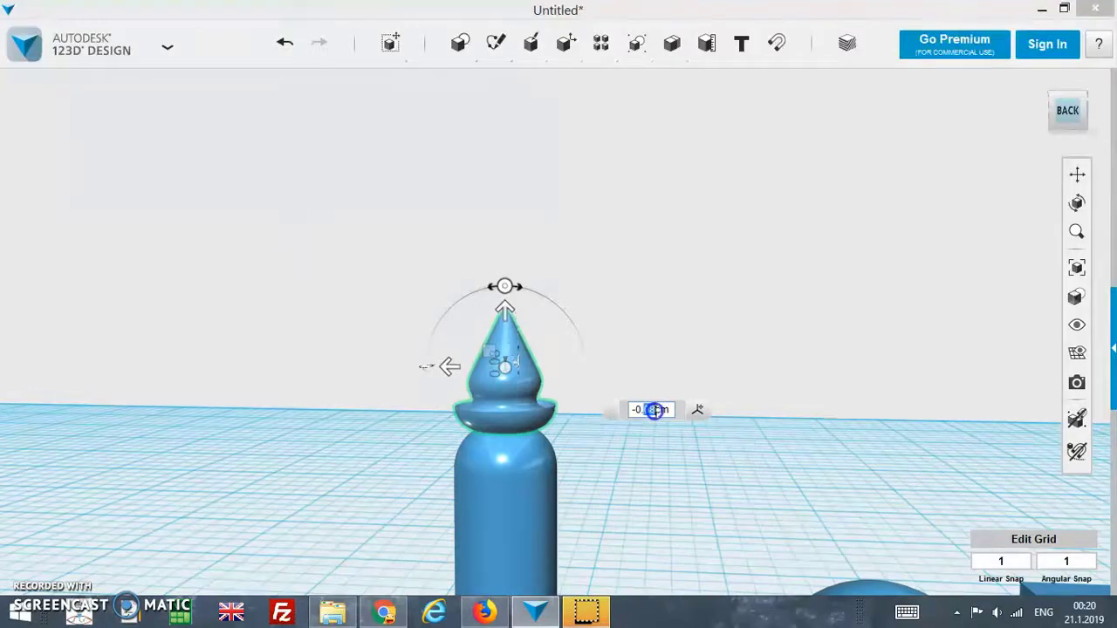
pyautogui.press('Return')
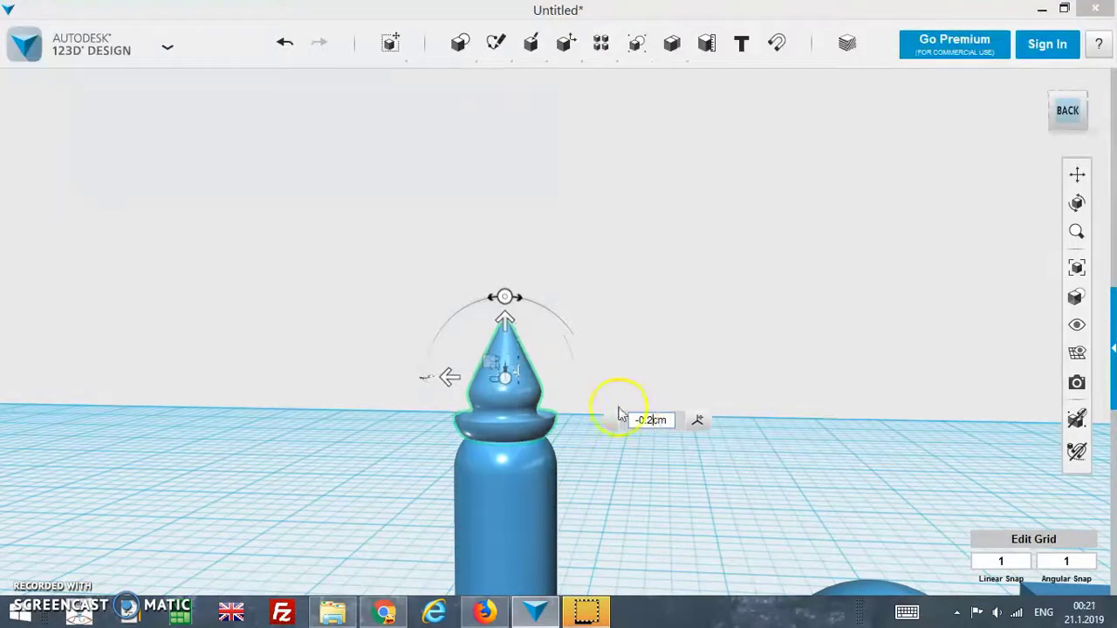
pyautogui.moveTo(673, 349)
pyautogui.mouseDown(button='right')
pyautogui.moveTo(936, 376)
pyautogui.moveTo(978, 441)
pyautogui.moveTo(863, 433)
pyautogui.moveTo(955, 448)
pyautogui.moveTo(927, 452)
pyautogui.mouseUp(button='right')
# - Switch to the top view and frame the shapes at a low oblique angle
pyautogui.scroll(-3, 924, 449)
pyautogui.scroll(-2, 924, 449)
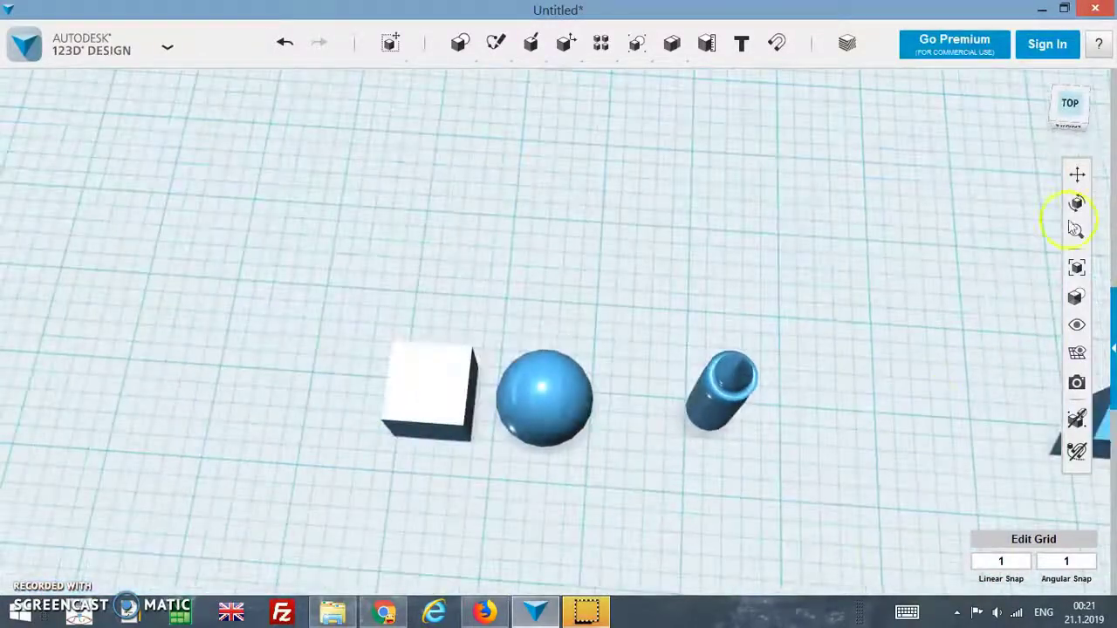
pyautogui.click(1071, 107)
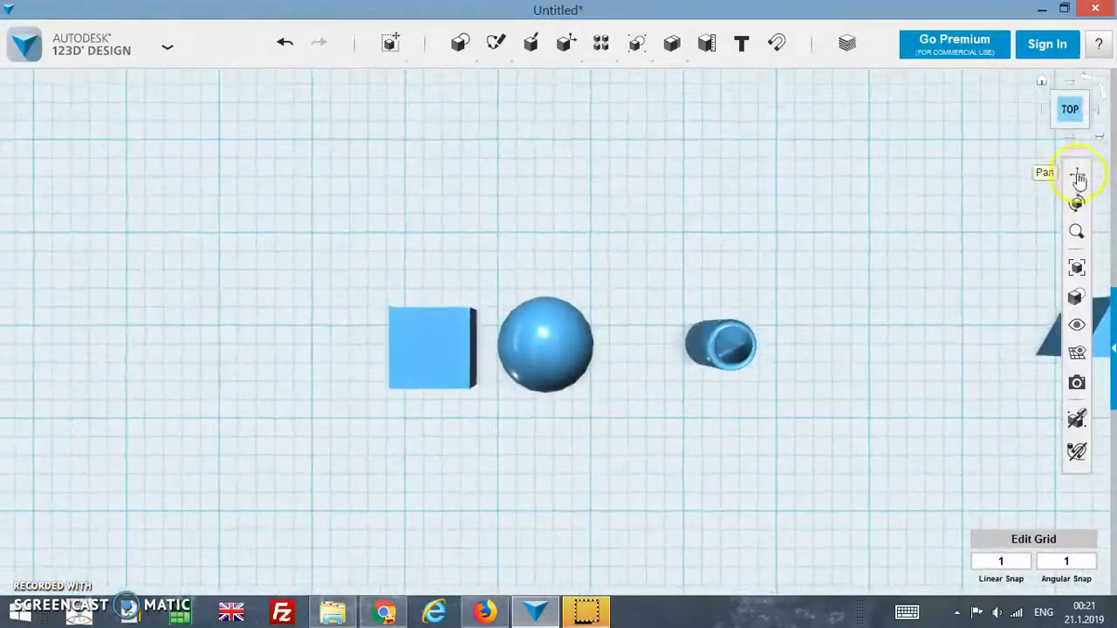
pyautogui.scroll(1, 807, 381)
pyautogui.moveTo(807, 380); pyautogui.dragTo(481, 336, button='middle')
pyautogui.scroll(-2, 566, 282)
pyautogui.scroll(2, 529, 316)
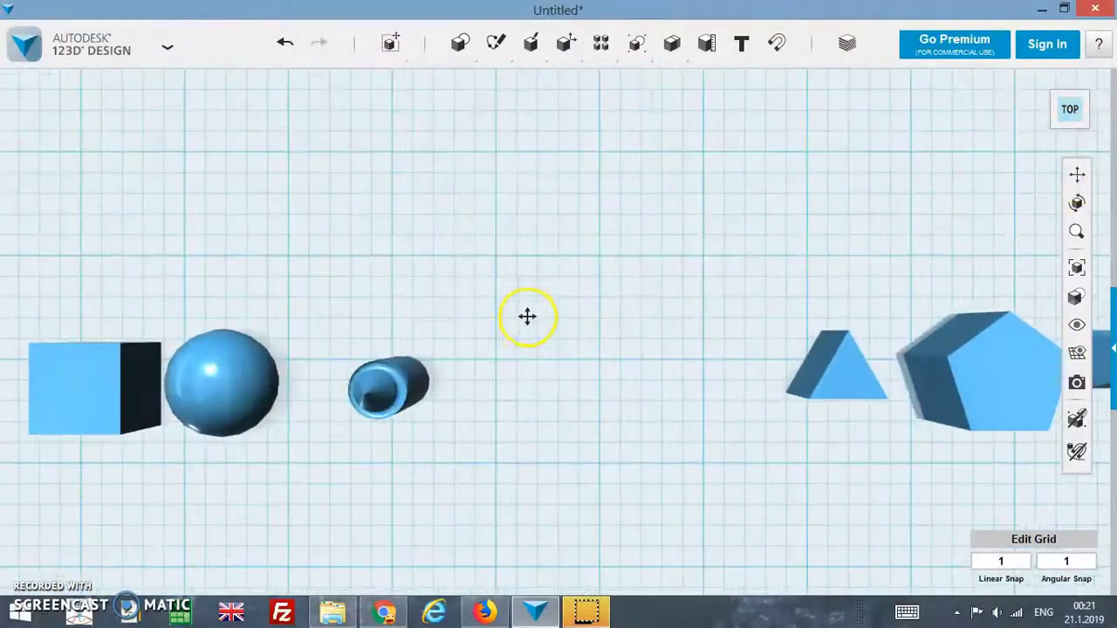
pyautogui.moveTo(546, 311)
pyautogui.mouseDown(button='right')
pyautogui.moveTo(597, 281)
pyautogui.moveTo(548, 269)
pyautogui.moveTo(542, 285)
pyautogui.mouseUp(button='right')
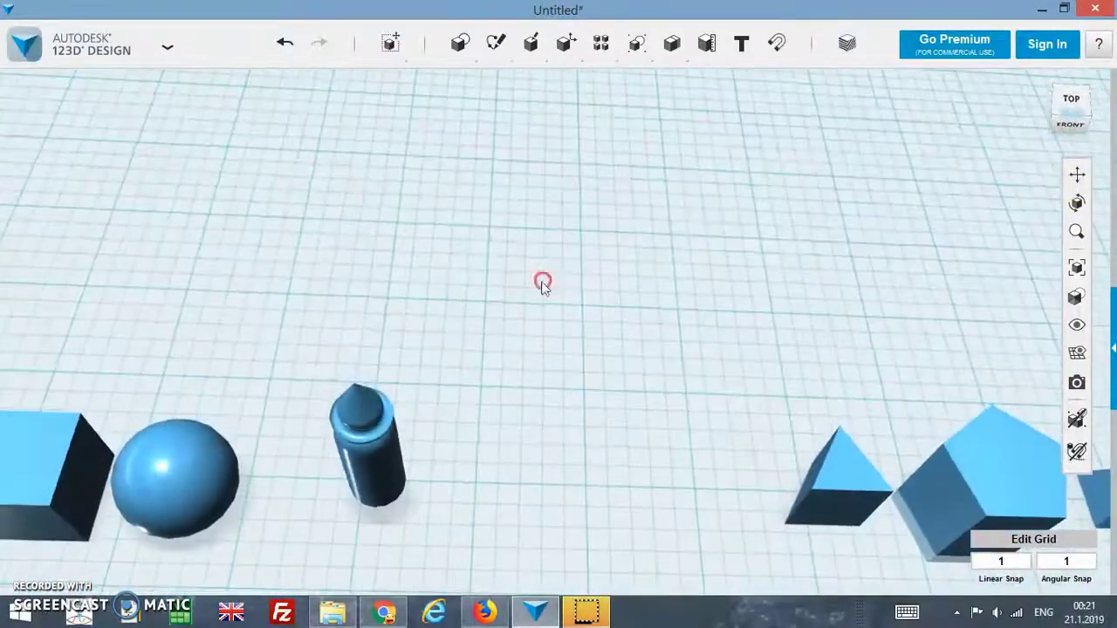
# - Undo the last five edits, then redo moving the sphere out of the cube
pyautogui.click(277, 45)
pyautogui.click(278, 45)
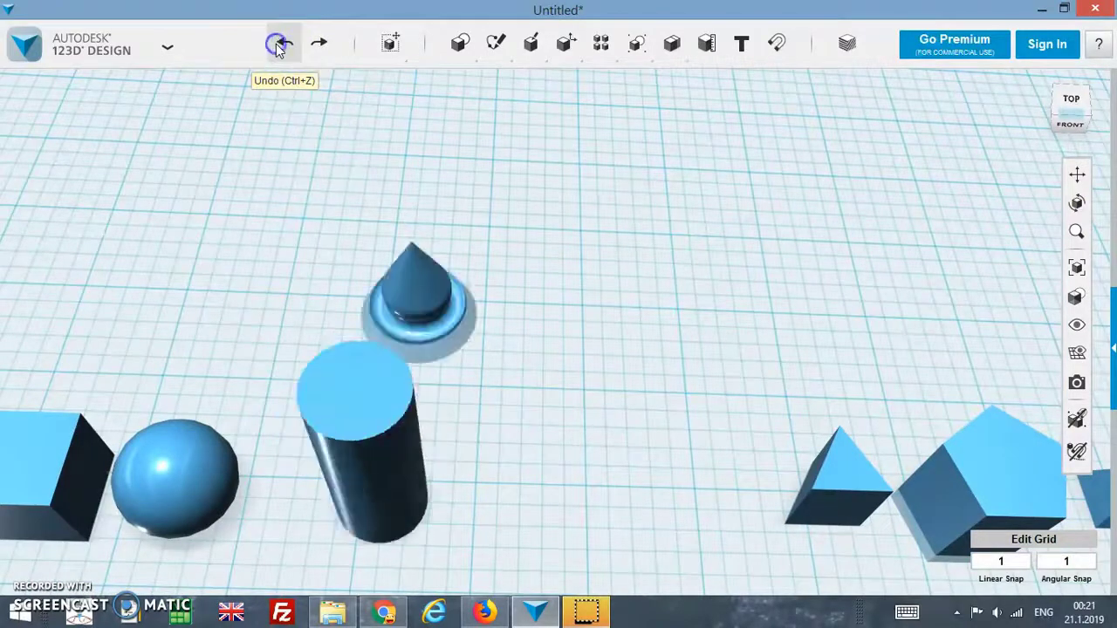
pyautogui.click(277, 45)
pyautogui.click(277, 45)
pyautogui.click(277, 45)
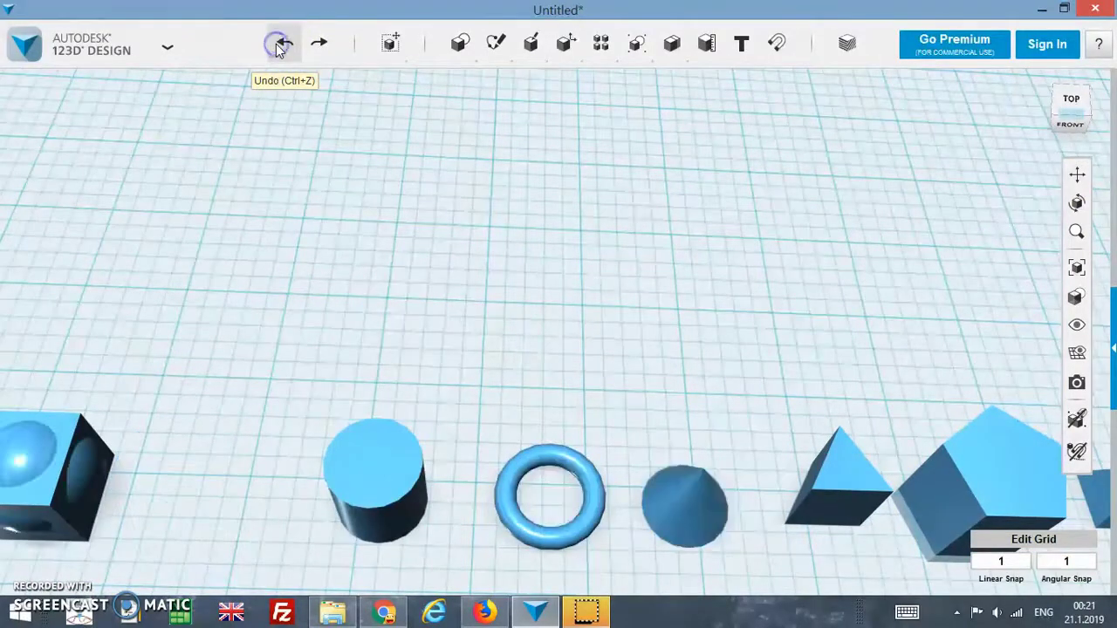
pyautogui.scroll(-2, 650, 262)
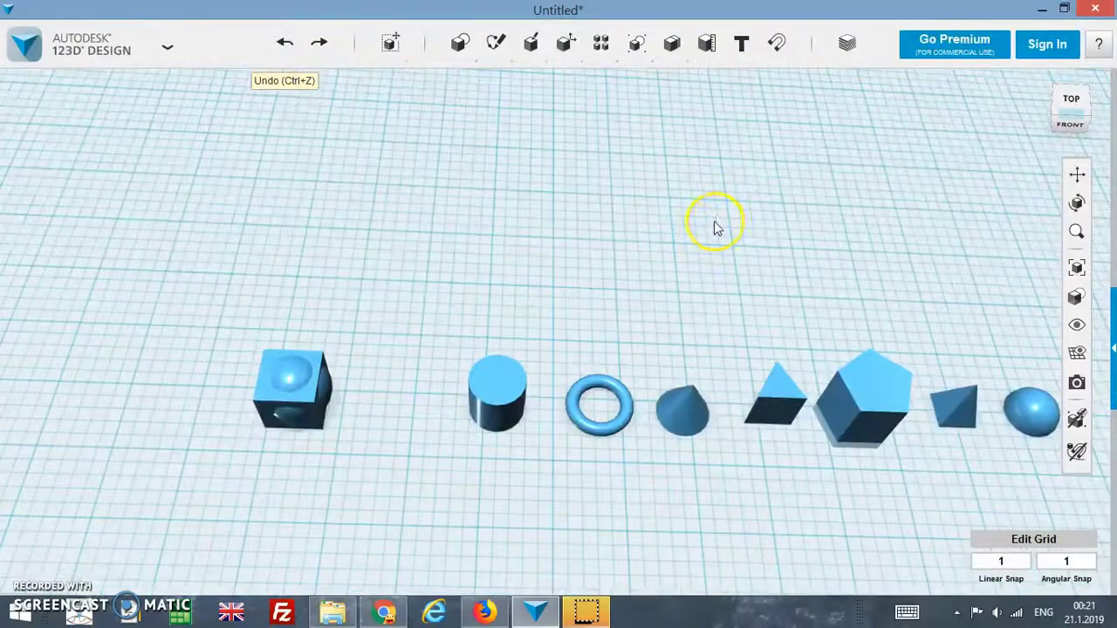
pyautogui.click(321, 48)
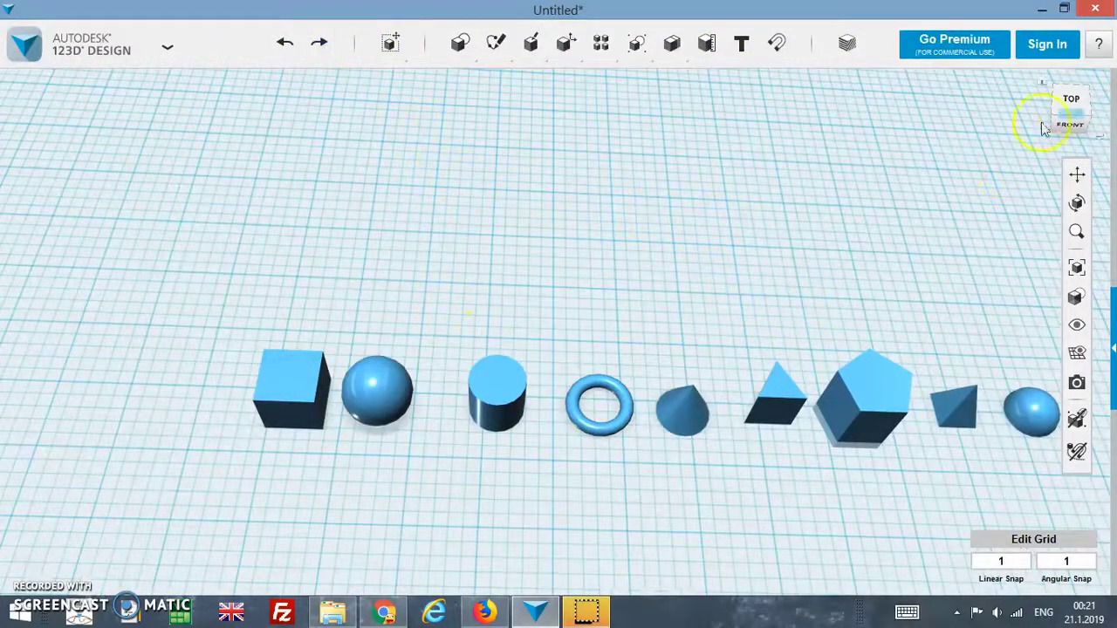
# - Return to the top view and pan and tilt to show the separated row of primitives
pyautogui.click(1073, 103)
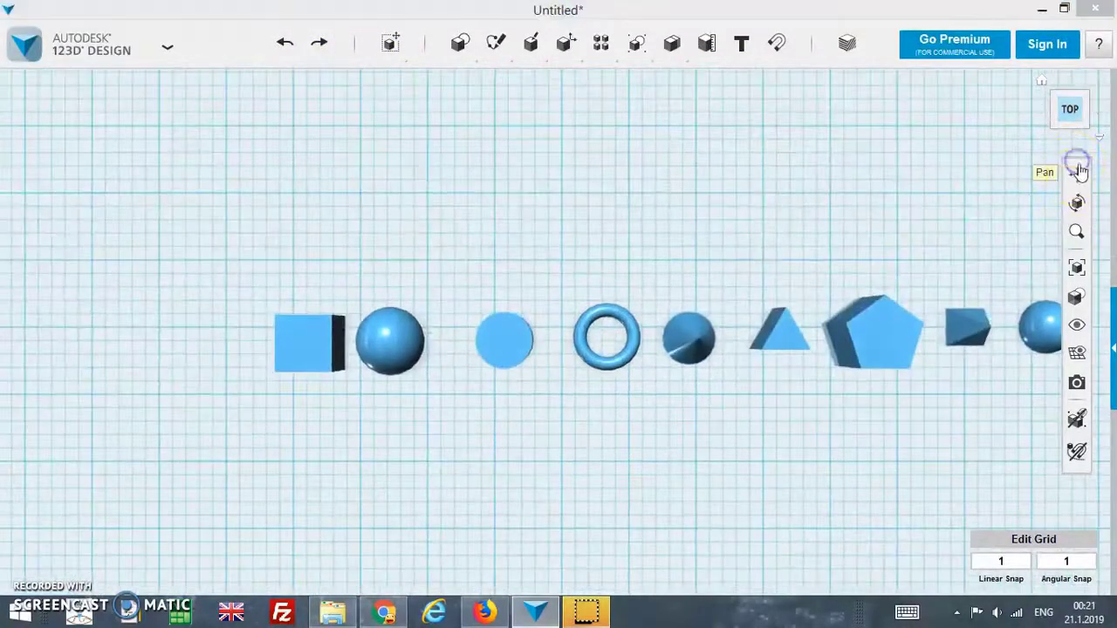
pyautogui.click(1079, 171)
pyautogui.moveTo(848, 338); pyautogui.dragTo(610, 254)
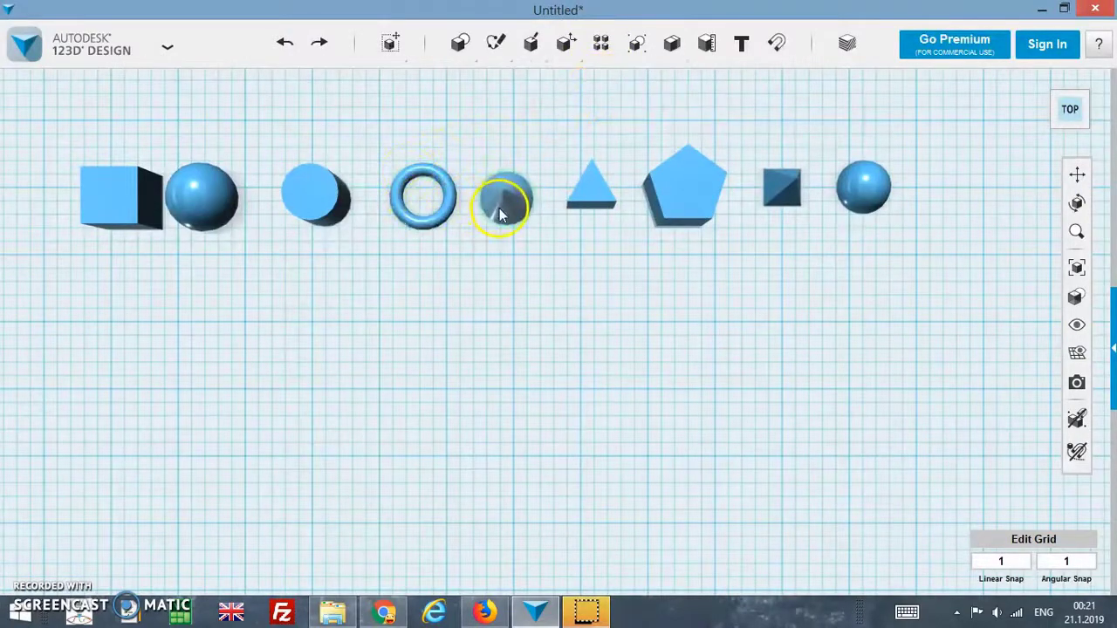
pyautogui.moveTo(478, 286); pyautogui.dragTo(474, 239, button='right')
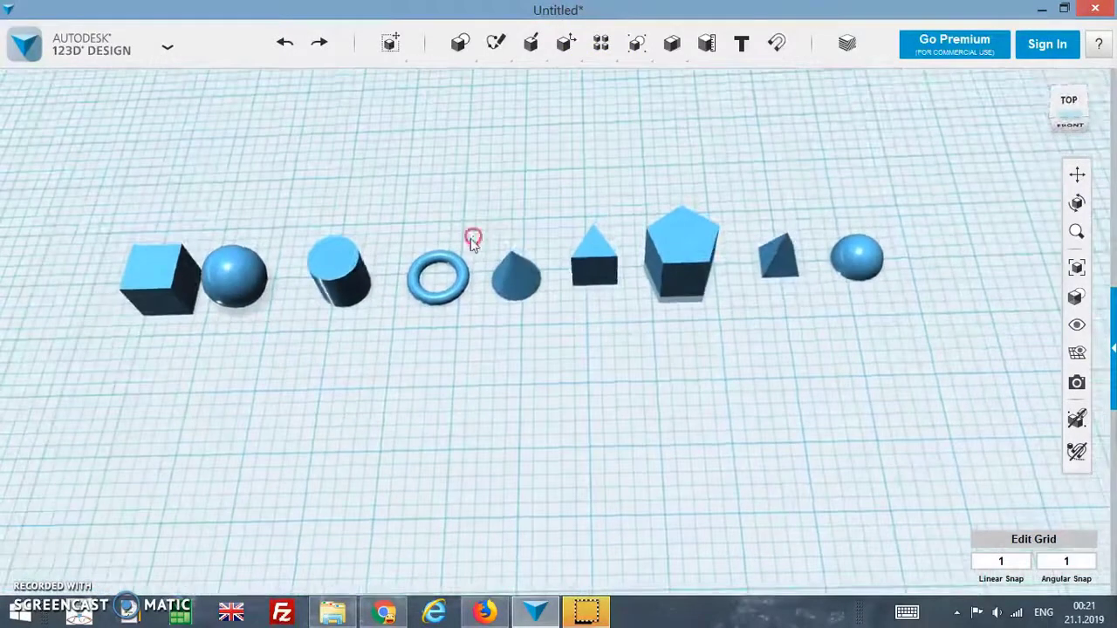
# - Drag the sphere below the row, then try a rectangular pattern along the pentagon prism edge and cancel it
pyautogui.moveTo(244, 286); pyautogui.dragTo(430, 420)
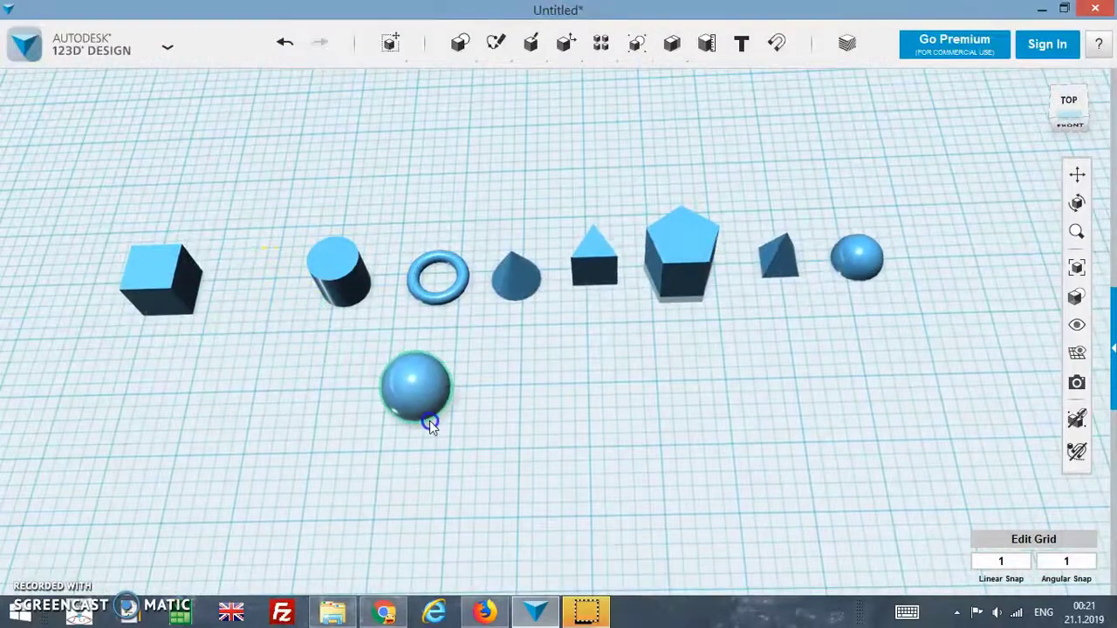
pyautogui.moveTo(600, 44)
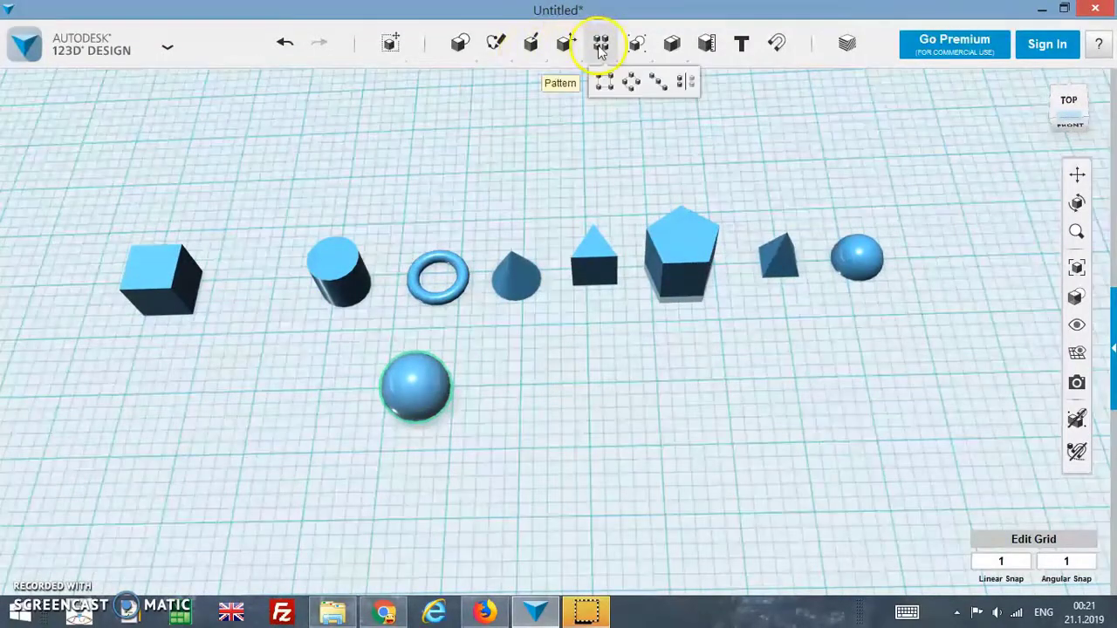
pyautogui.click(600, 82)
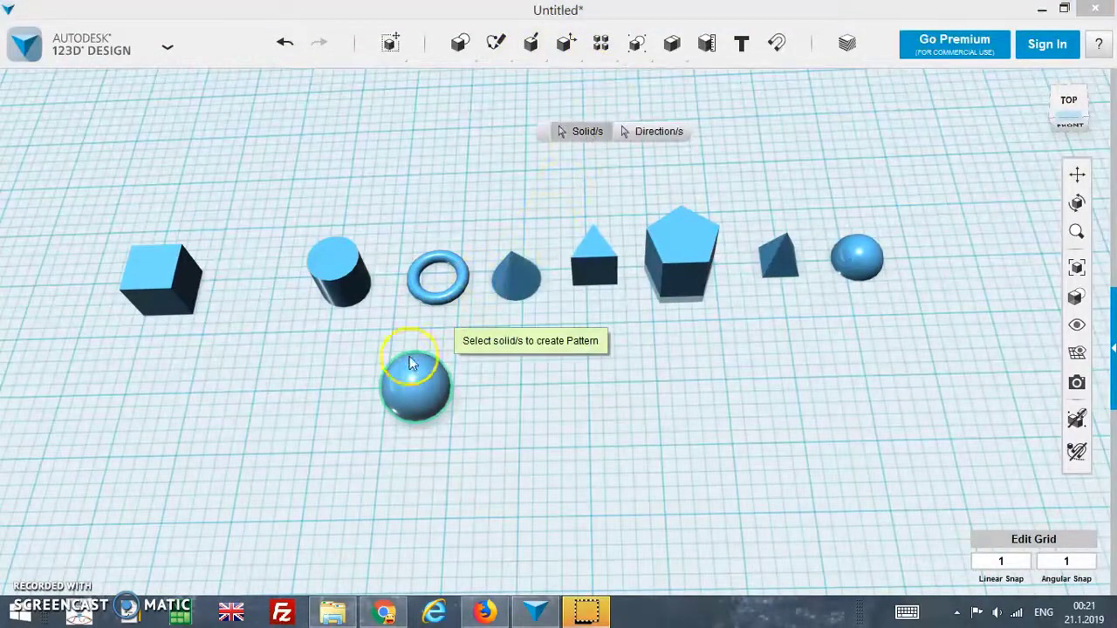
pyautogui.click(397, 393)
pyautogui.click(663, 131)
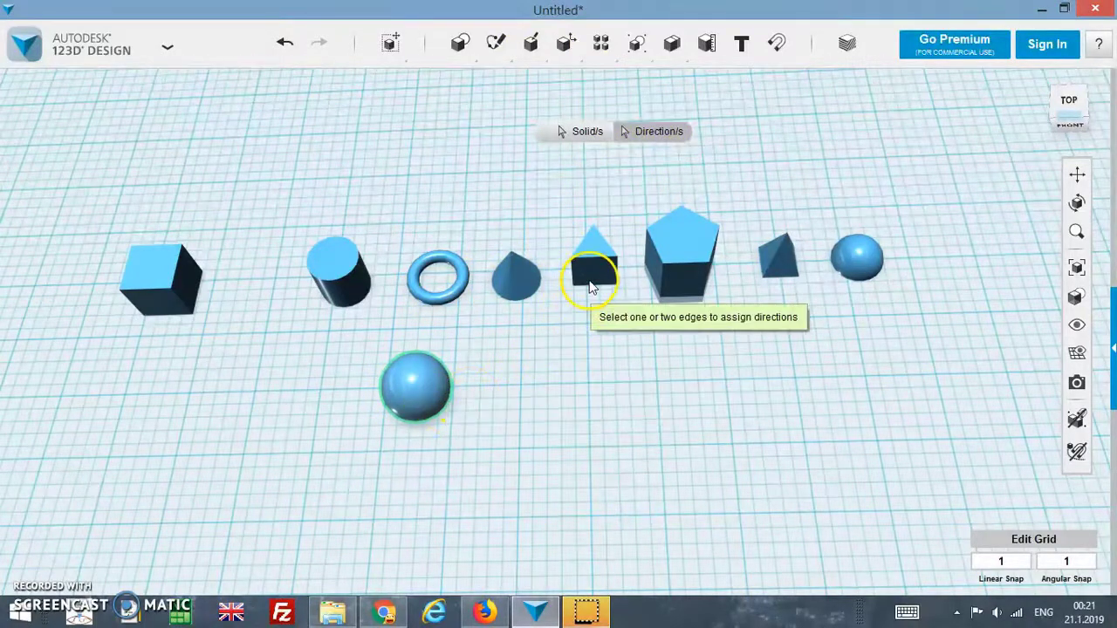
pyautogui.click(676, 212)
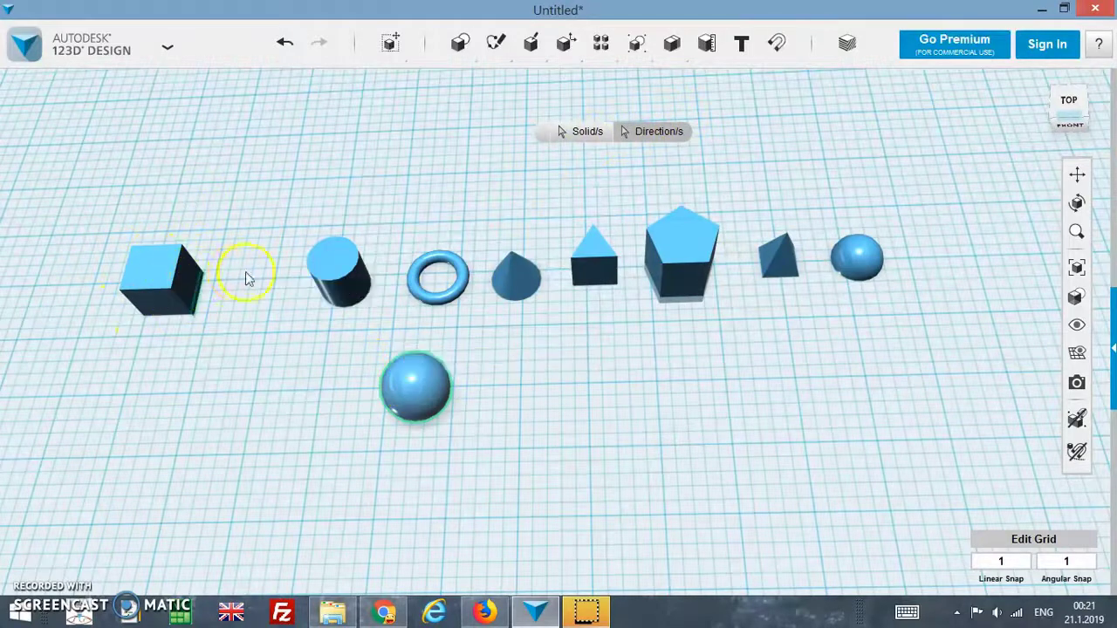
pyautogui.press('Escape')
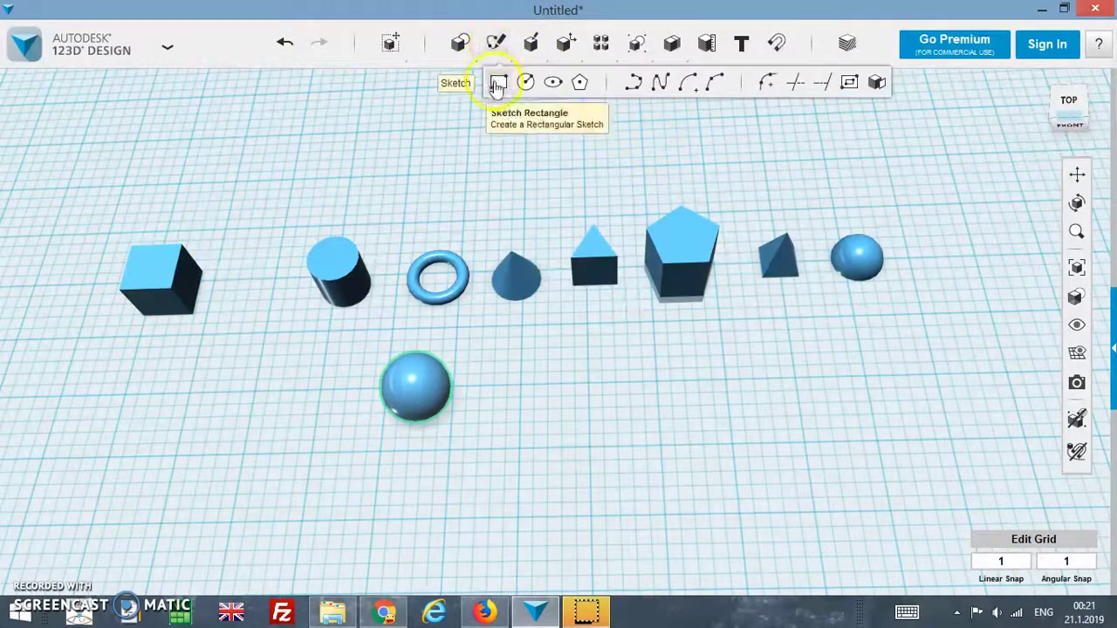
# - Sketch a square rectangle on the grid beside the sphere
pyautogui.click(497, 82)
pyautogui.click(525, 368)
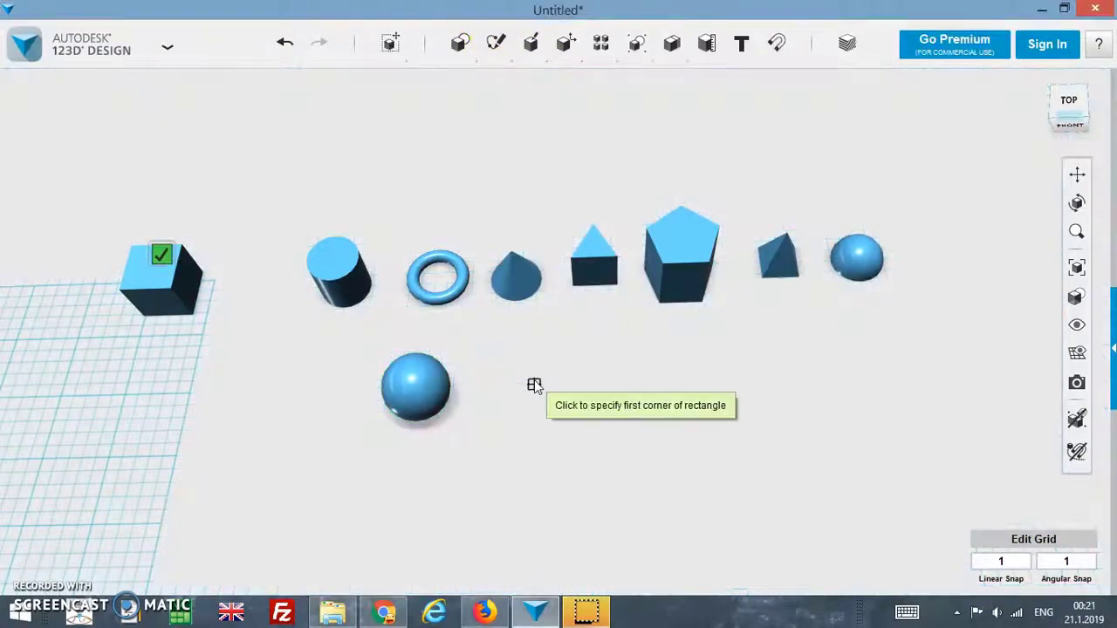
pyautogui.click(533, 382)
pyautogui.click(632, 472)
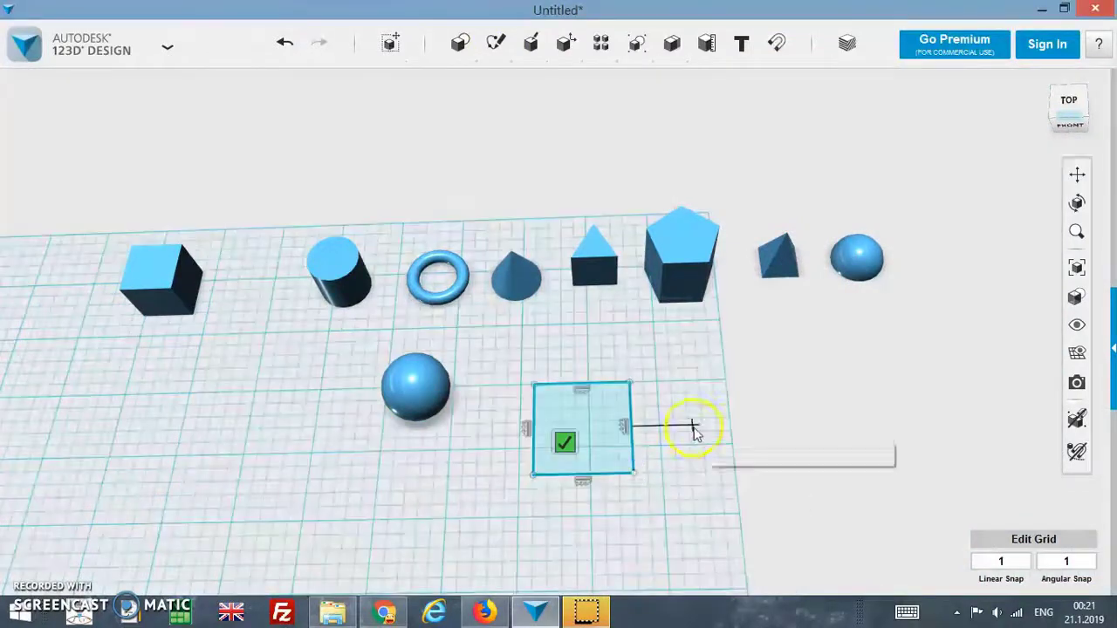
pyautogui.click(698, 429)
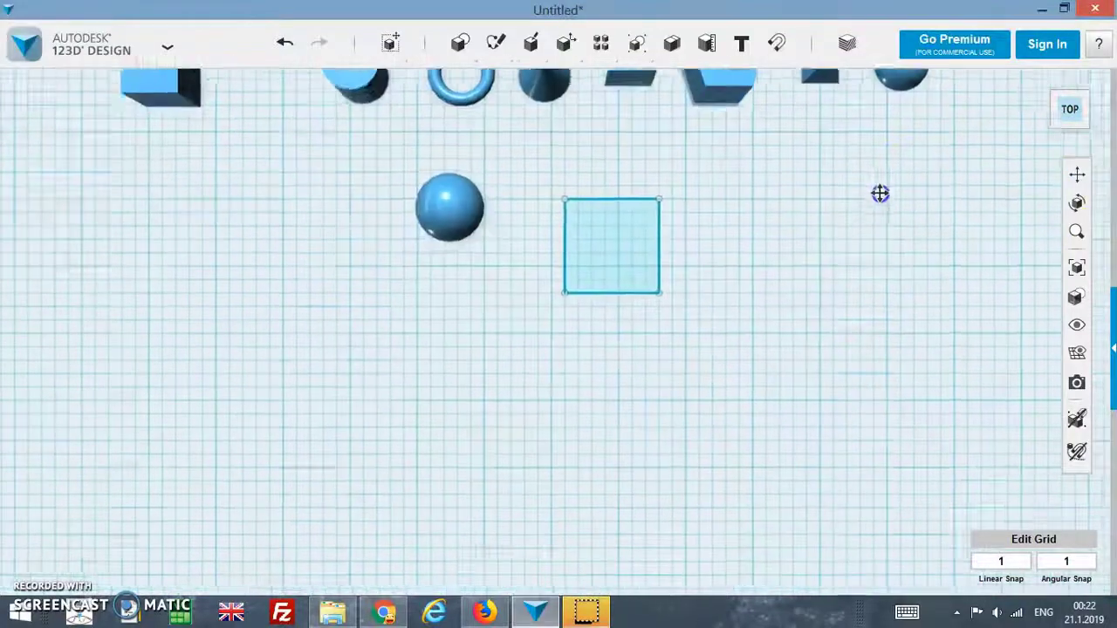
# - Move the sphere and square down together, then place the sphere against the square's left side
pyautogui.moveTo(348, 105); pyautogui.dragTo(678, 304)
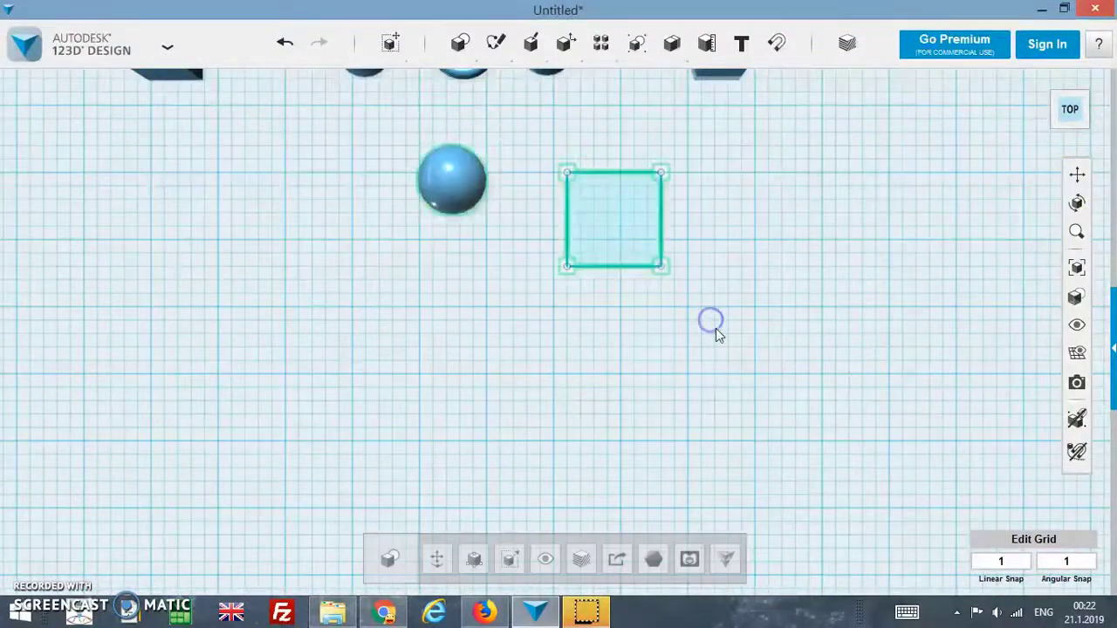
pyautogui.hotkey('ctrl', 't')
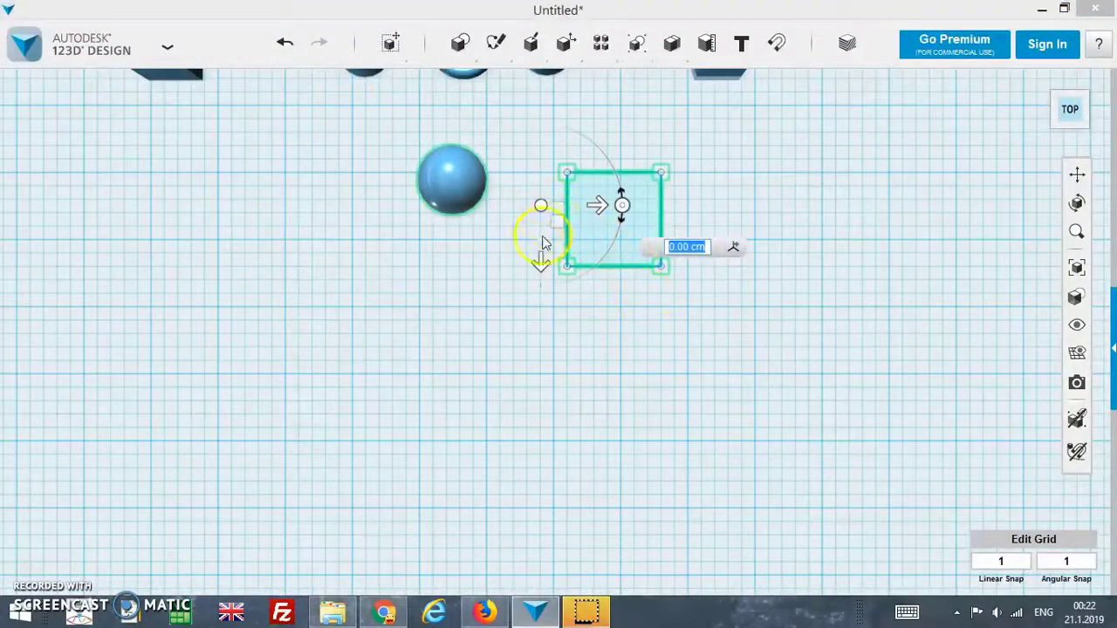
pyautogui.moveTo(541, 262); pyautogui.dragTo(563, 367)
pyautogui.click(698, 270)
pyautogui.click(536, 287)
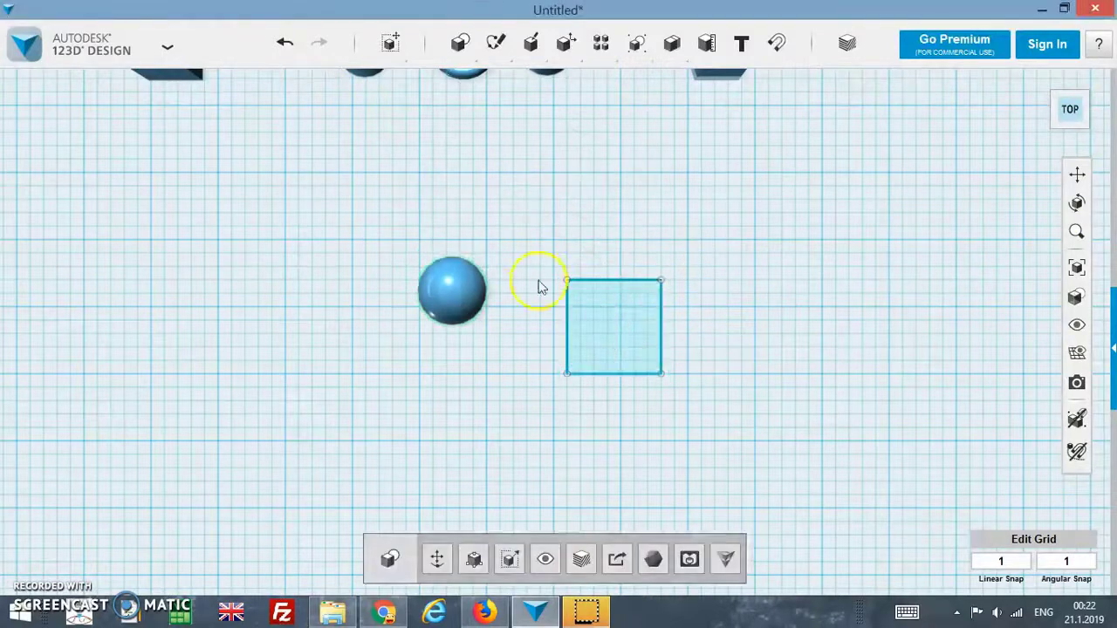
pyautogui.moveTo(461, 294)
pyautogui.mouseDown()
pyautogui.moveTo(511, 360)
pyautogui.moveTo(515, 335)
pyautogui.mouseUp()
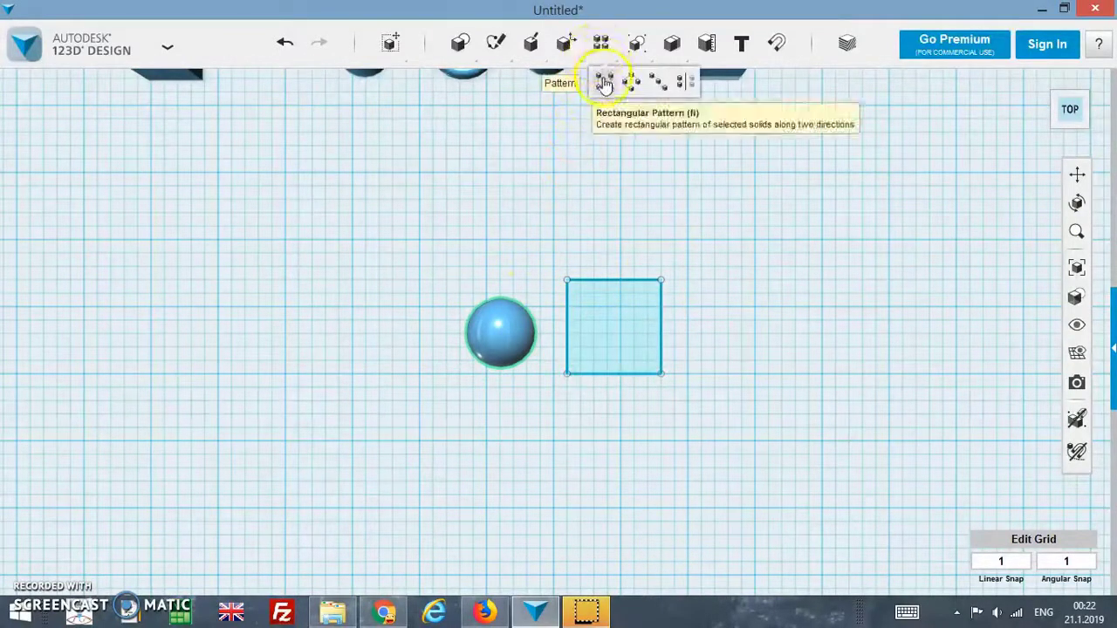
# - Start a rectangular pattern of the sphere along the square's left edge, spreading copies rightward
pyautogui.click(604, 83)
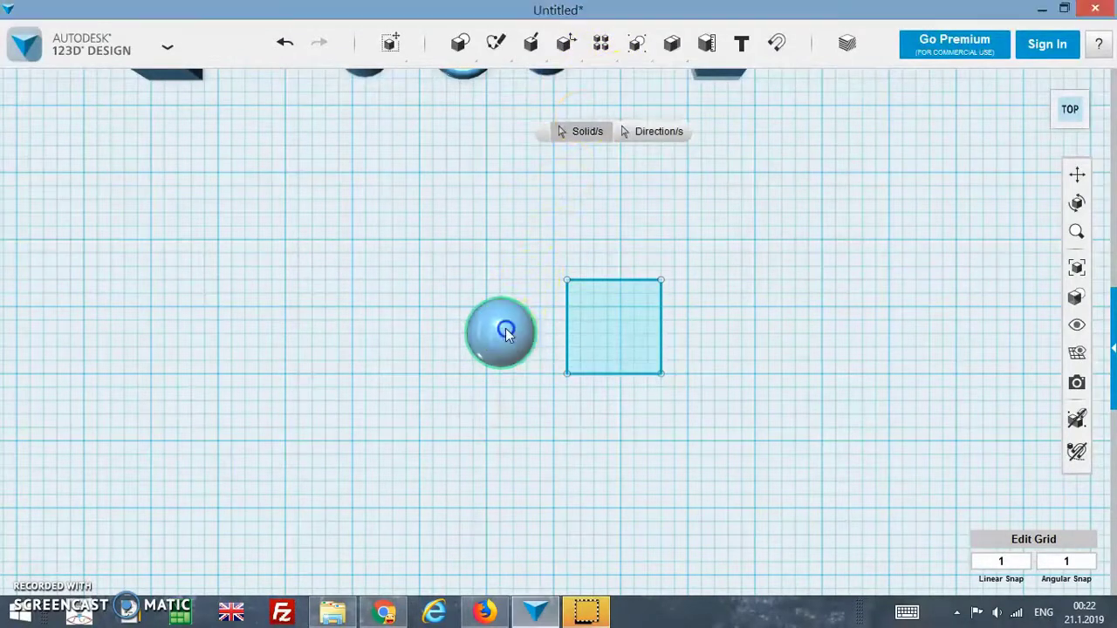
pyautogui.click(635, 167)
pyautogui.click(658, 147)
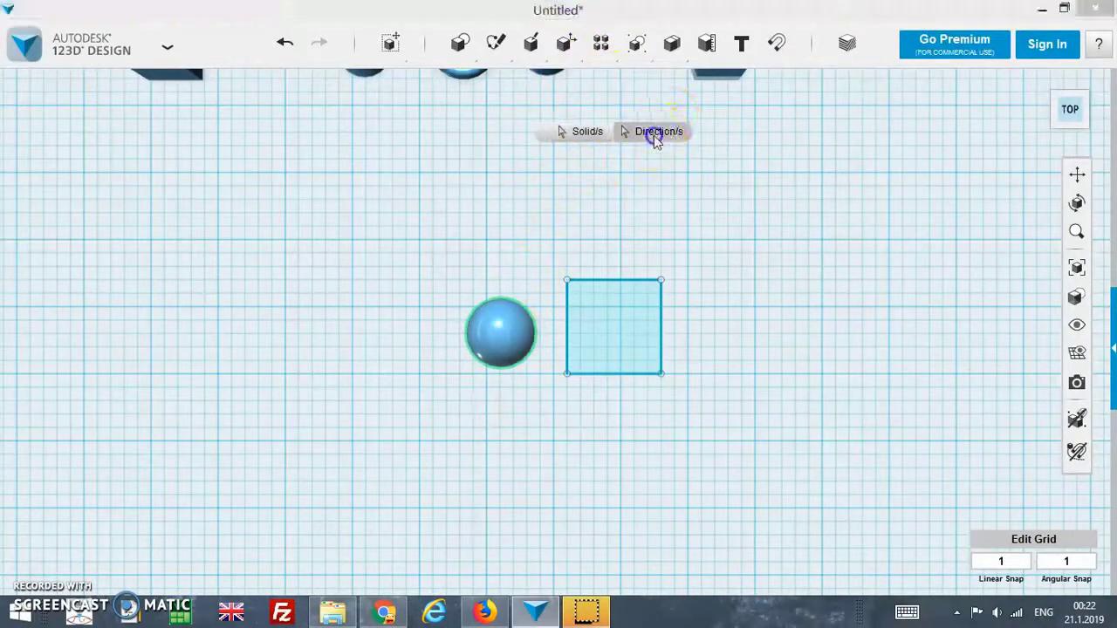
pyautogui.click(566, 324)
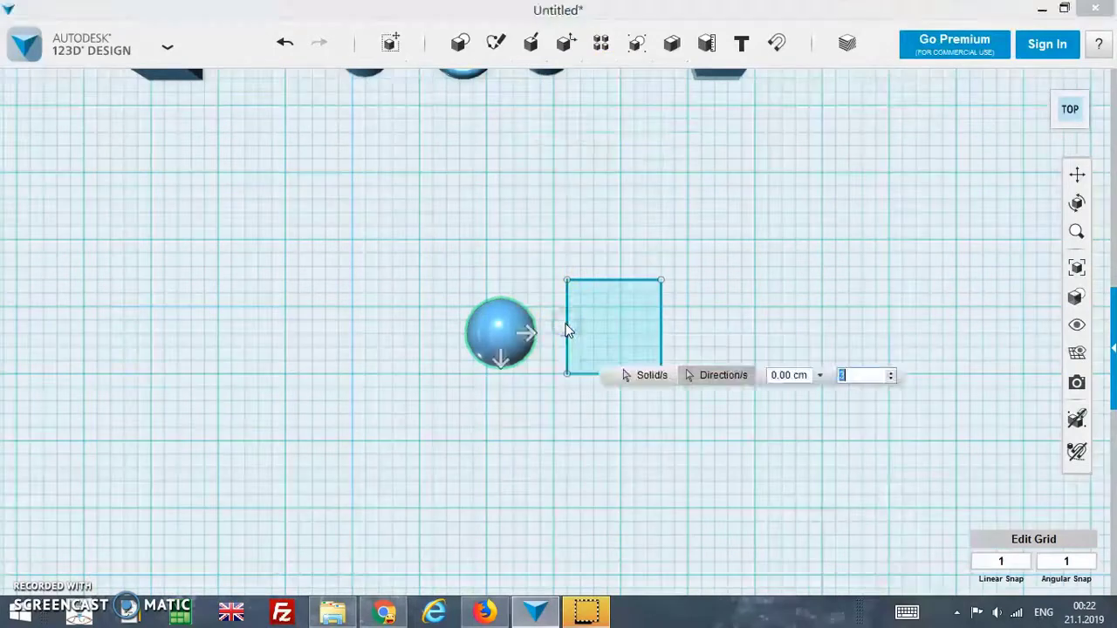
pyautogui.moveTo(566, 334)
pyautogui.mouseDown()
pyautogui.moveTo(897, 349)
pyautogui.moveTo(790, 347)
pyautogui.mouseUp()
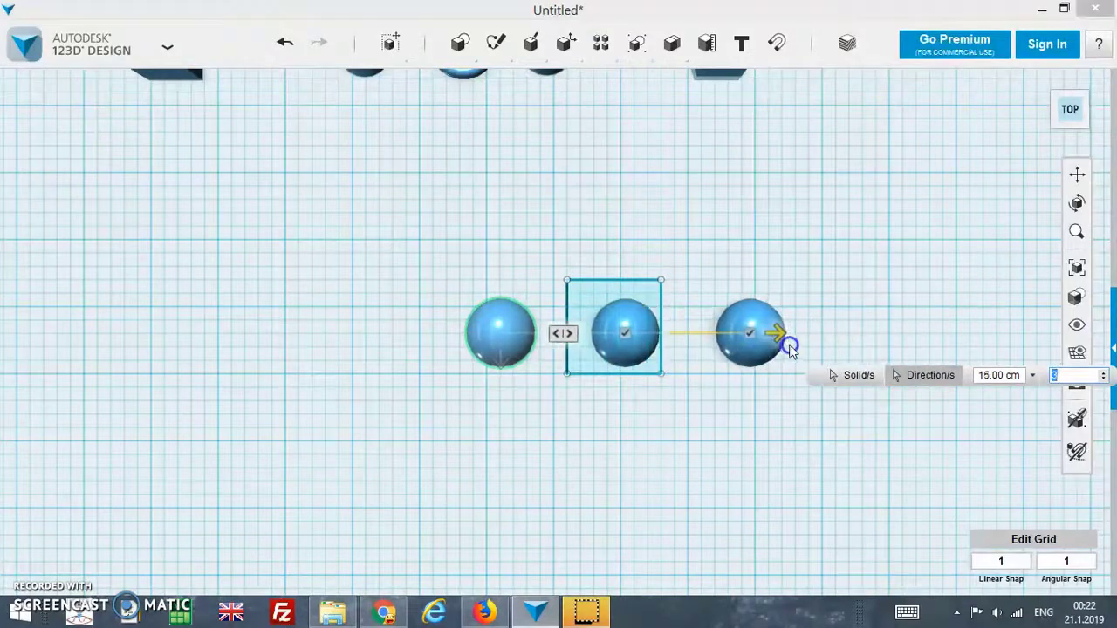
pyautogui.click(1017, 375)
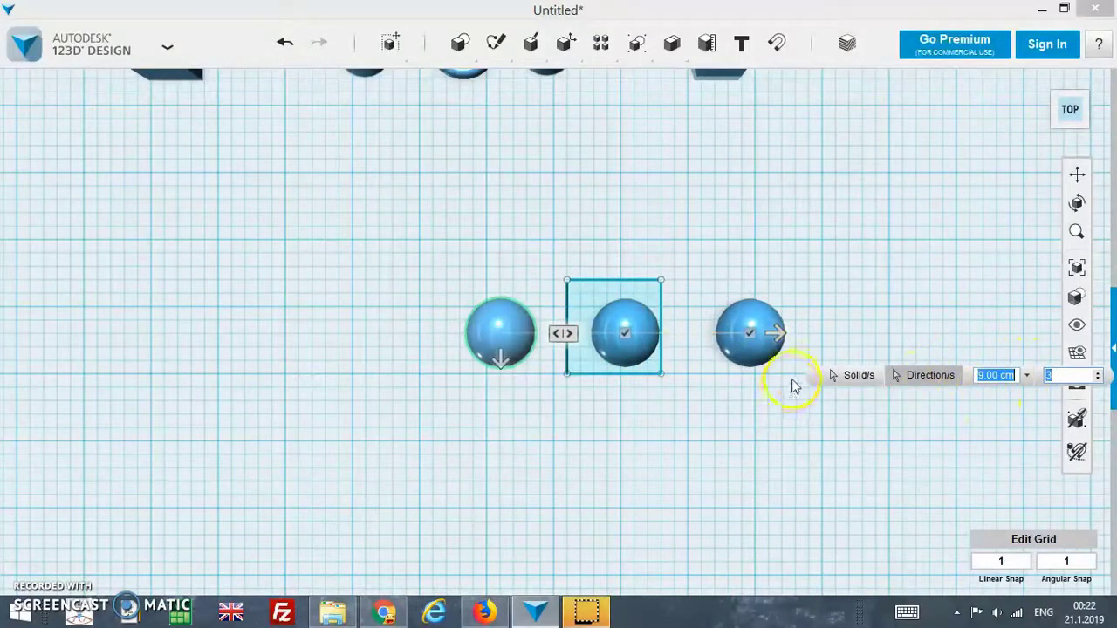
pyautogui.moveTo(807, 377)
pyautogui.mouseDown()
pyautogui.moveTo(668, 253)
pyautogui.moveTo(415, 165)
pyautogui.mouseUp()
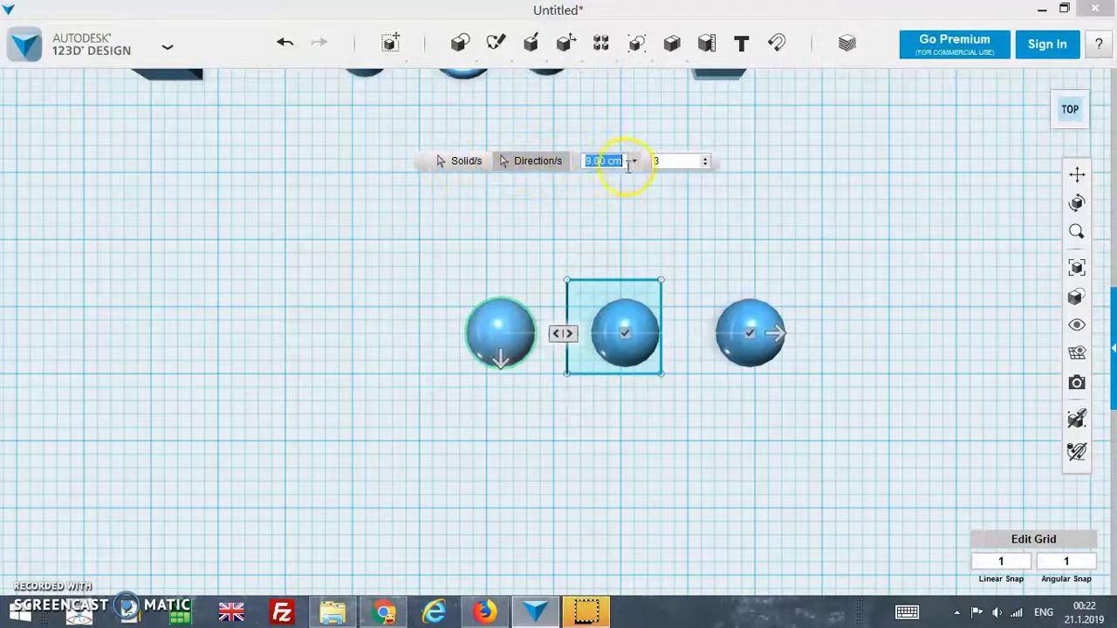
# - Vary the copy count from one back to three, widen the spacing, then increase to four spheres
pyautogui.click(705, 166)
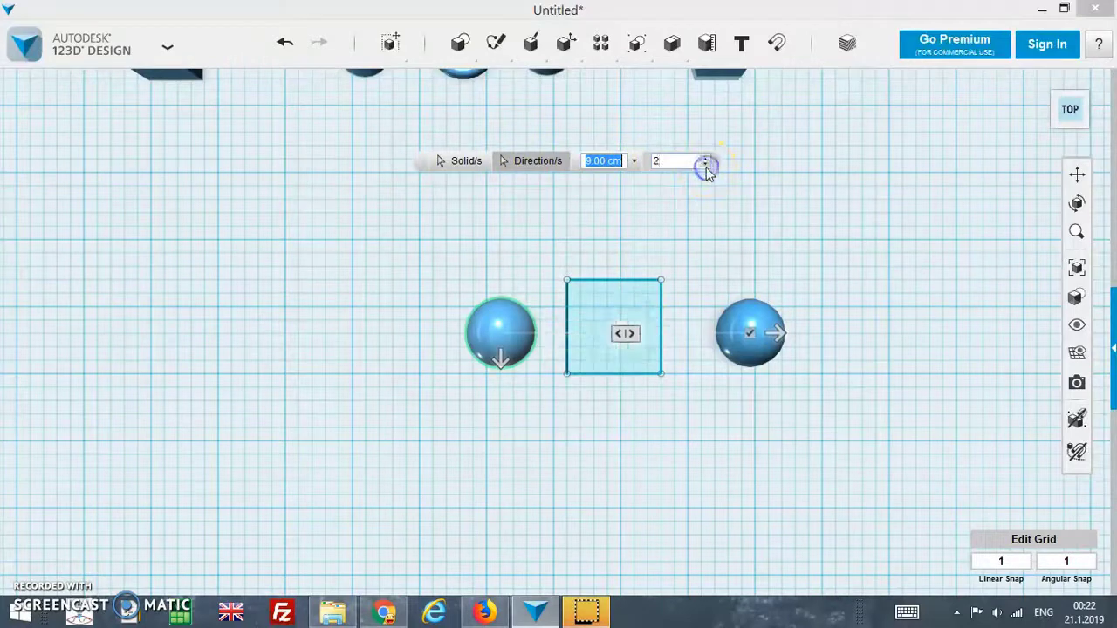
pyautogui.click(705, 166)
pyautogui.click(705, 159)
pyautogui.click(705, 158)
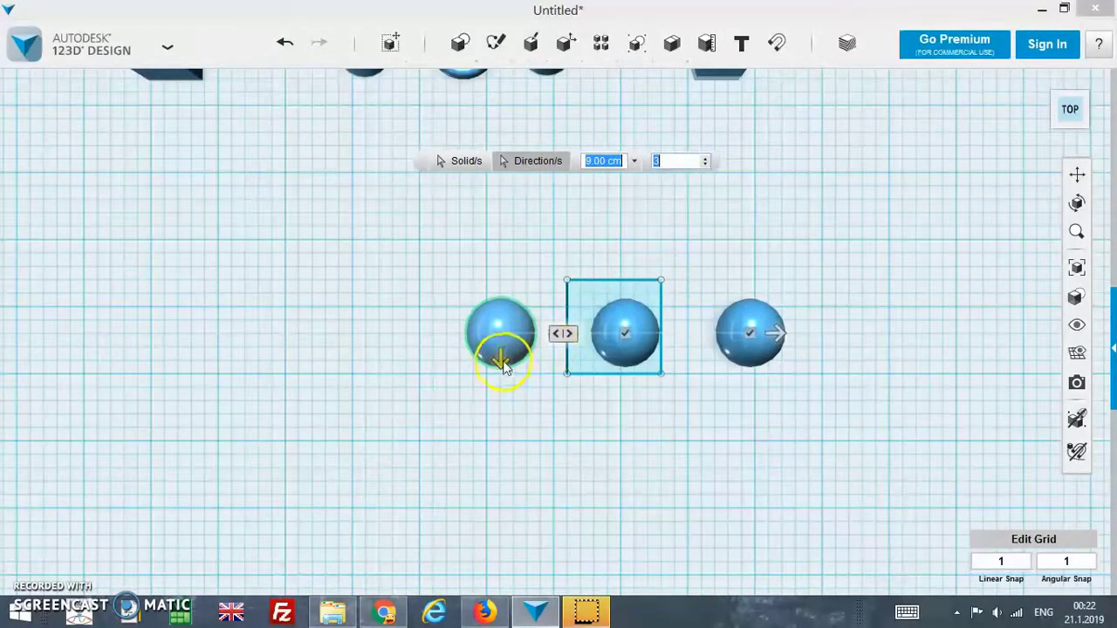
pyautogui.moveTo(775, 332)
pyautogui.mouseDown()
pyautogui.moveTo(845, 328)
pyautogui.moveTo(775, 333)
pyautogui.mouseUp()
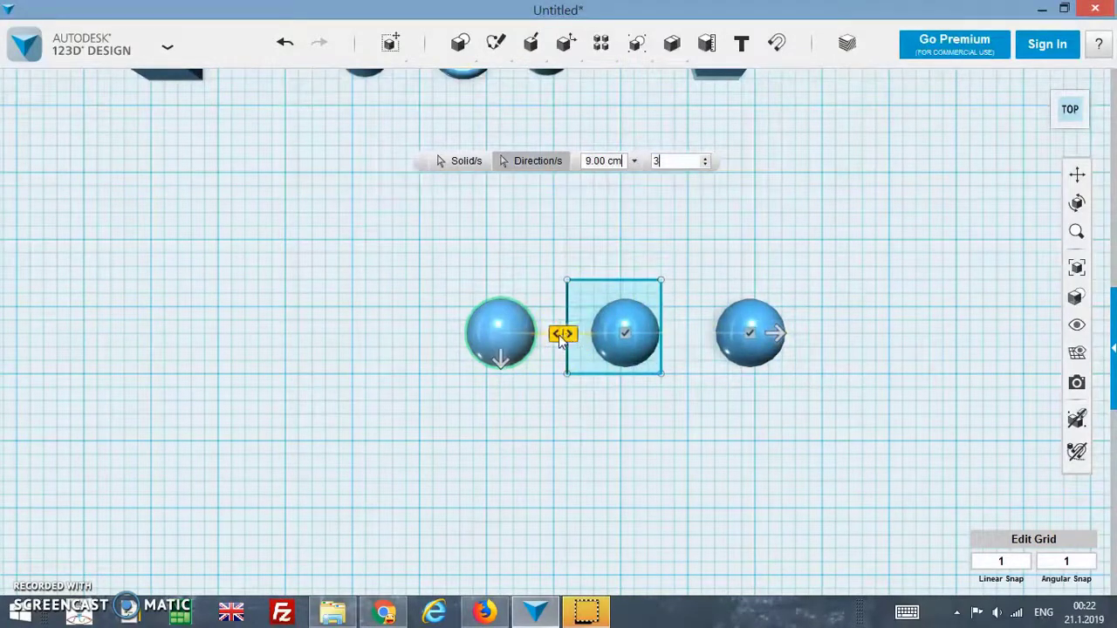
pyautogui.click(705, 158)
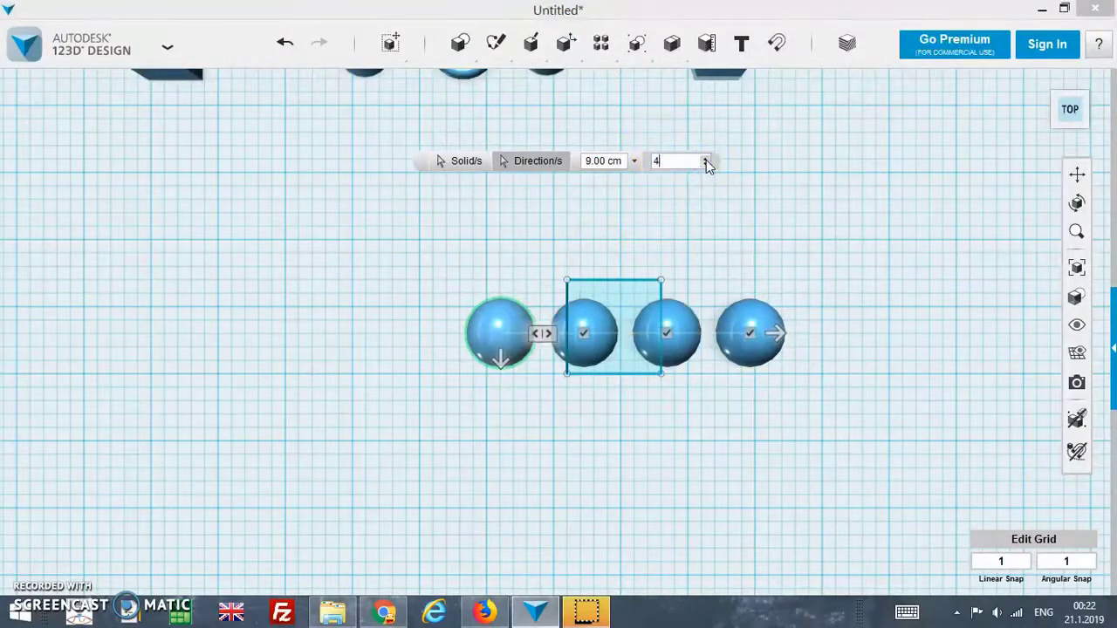
pyautogui.click(684, 160)
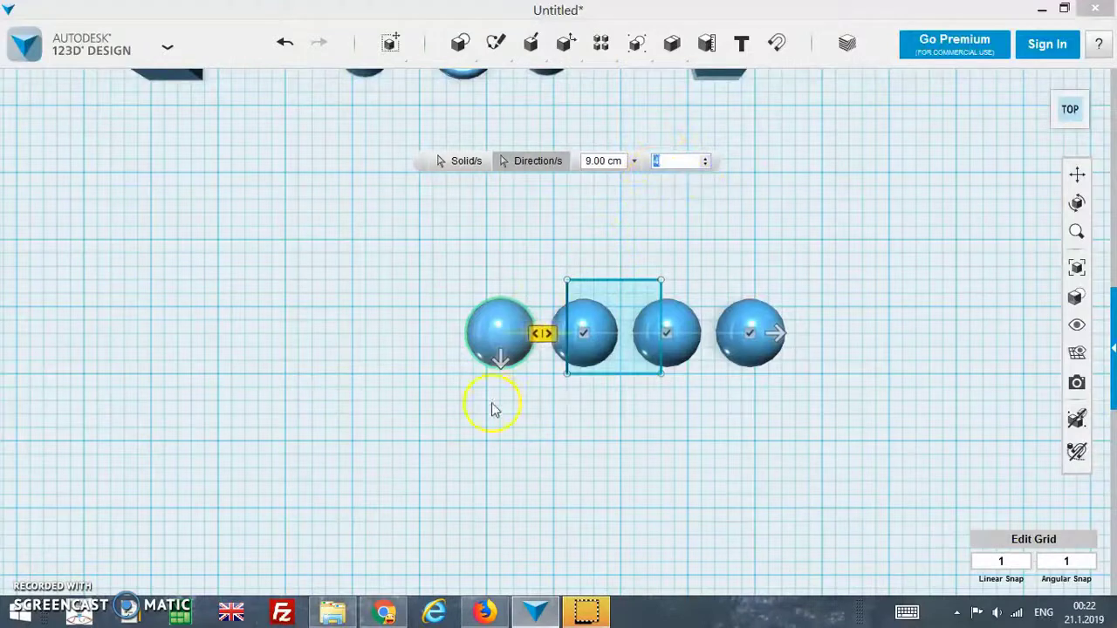
# - Add a downward second direction, set its quantity to 1, and pull copies together
pyautogui.moveTo(500, 359)
pyautogui.mouseDown()
pyautogui.moveTo(479, 512)
pyautogui.moveTo(490, 567)
pyautogui.moveTo(549, 180)
pyautogui.moveTo(541, 407)
pyautogui.moveTo(498, 498)
pyautogui.moveTo(528, 204)
pyautogui.mouseUp()
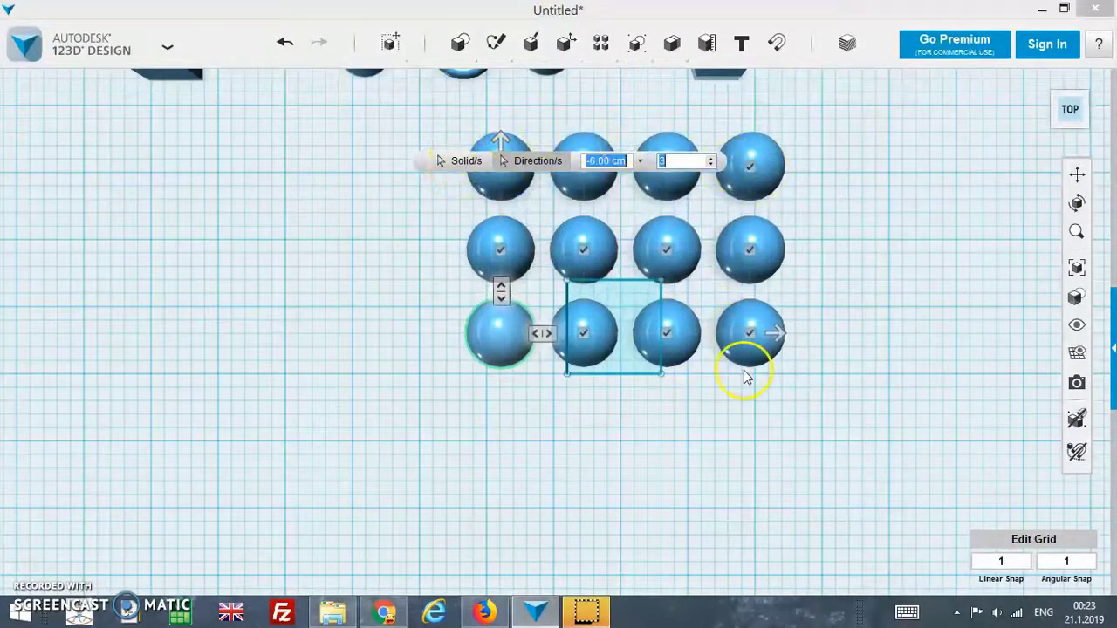
pyautogui.write('1')
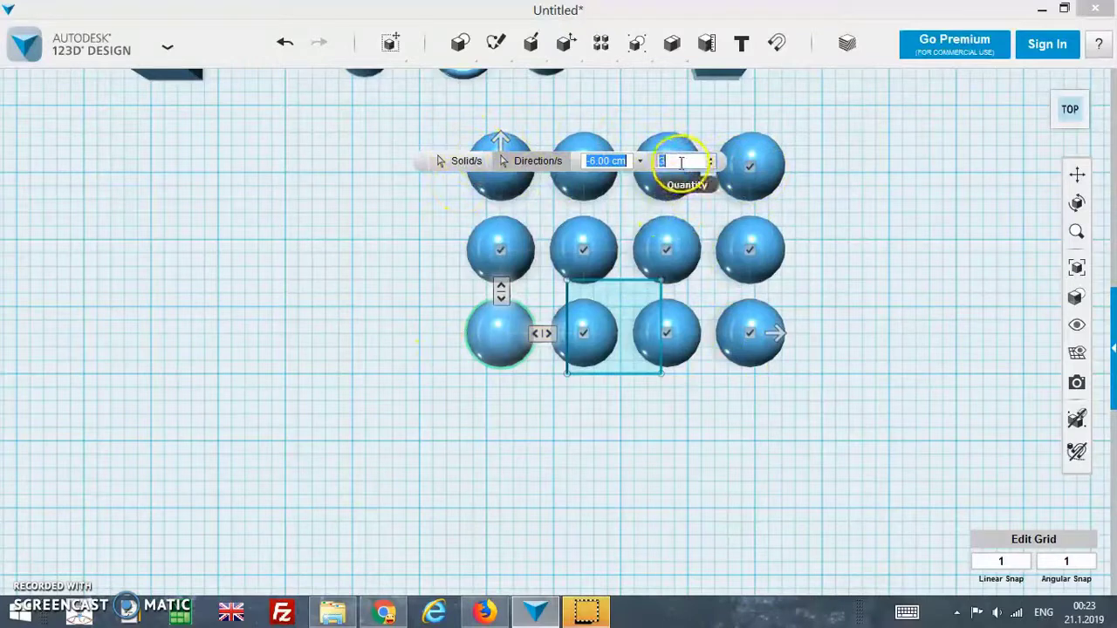
pyautogui.press('Return')
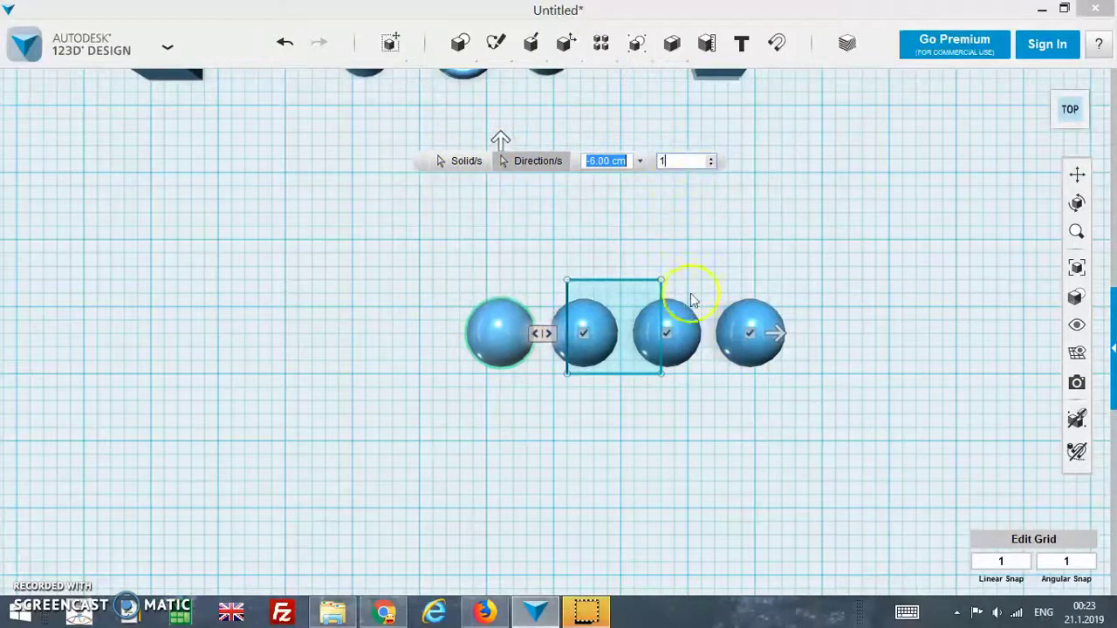
pyautogui.moveTo(774, 332); pyautogui.dragTo(526, 332)
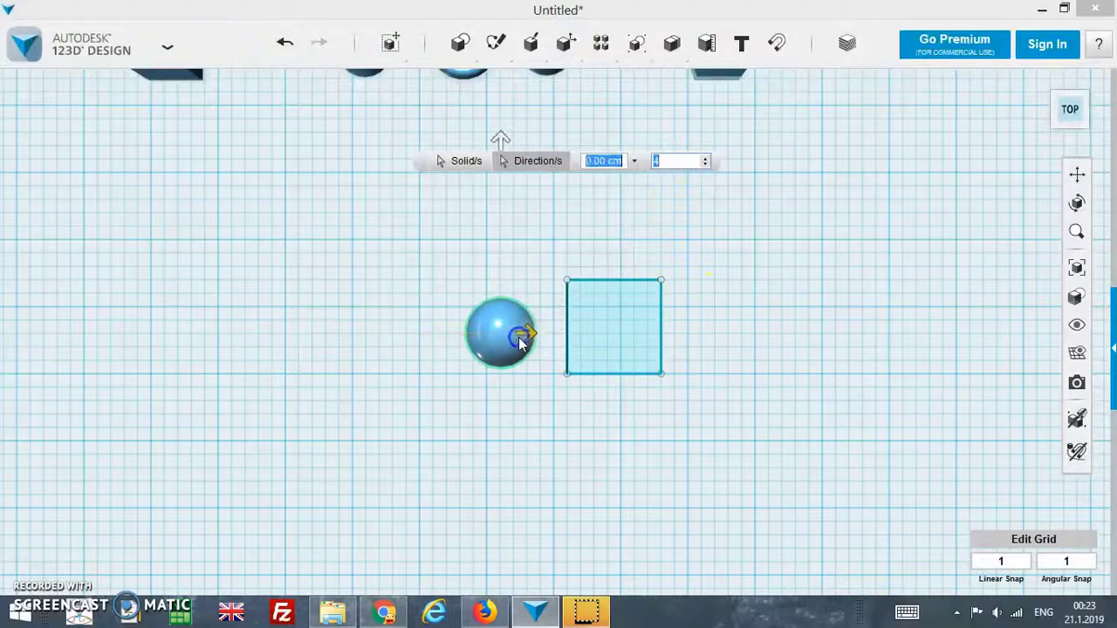
# - Finish the rectangular pattern, then start and cancel a circular pattern
pyautogui.click(717, 268)
pyautogui.scroll(-2, 620, 222)
pyautogui.scroll(-1, 619, 223)
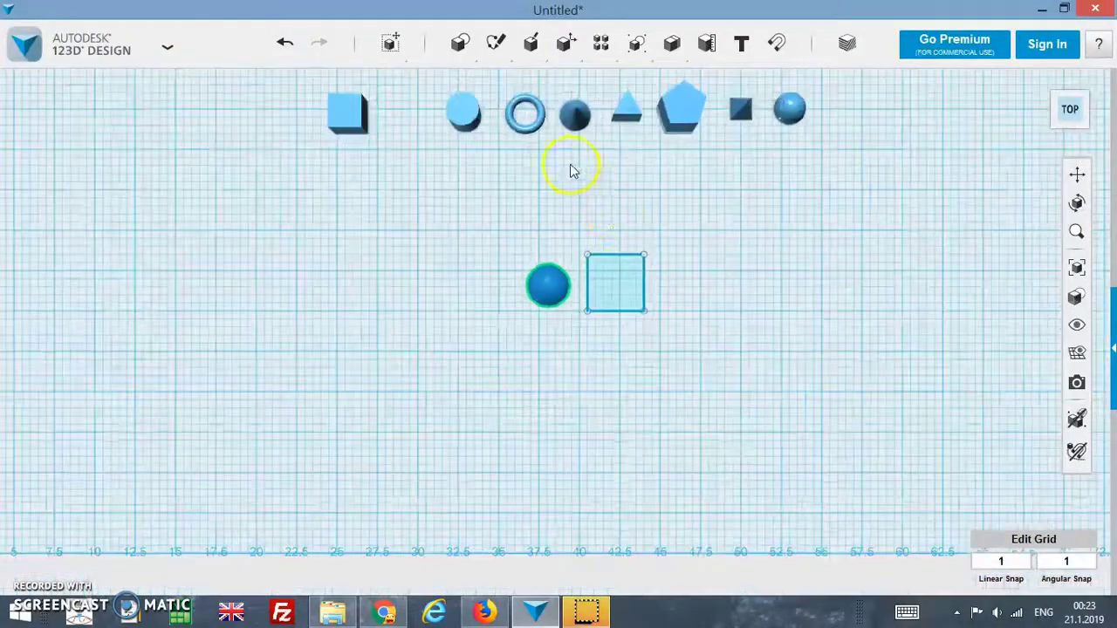
pyautogui.scroll(2, 570, 170)
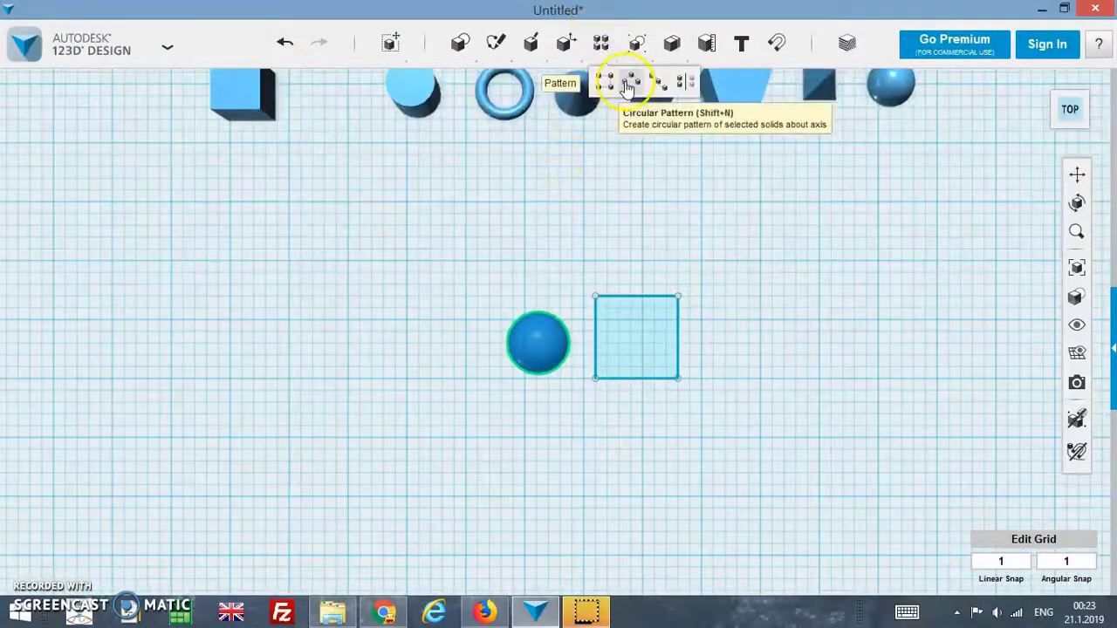
pyautogui.click(635, 84)
pyautogui.moveTo(495, 42)
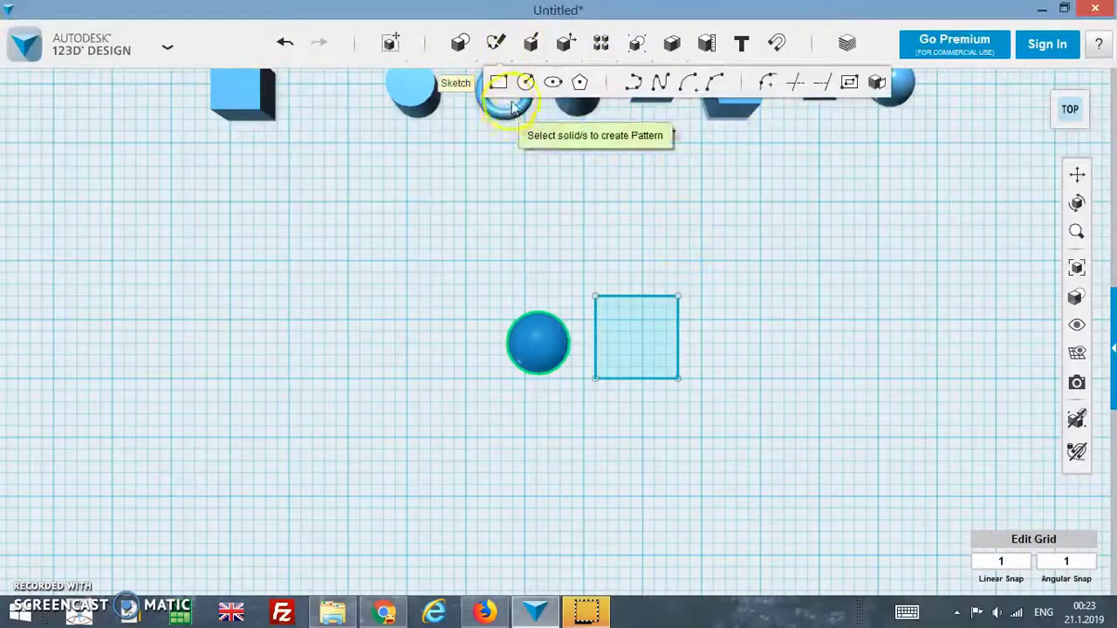
pyautogui.press('Escape')
# - Sketch a circle on the grid to the right of the square
pyautogui.click(524, 84)
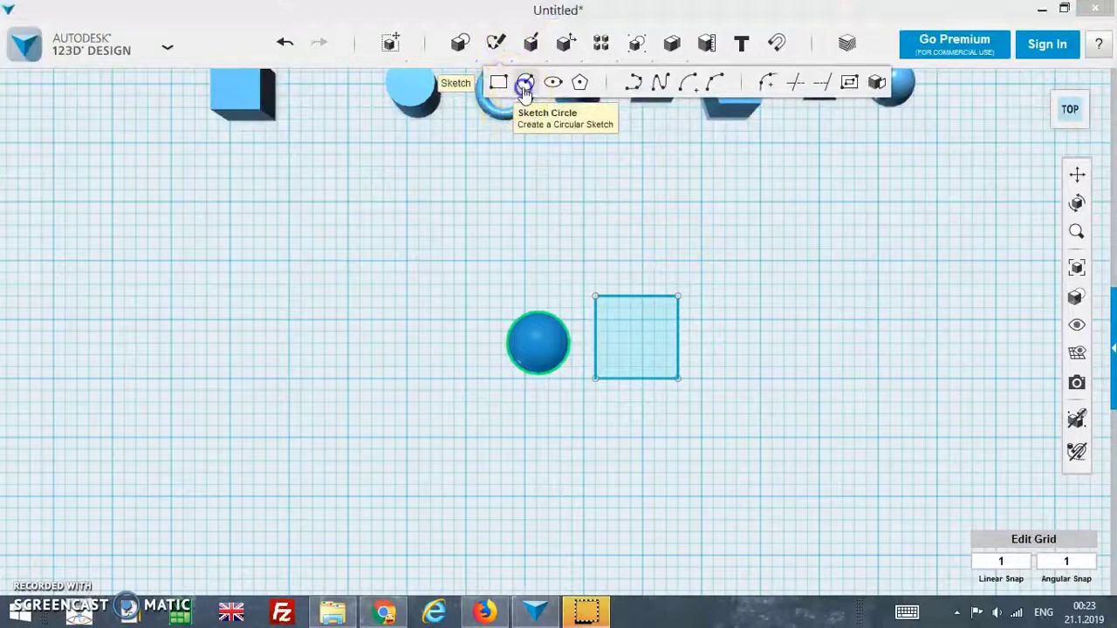
pyautogui.click(703, 321)
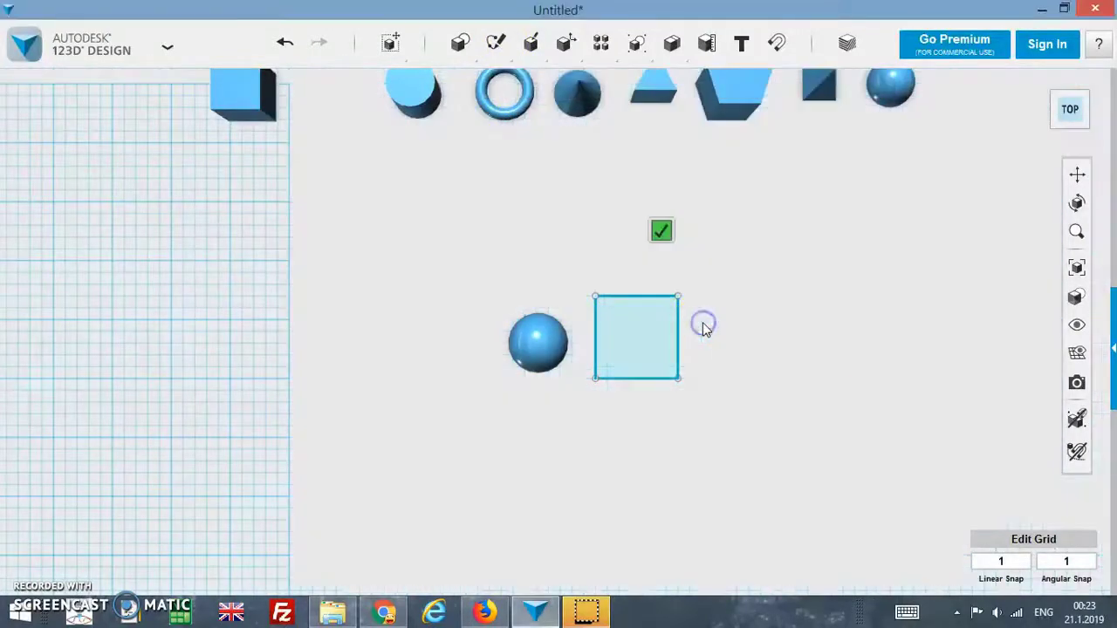
pyautogui.click(702, 321)
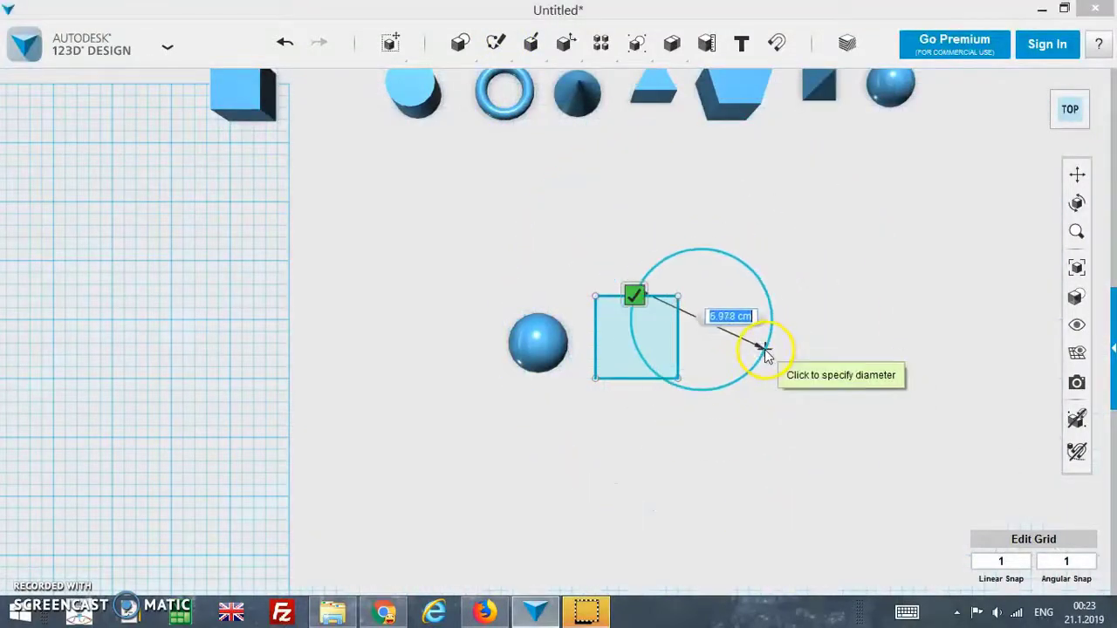
pyautogui.click(765, 348)
pyautogui.click(530, 339)
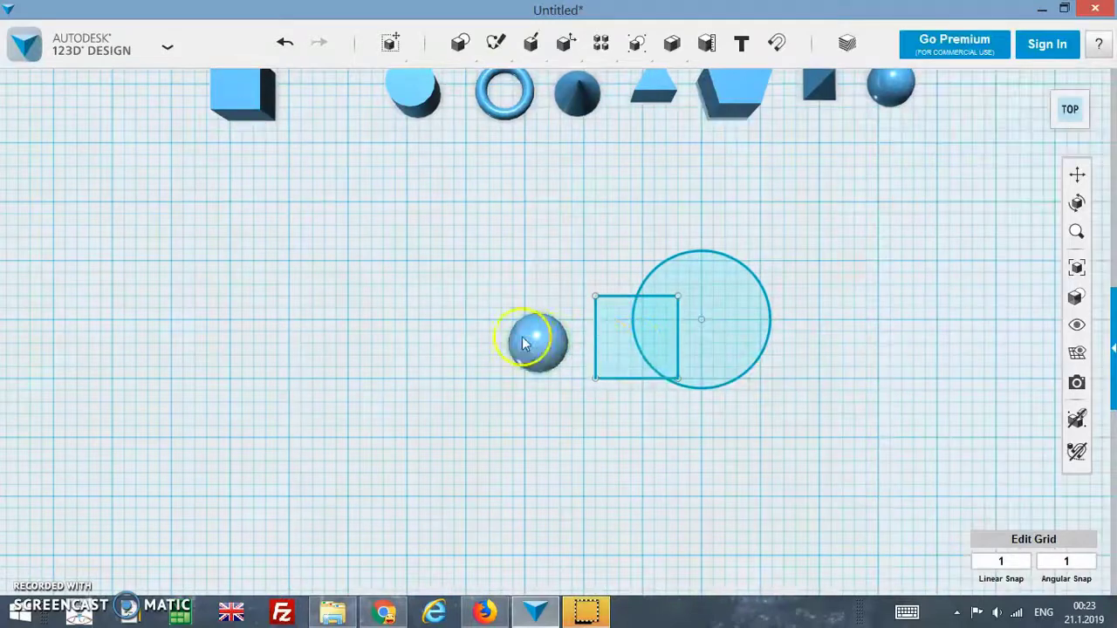
# - Delete the square sketch and select the sphere
pyautogui.click(616, 338)
pyautogui.press('Delete')
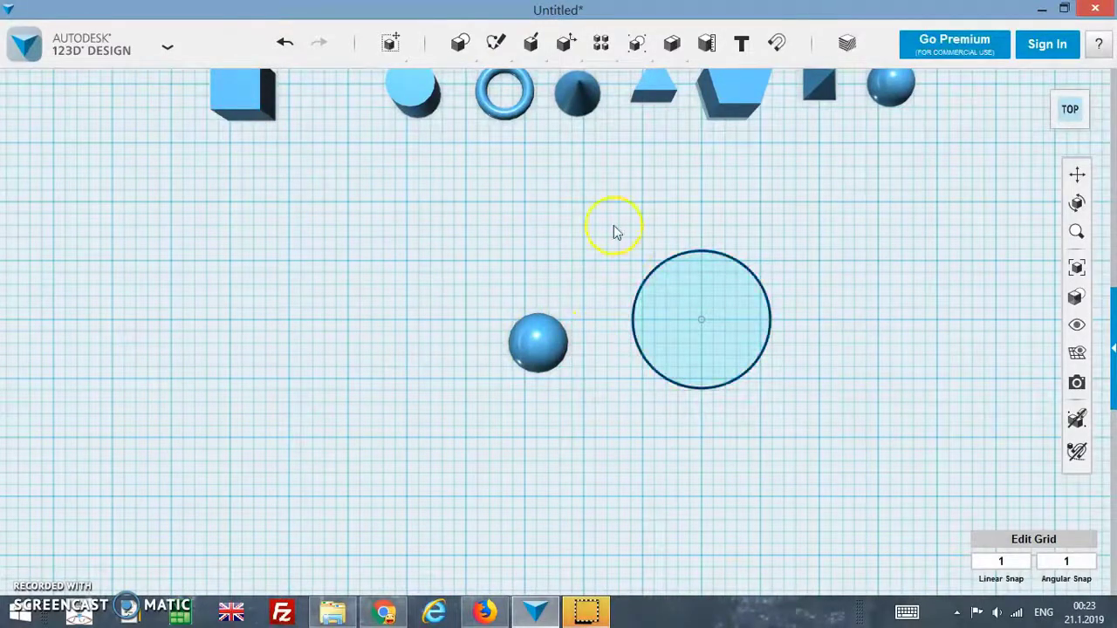
pyautogui.click(537, 342)
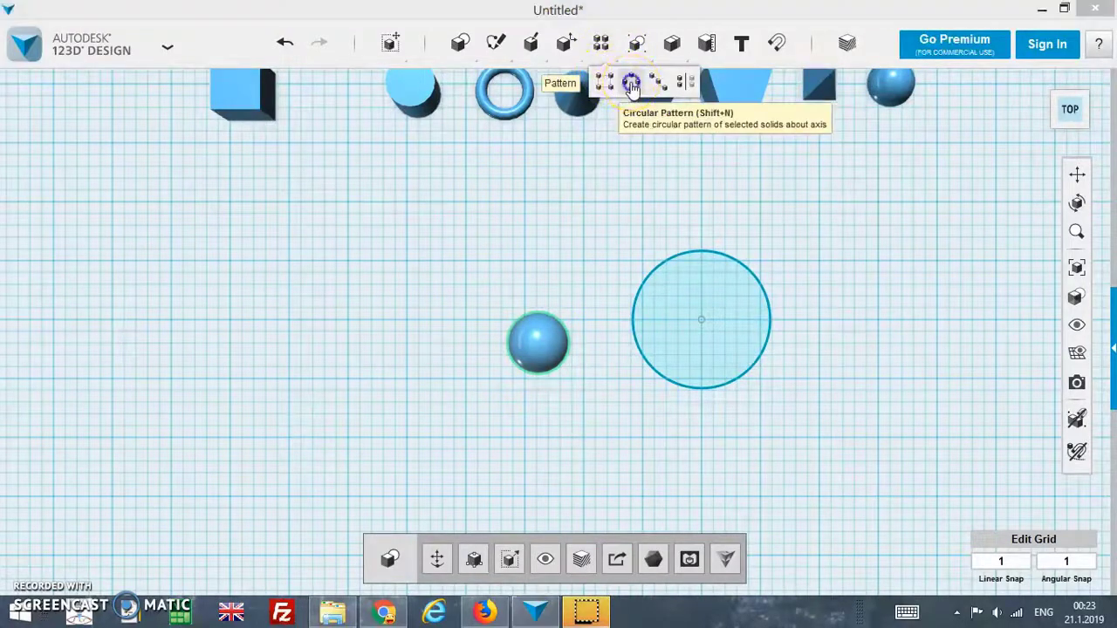
# - Circular-pattern the sphere around the sketched circle and raise the count to six
pyautogui.click(630, 81)
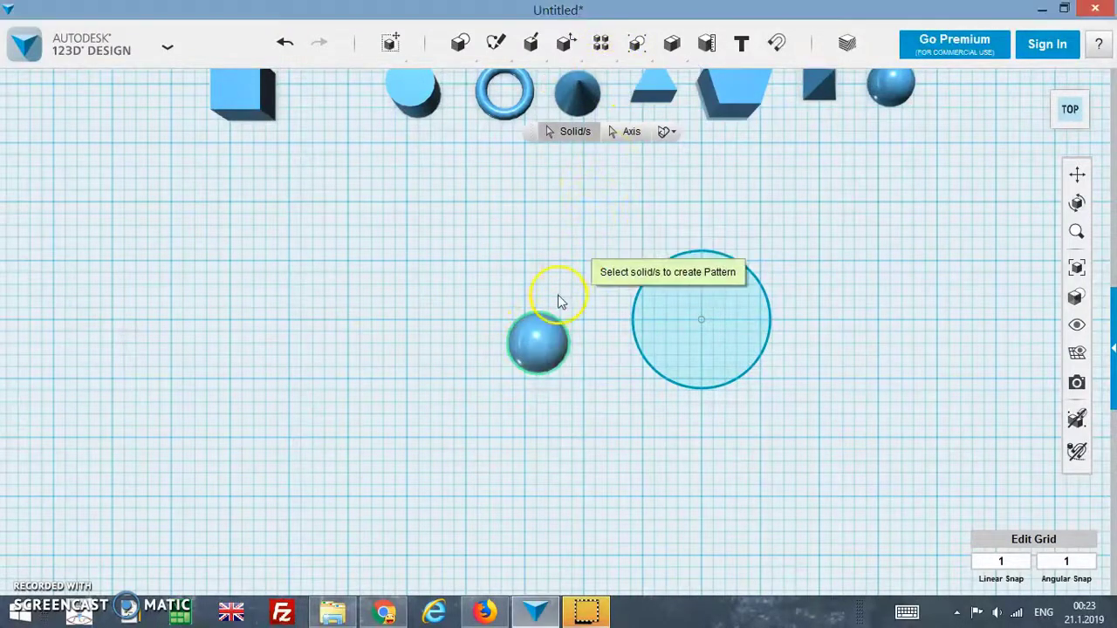
pyautogui.click(542, 341)
pyautogui.click(632, 133)
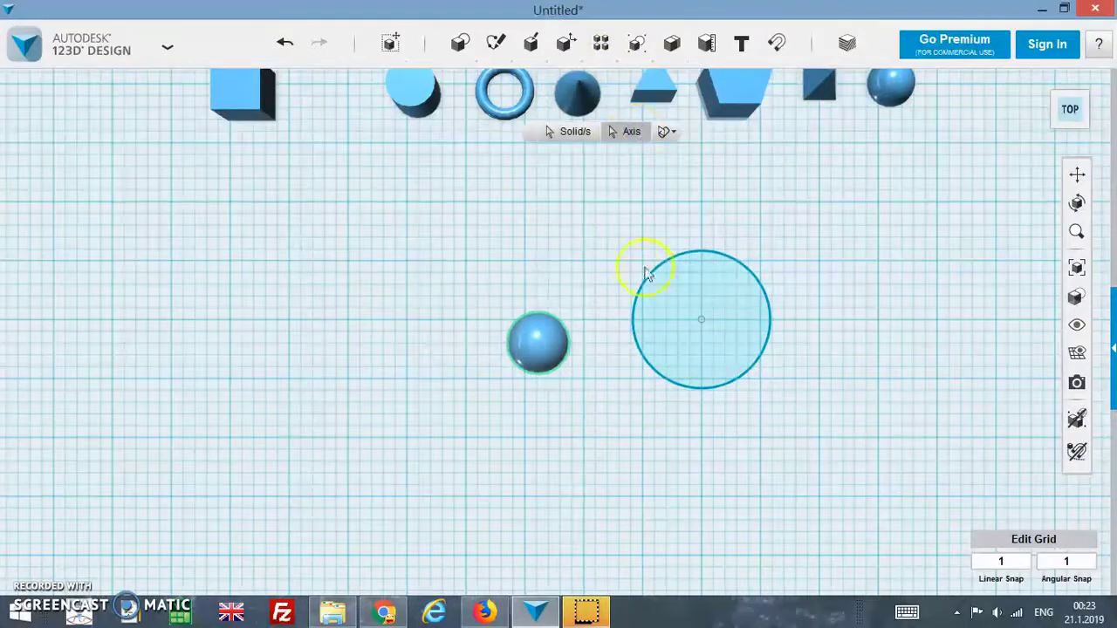
pyautogui.click(635, 296)
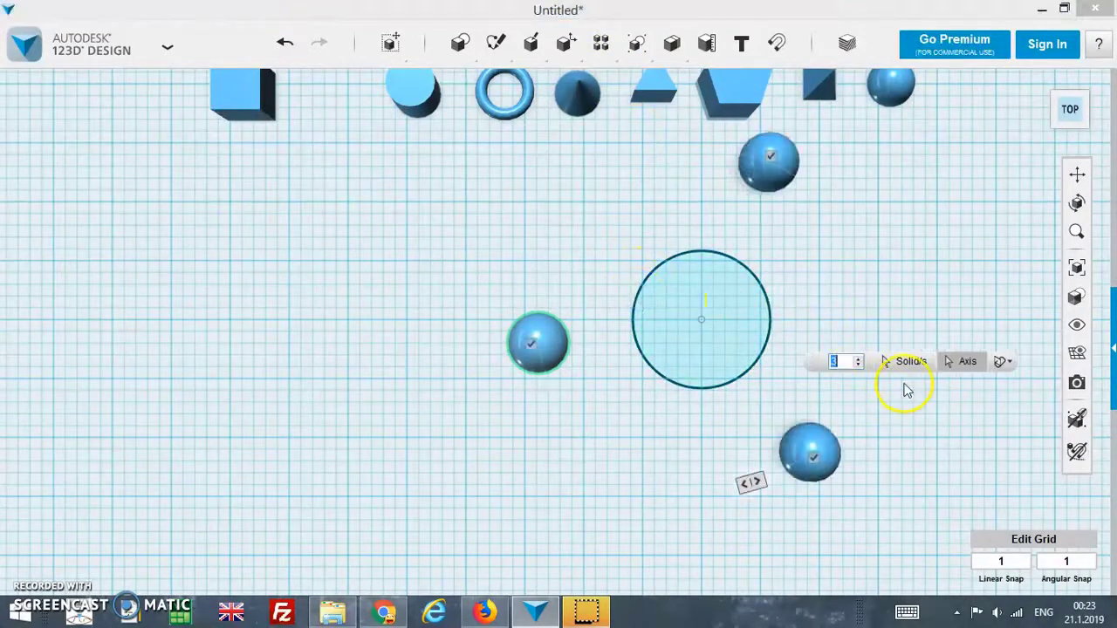
pyautogui.click(858, 358)
pyautogui.click(858, 358)
pyautogui.click(859, 358)
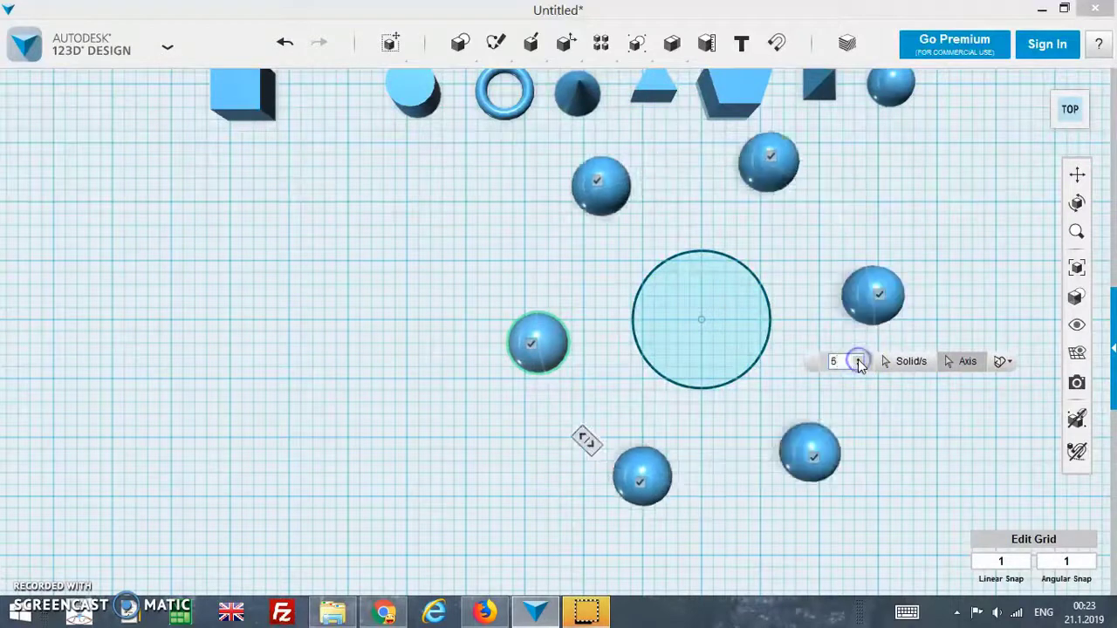
pyautogui.click(840, 361)
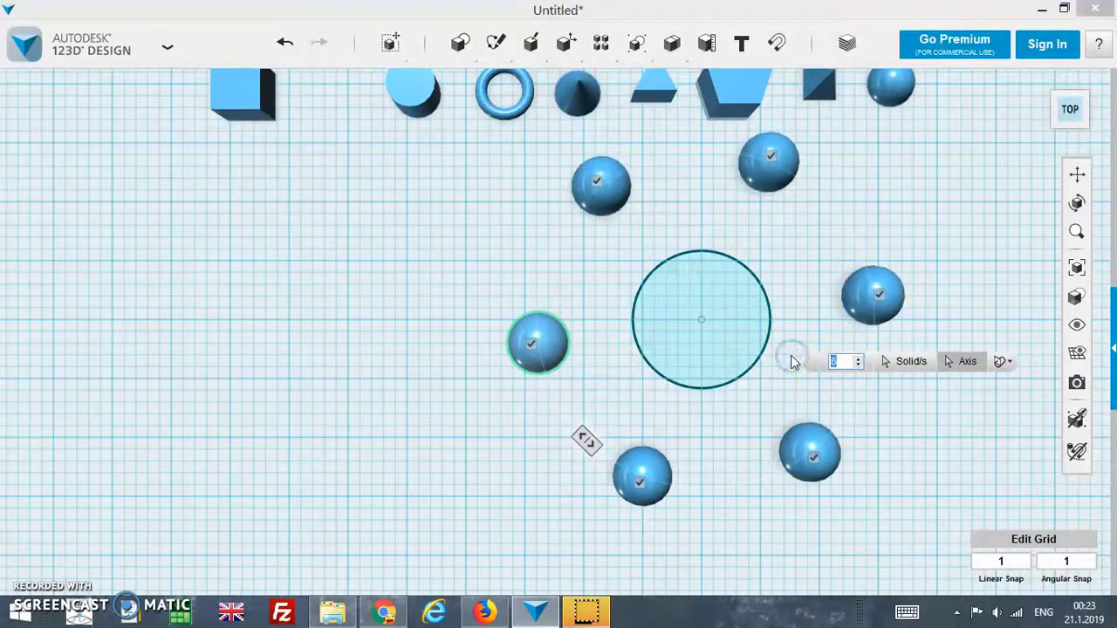
# - Change the sphere count to 24, then 32, then 48 for a dense ring
pyautogui.press('BackSpace')
pyautogui.write('24')
pyautogui.press('Return')
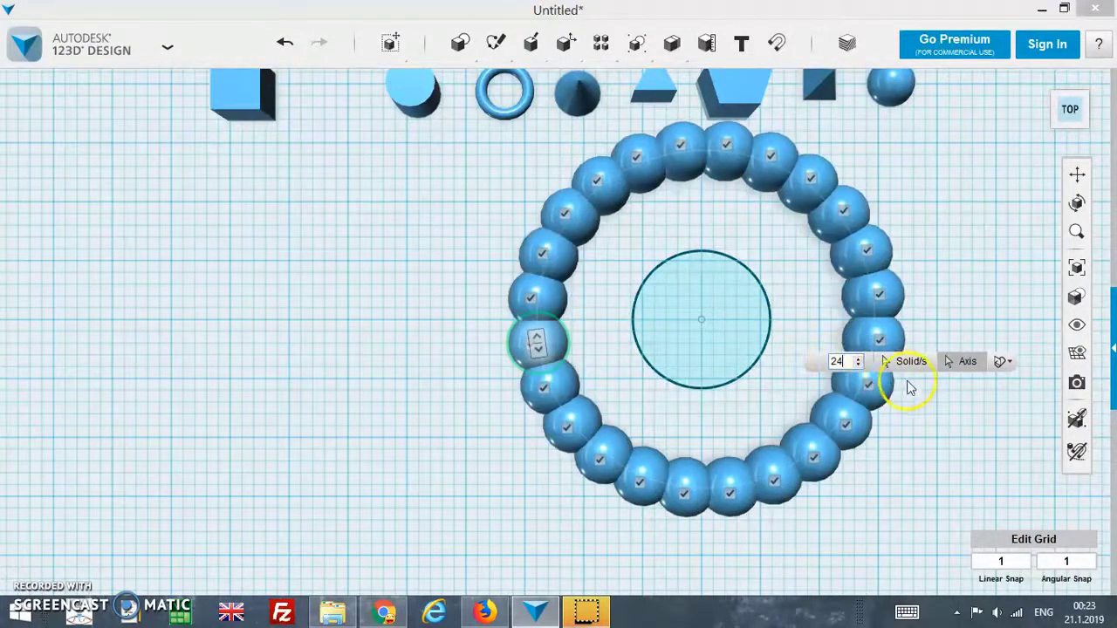
pyautogui.click(838, 364)
pyautogui.moveTo(839, 363); pyautogui.dragTo(811, 370)
pyautogui.write('2')
pyautogui.click(830, 360)
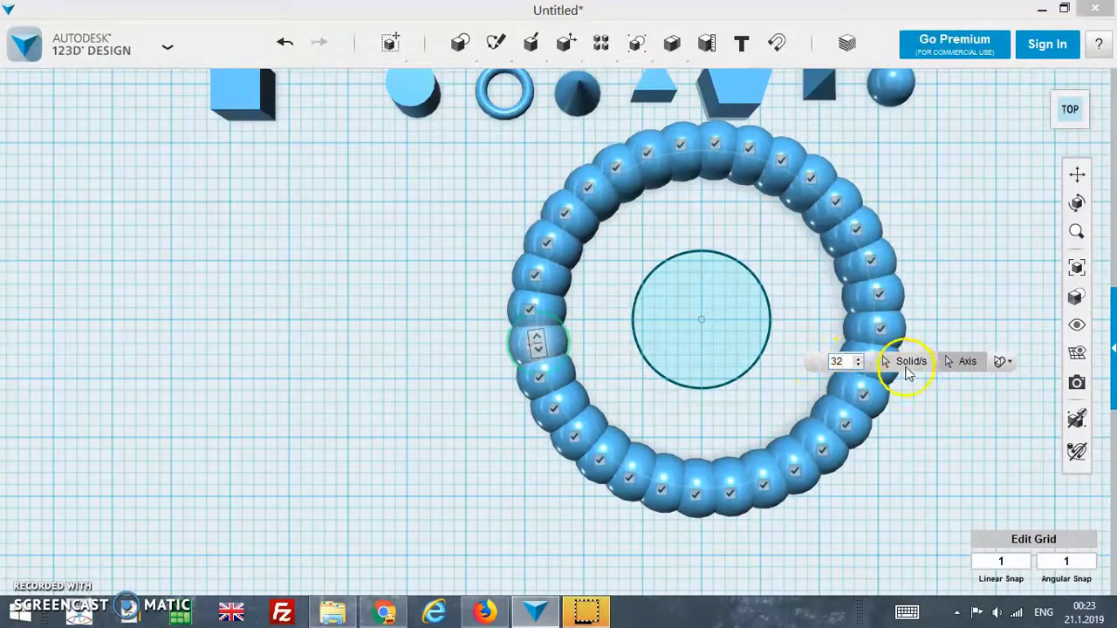
pyautogui.moveTo(844, 362); pyautogui.dragTo(792, 362)
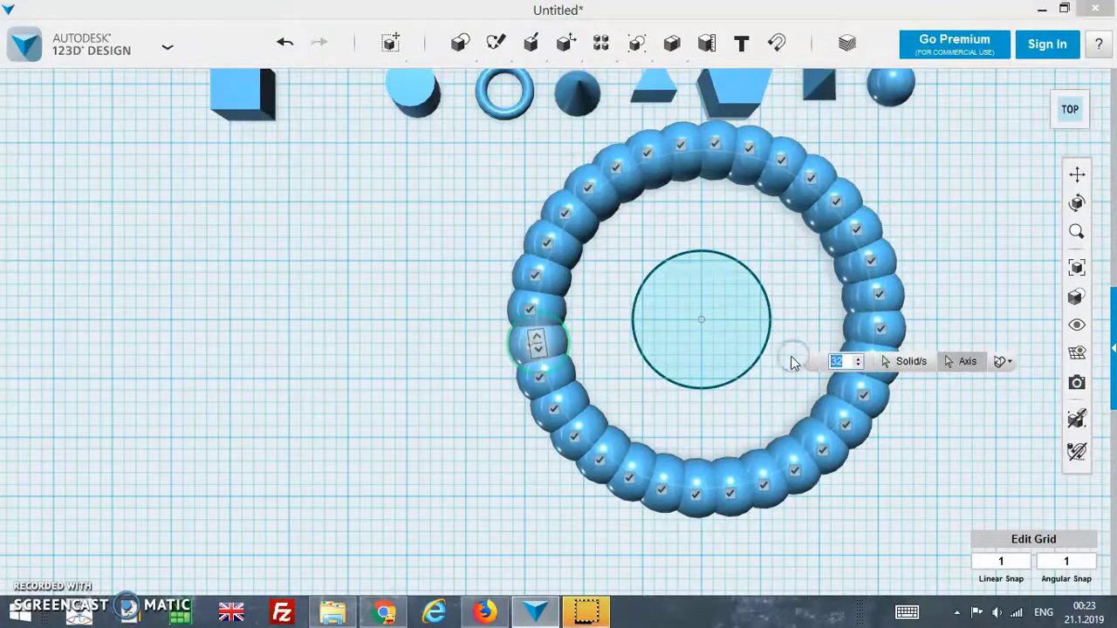
pyautogui.write('48')
pyautogui.click(817, 364)
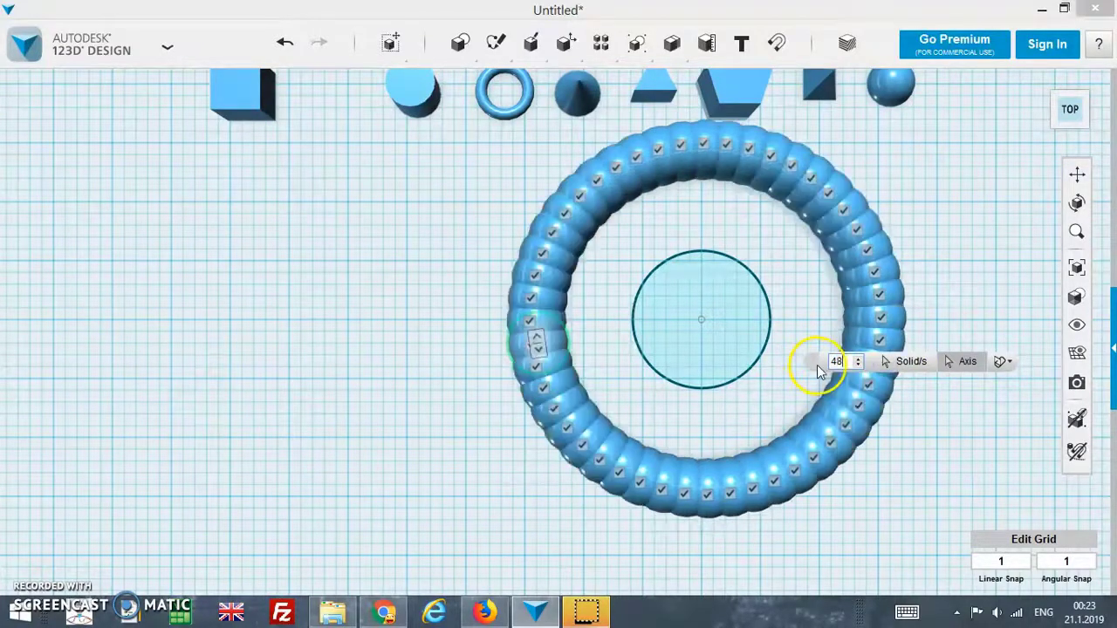